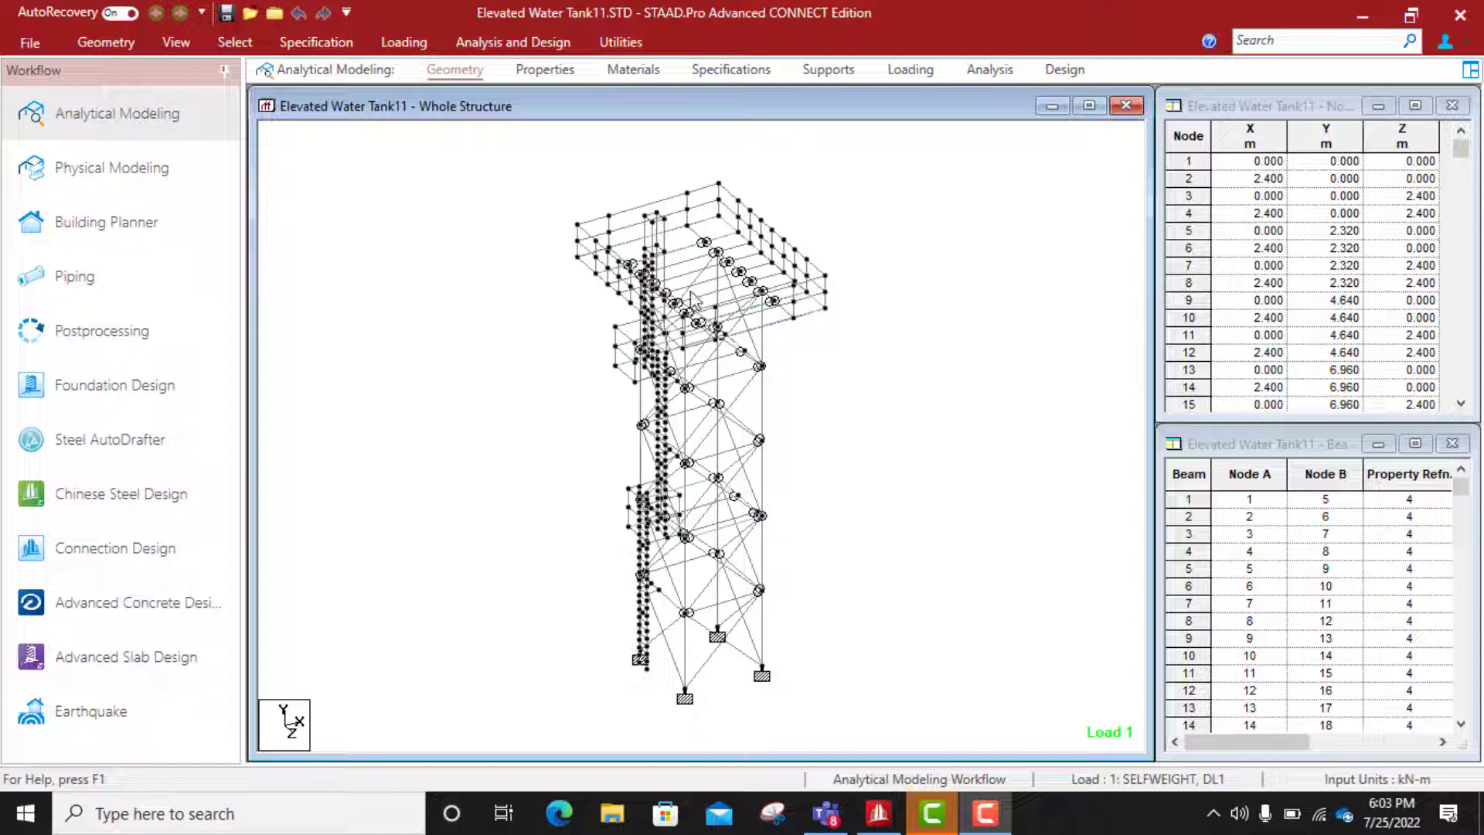
# - Run the analysis on the whole water tank structure and open the Foundation Design workflow
pyautogui.click(530, 44)
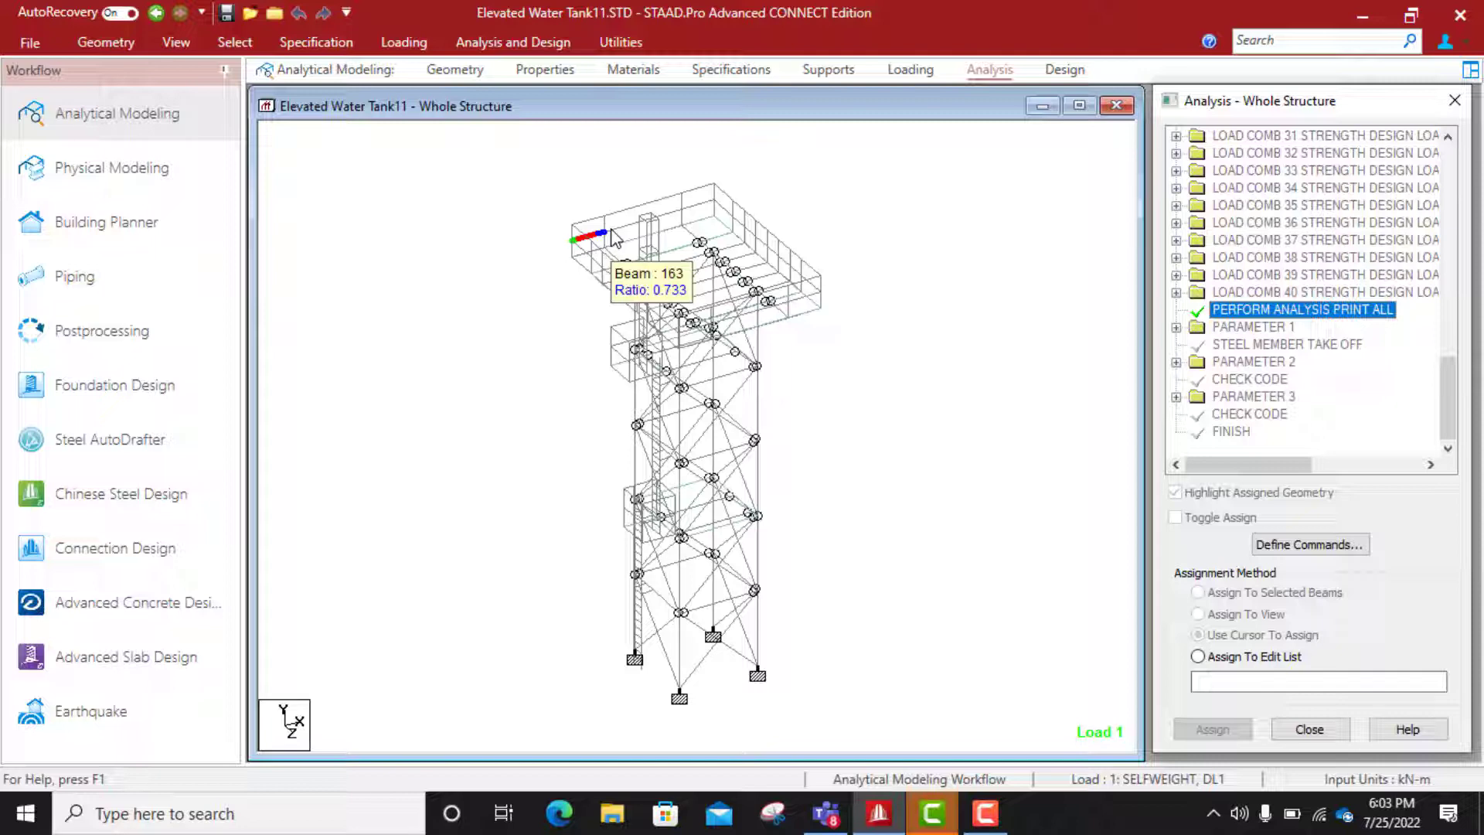
pyautogui.click(511, 46)
pyautogui.click(349, 104)
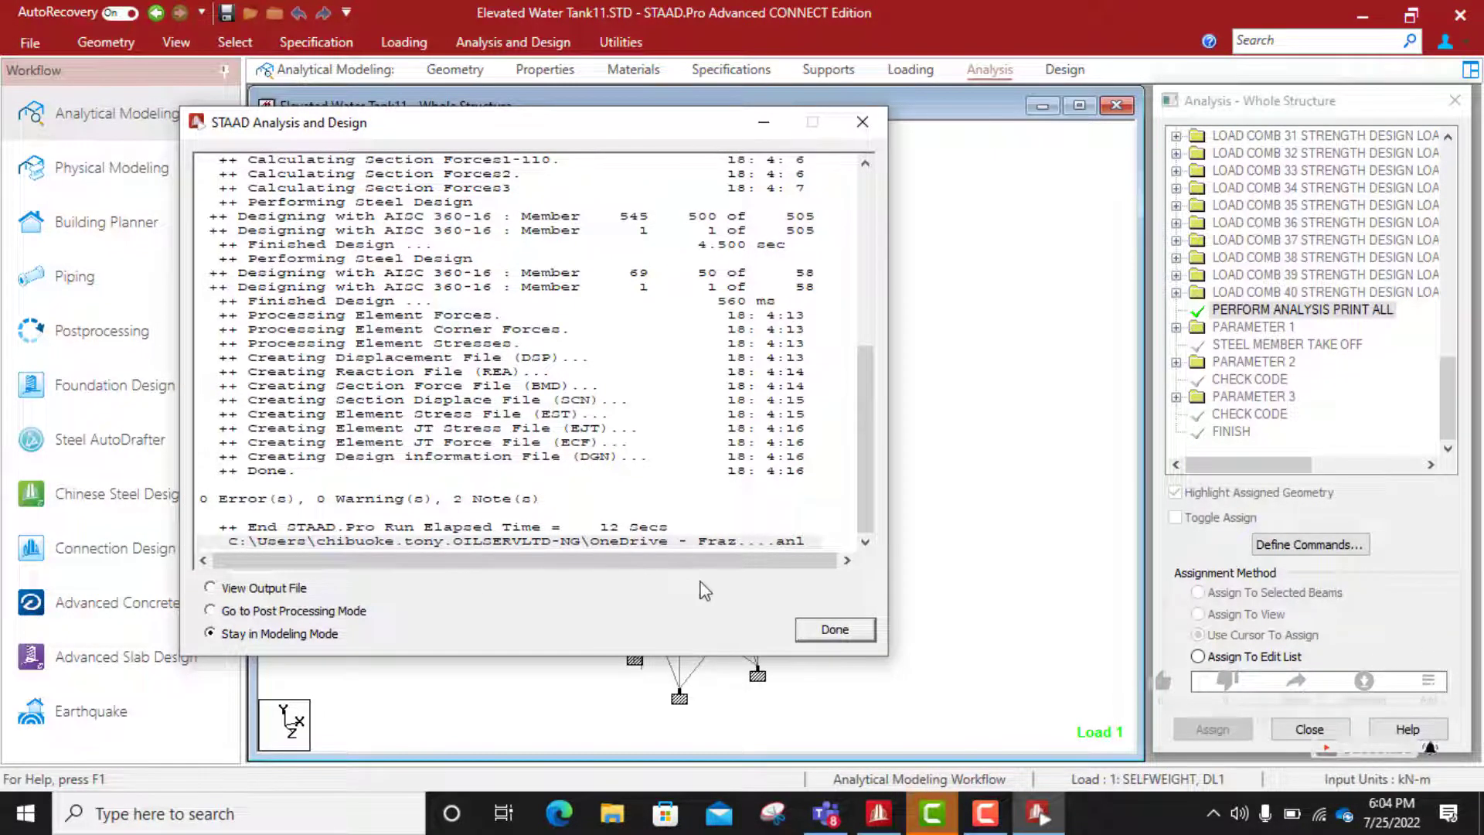
pyautogui.click(836, 630)
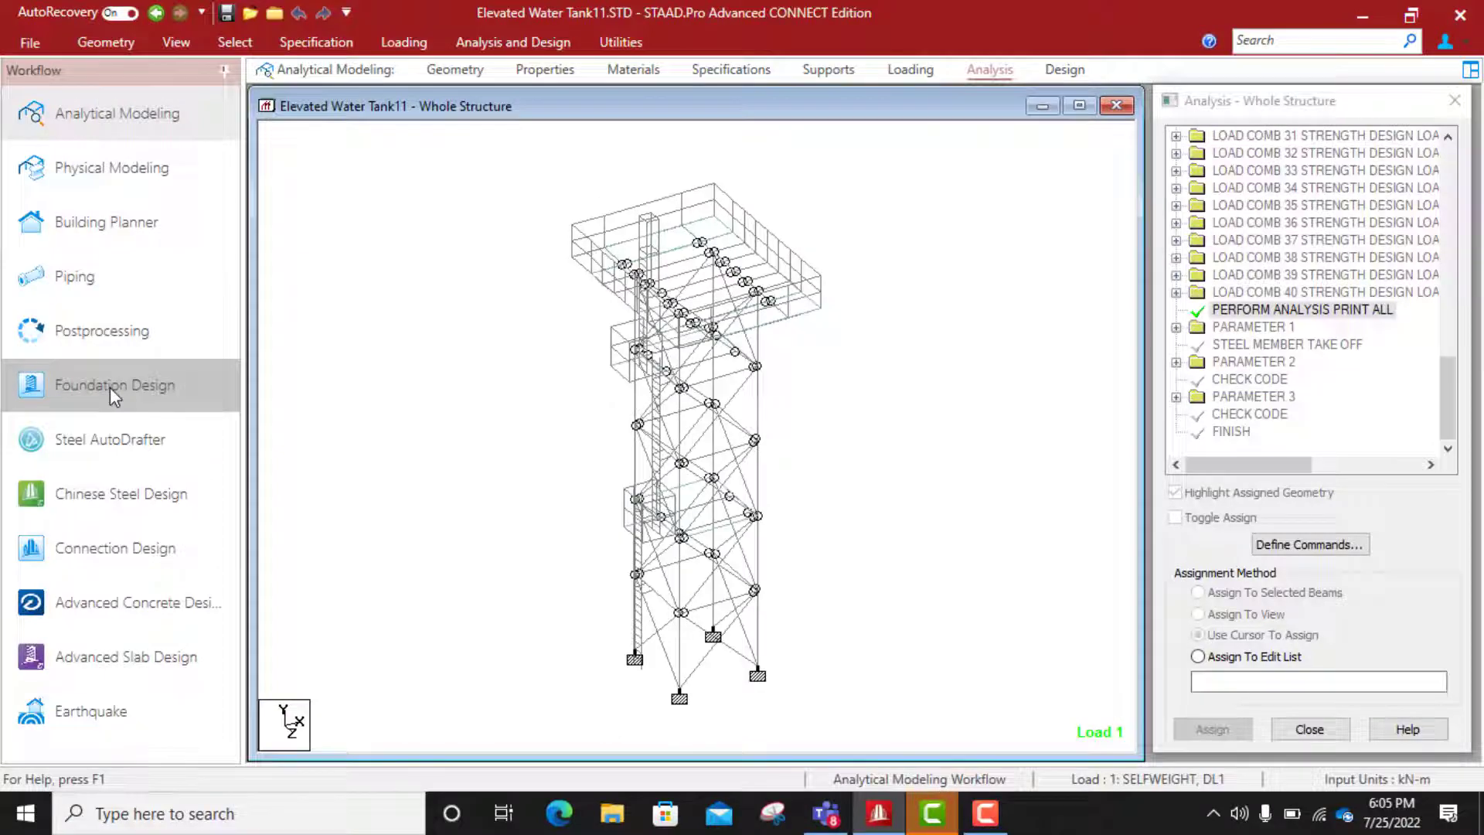
pyautogui.click(109, 387)
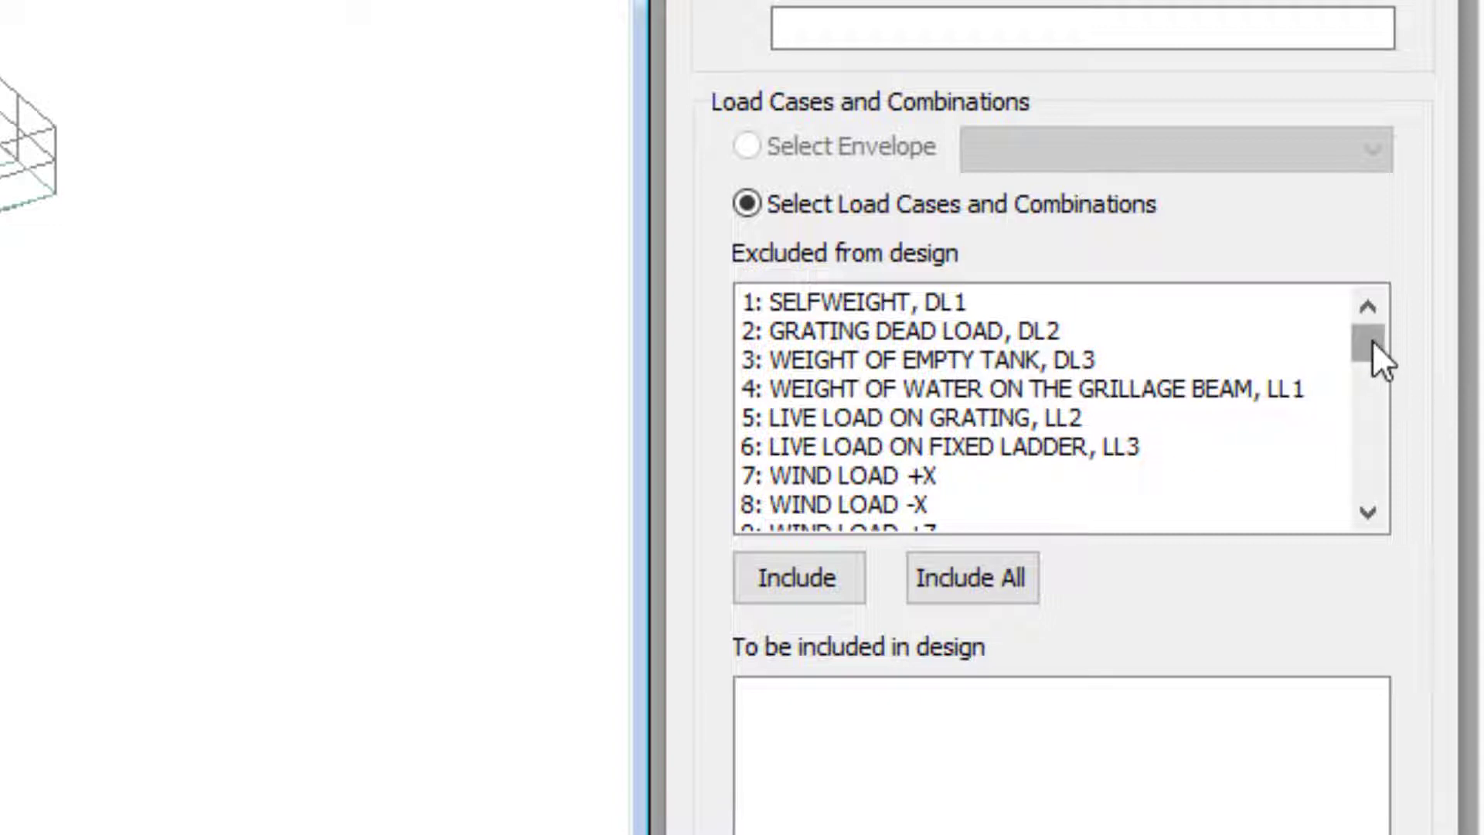
pyautogui.moveTo(1371, 340); pyautogui.dragTo(1366, 372)
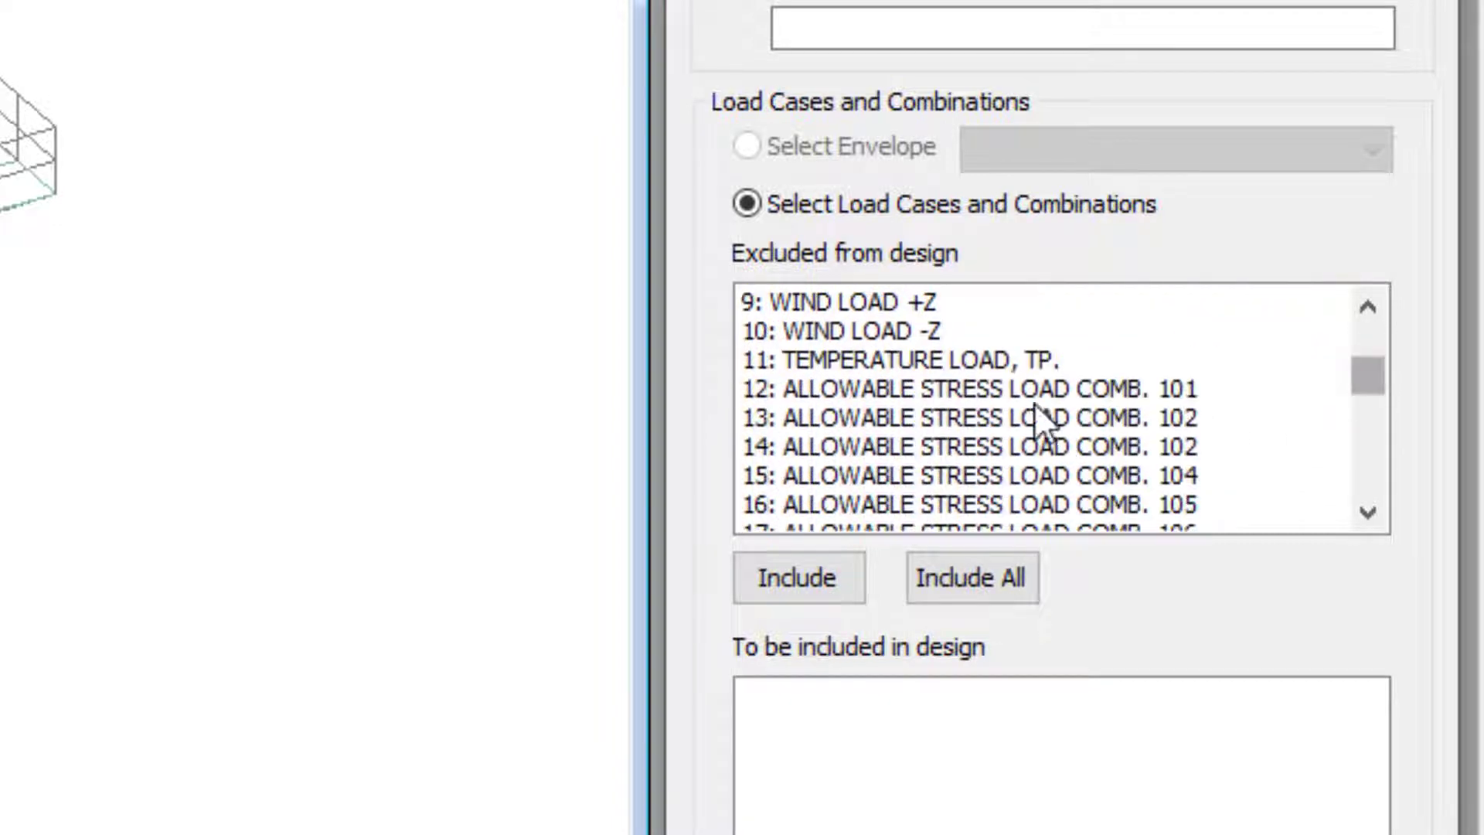
pyautogui.moveTo(1004, 391); pyautogui.dragTo(990, 585)
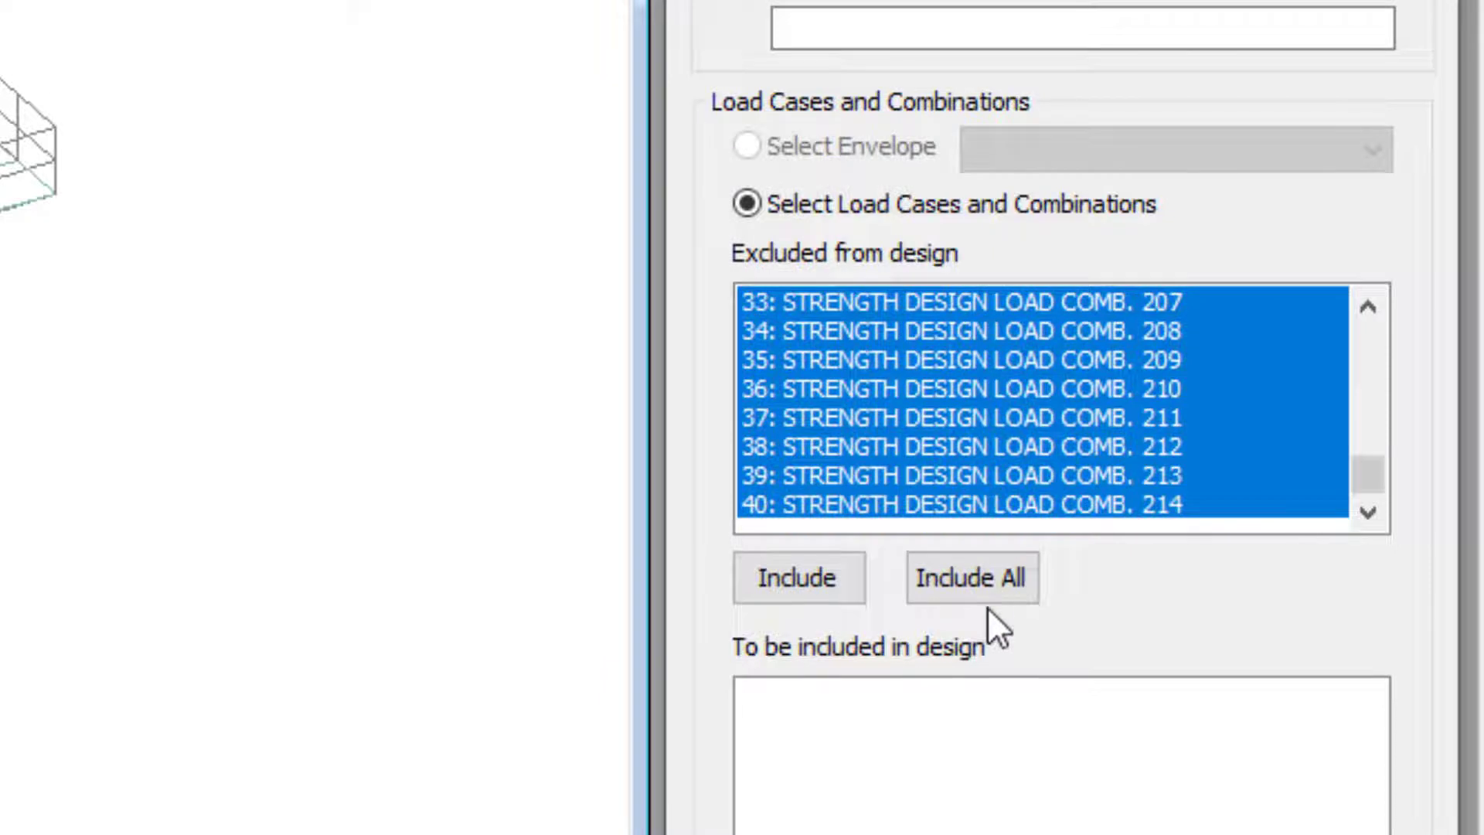
pyautogui.click(816, 574)
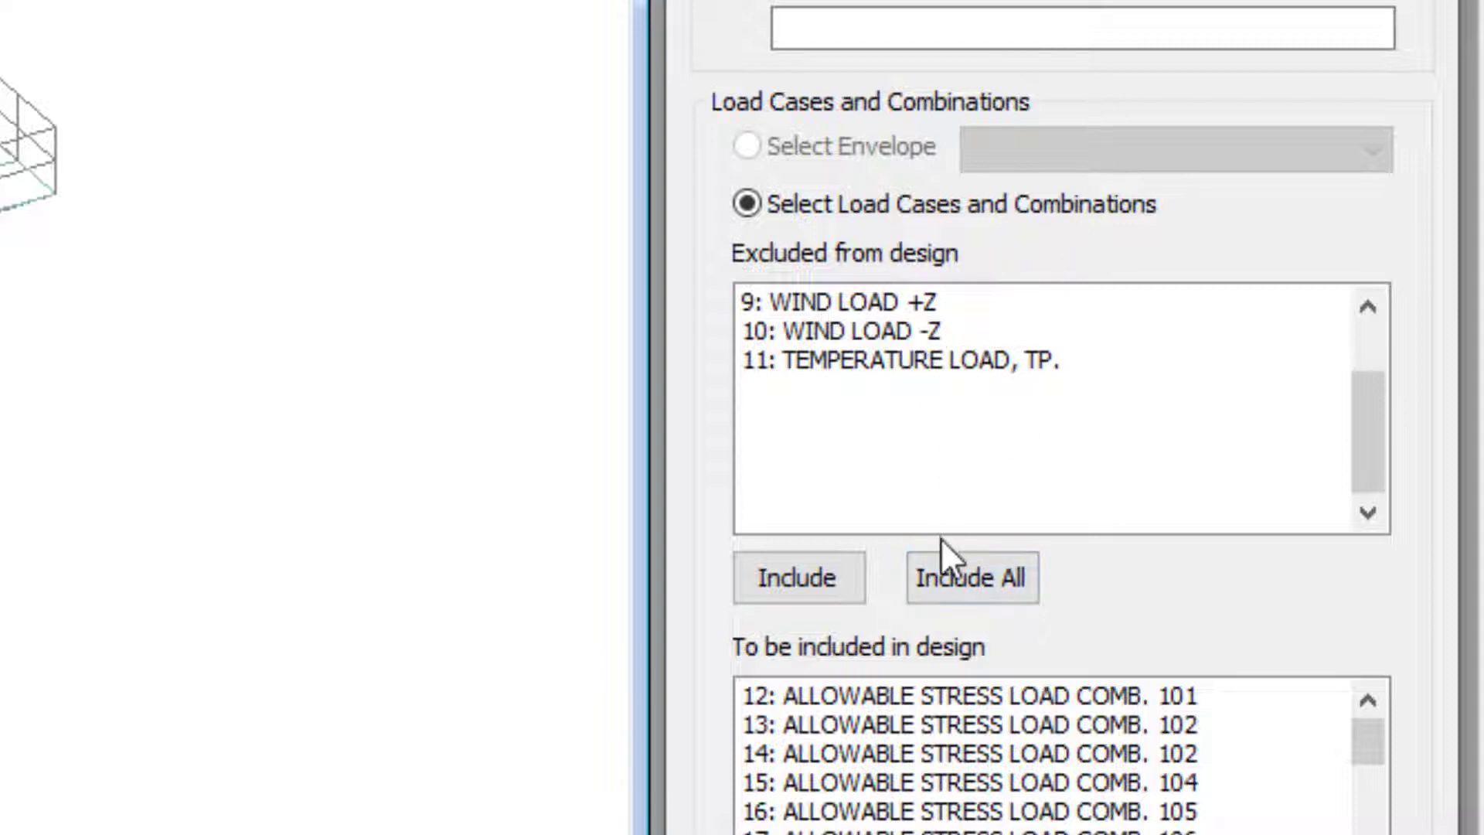
pyautogui.scroll(3, 969, 401)
pyautogui.click(989, 578)
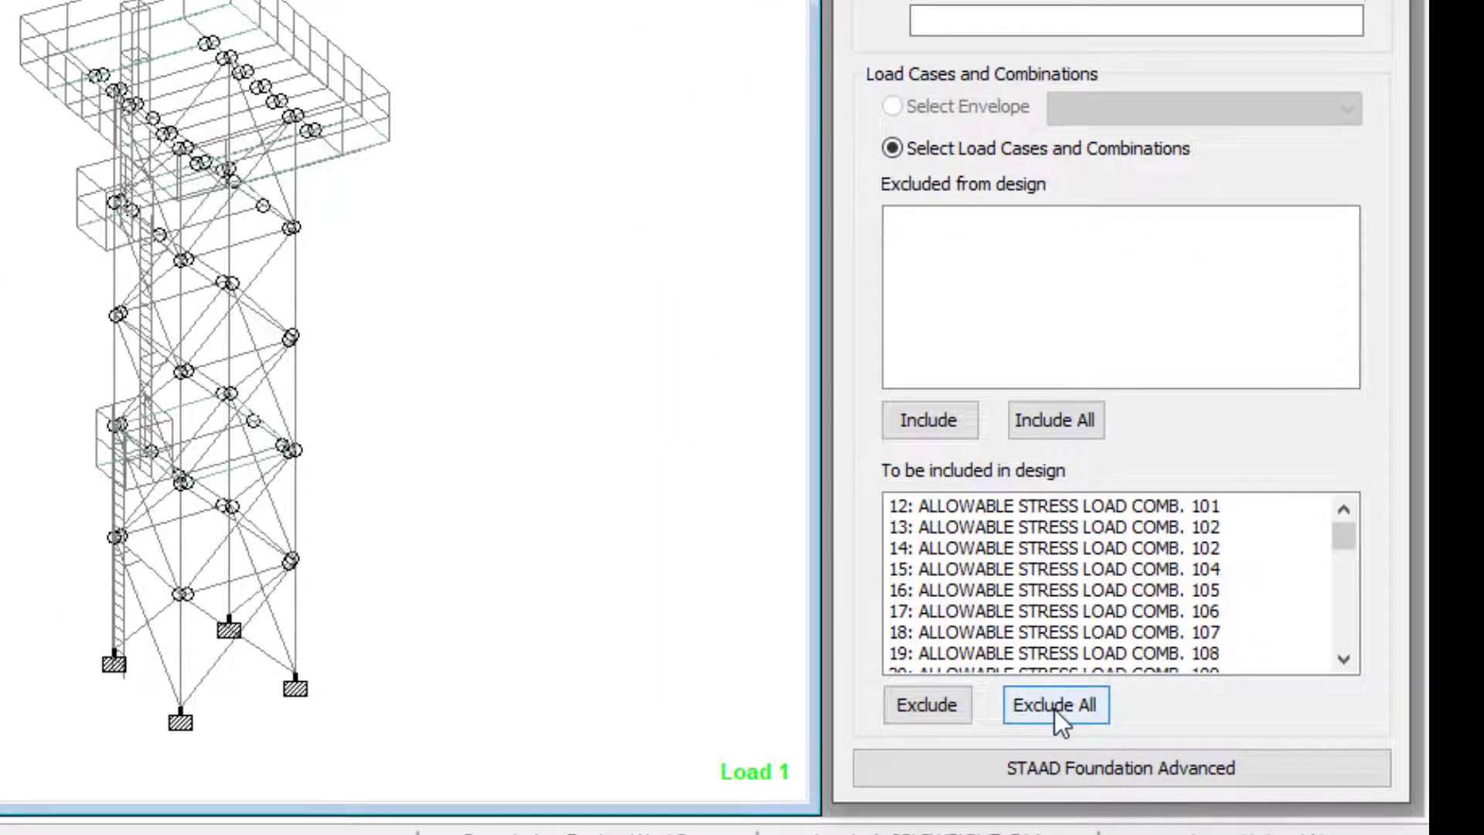
pyautogui.click(1054, 708)
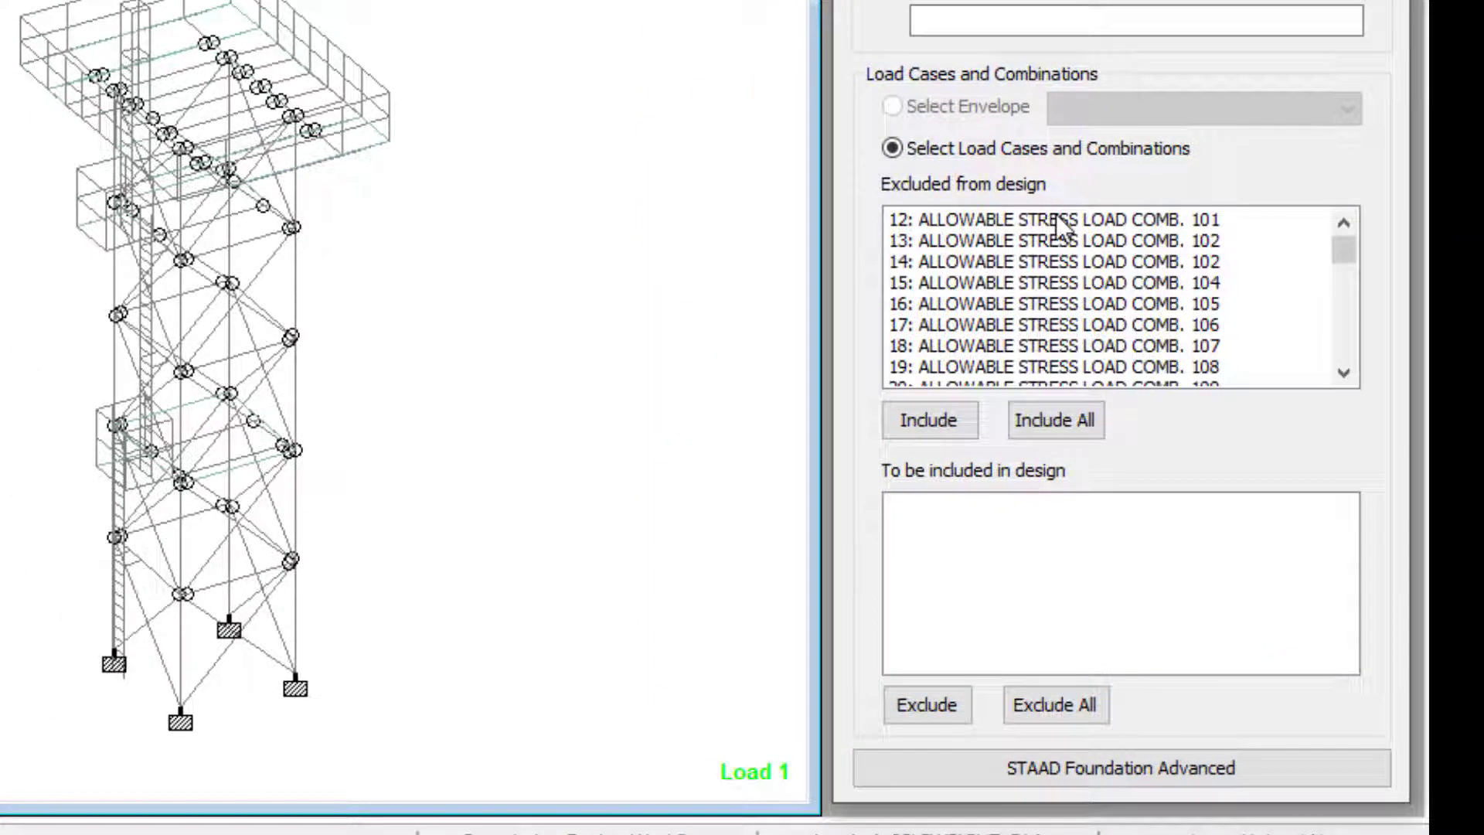
# - Include load combinations 12 to 40, allowable stress and strength design, in the foundation design
pyautogui.scroll(-10, 1139, 238)
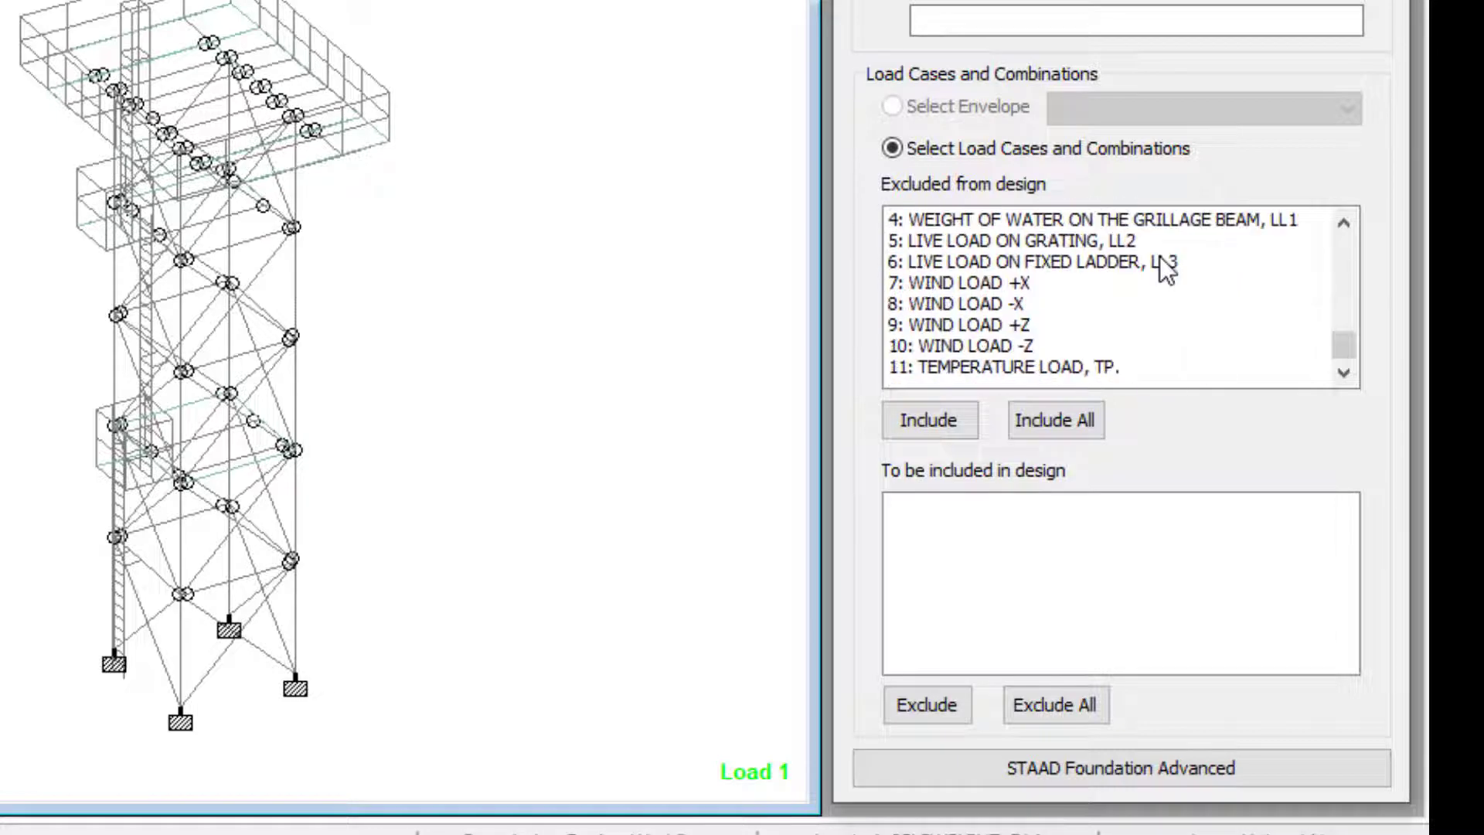
pyautogui.scroll(10, 1167, 270)
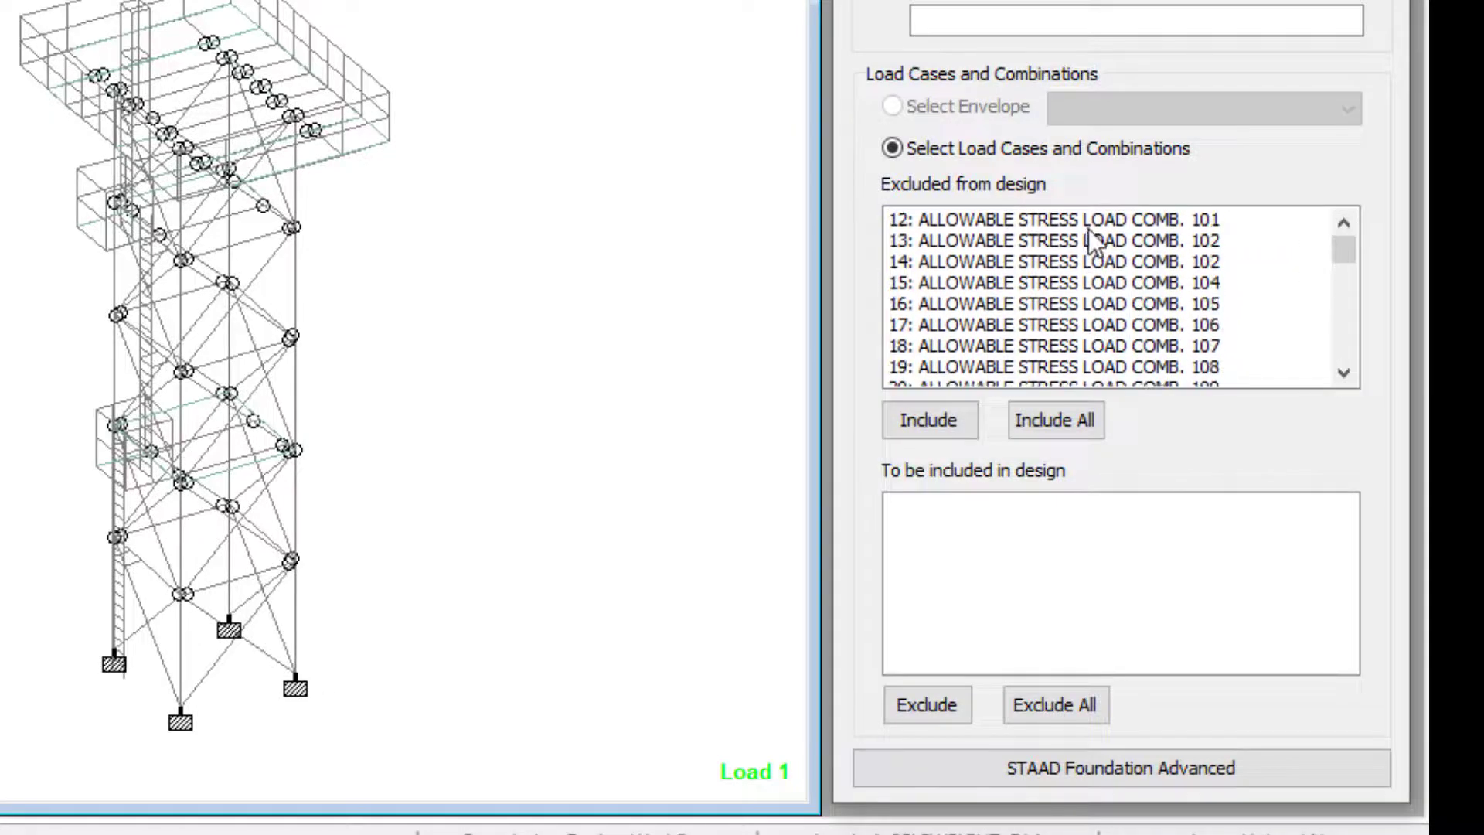
pyautogui.moveTo(1095, 221); pyautogui.dragTo(1074, 299)
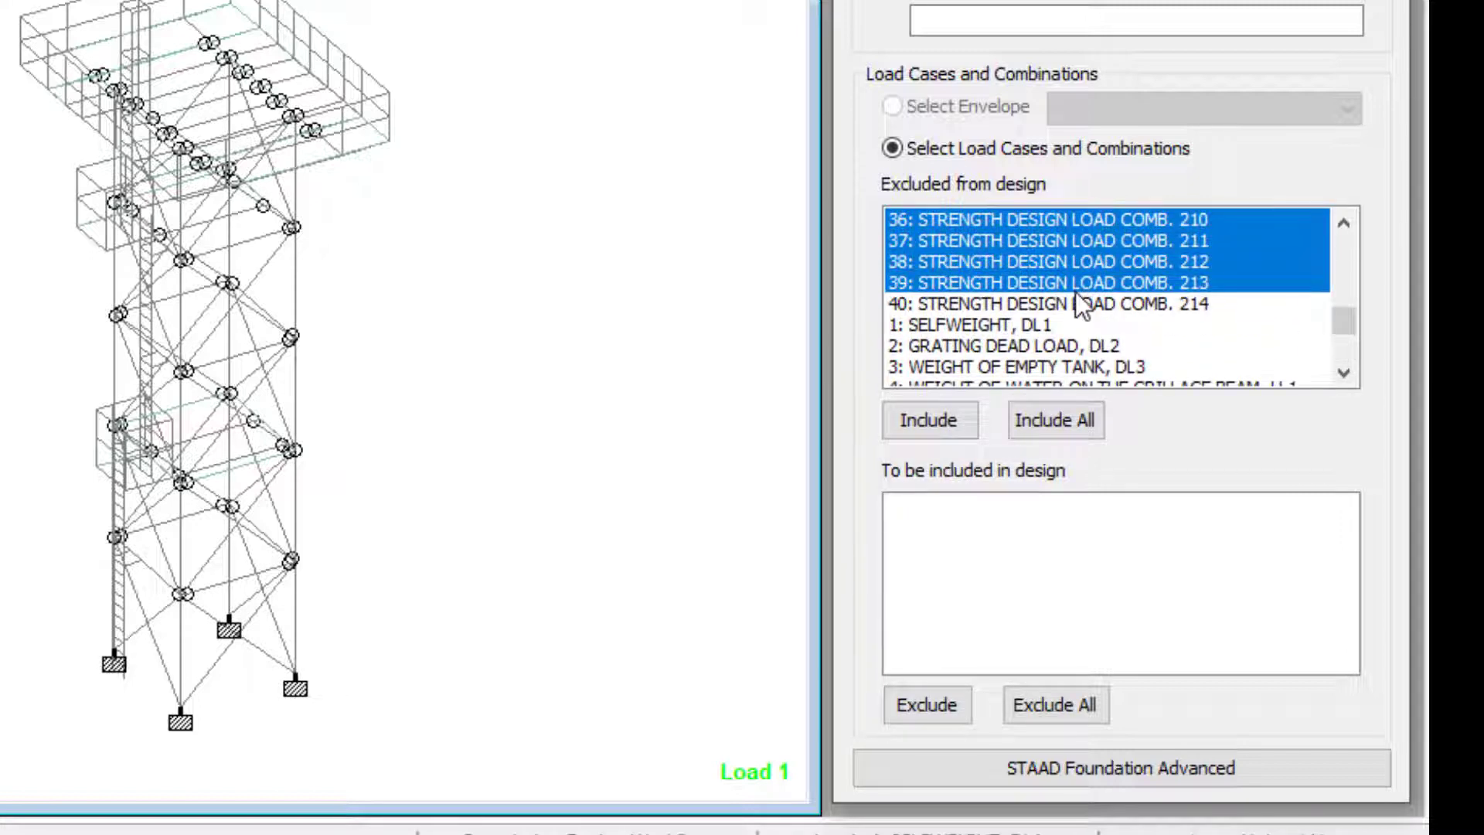
pyautogui.click(912, 415)
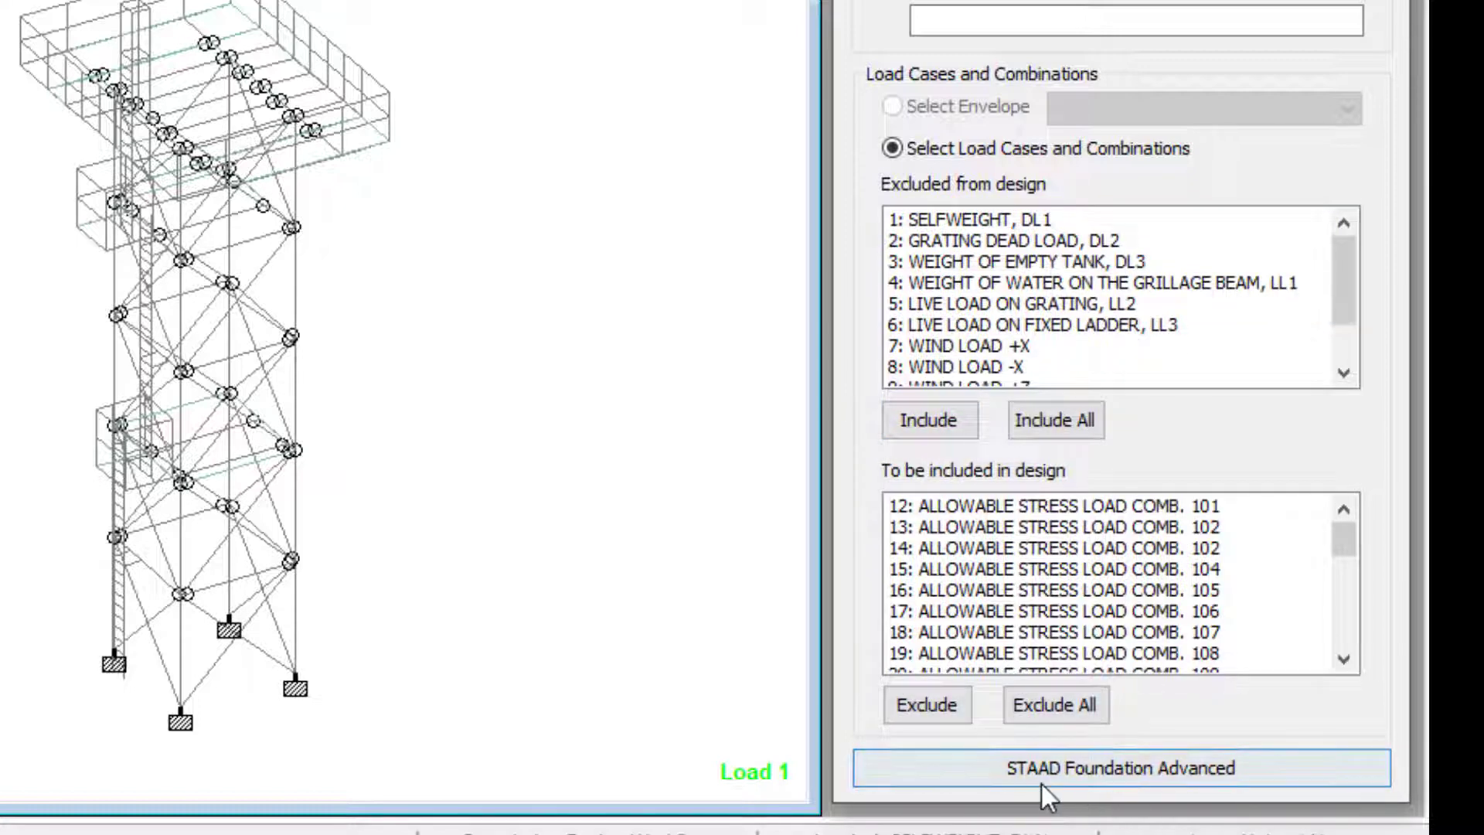
# - Transfer the model to STAAD Foundation Advanced, using the STAAD Foundation Advanced License type
pyautogui.click(1147, 769)
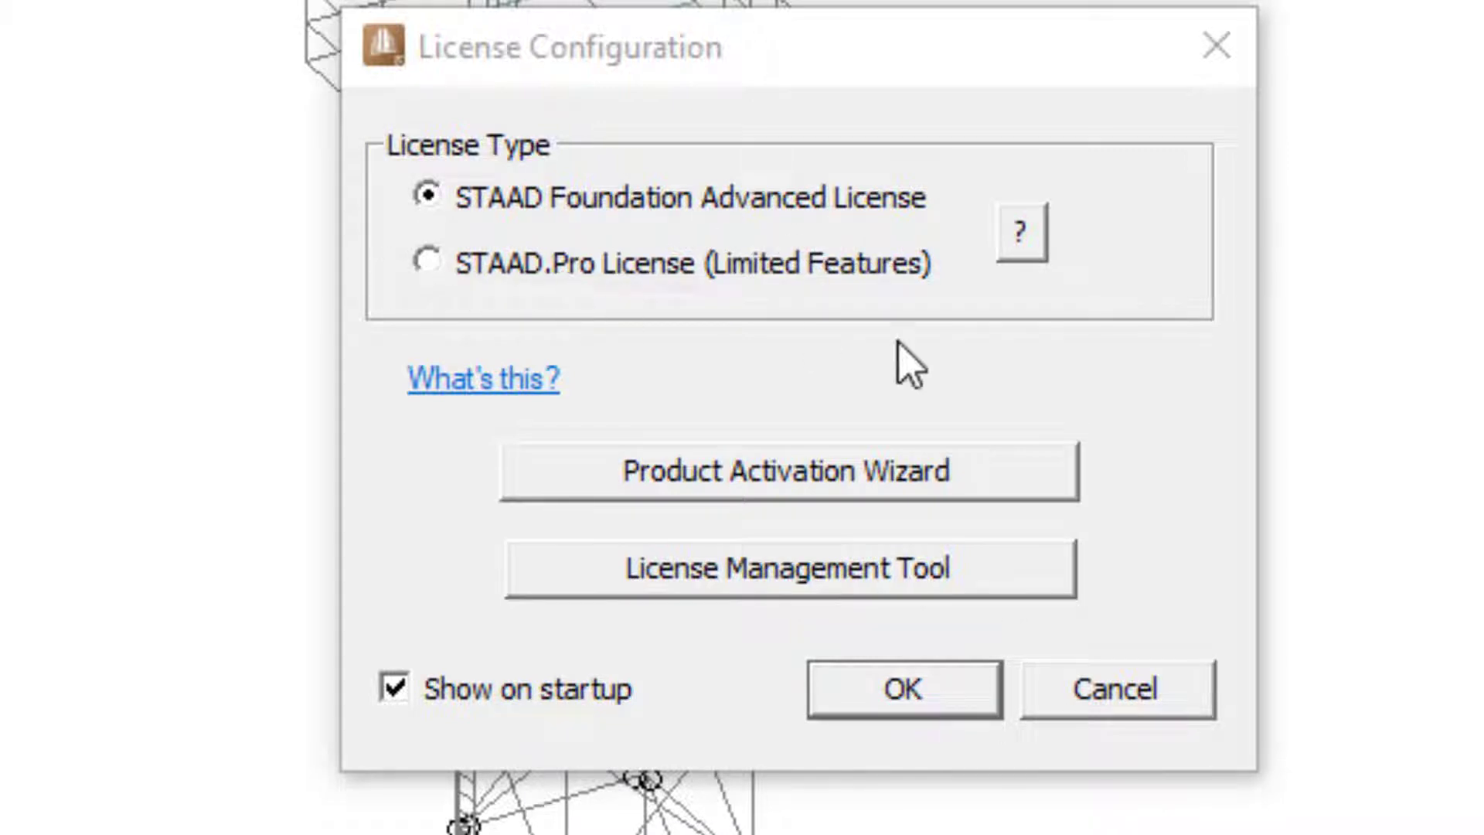
pyautogui.click(427, 196)
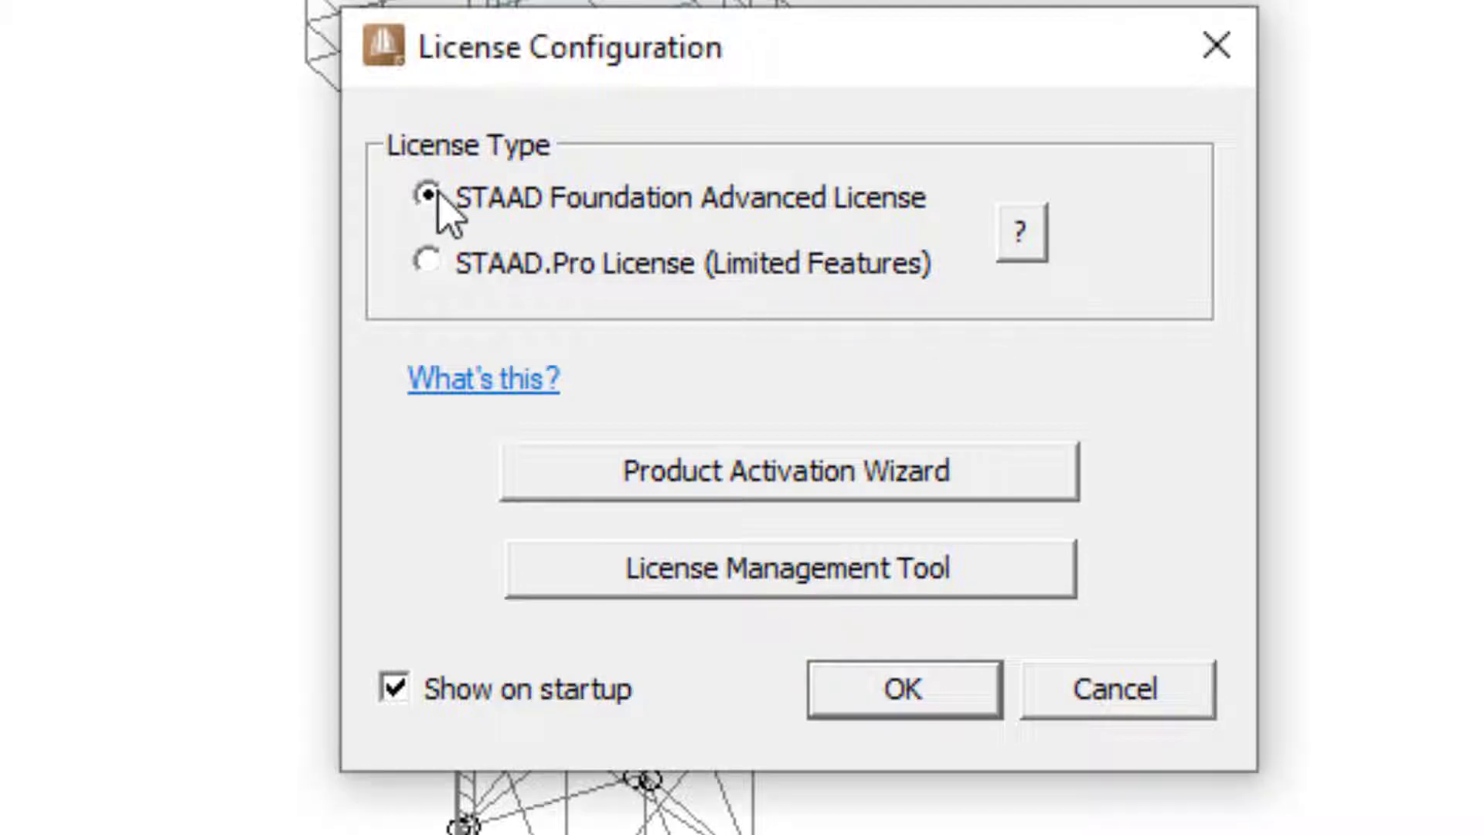
pyautogui.click(906, 690)
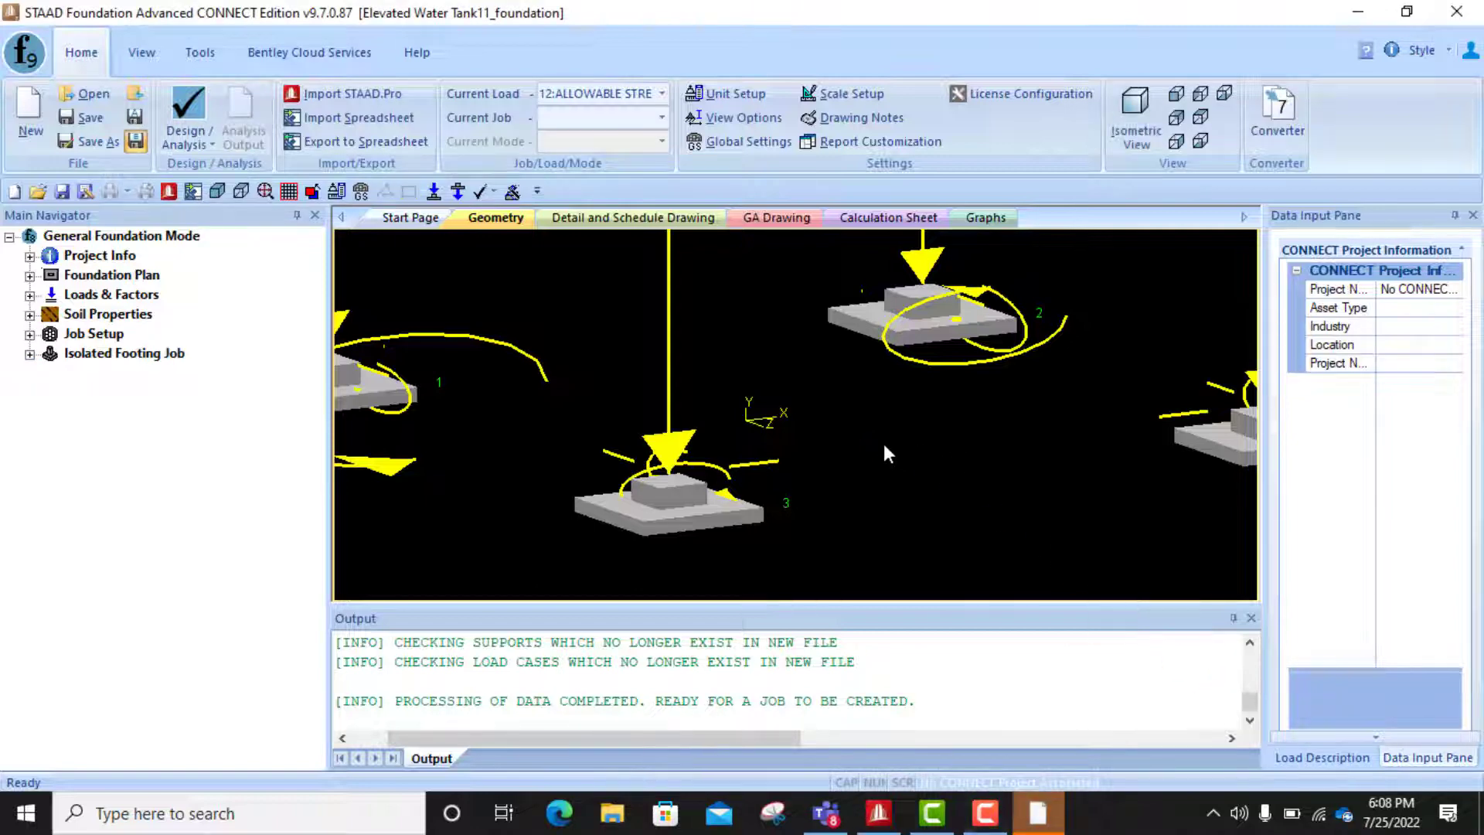
pyautogui.scroll(-2, 878, 443)
pyautogui.scroll(-1, 878, 443)
pyautogui.scroll(2, 836, 340)
pyautogui.scroll(-1, 836, 340)
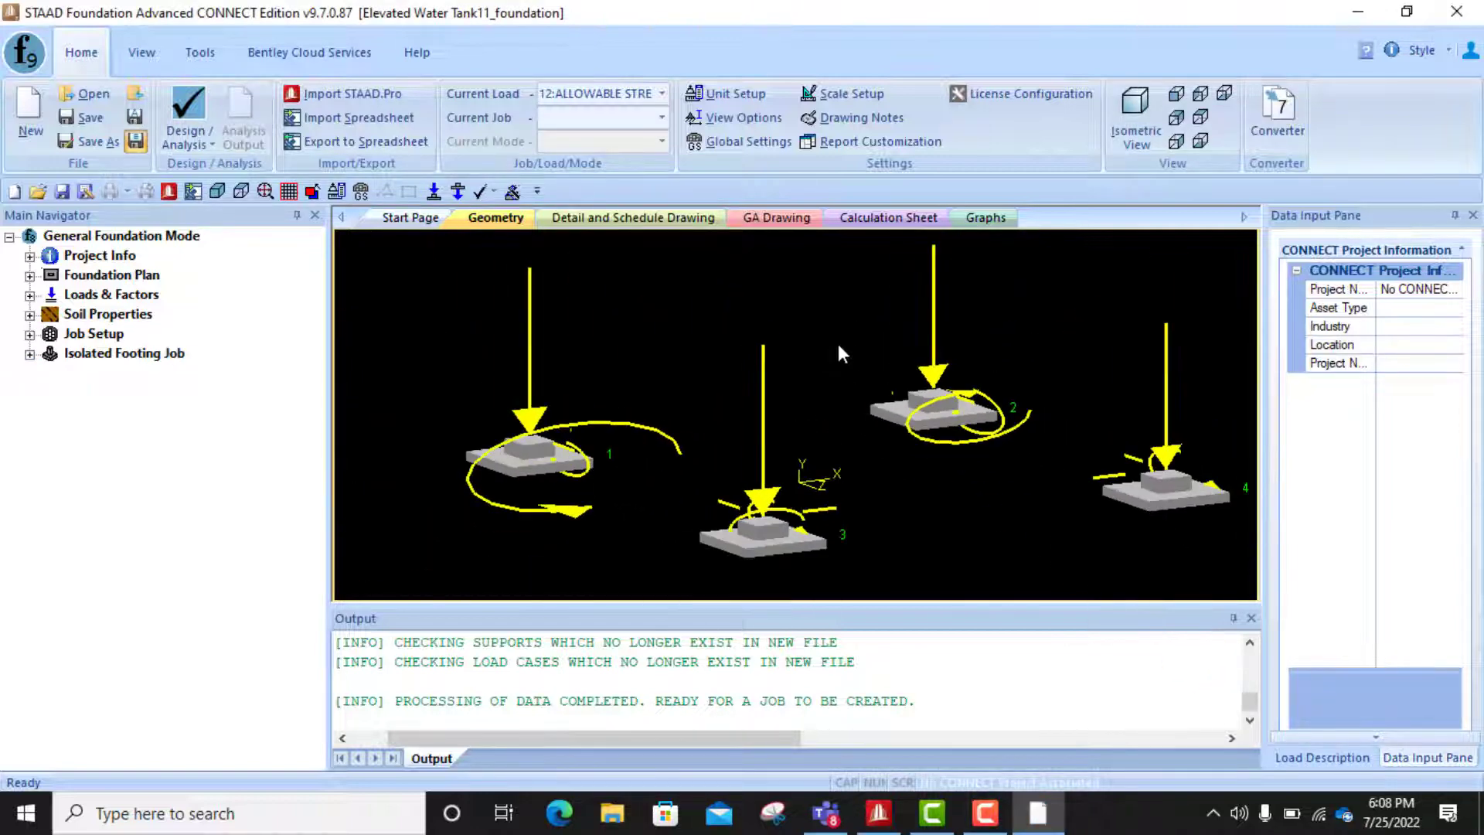
pyautogui.scroll(2, 811, 456)
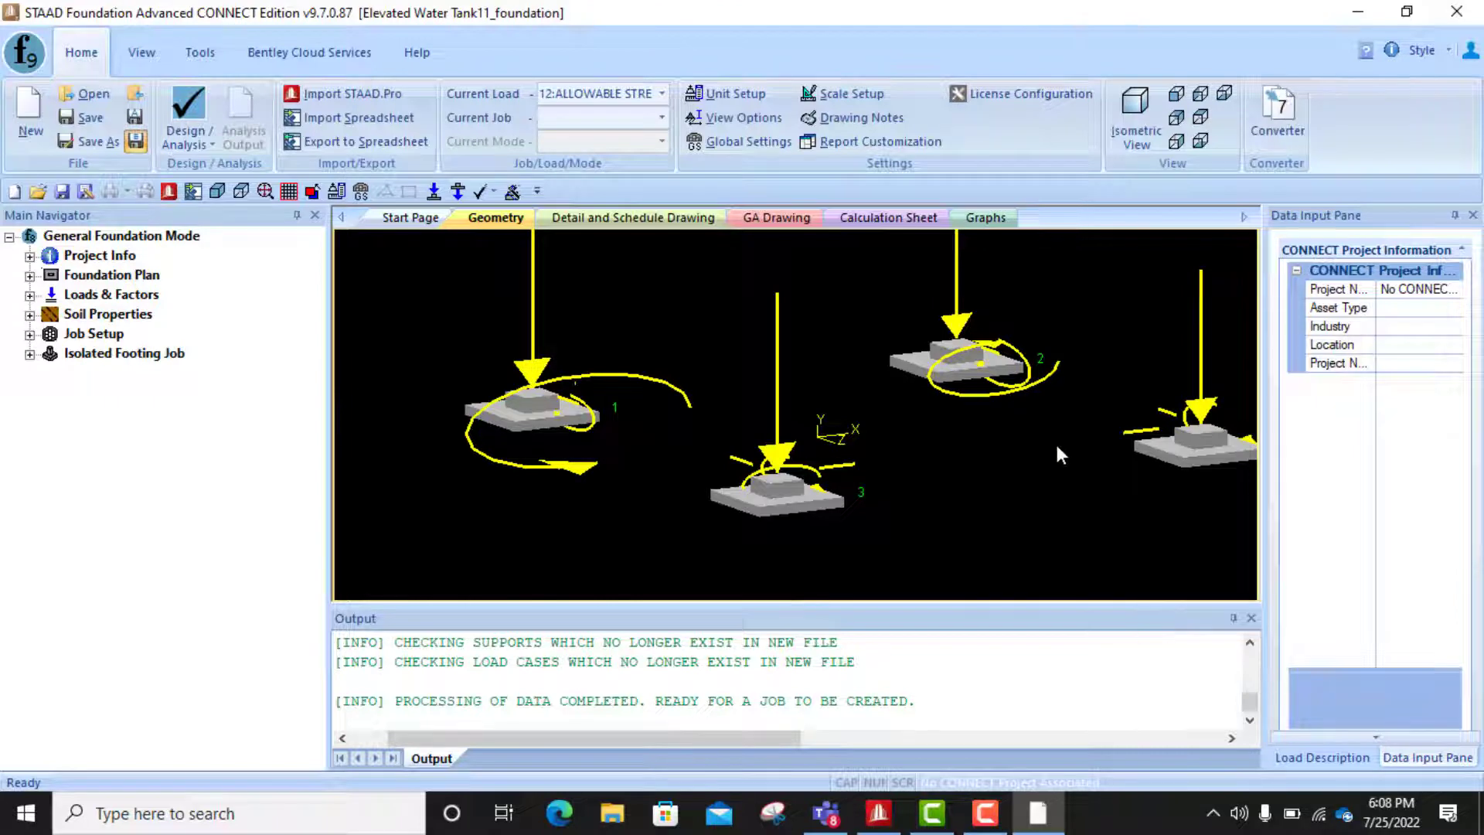
# - Start a new job from the job setup and name it "Water Tank Stand Foundation"
pyautogui.click(29, 354)
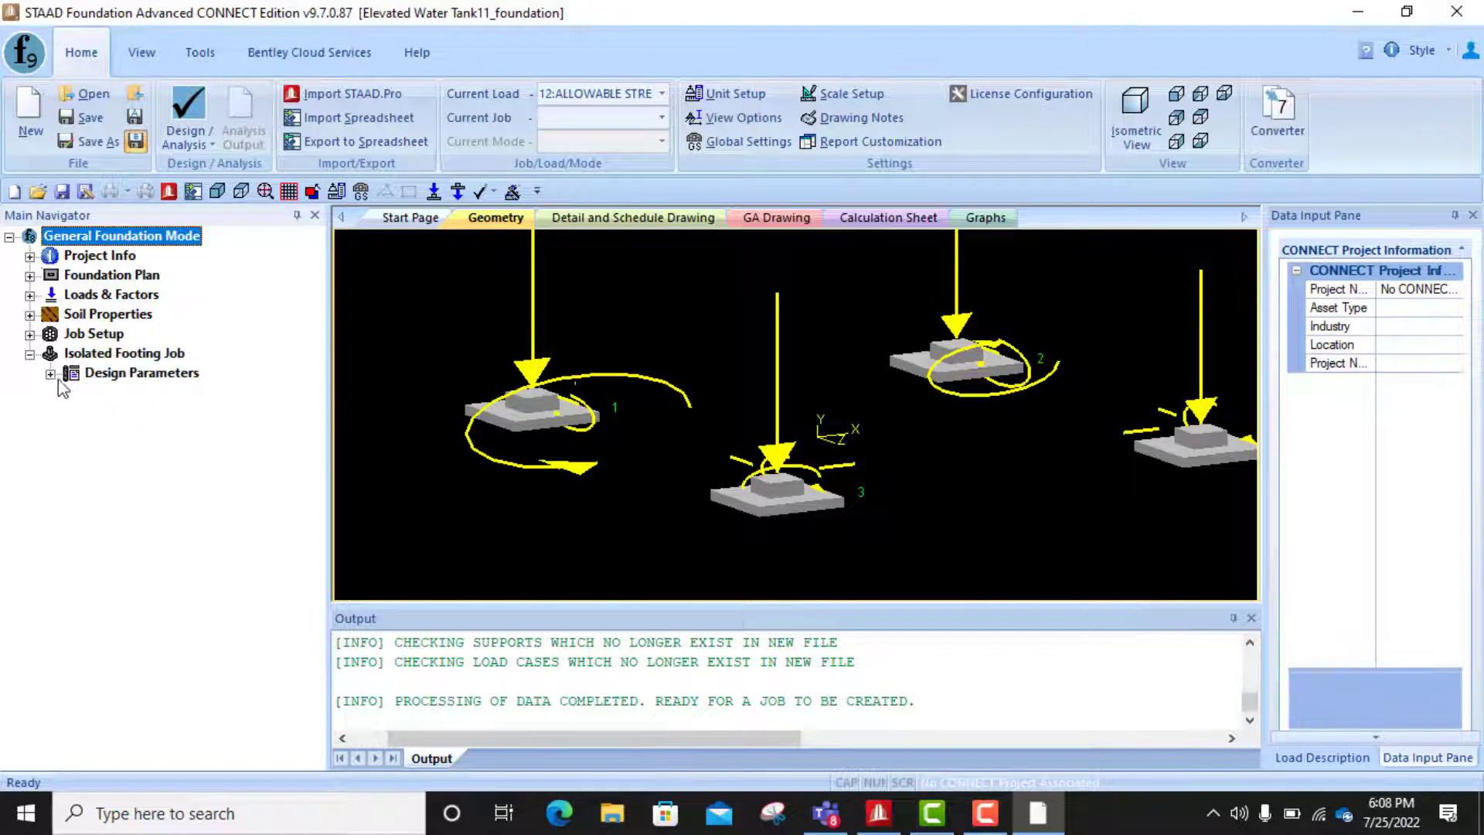
pyautogui.click(49, 374)
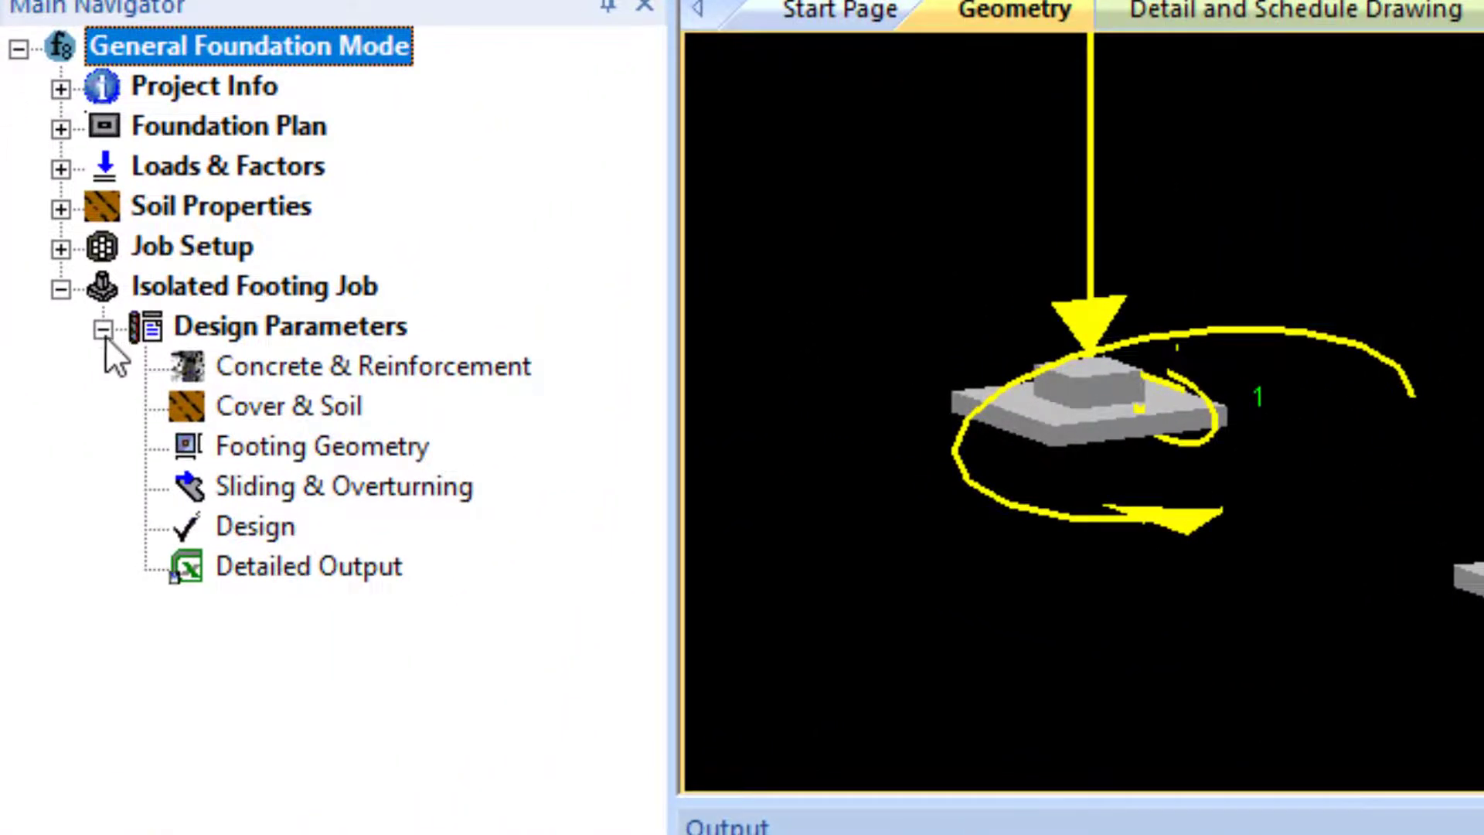
pyautogui.click(60, 249)
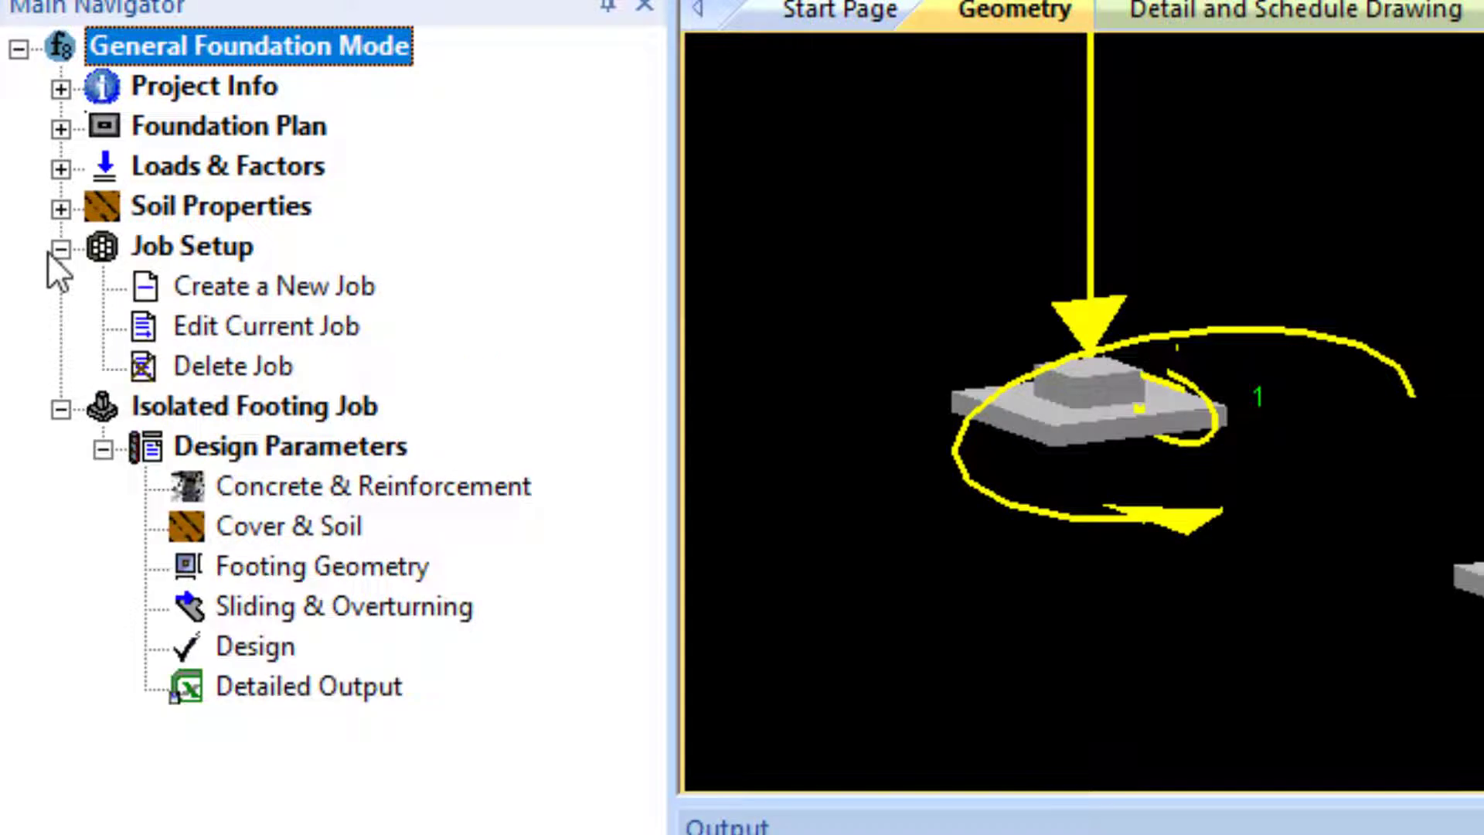
pyautogui.click(185, 293)
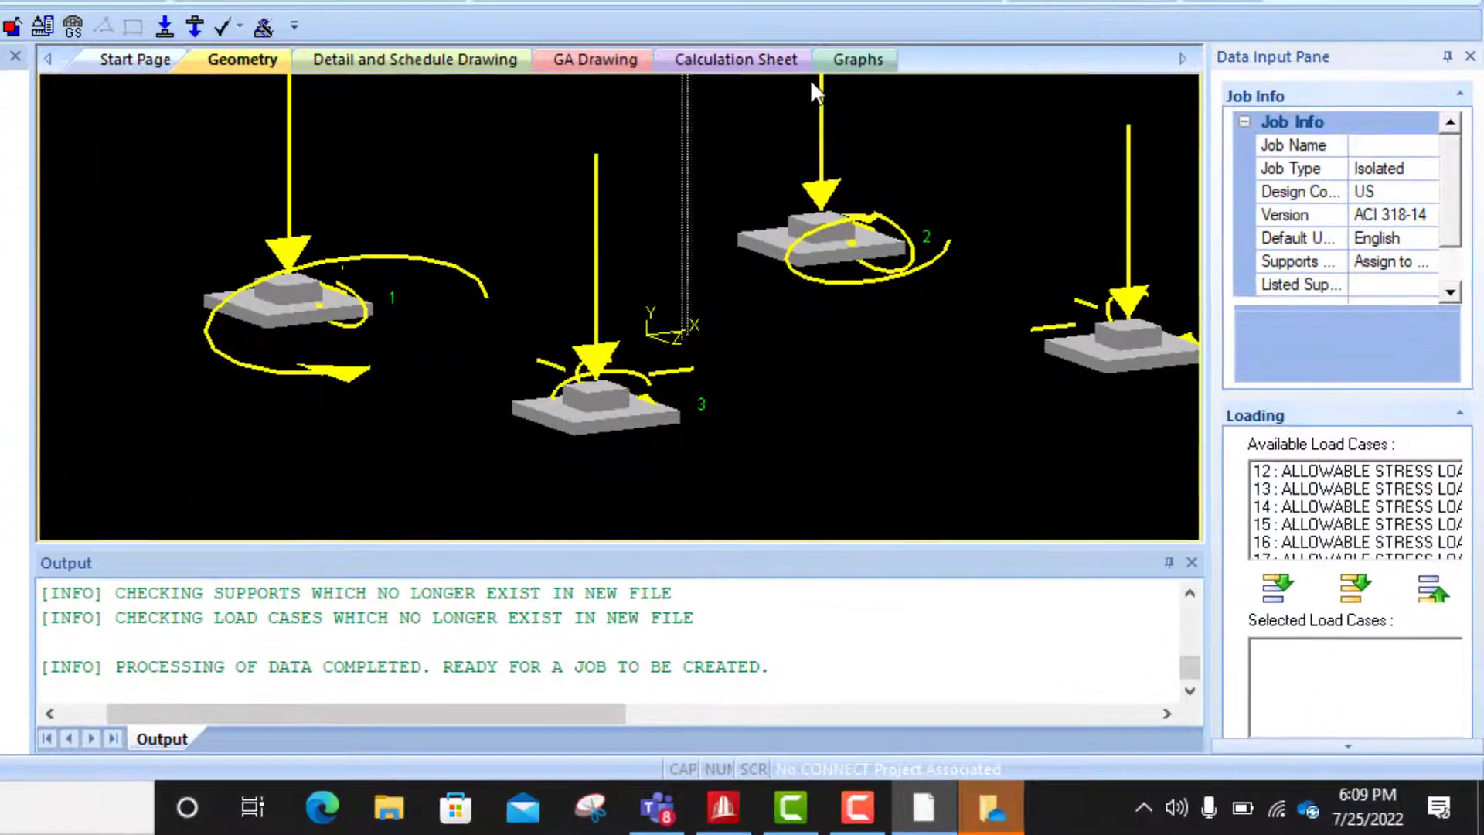
pyautogui.moveTo(811, 82); pyautogui.dragTo(810, 80)
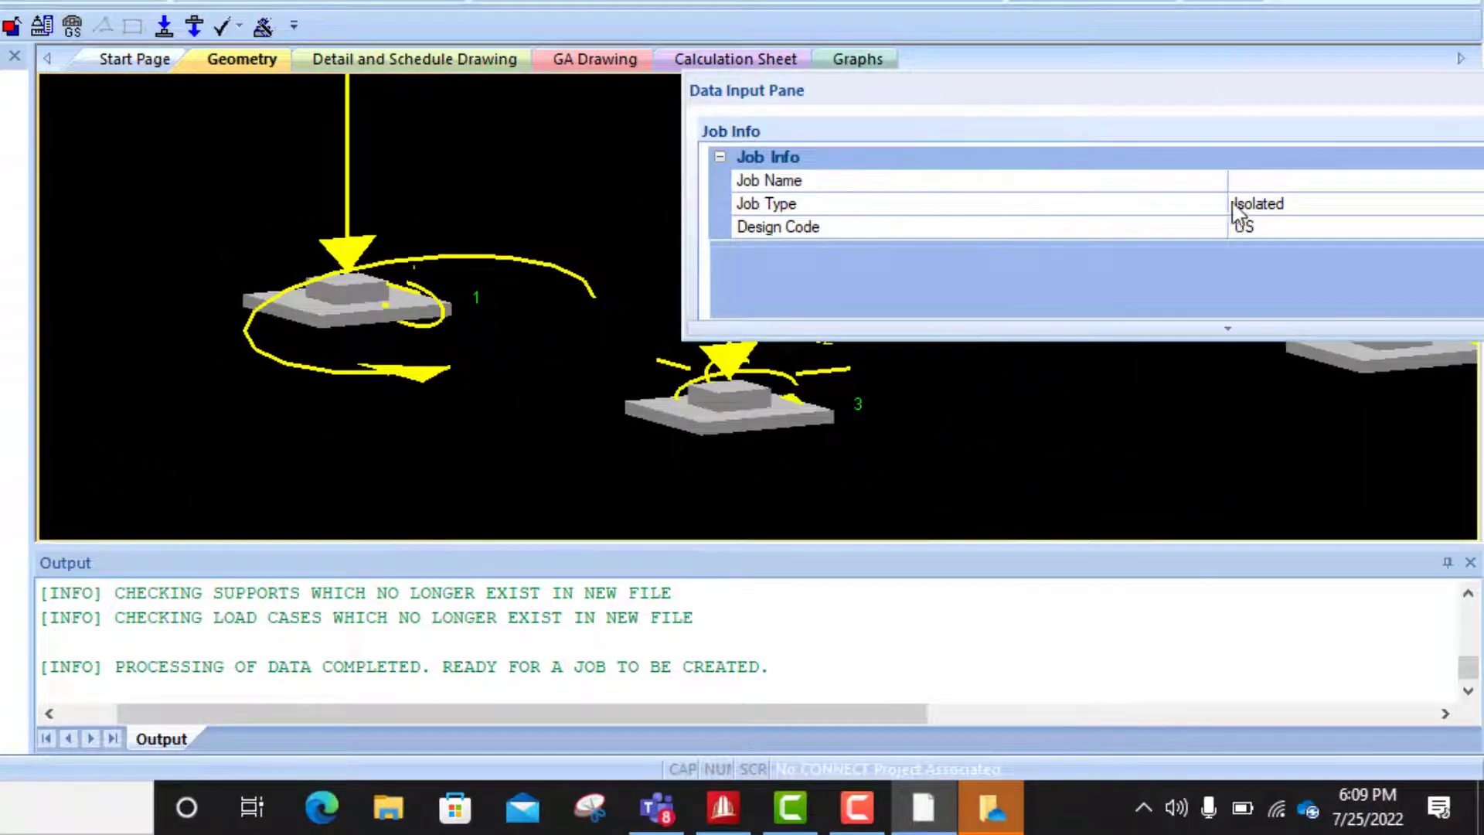
pyautogui.click(1290, 182)
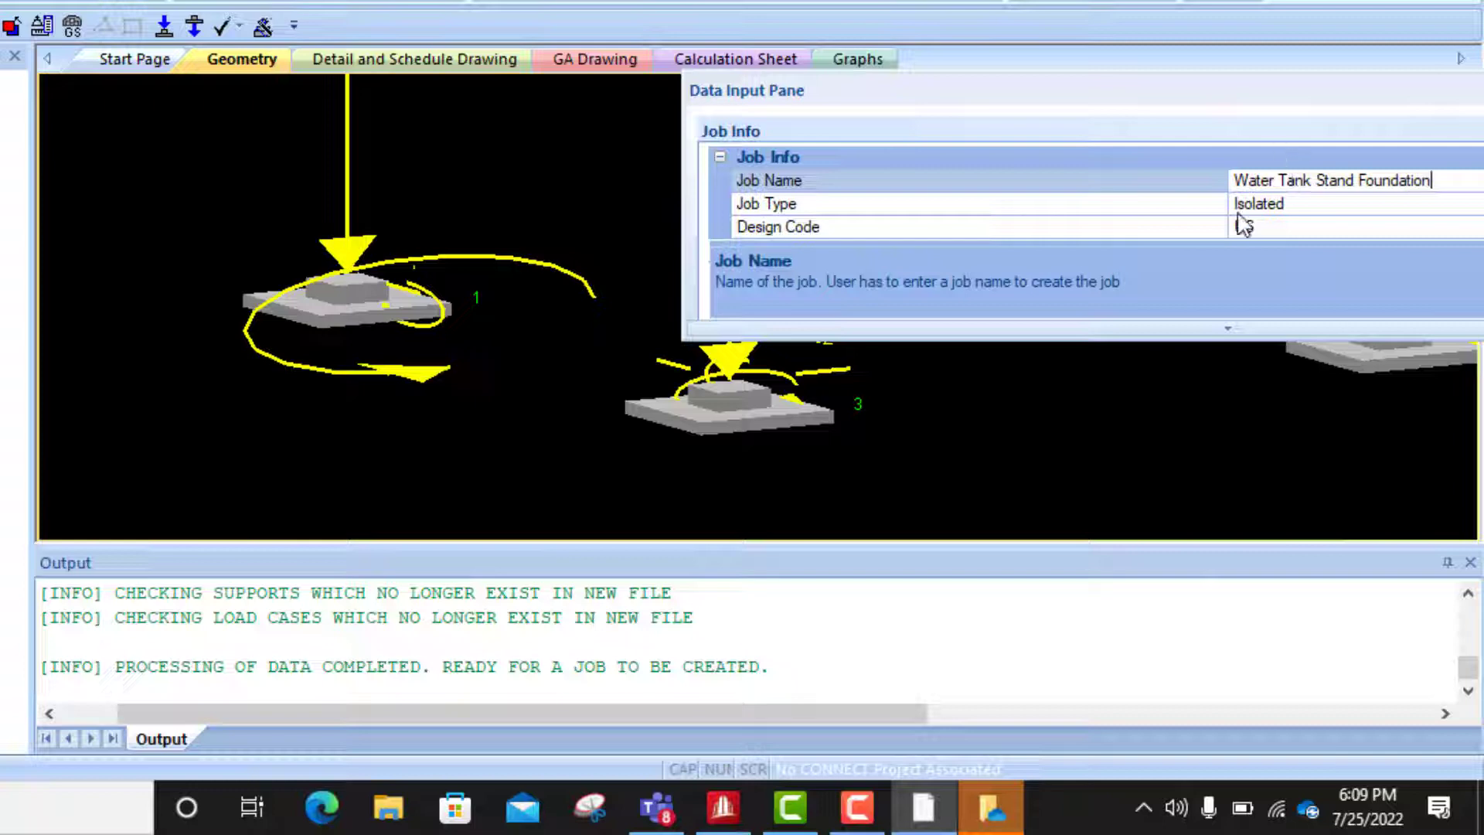
# - Set the new job's type to Isolated and its design code to US
pyautogui.click(1340, 205)
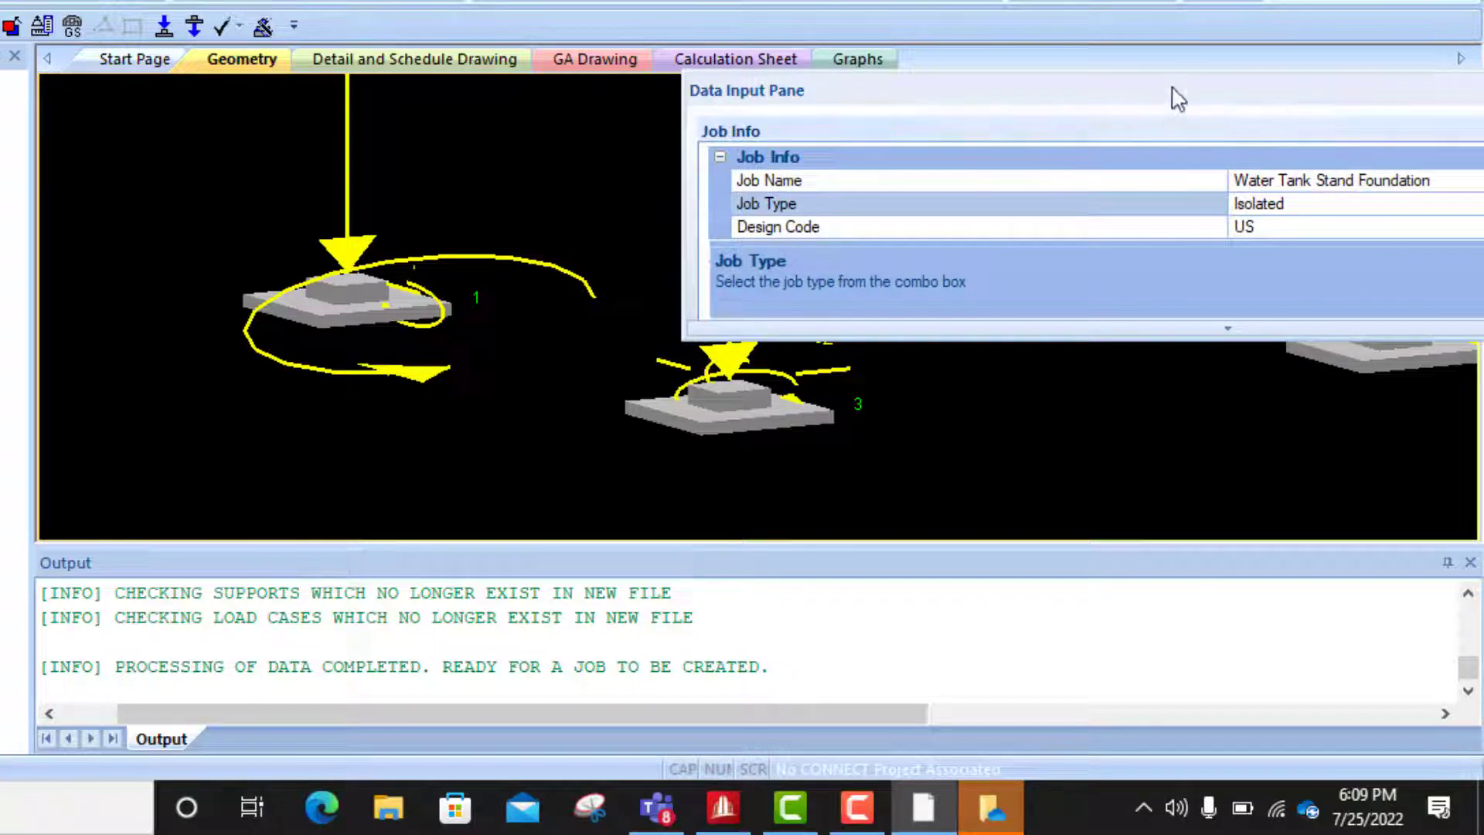
pyautogui.moveTo(1175, 93); pyautogui.dragTo(707, 105)
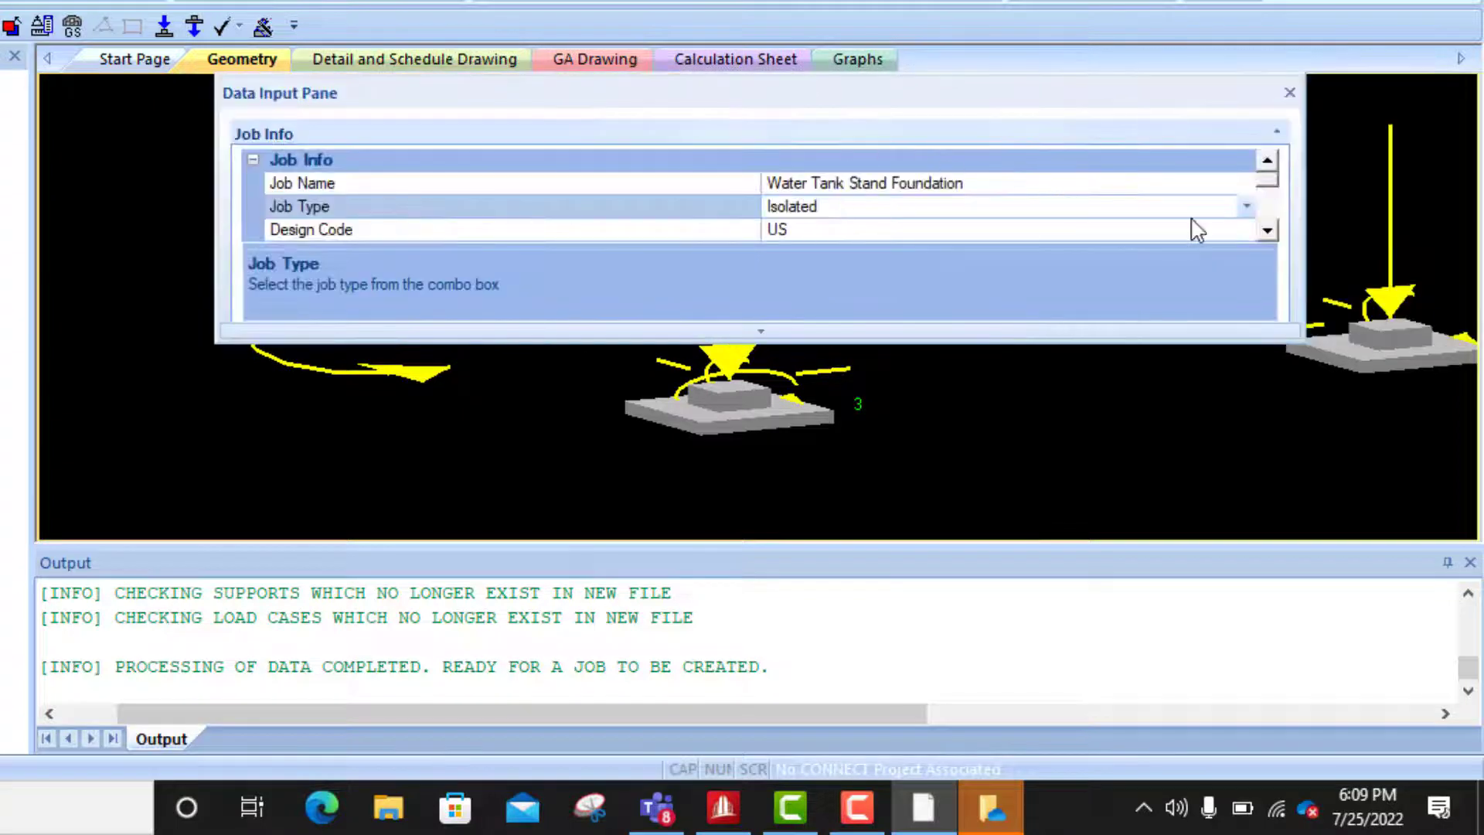
pyautogui.click(1245, 205)
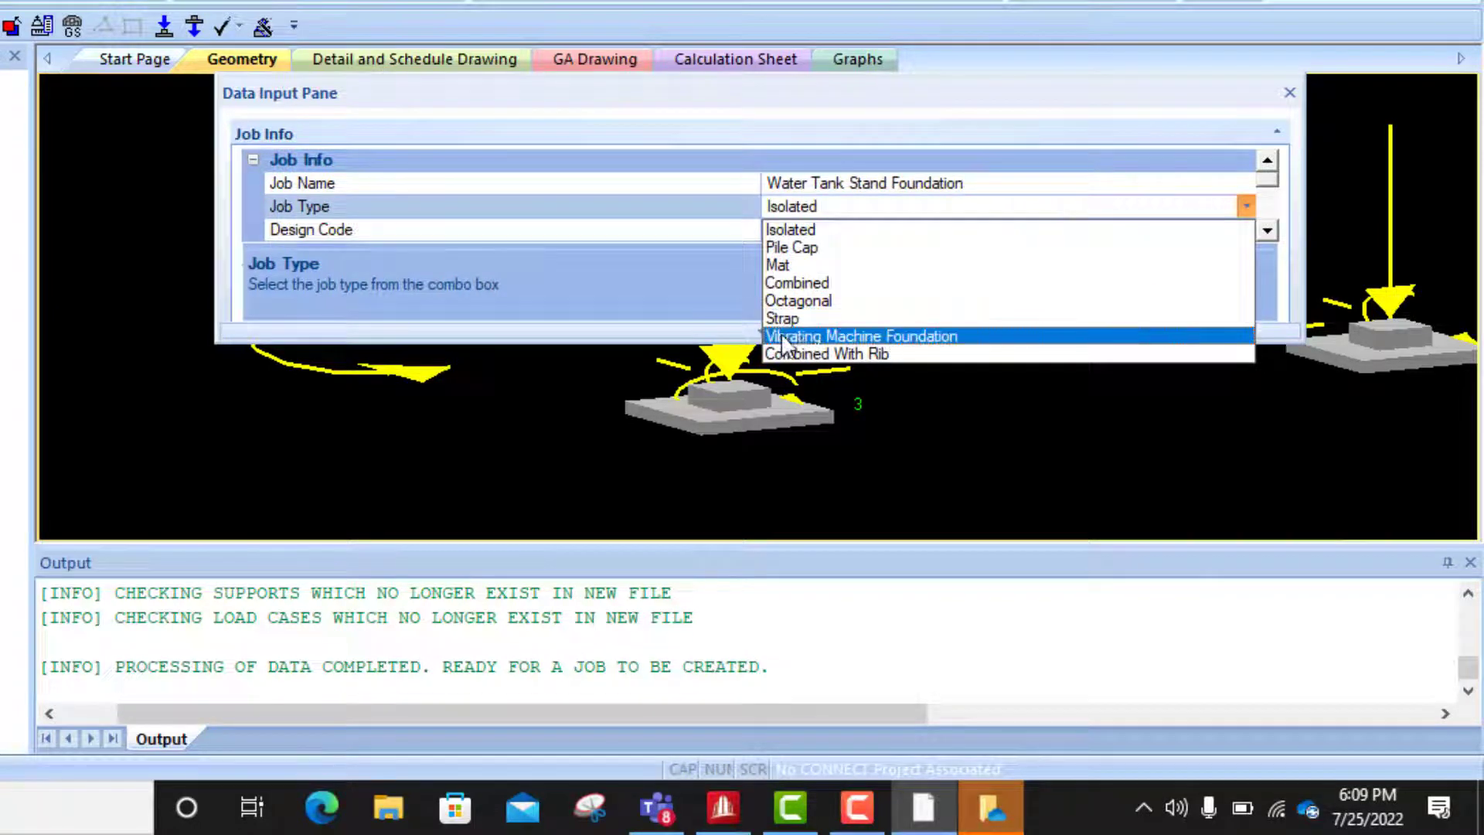
pyautogui.click(795, 228)
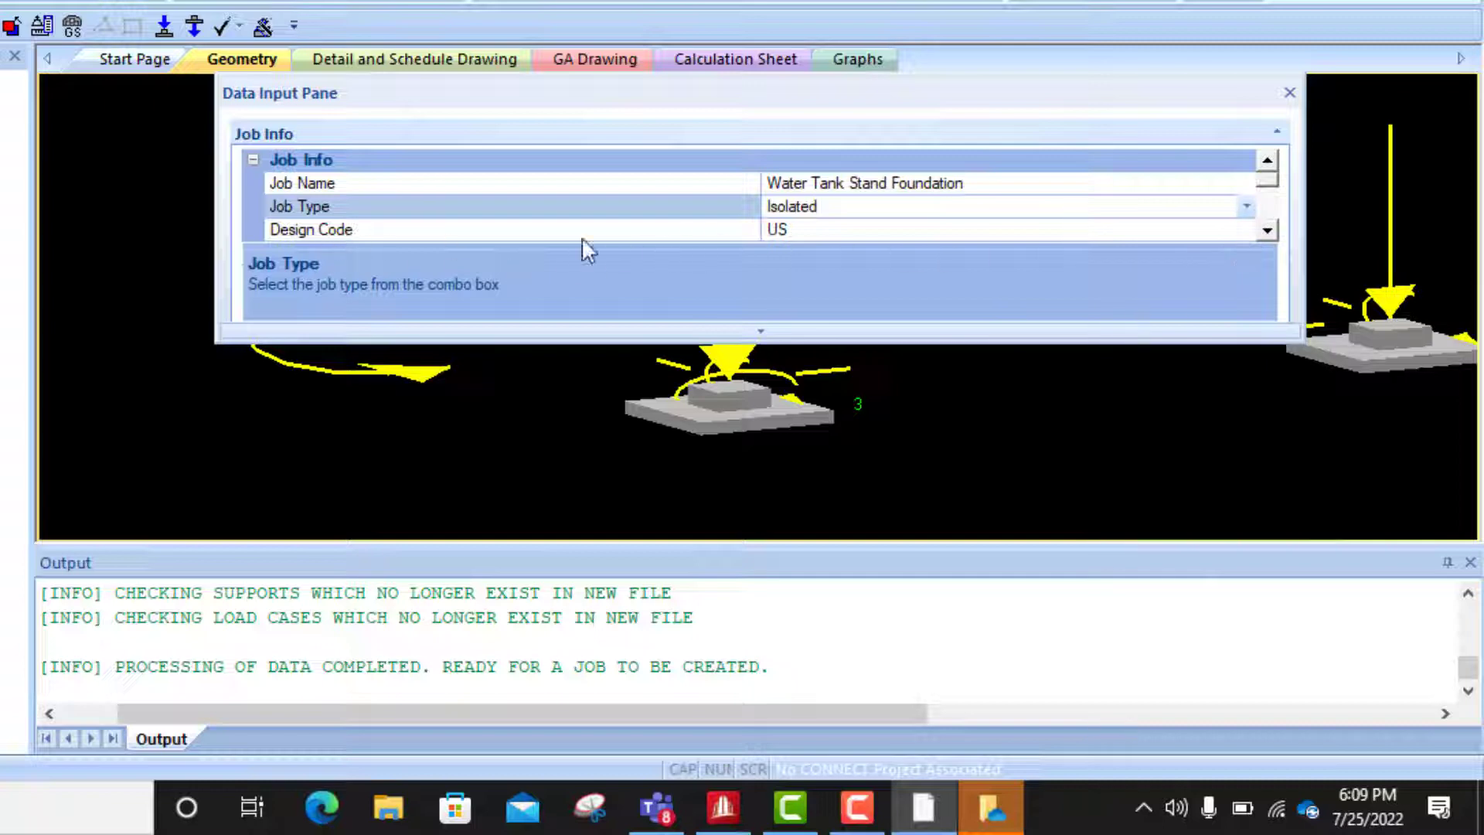
pyautogui.click(758, 332)
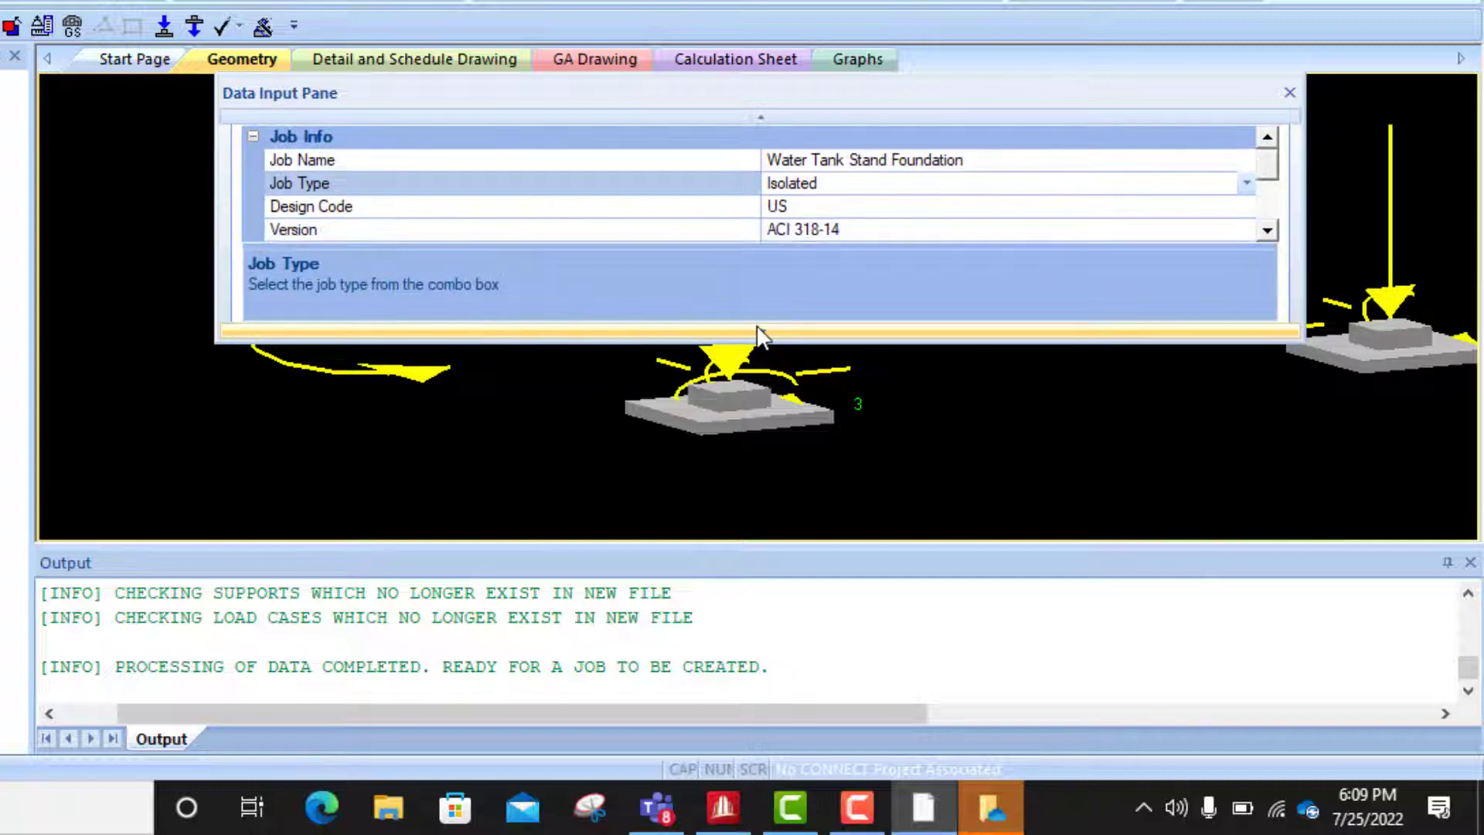
pyautogui.click(1167, 211)
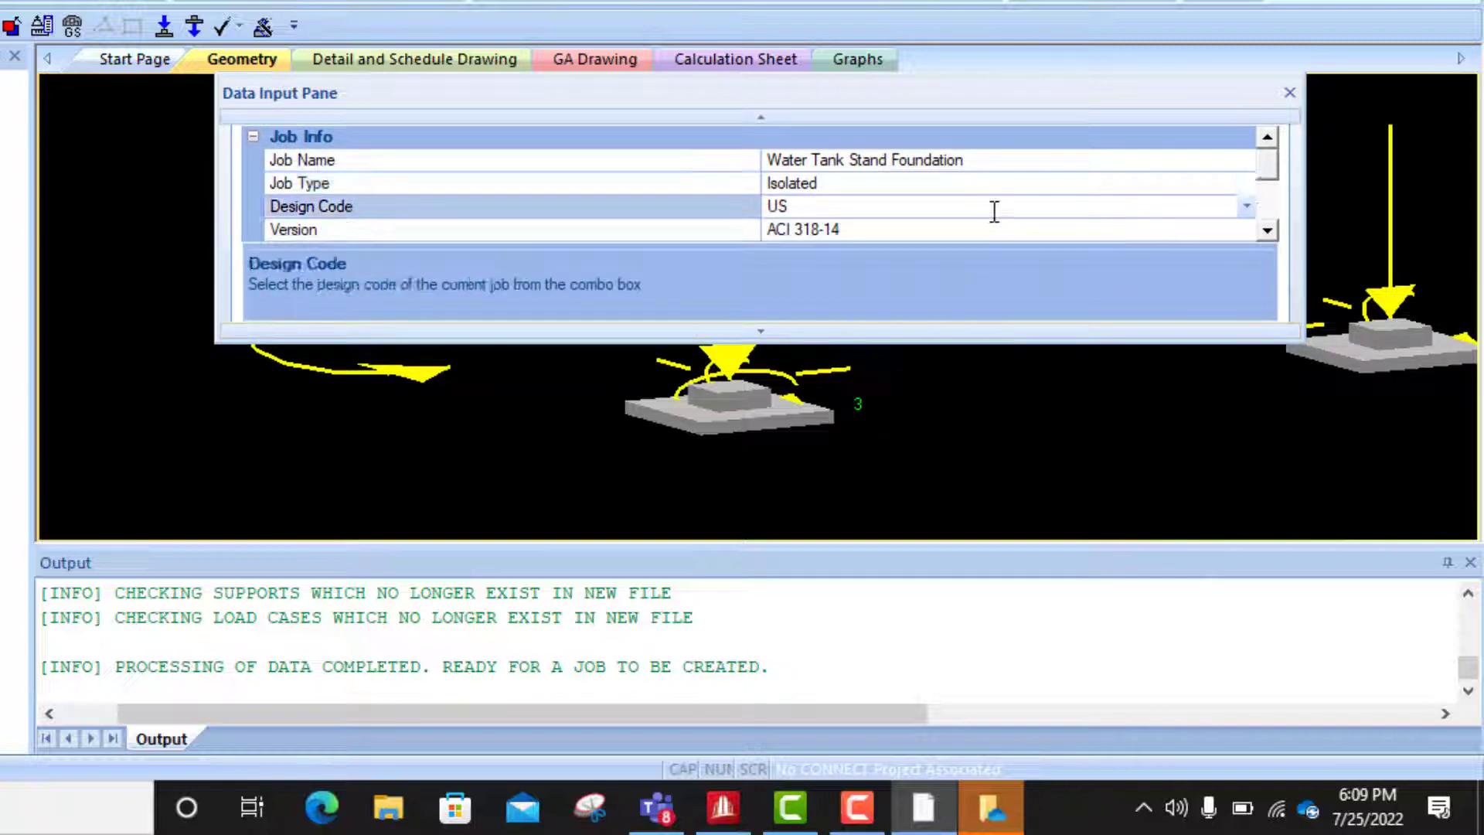
pyautogui.click(1245, 207)
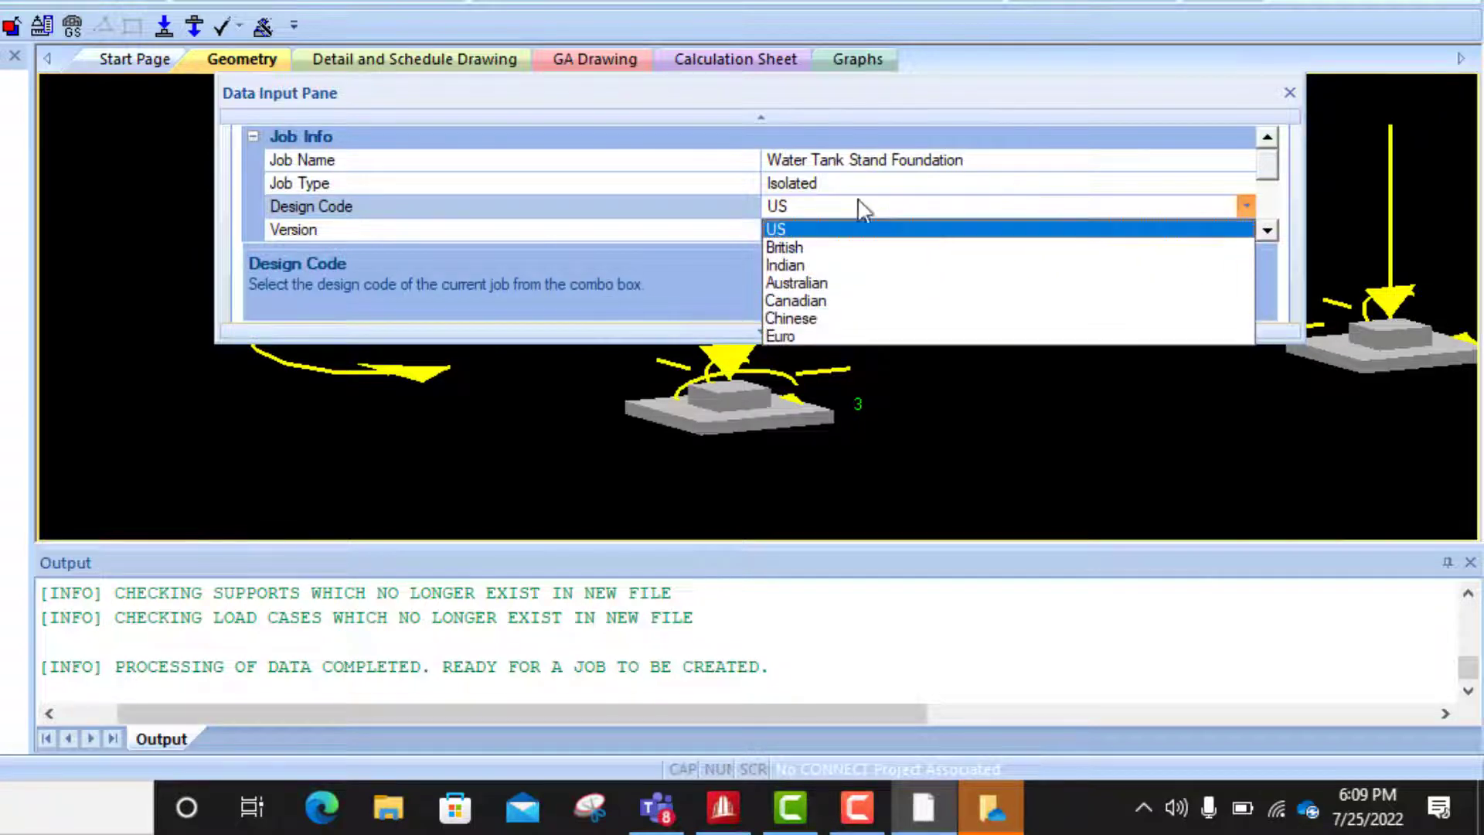
pyautogui.click(800, 230)
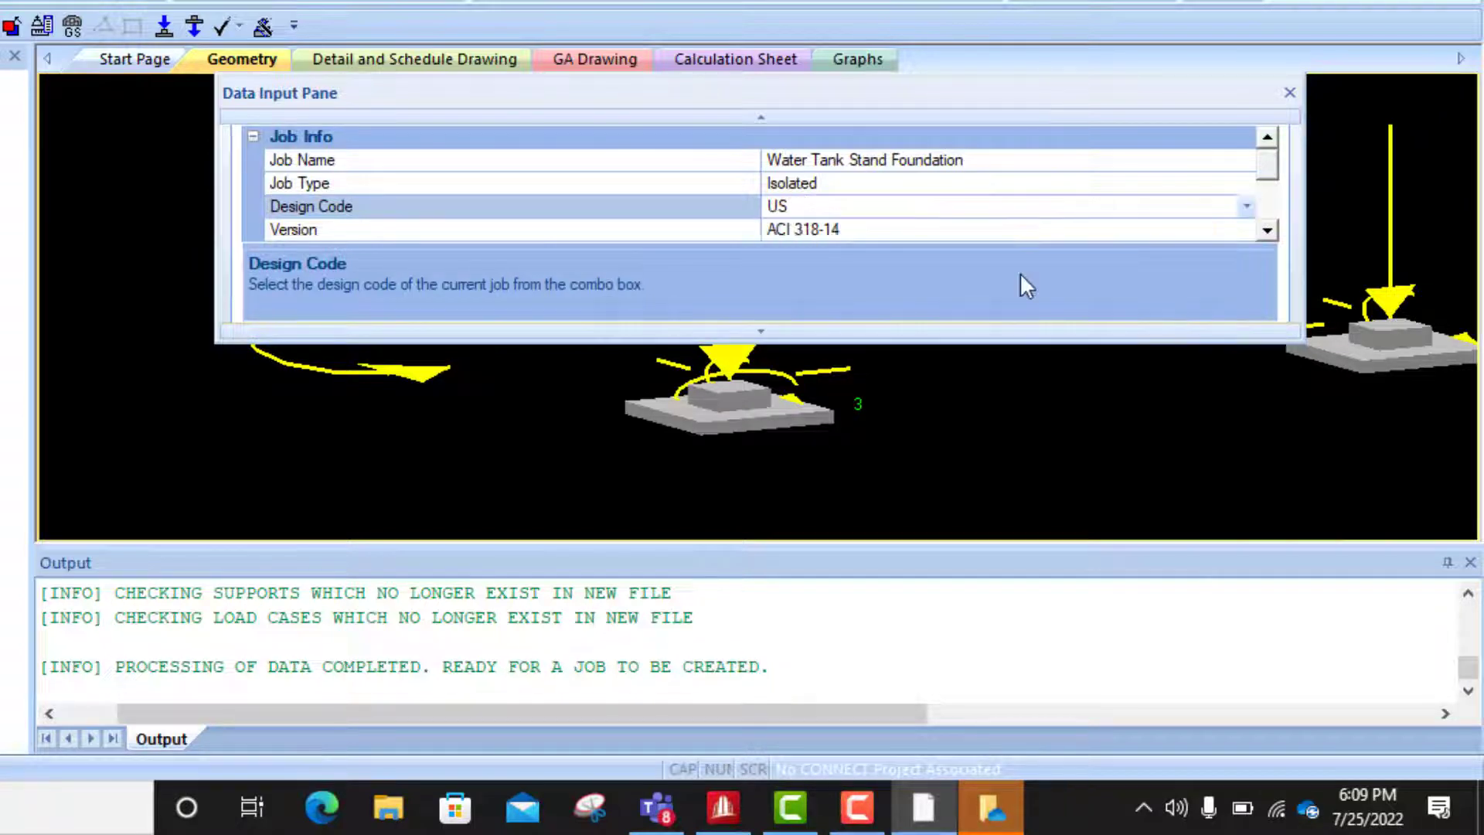
# - Set the new job's default unit type to SI
pyautogui.click(1267, 230)
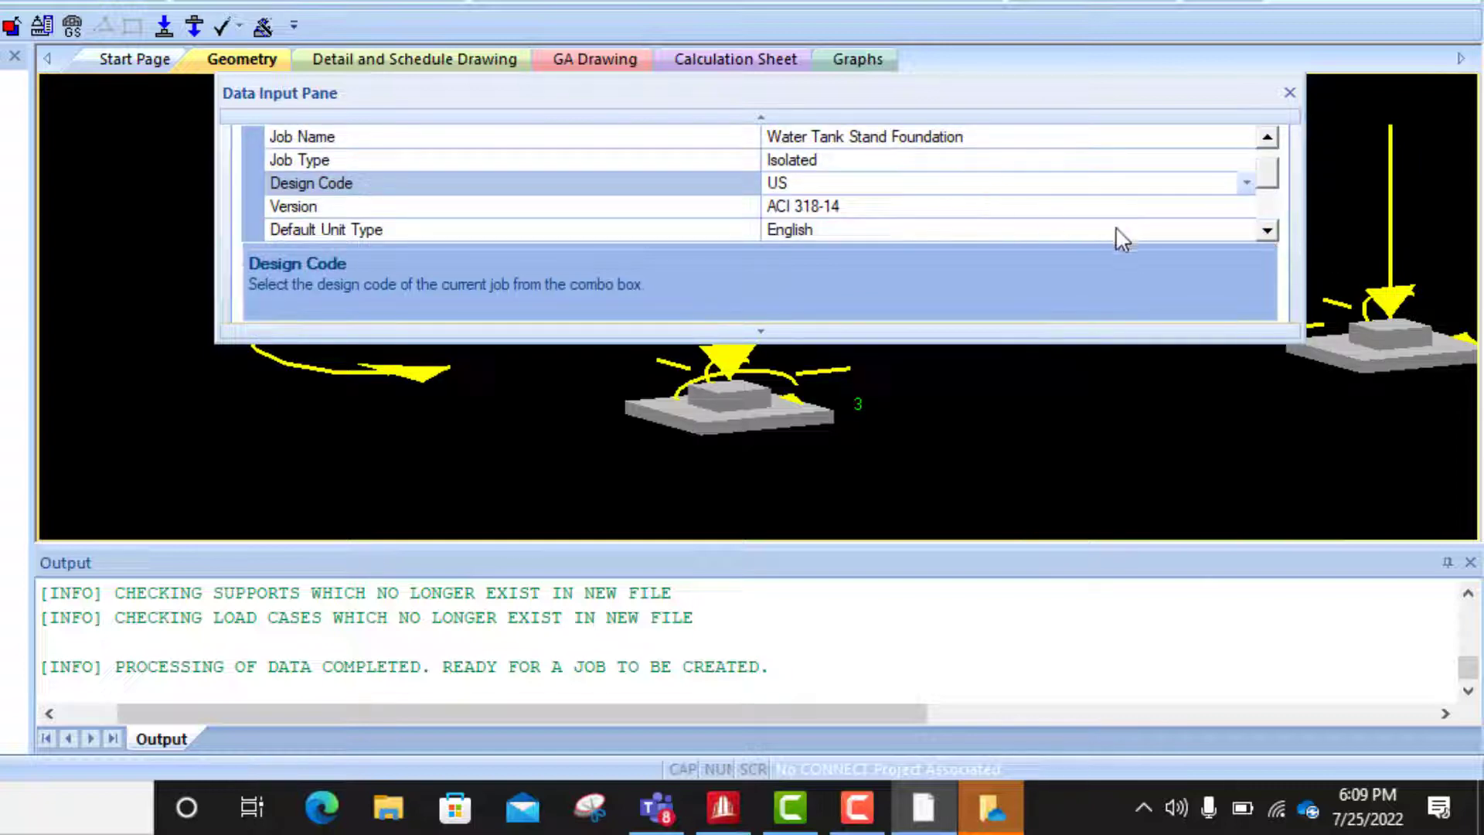
pyautogui.click(1267, 231)
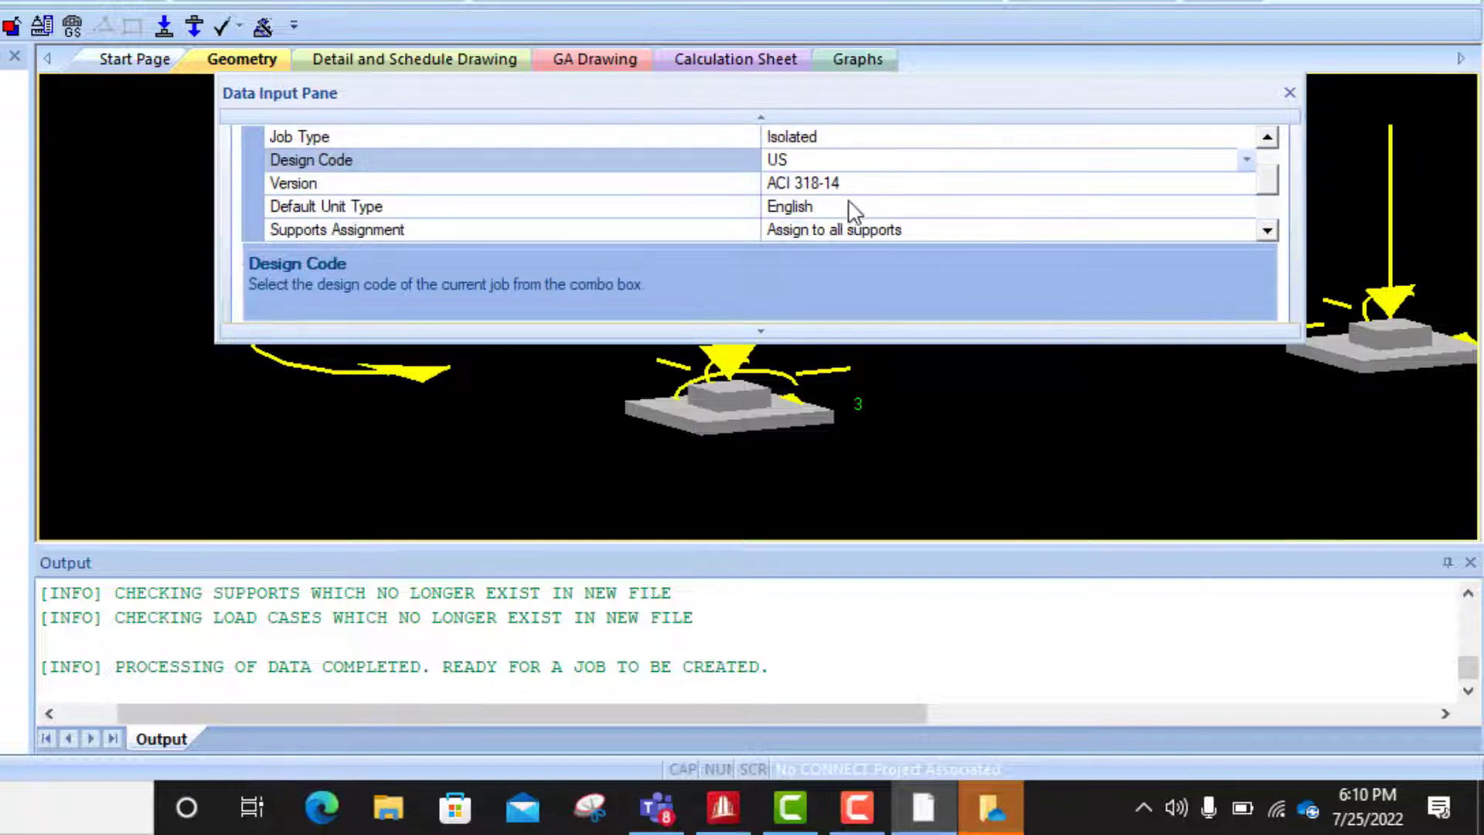
pyautogui.click(824, 208)
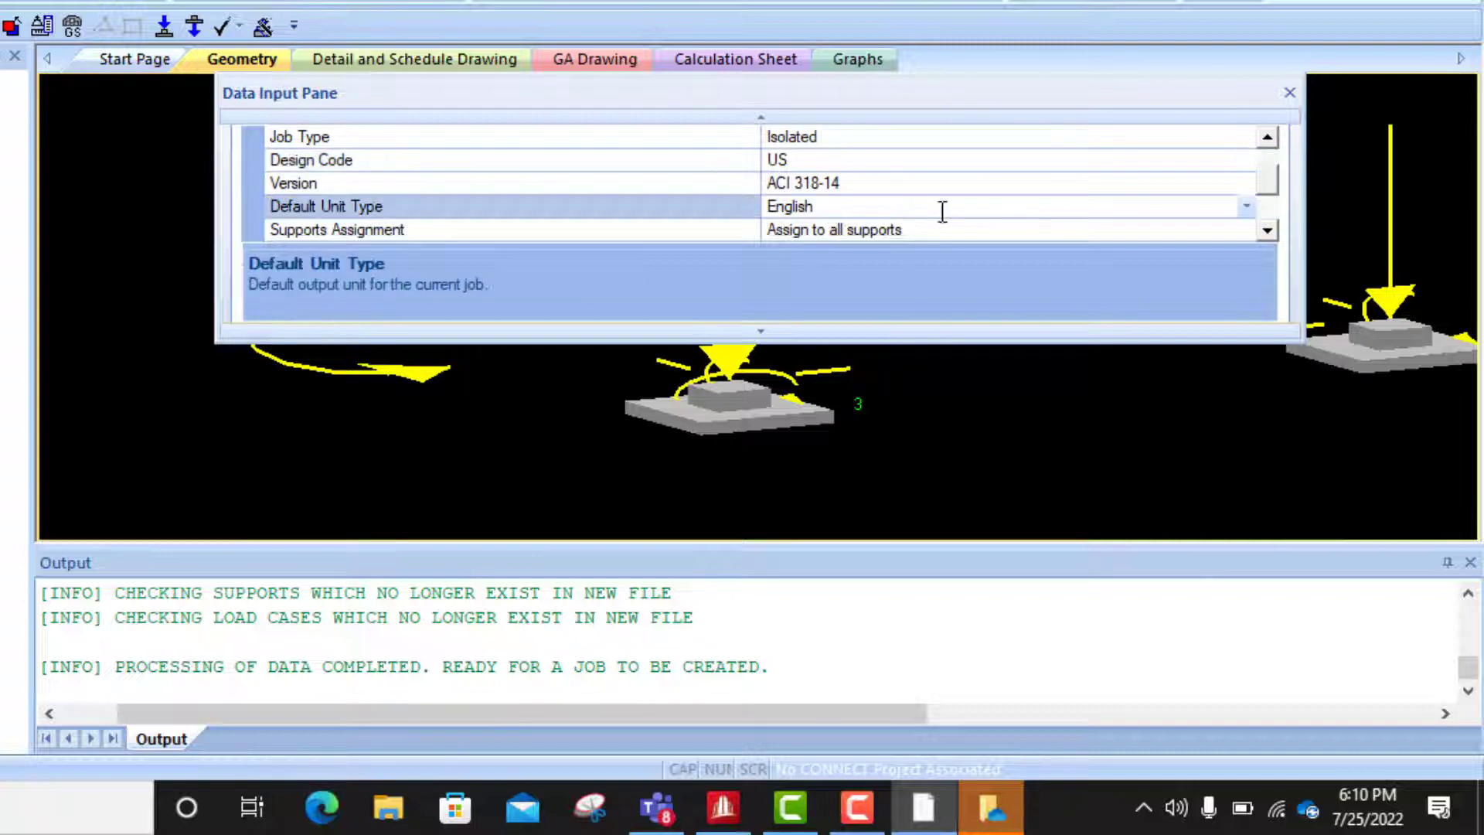
pyautogui.click(1246, 206)
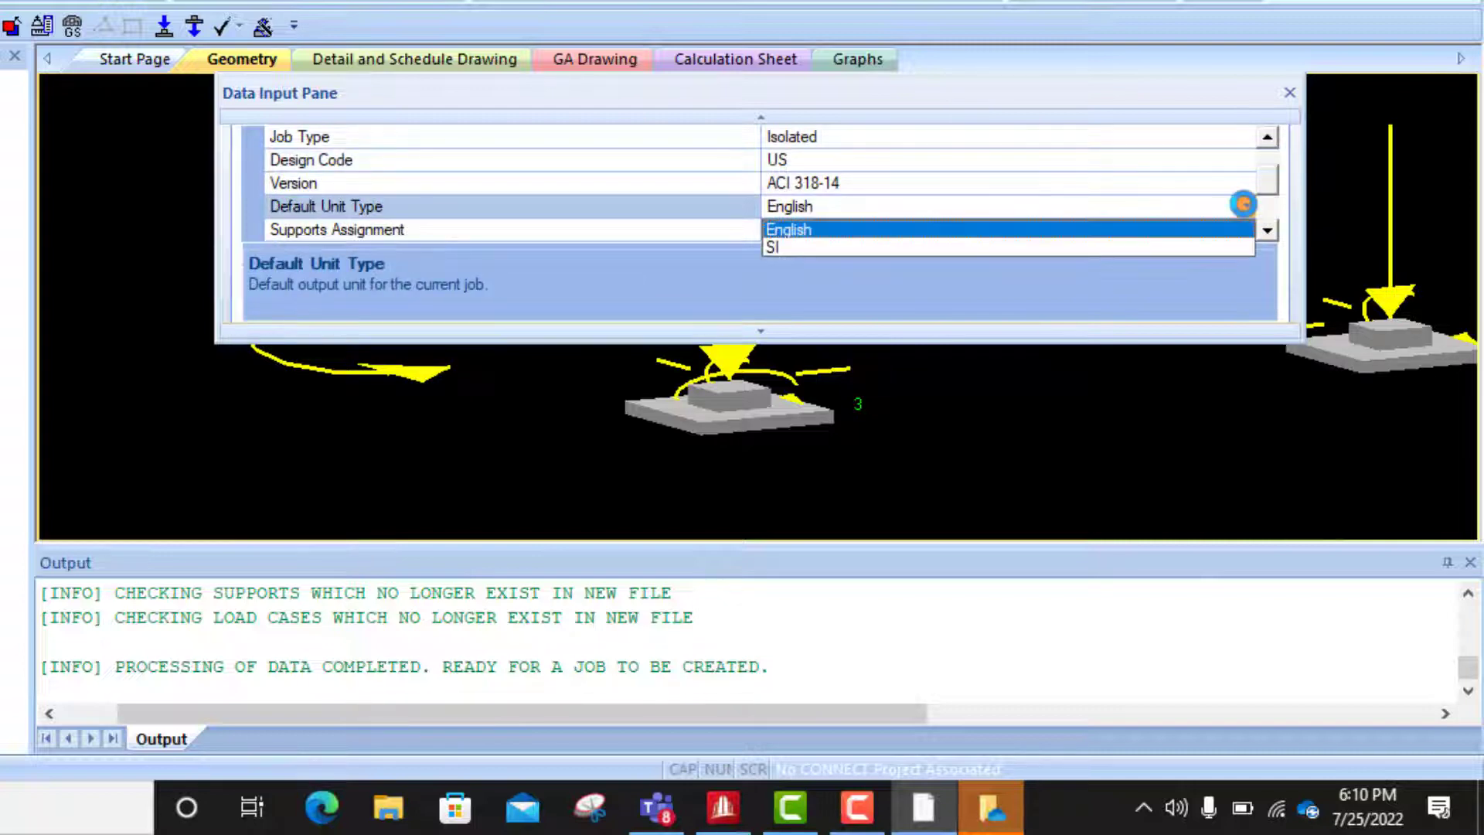
pyautogui.click(776, 246)
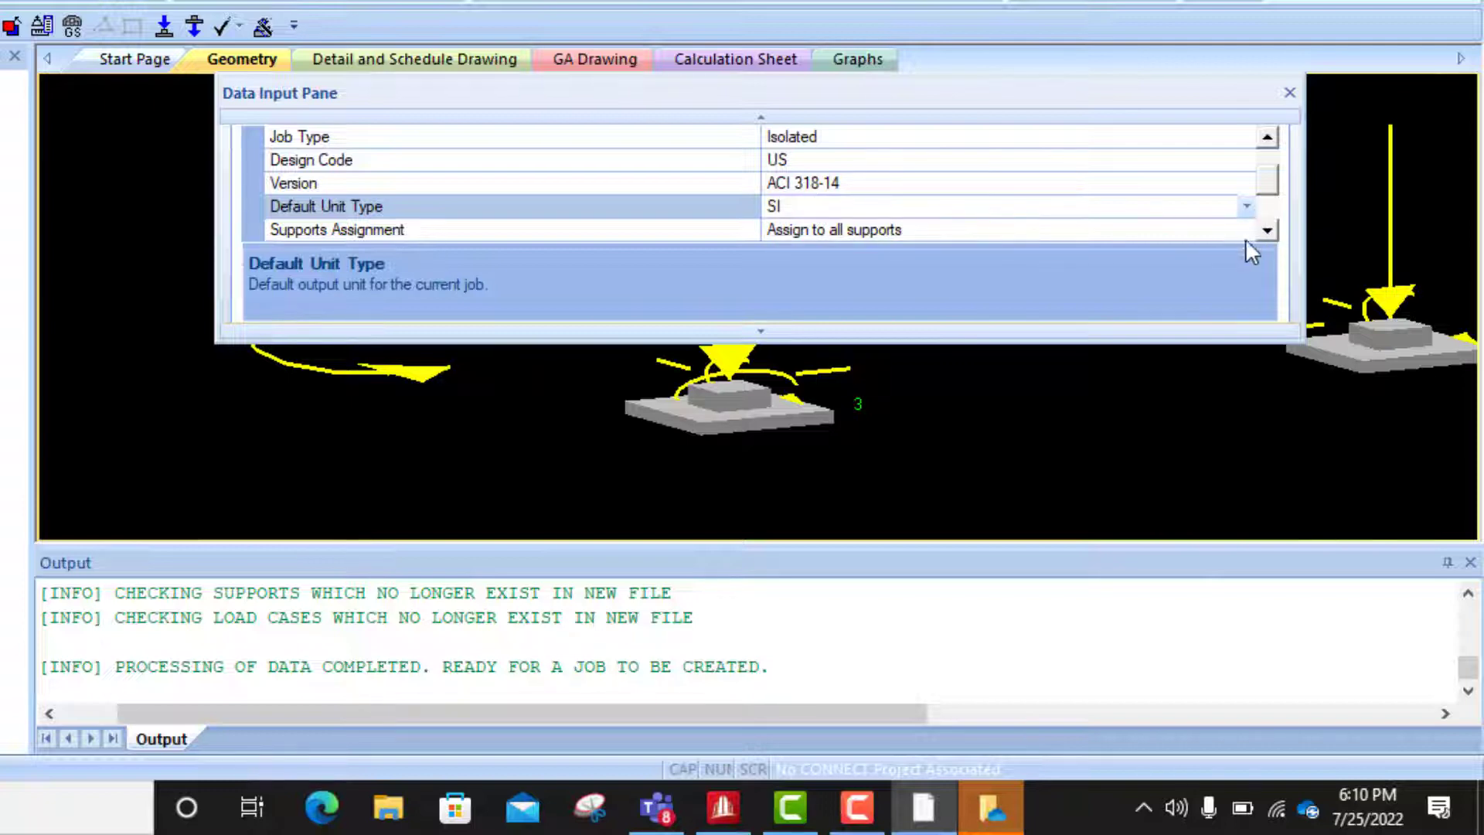
# - Add all available load cases to the job's selected load cases, keeping the assignment to all supports
pyautogui.click(1265, 230)
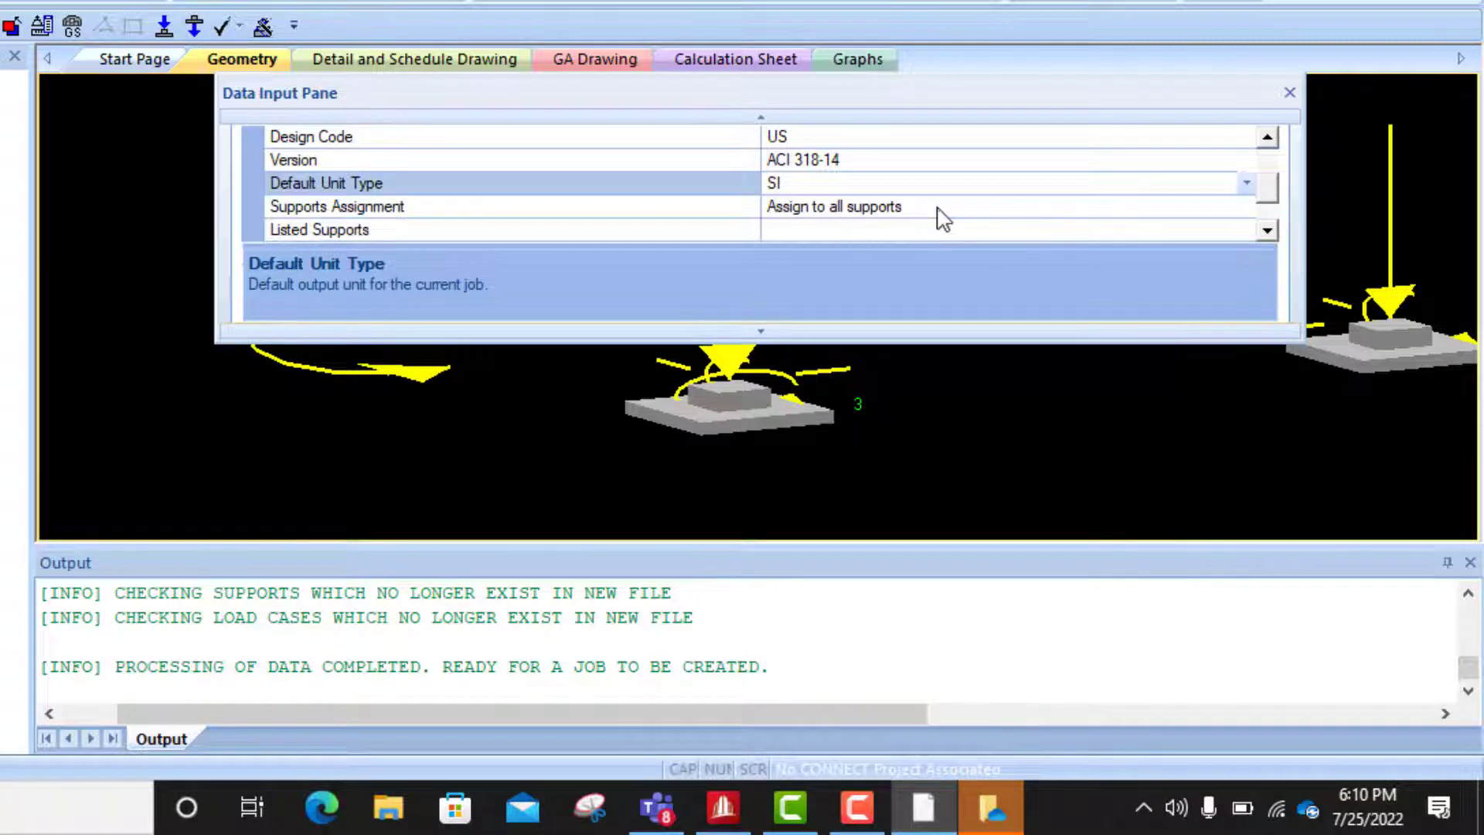
pyautogui.click(1267, 231)
pyautogui.click(1267, 230)
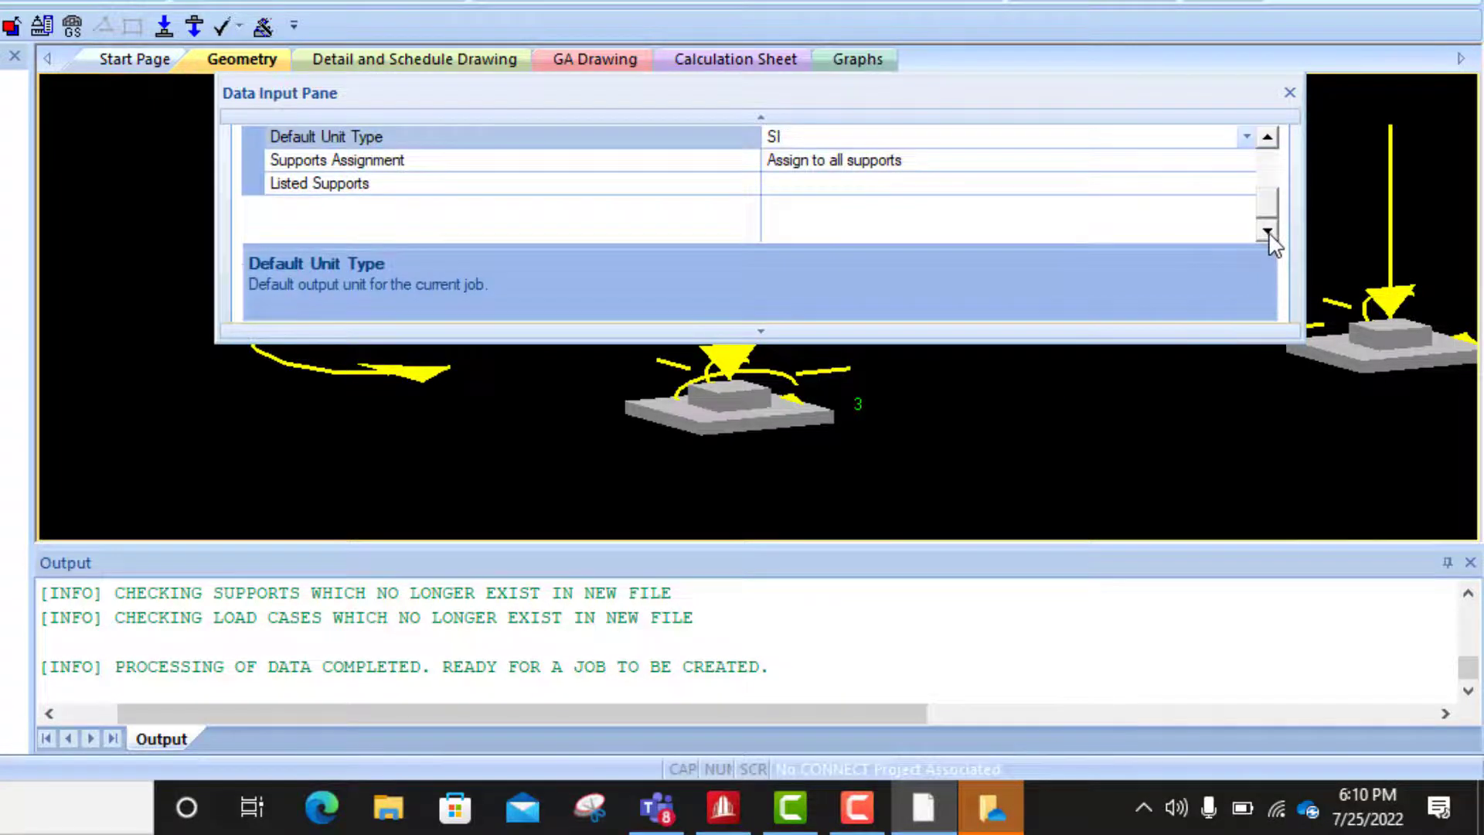
pyautogui.click(758, 330)
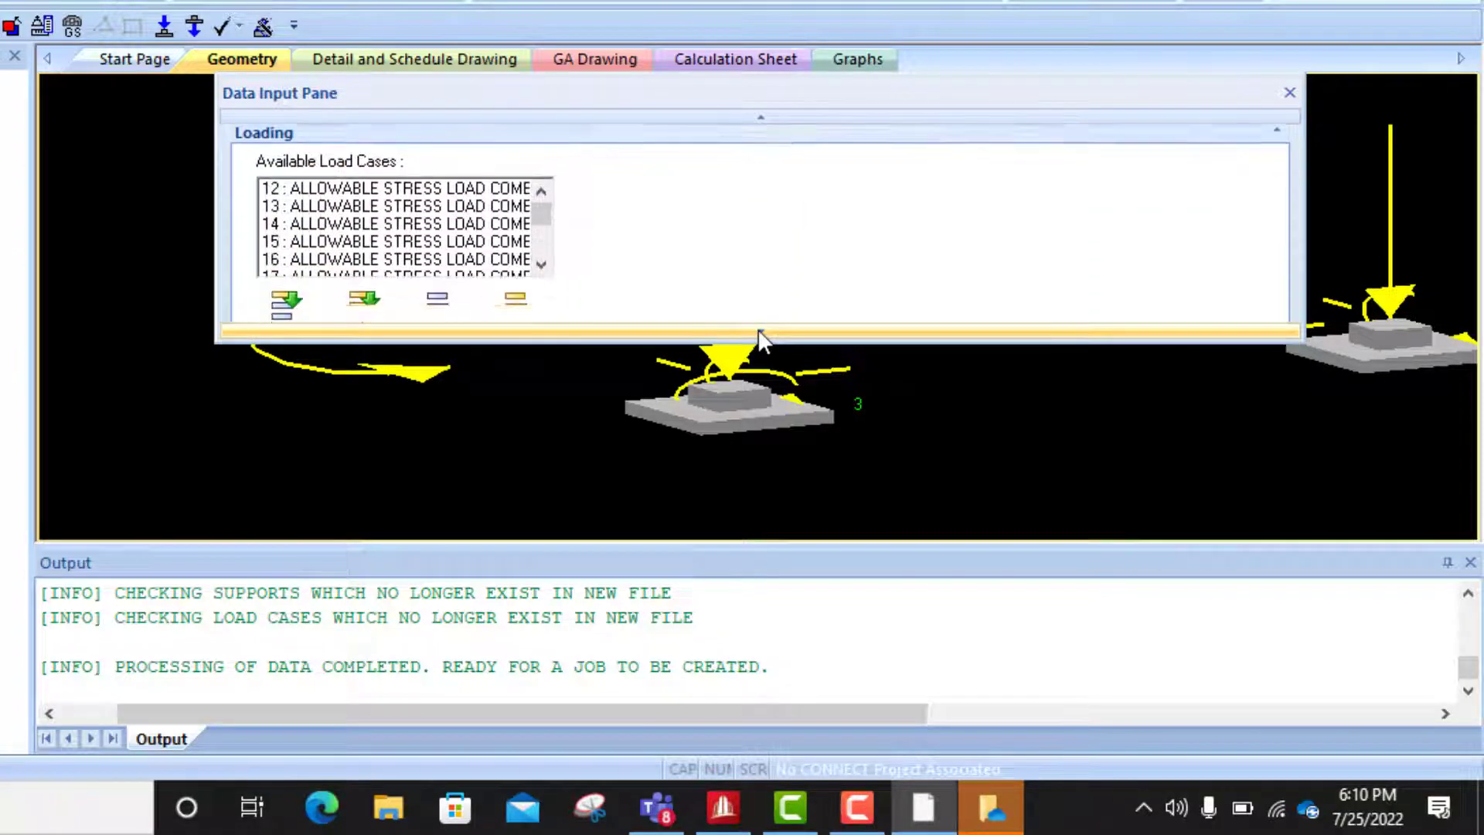
pyautogui.click(758, 327)
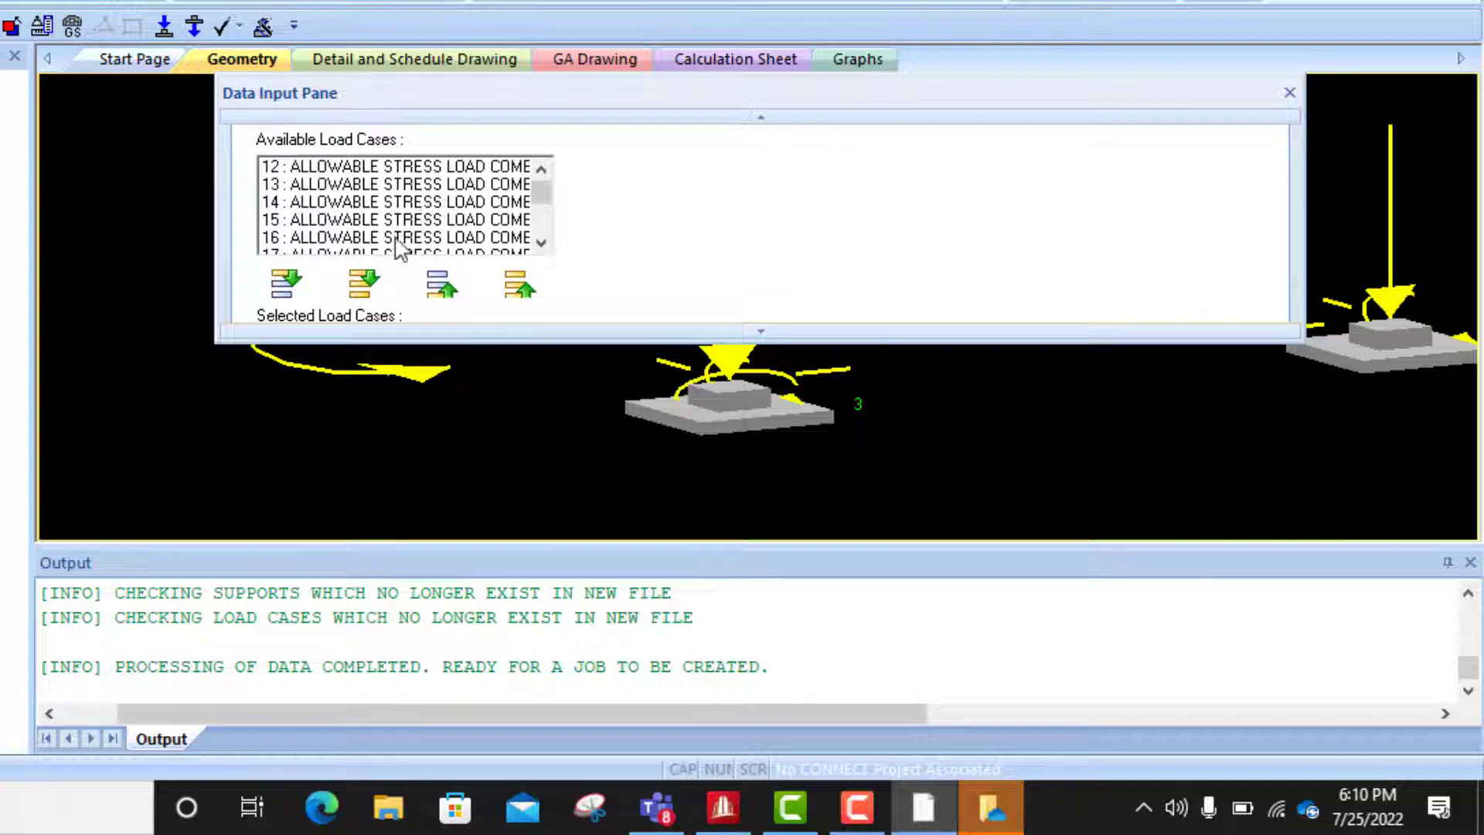
pyautogui.click(370, 283)
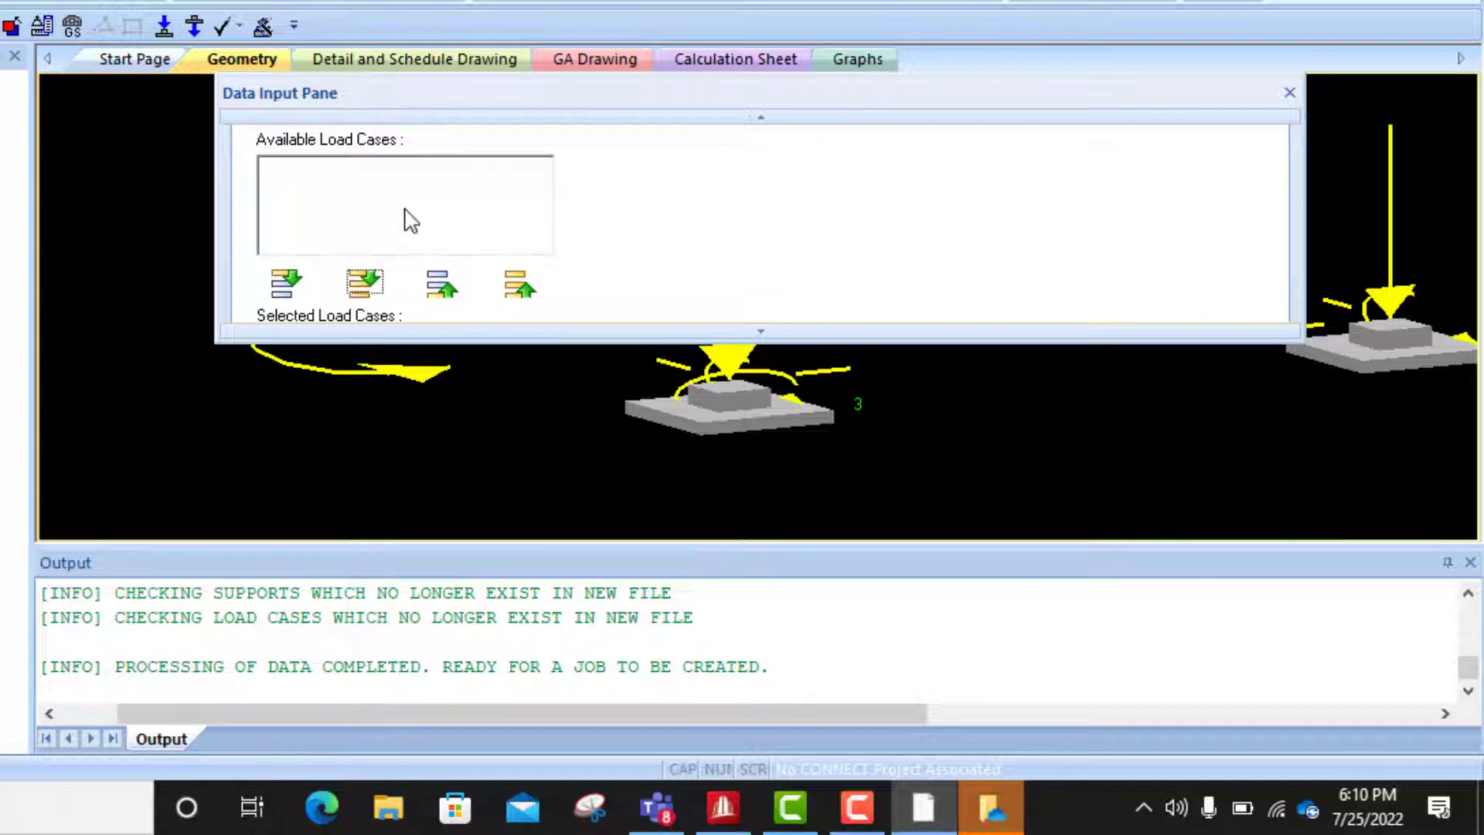
# - Create the Water Tank Stand Foundation job with the selected load cases and close the data input pane
pyautogui.moveTo(989, 340); pyautogui.dragTo(949, 541)
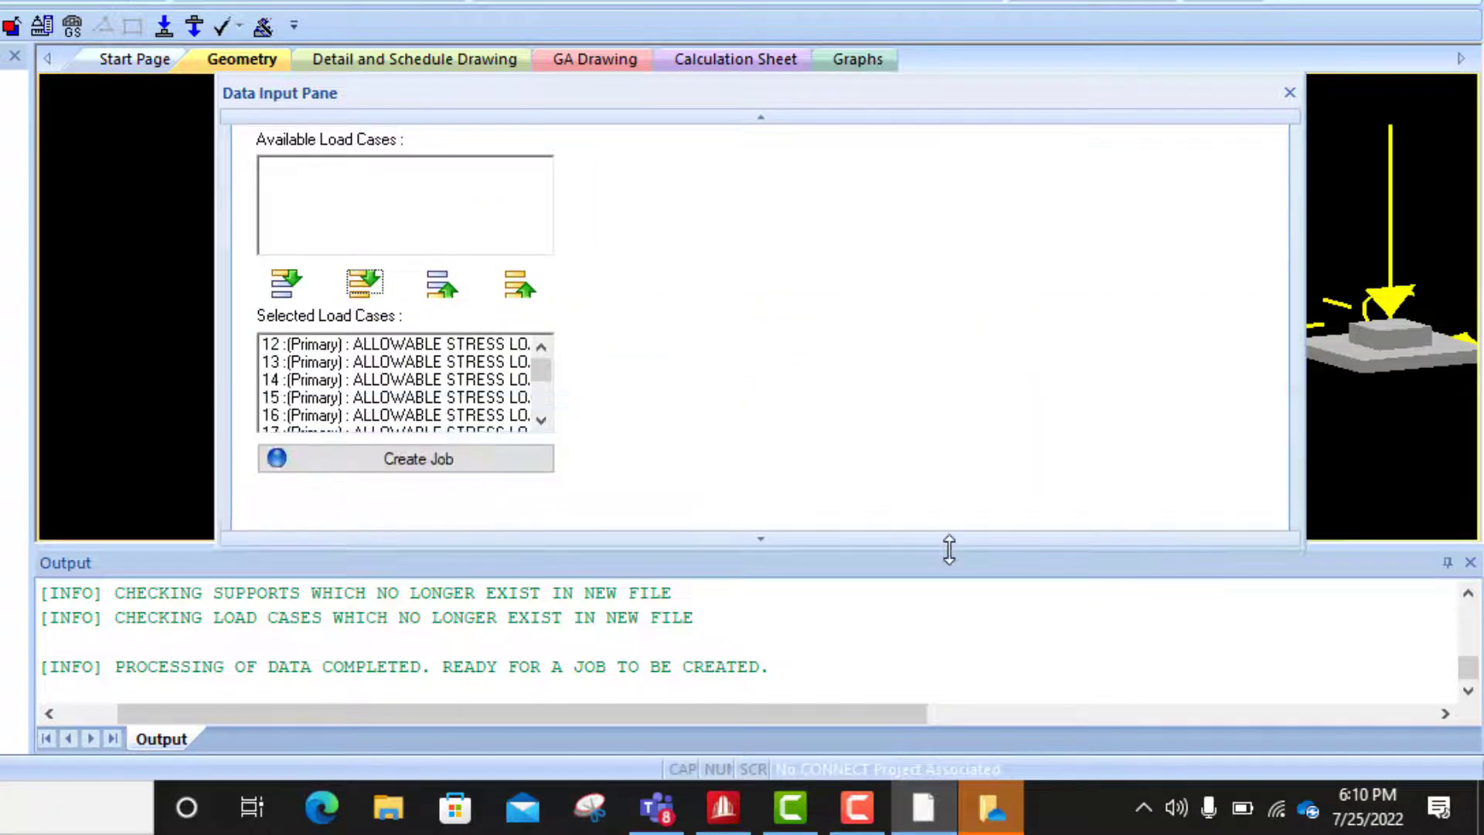
pyautogui.moveTo(1096, 100); pyautogui.dragTo(1100, 63)
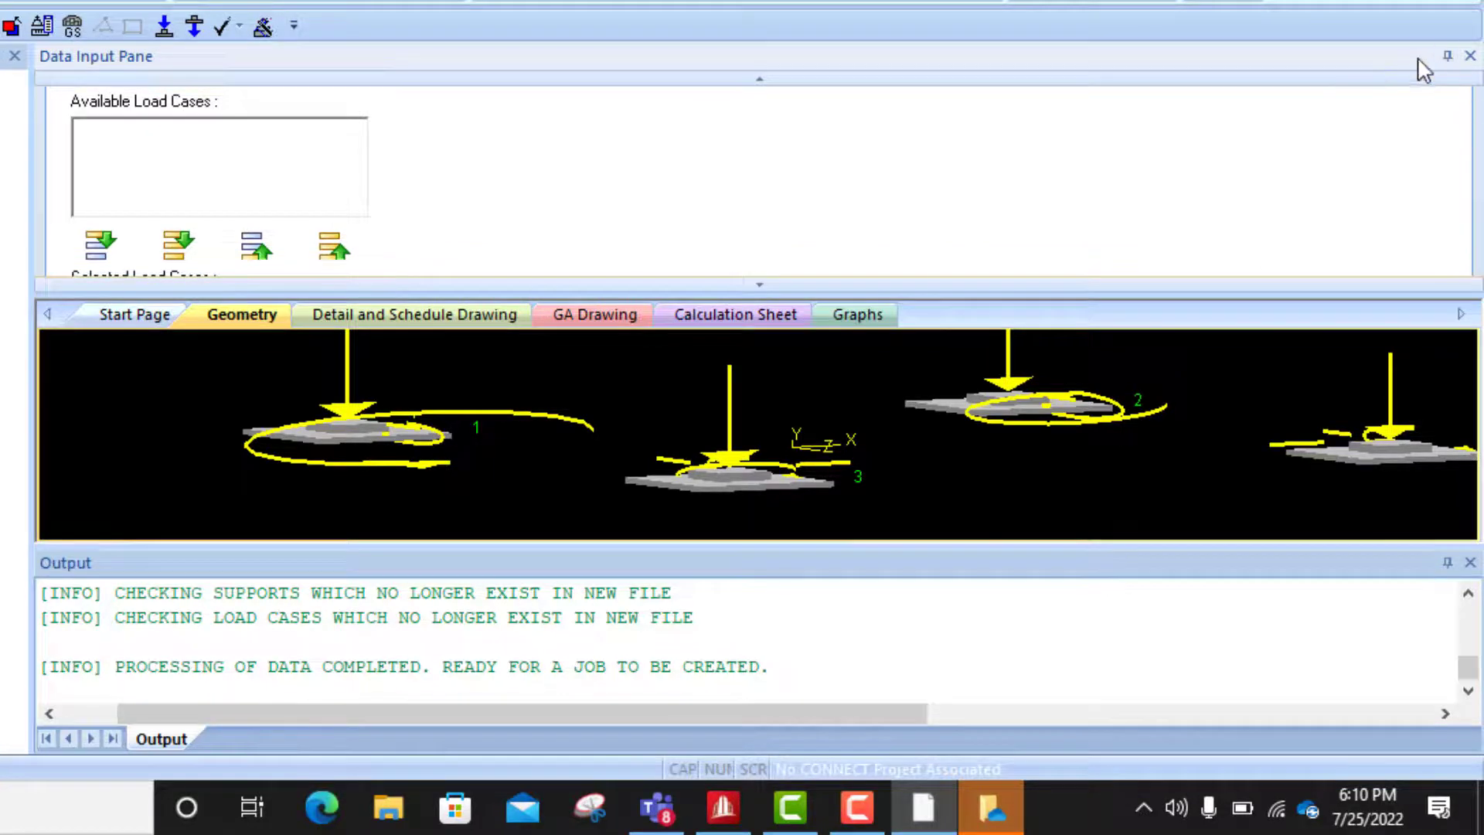
pyautogui.moveTo(1364, 60); pyautogui.dragTo(1301, 113)
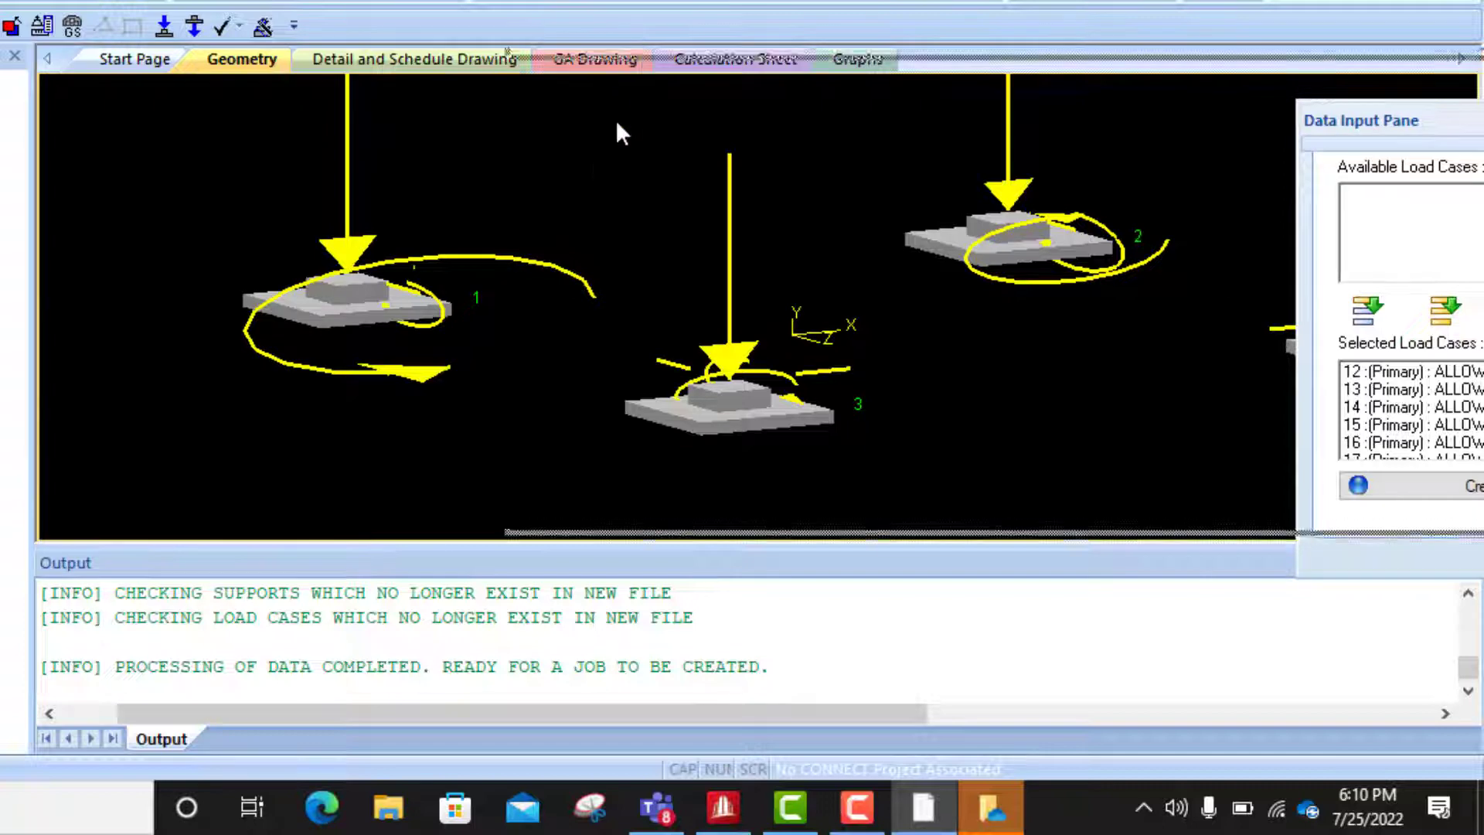
pyautogui.moveTo(1433, 122); pyautogui.dragTo(431, 104)
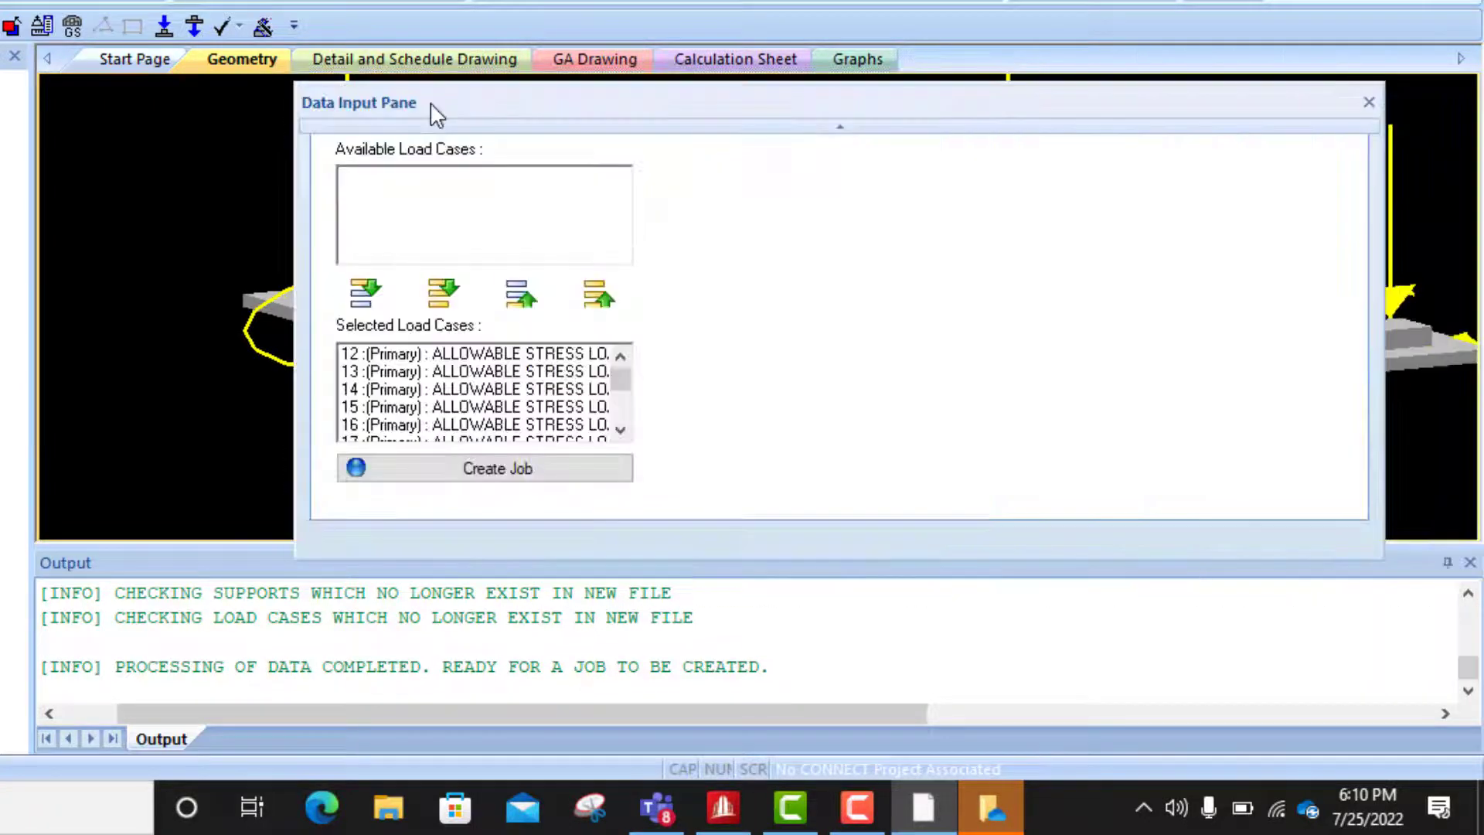
pyautogui.click(502, 473)
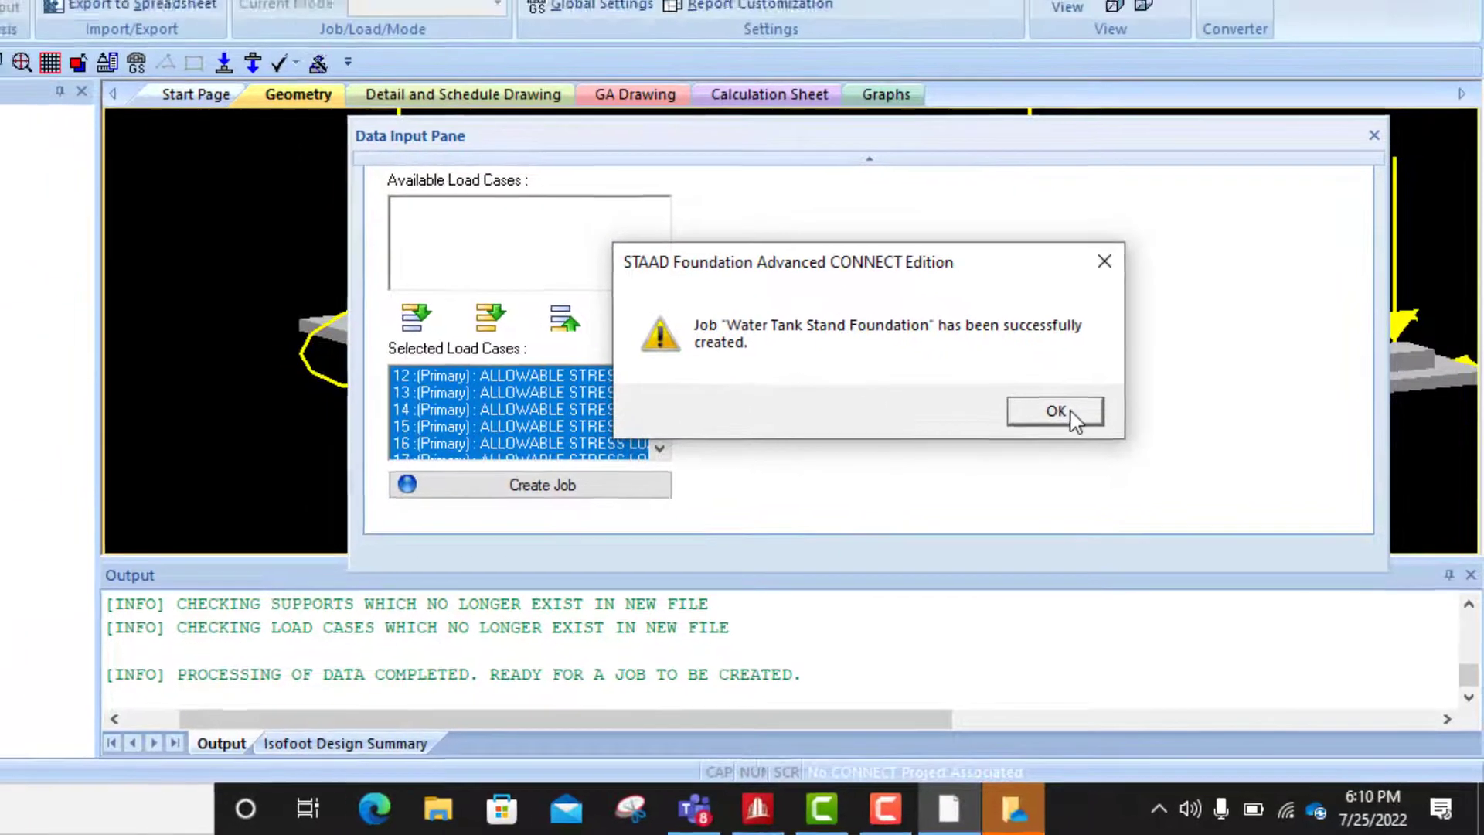
pyautogui.click(1035, 390)
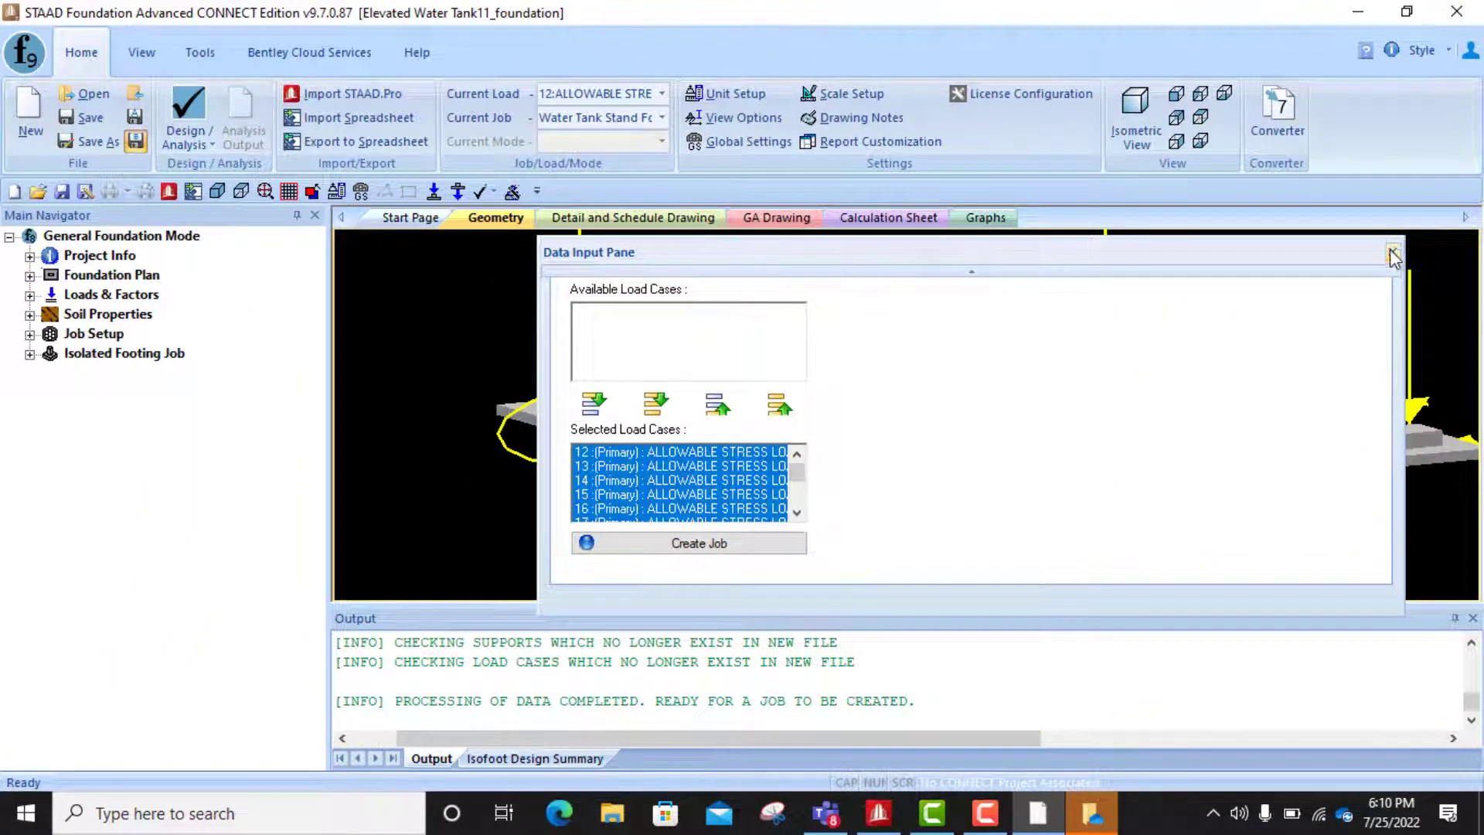
pyautogui.click(1392, 252)
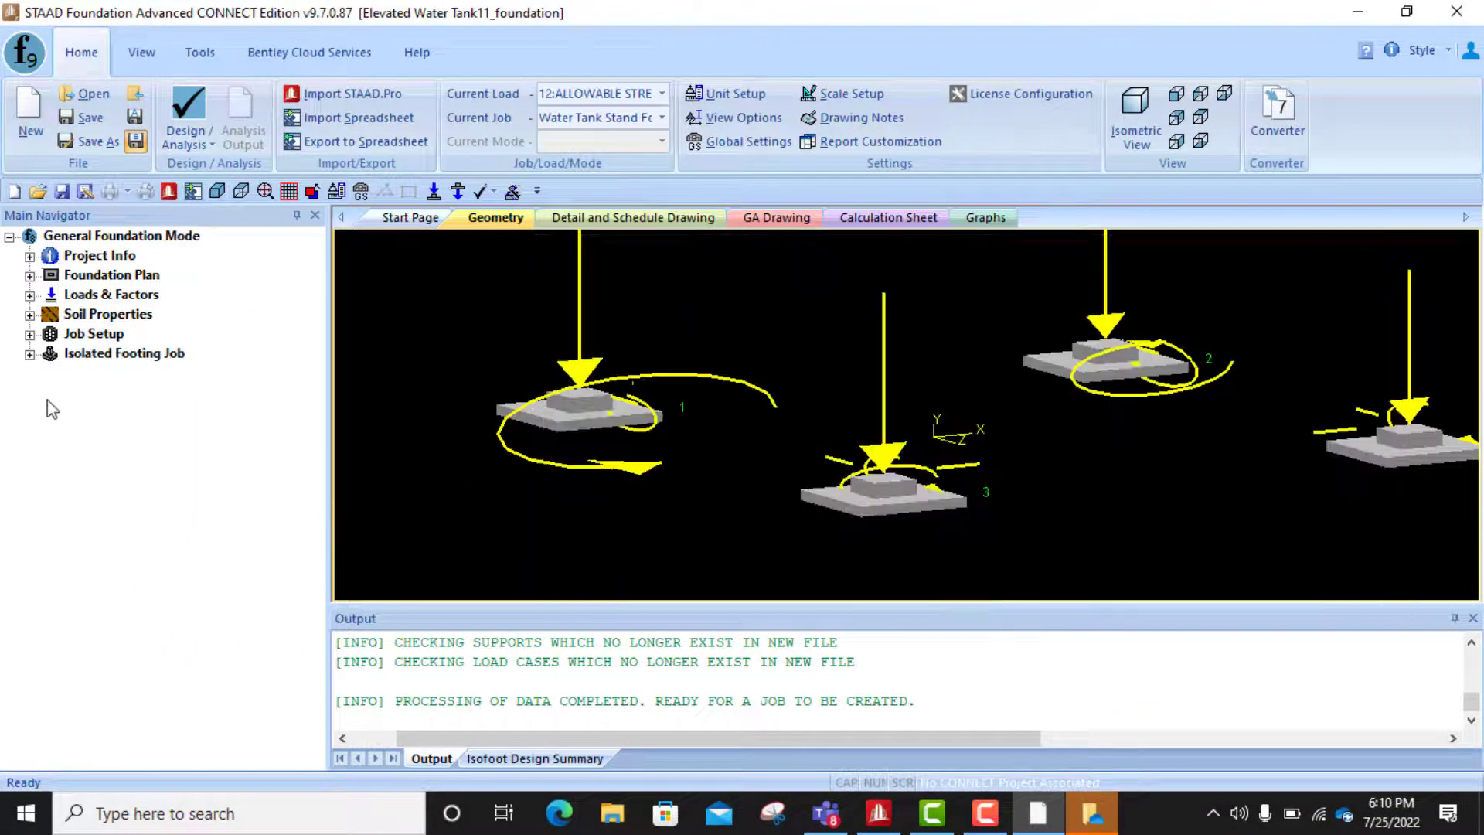
# - Open the Concrete & Reinforcement design parameters of the isolated footing job
pyautogui.click(30, 355)
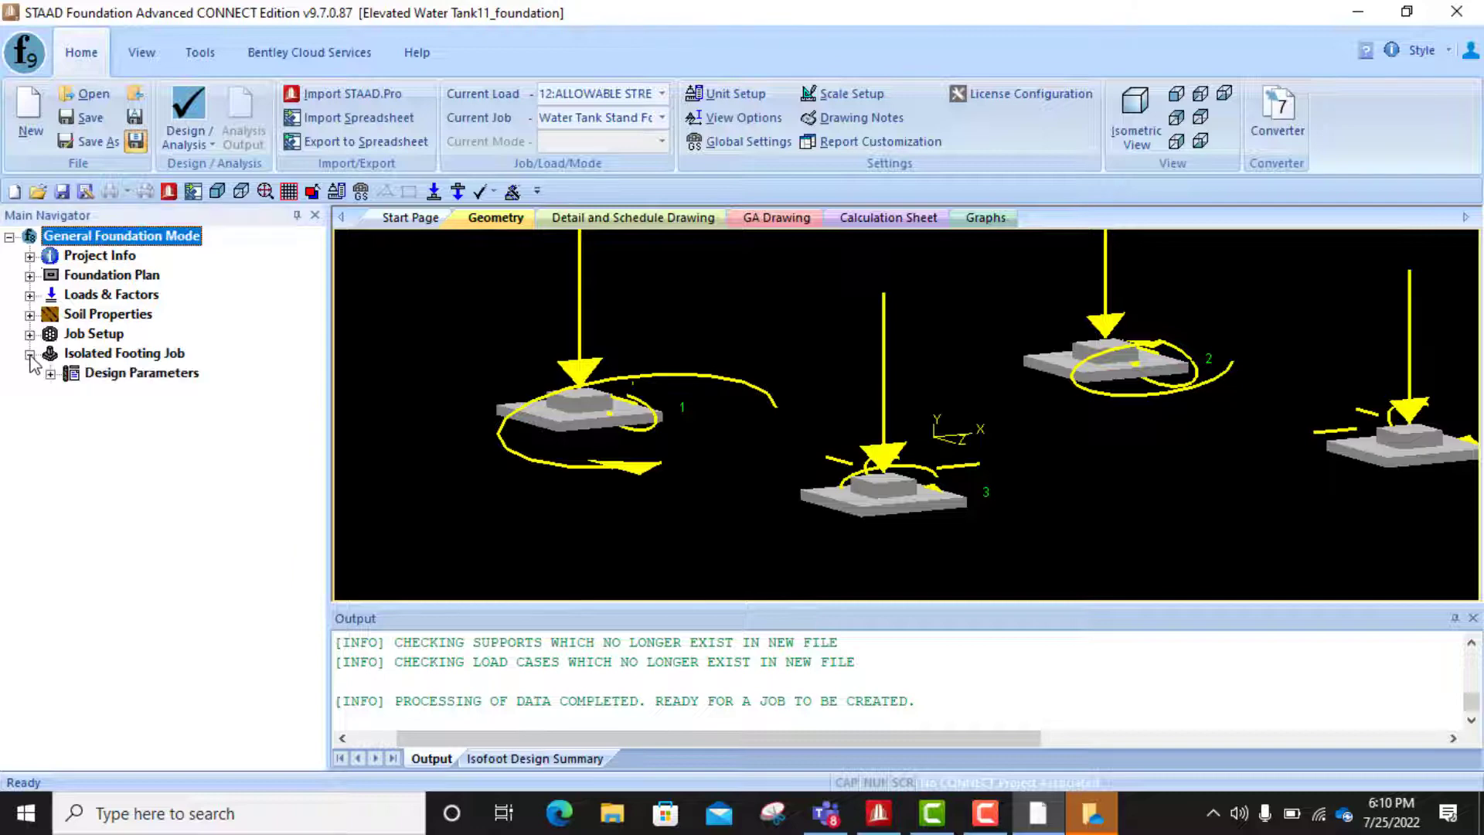
pyautogui.click(50, 373)
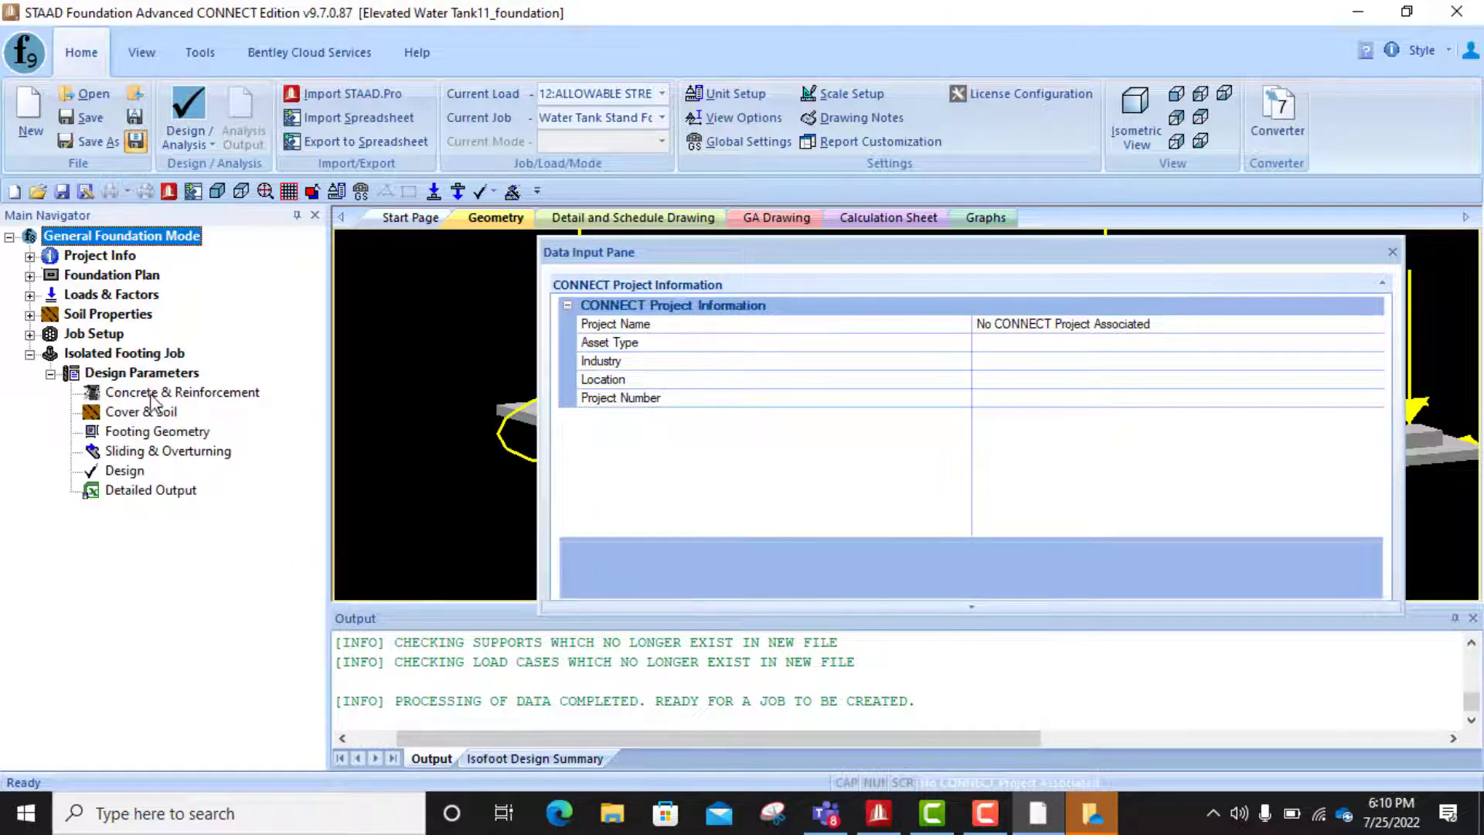
pyautogui.click(29, 354)
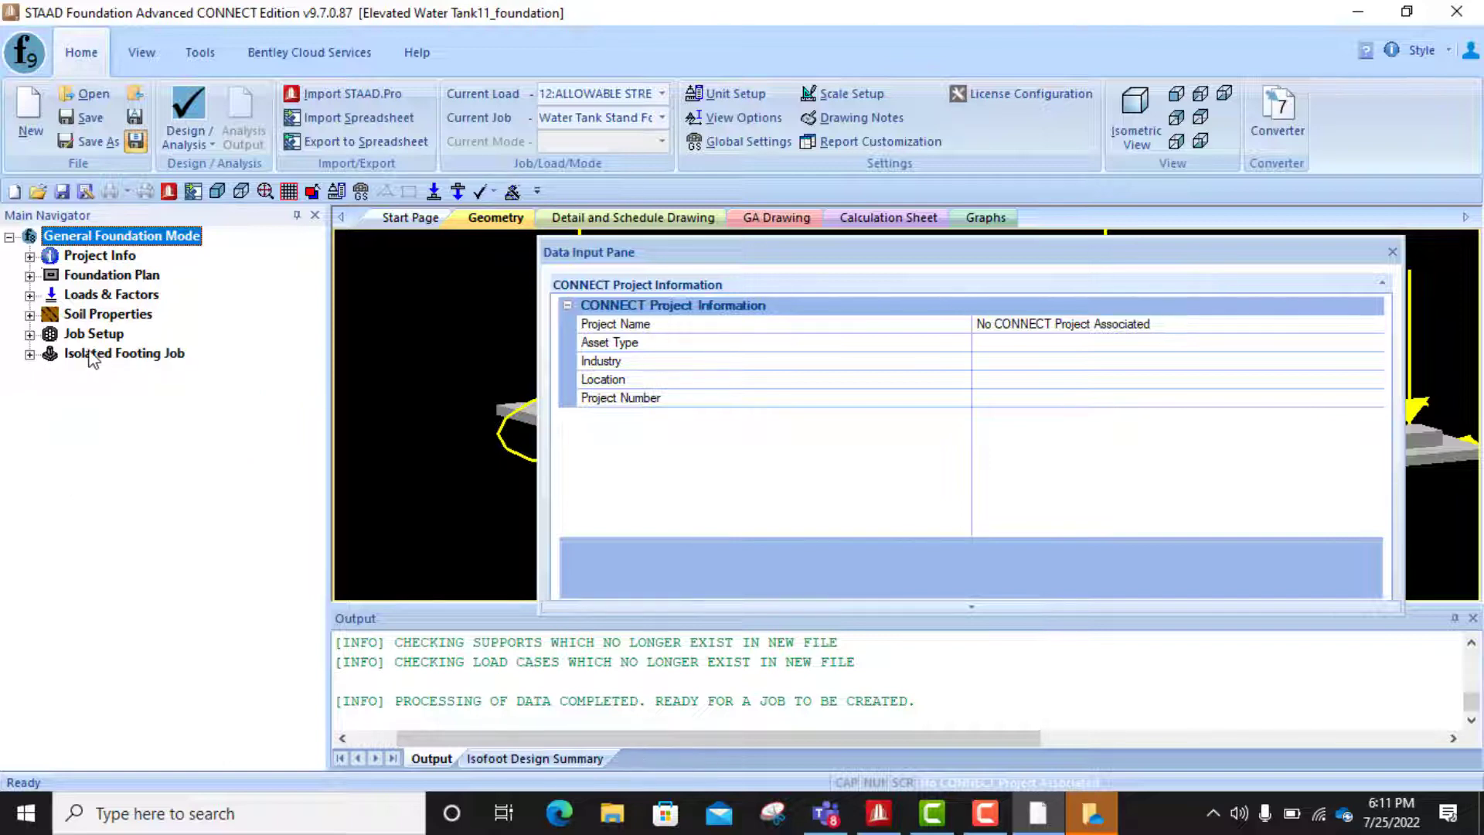
pyautogui.click(29, 354)
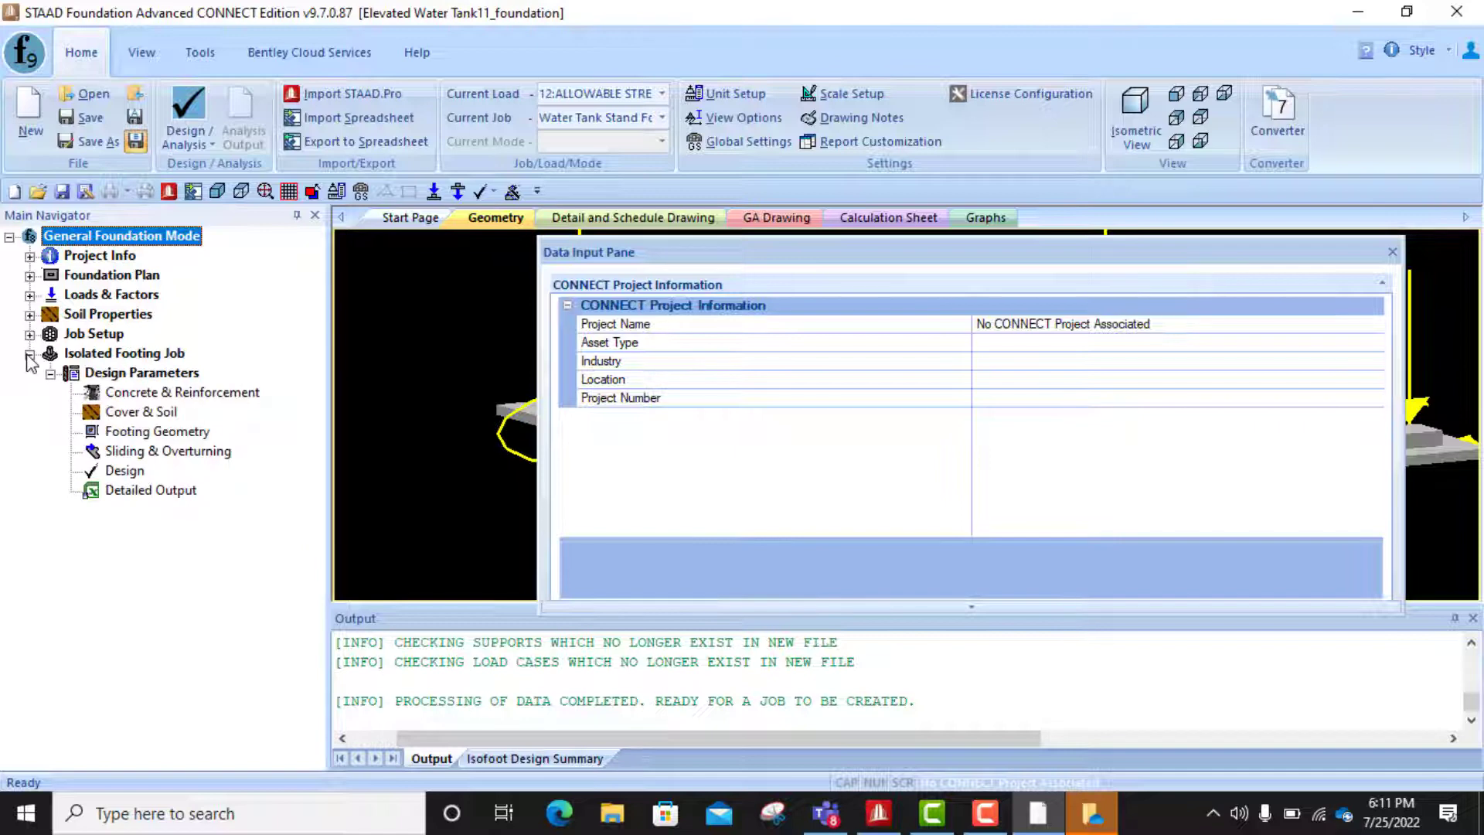
pyautogui.click(140, 394)
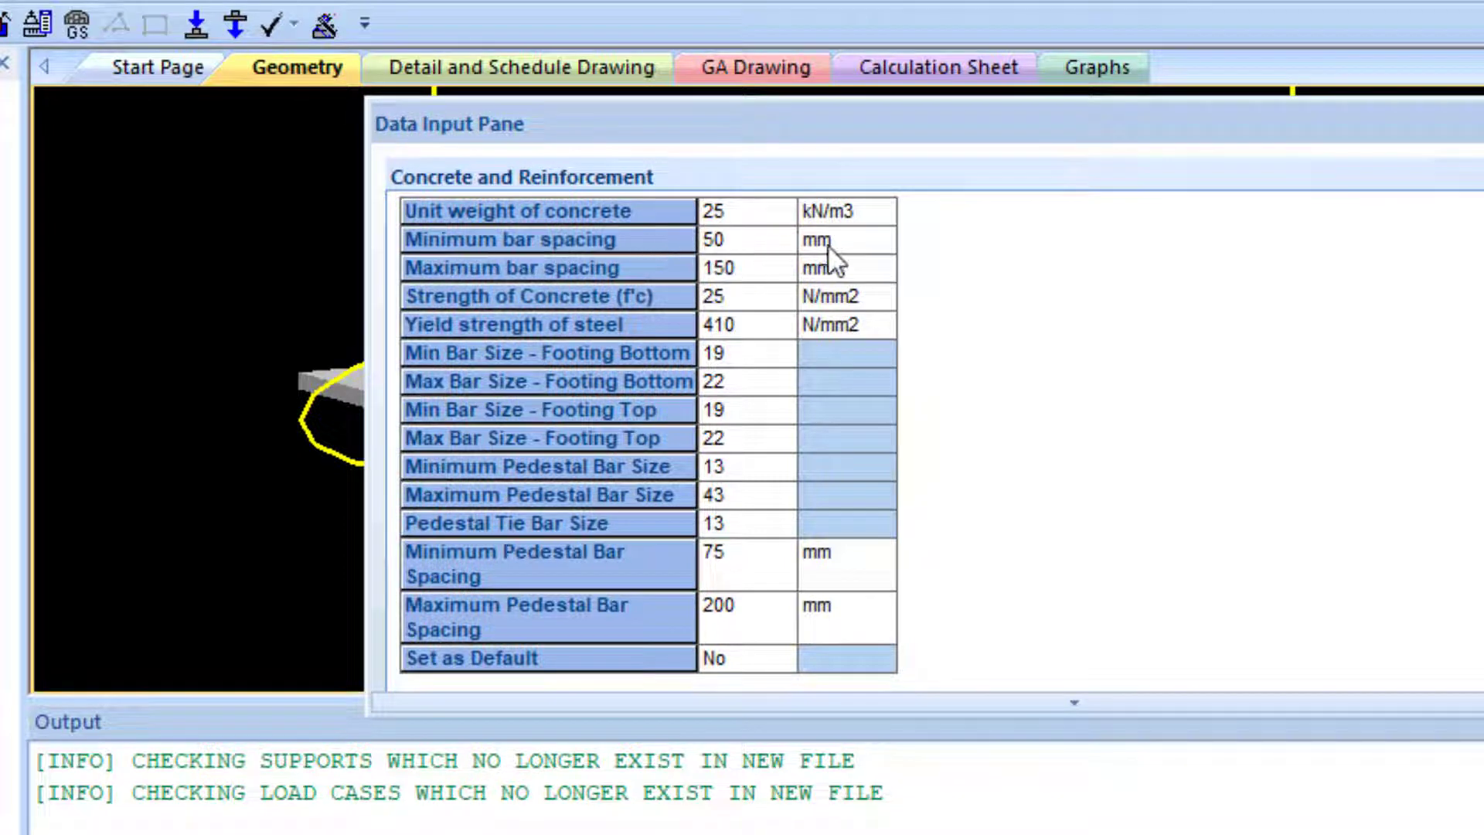
# - Set the maximum bar spacing of the footing reinforcement to 200 mm
pyautogui.click(765, 246)
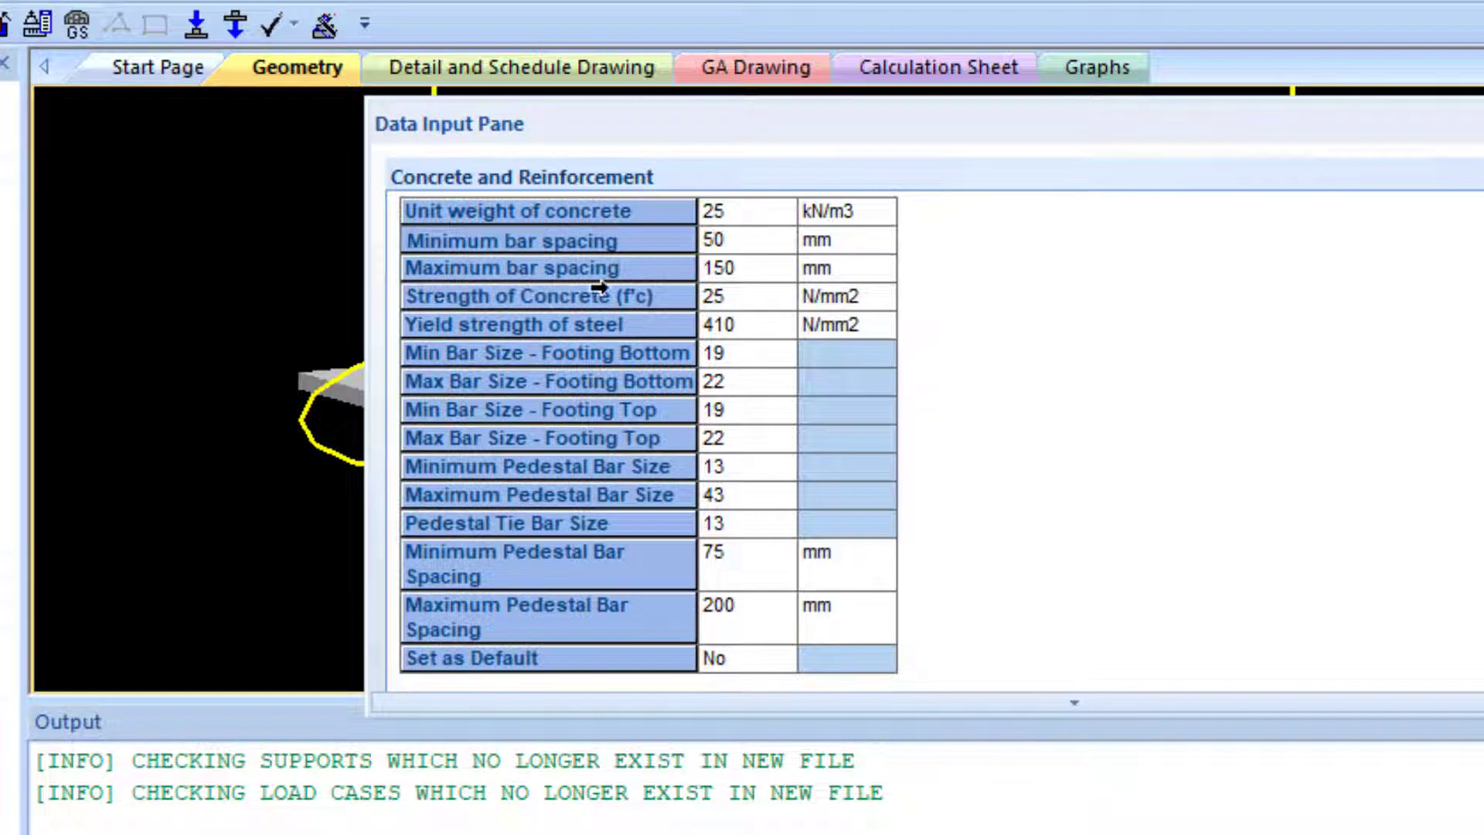
pyautogui.click(760, 267)
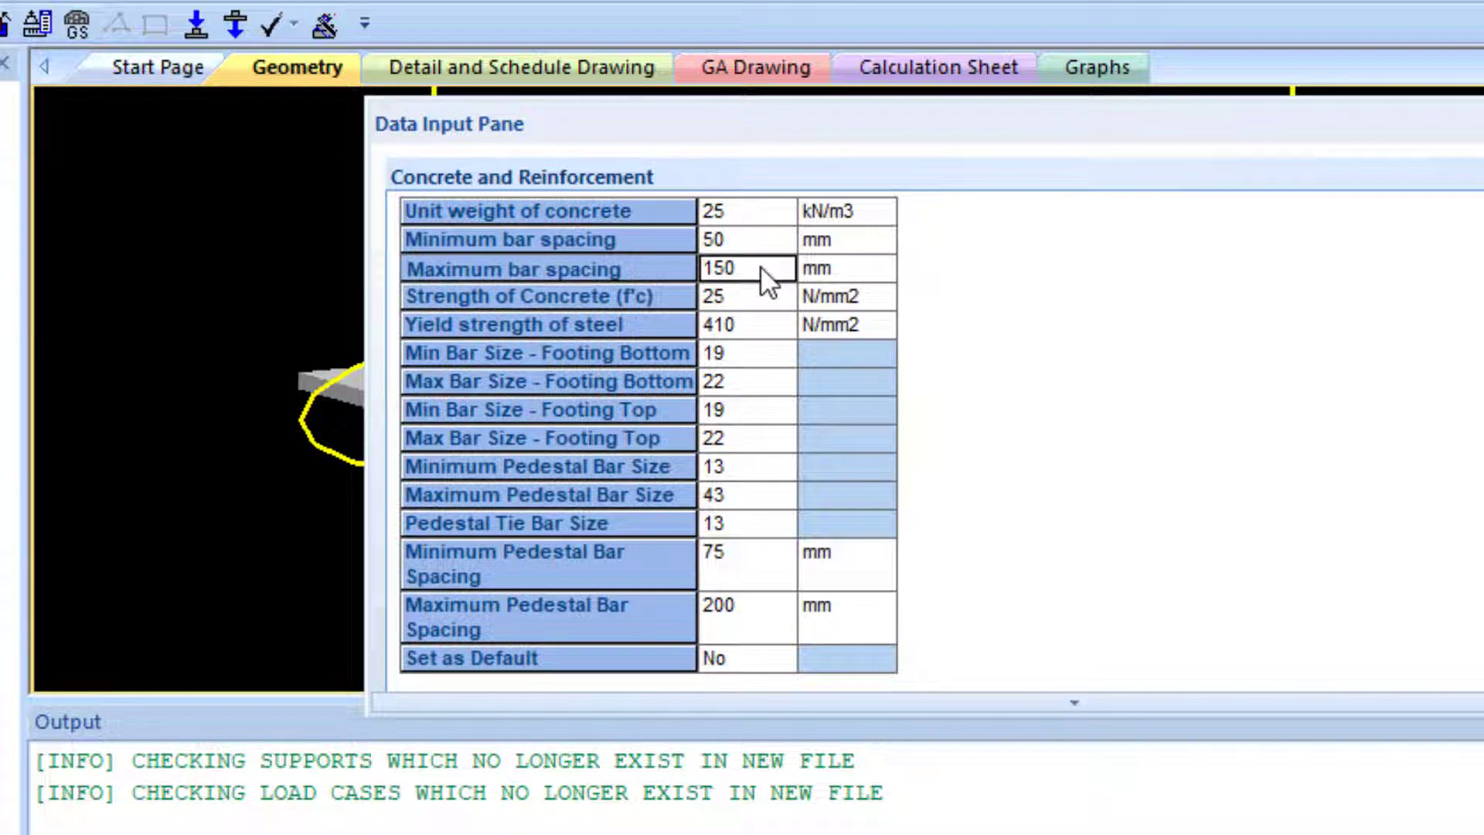
pyautogui.write('2')
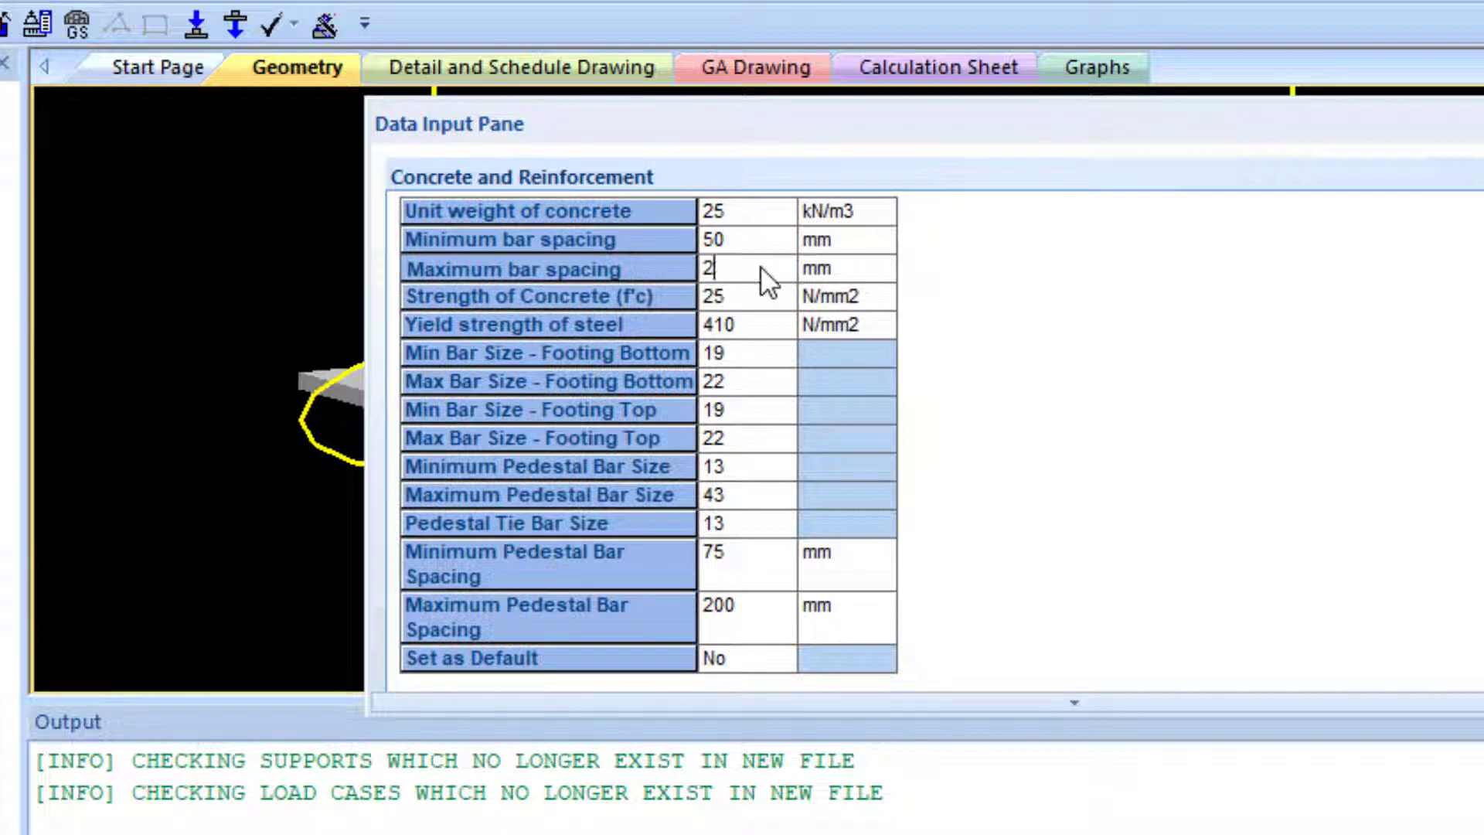
pyautogui.write('00')
pyautogui.click(721, 299)
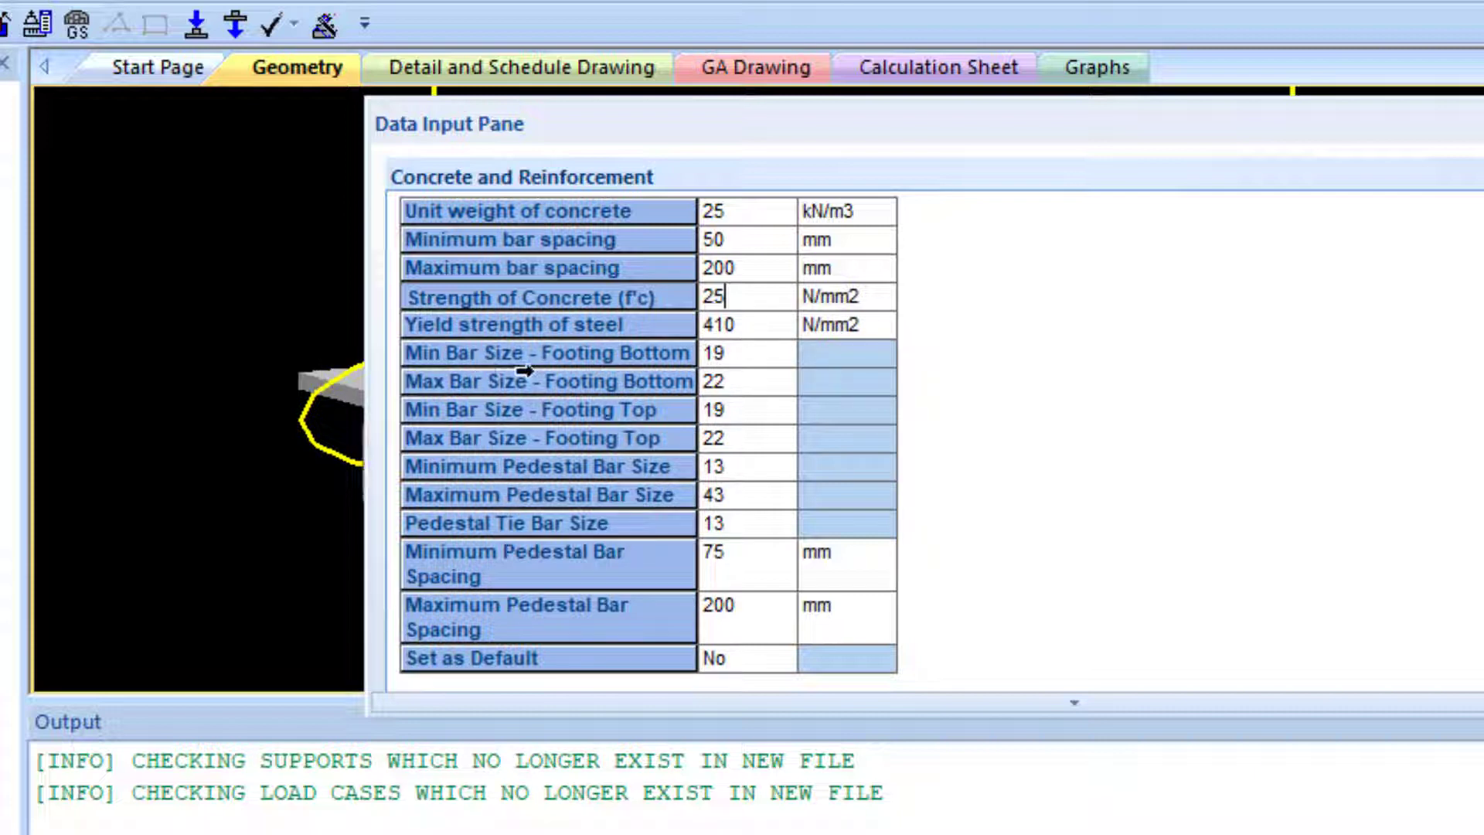
# - Set the footing bottom reinforcement to a minimum bar size of 10 and a maximum bar size of 16
pyautogui.click(734, 354)
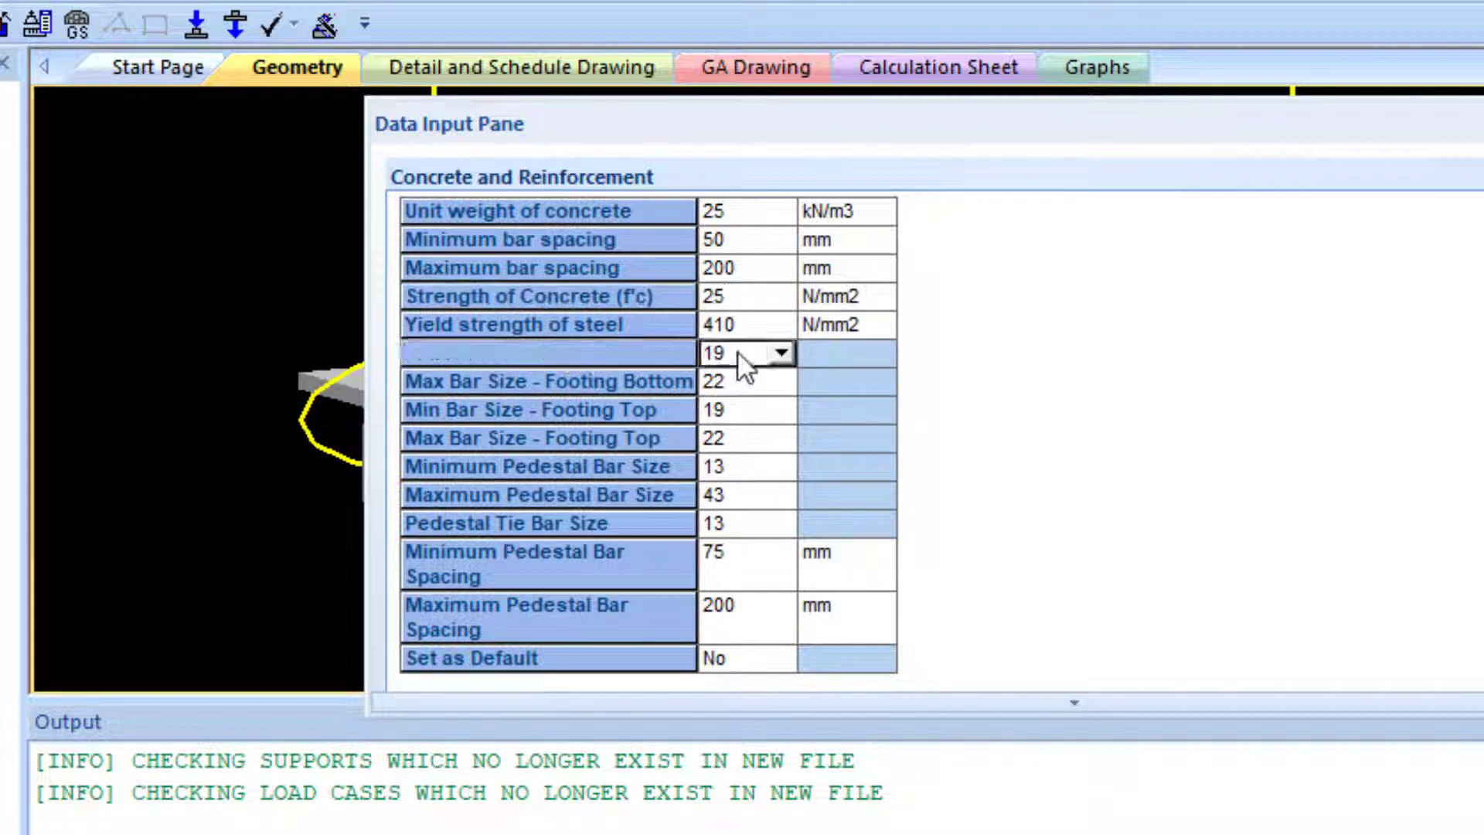
pyautogui.click(776, 354)
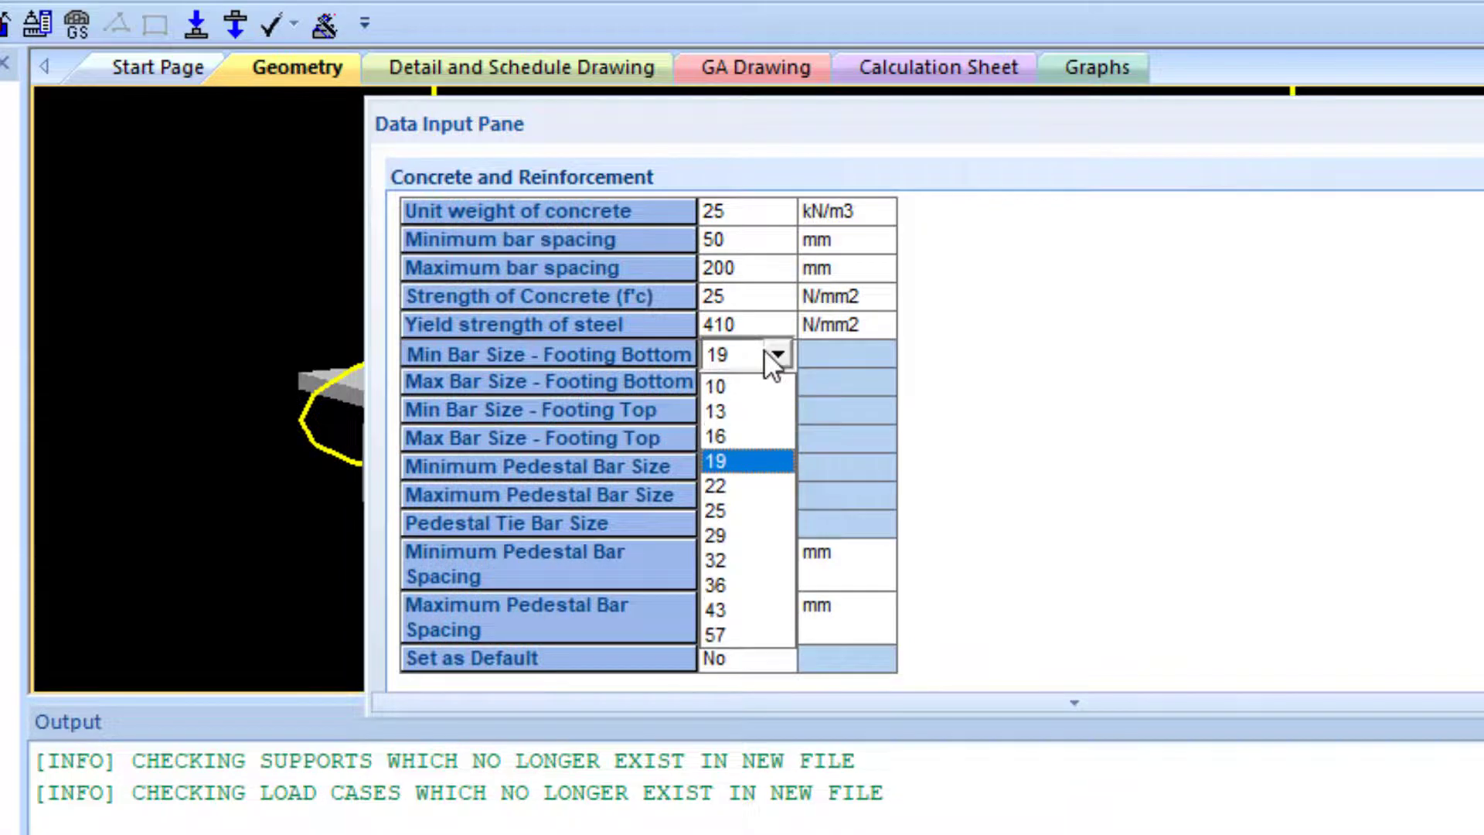
pyautogui.click(746, 386)
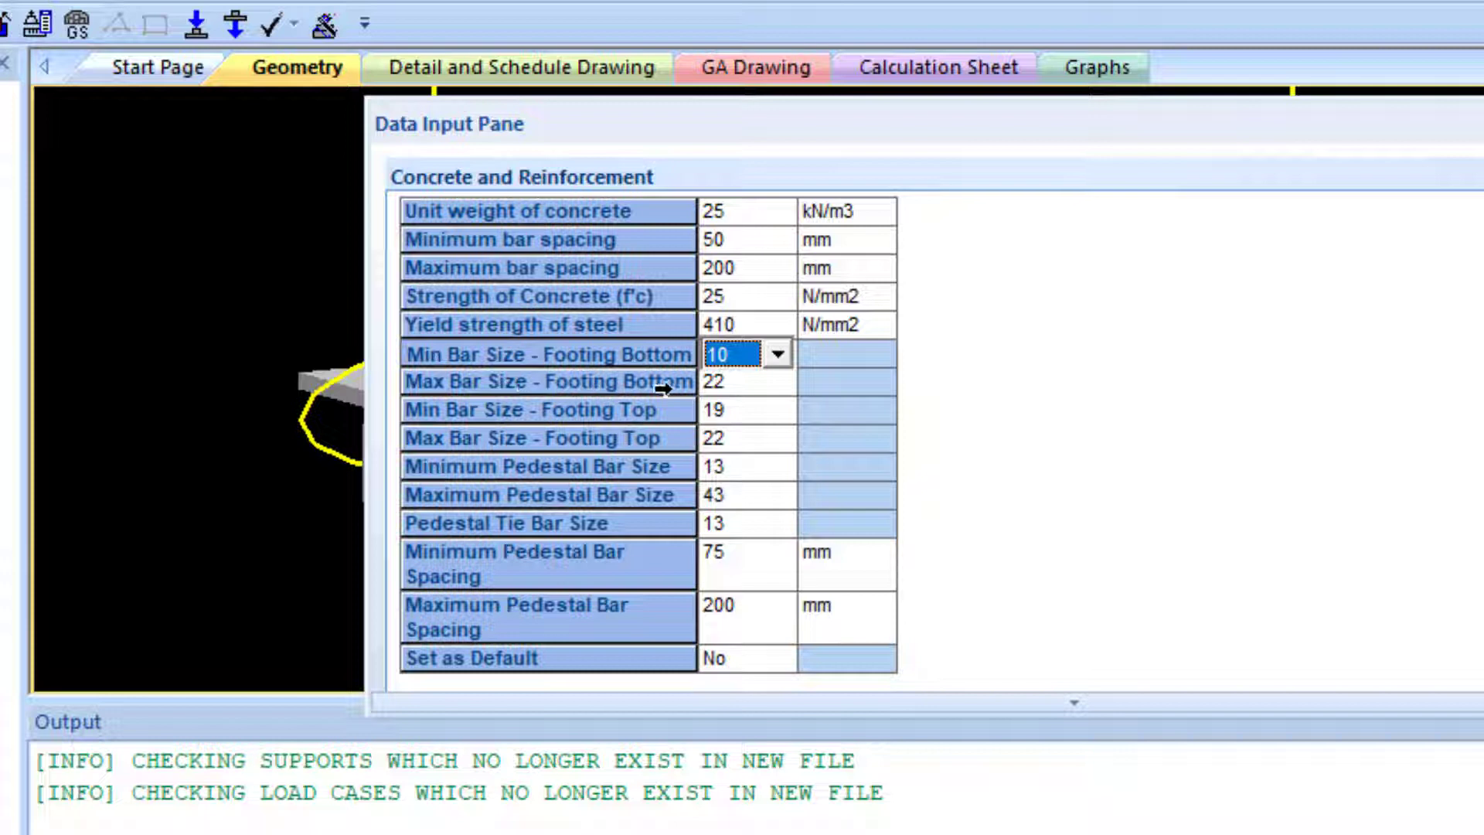
pyautogui.click(738, 383)
pyautogui.click(776, 383)
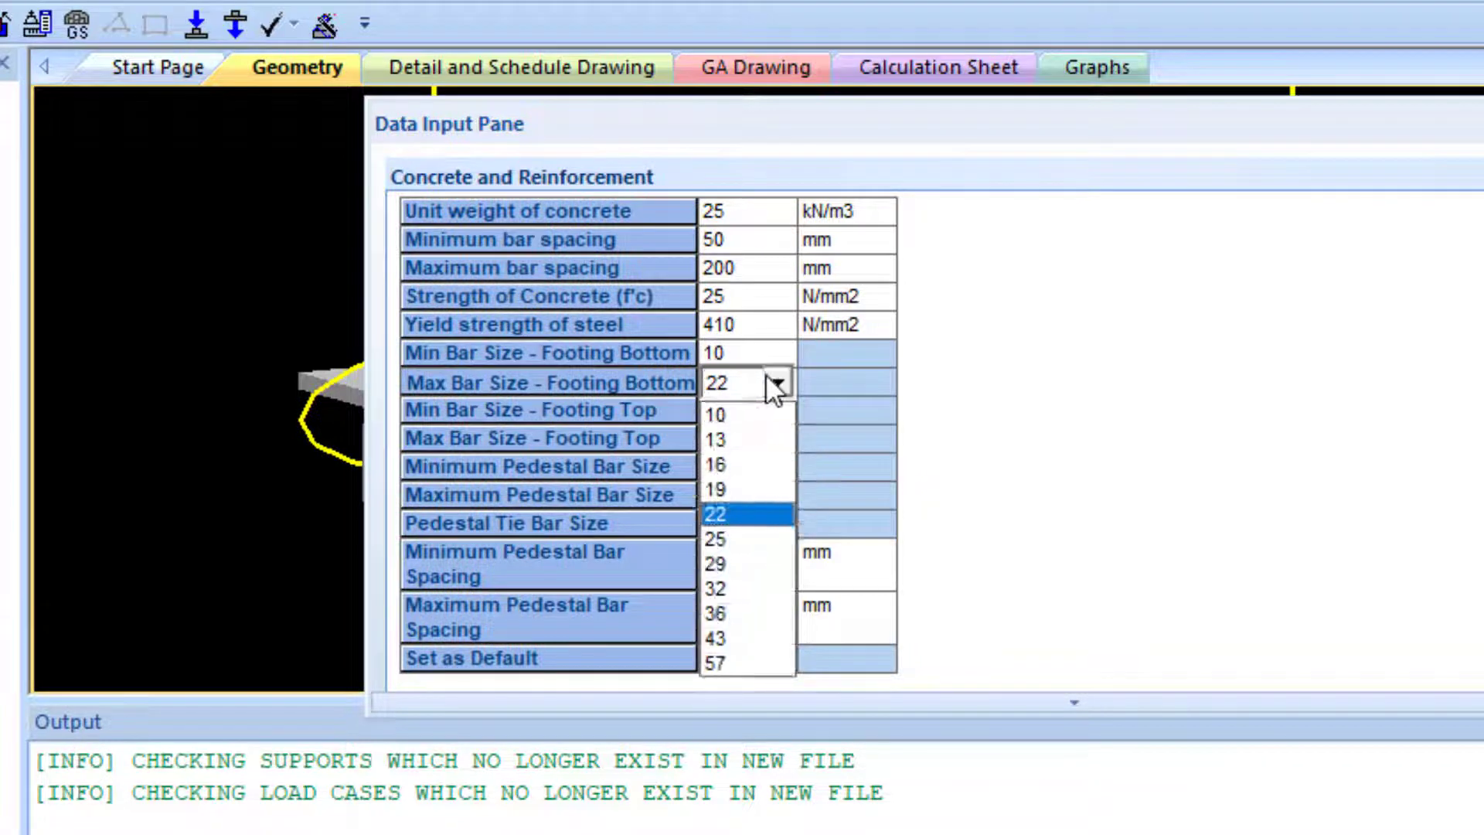
pyautogui.click(744, 464)
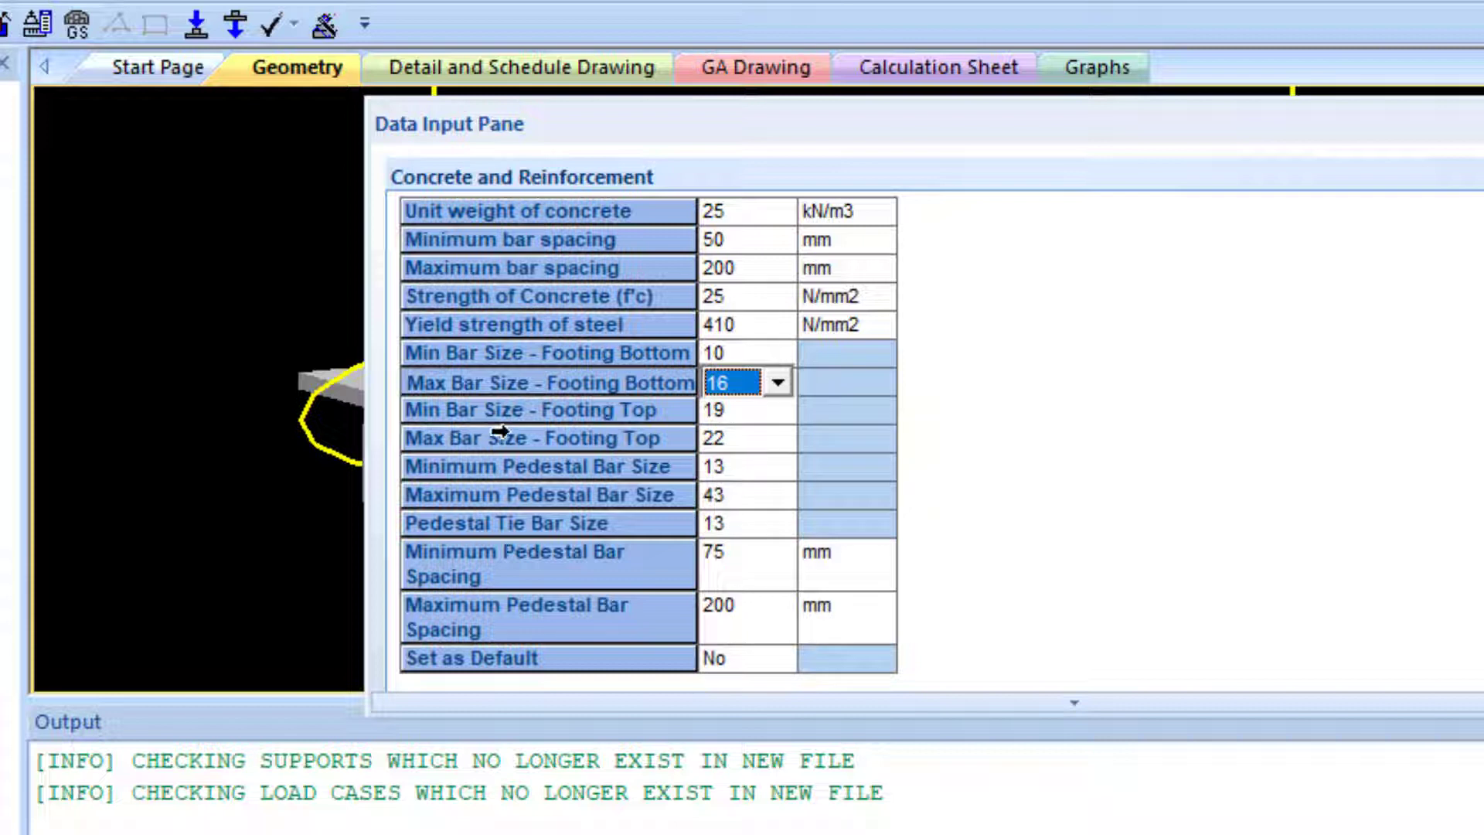
# - Set the footing top reinforcement to a minimum bar size of 10 and a maximum bar size of 16
pyautogui.click(771, 409)
pyautogui.click(776, 409)
pyautogui.click(749, 443)
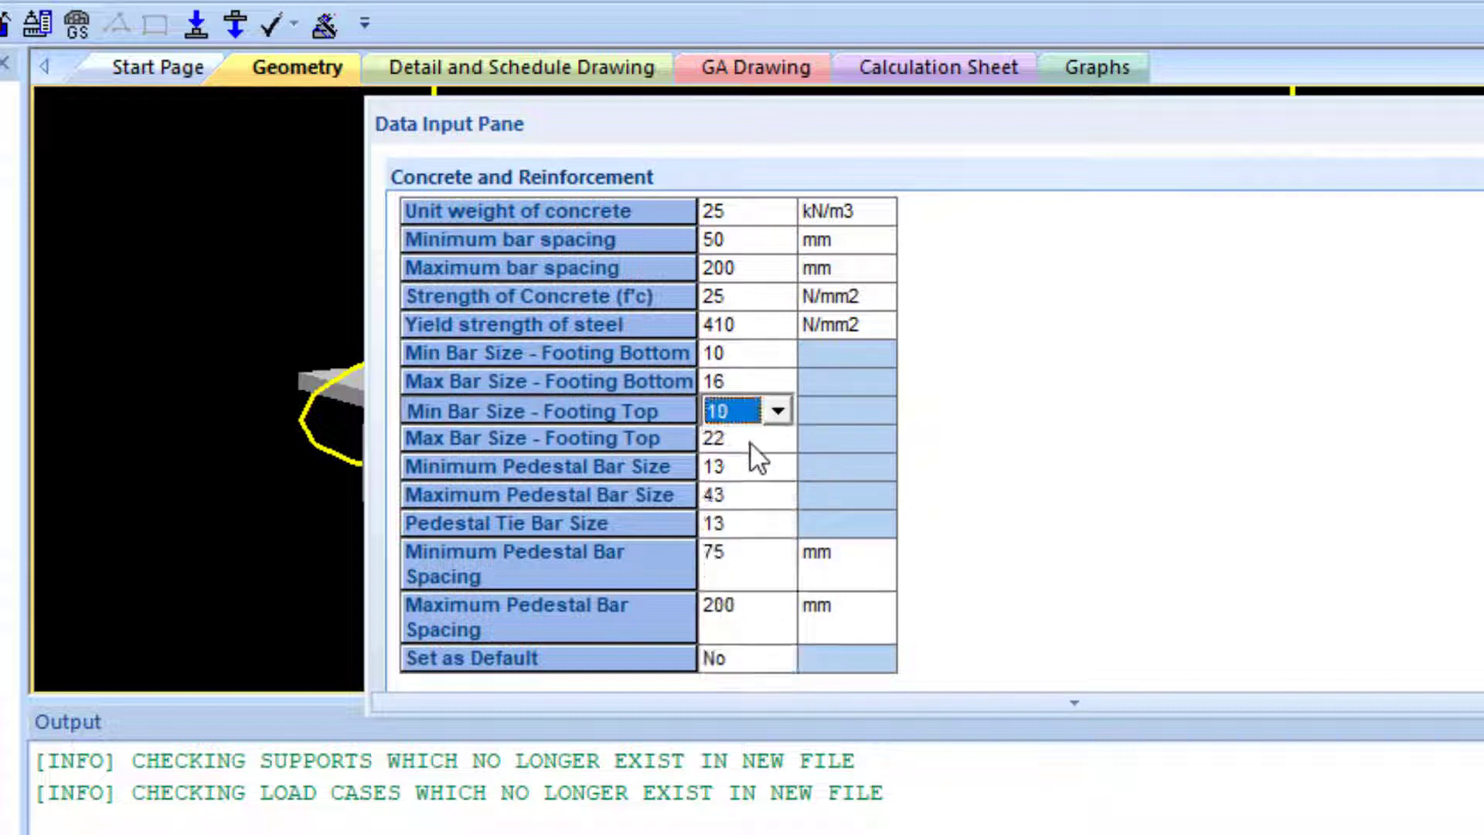
pyautogui.click(622, 439)
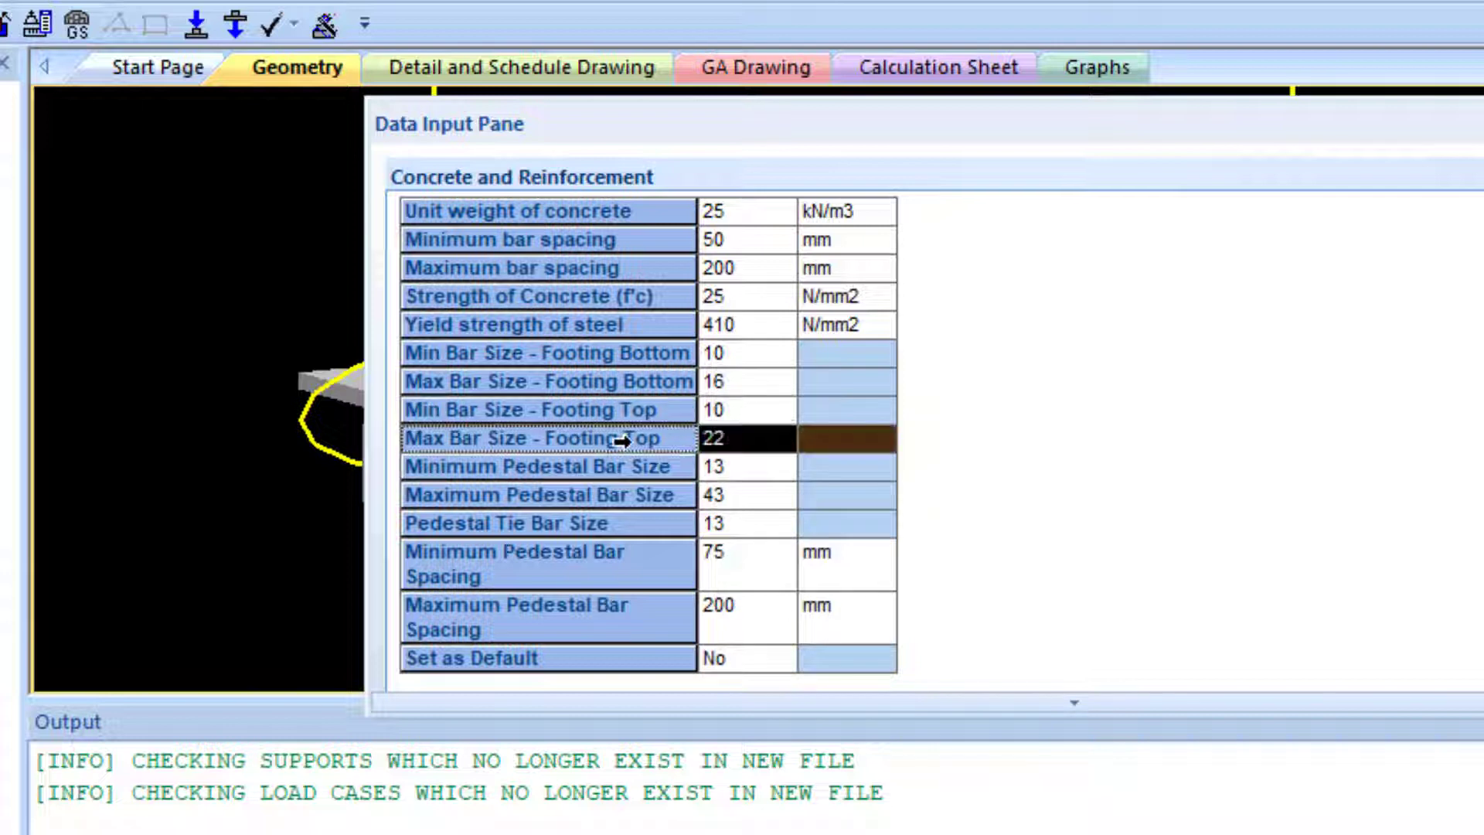
pyautogui.click(752, 441)
pyautogui.click(752, 440)
pyautogui.click(721, 519)
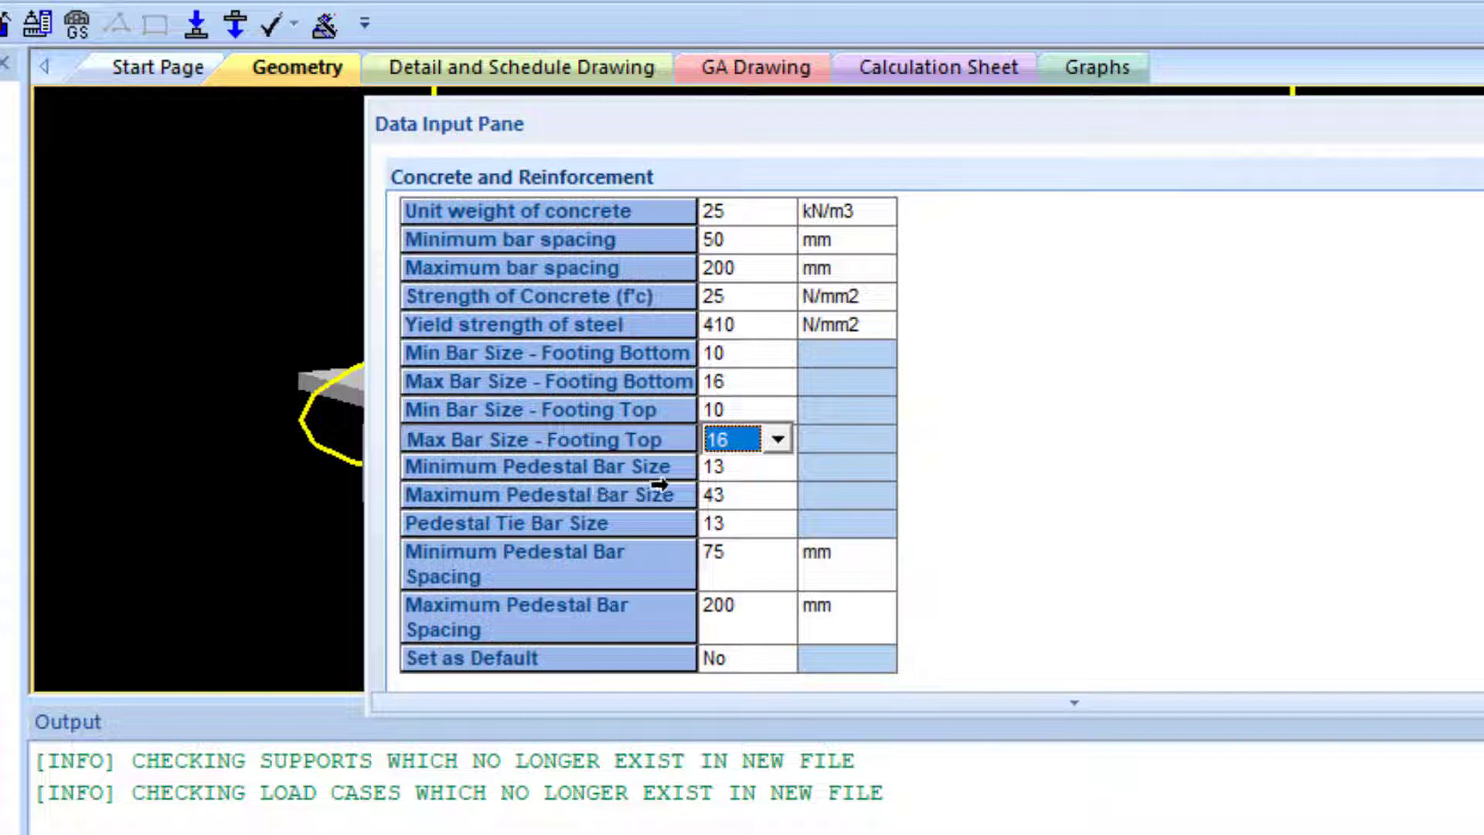
# - Set the pedestal reinforcement to a minimum bar size of 10, a maximum bar size of 16 and a tie bar size of 10
pyautogui.click(768, 469)
pyautogui.click(768, 469)
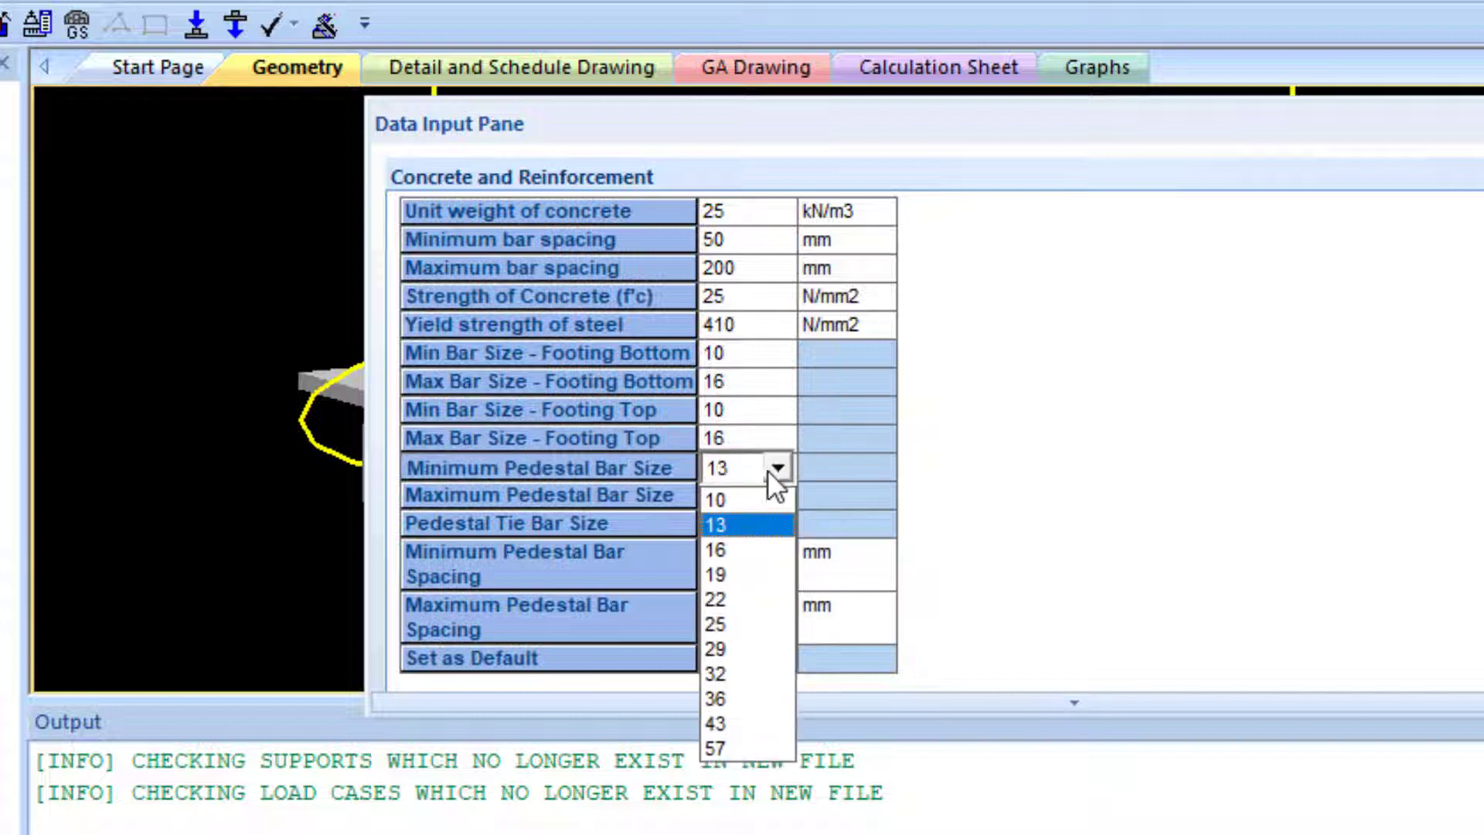
pyautogui.click(734, 504)
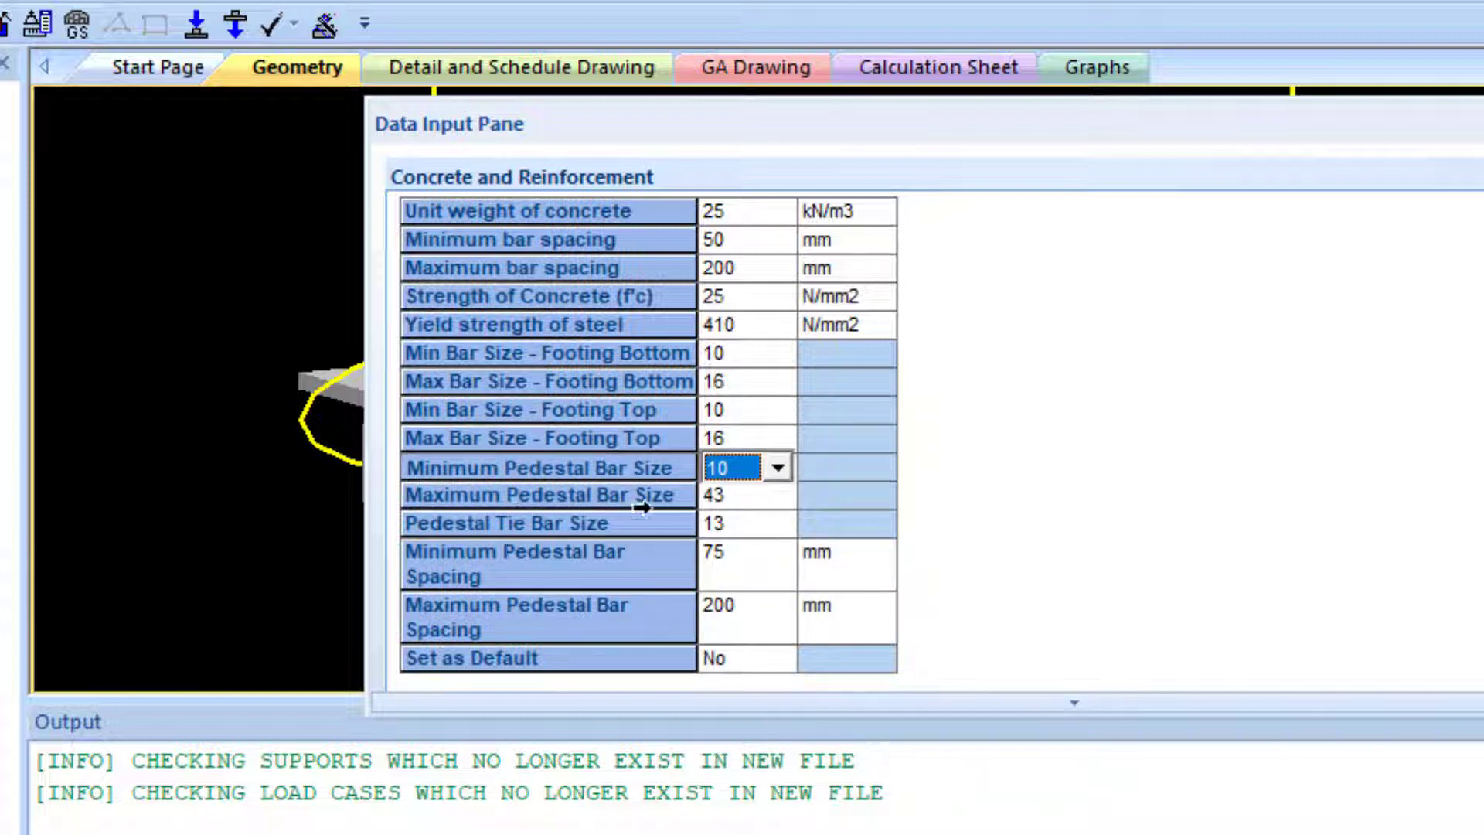
pyautogui.click(777, 499)
pyautogui.click(779, 496)
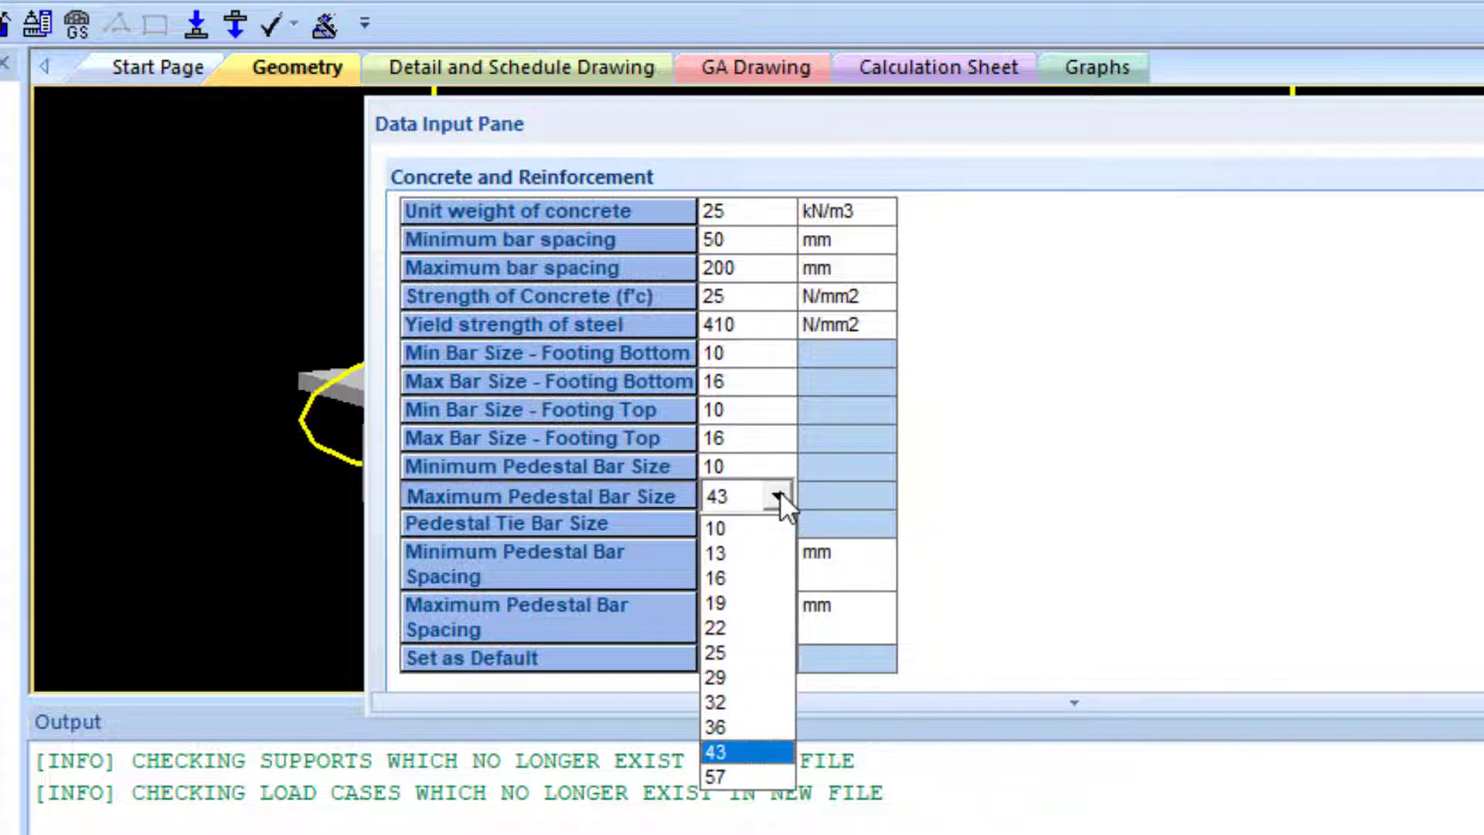
pyautogui.click(731, 578)
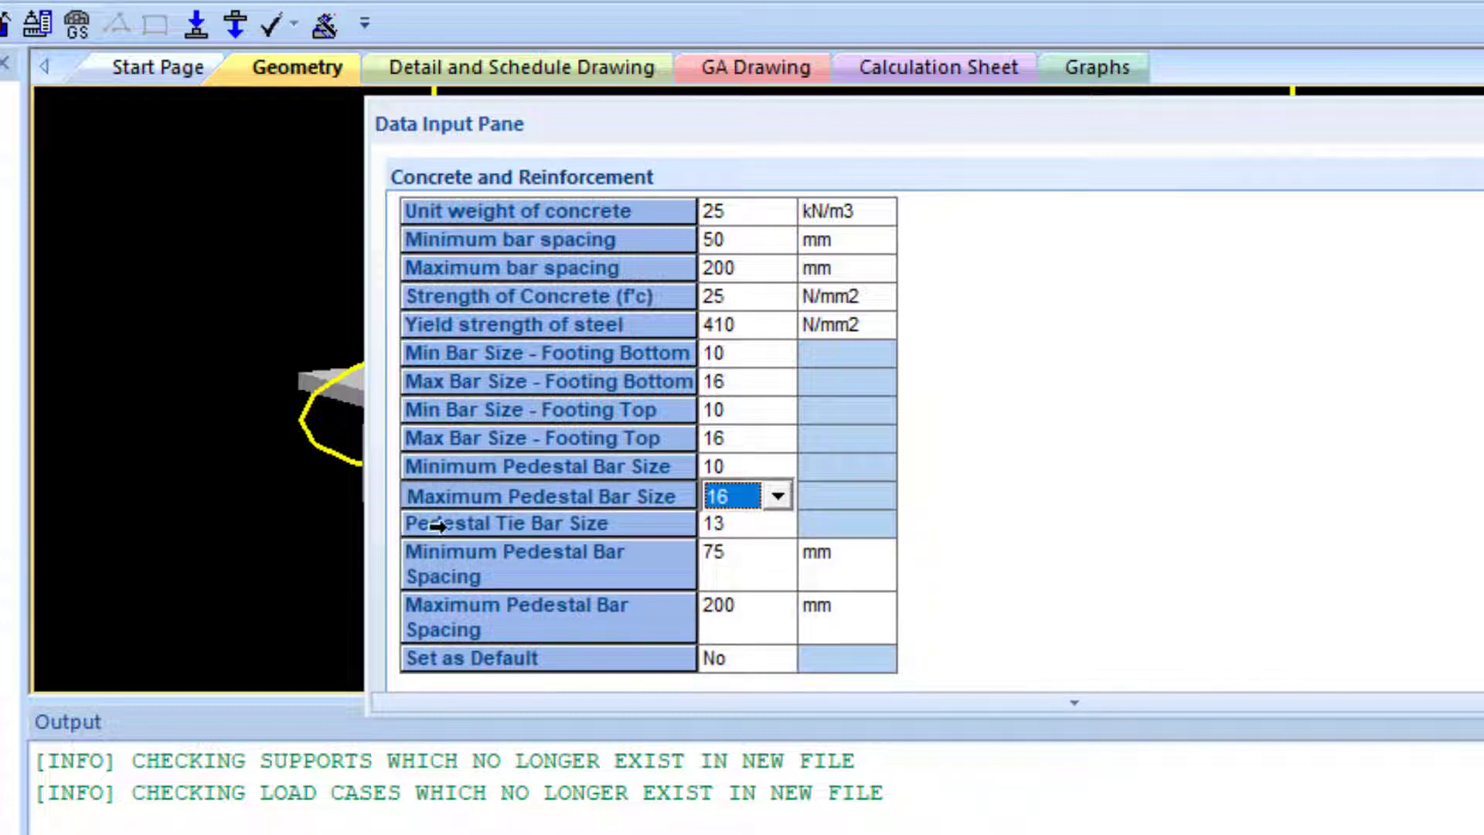
pyautogui.click(778, 526)
pyautogui.click(778, 526)
pyautogui.click(750, 558)
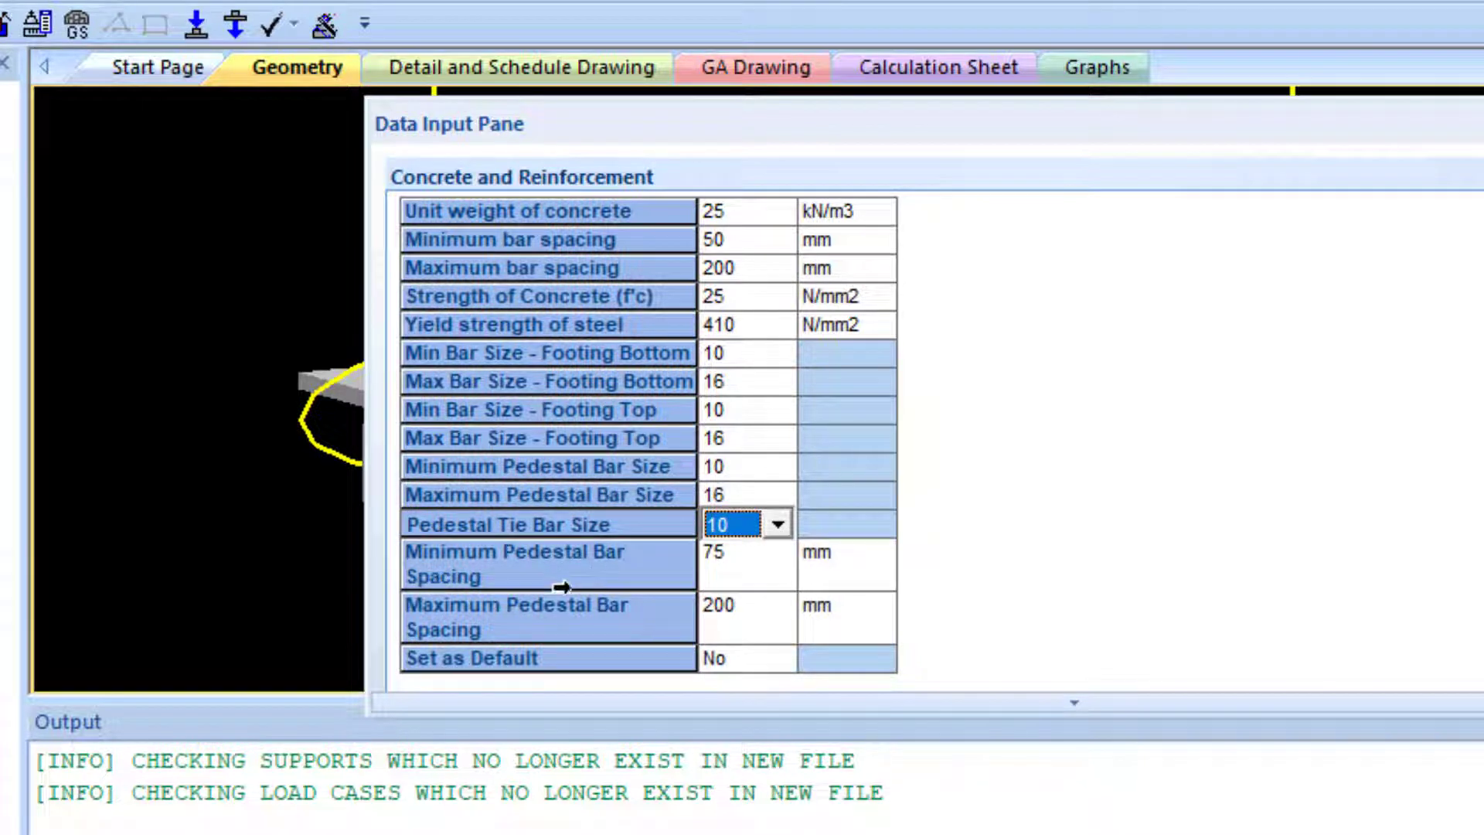
# - Make the concrete and reinforcement parameters the default by changing Set as Default to Yes
pyautogui.click(735, 550)
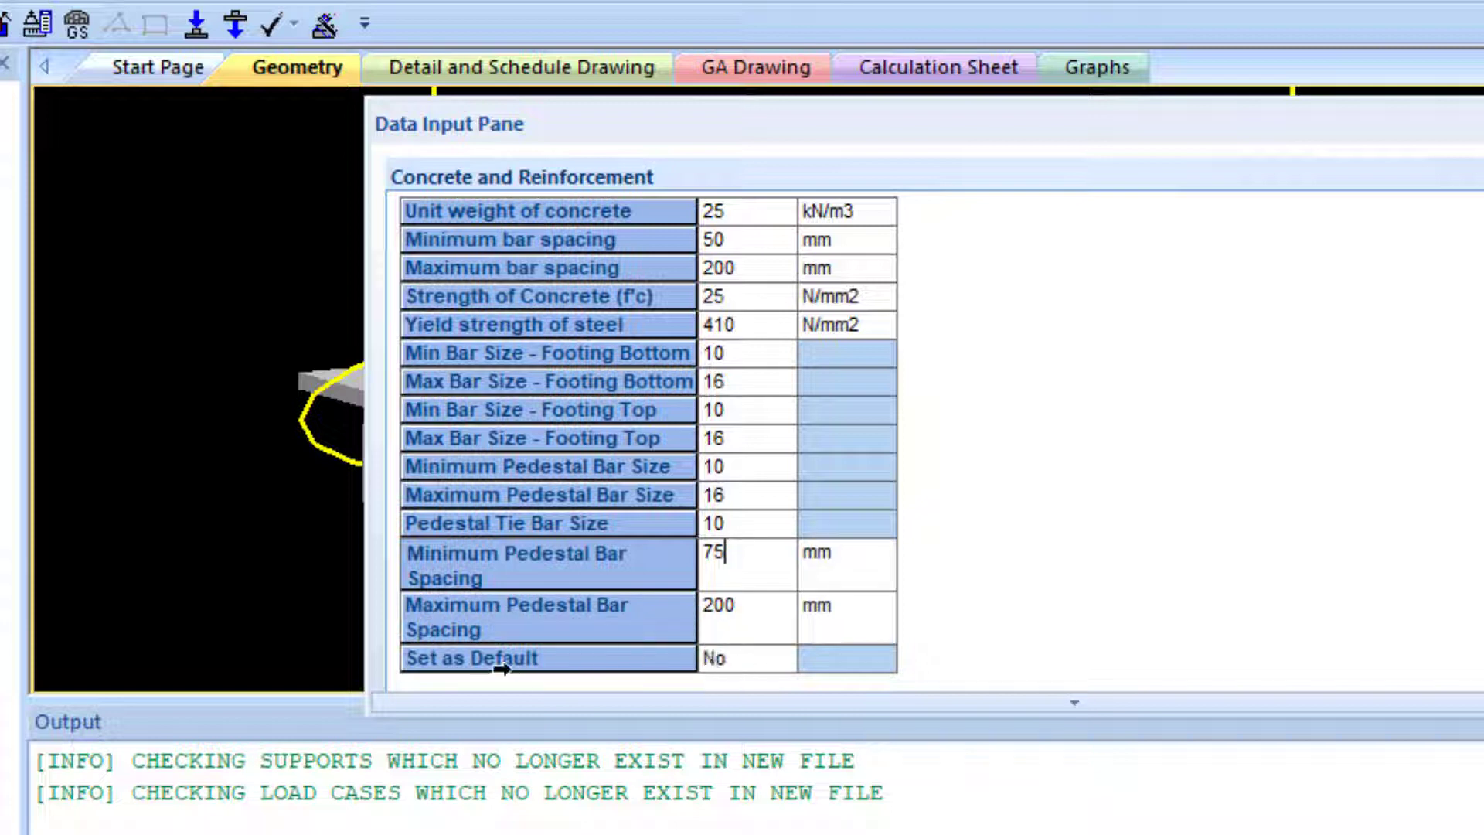
pyautogui.click(761, 667)
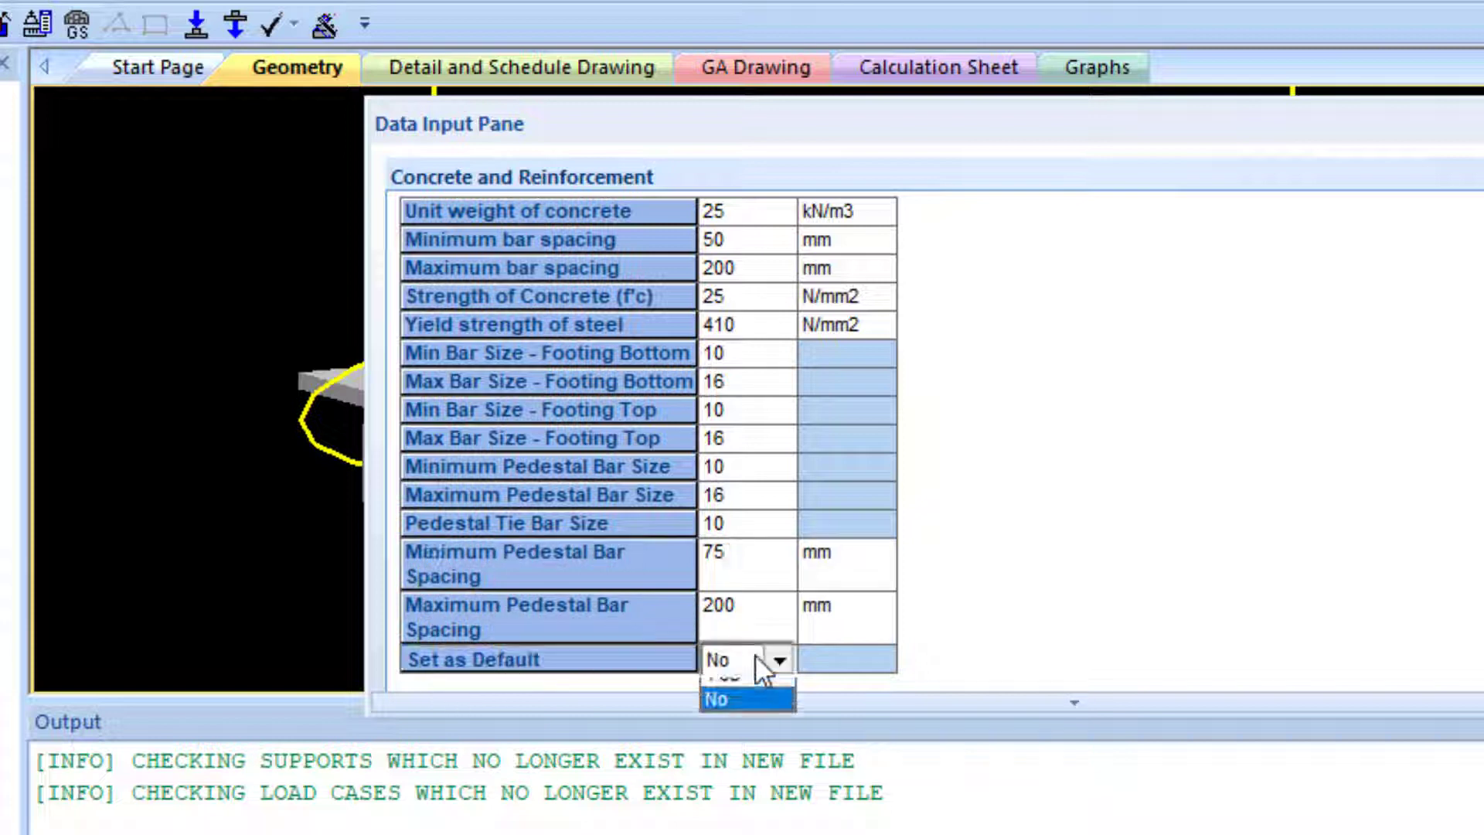
pyautogui.click(720, 691)
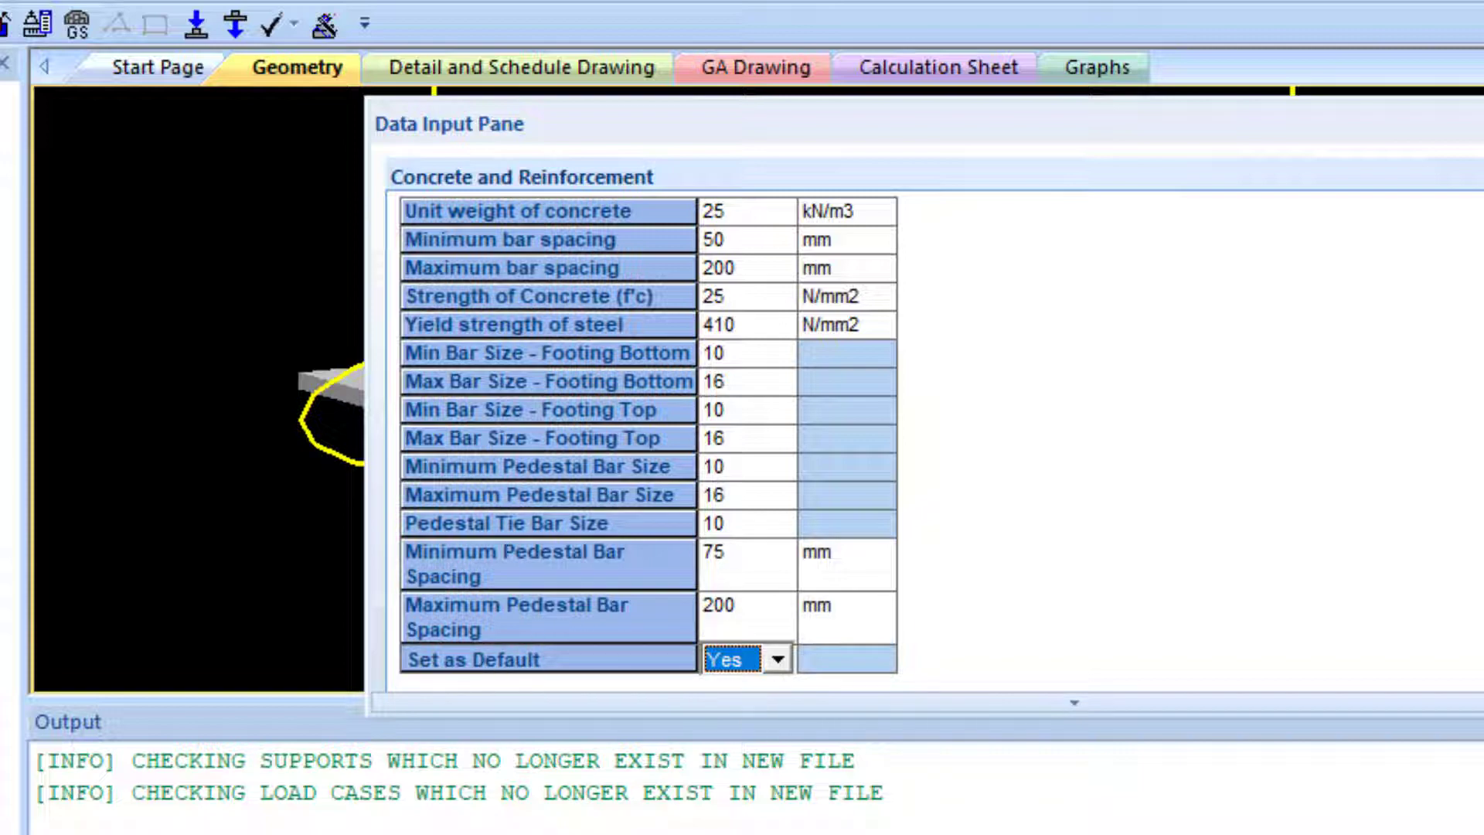
# - In the Cover & Soil parameters, set the base value of soil bearing capacity to 200 kPa
pyautogui.click(140, 411)
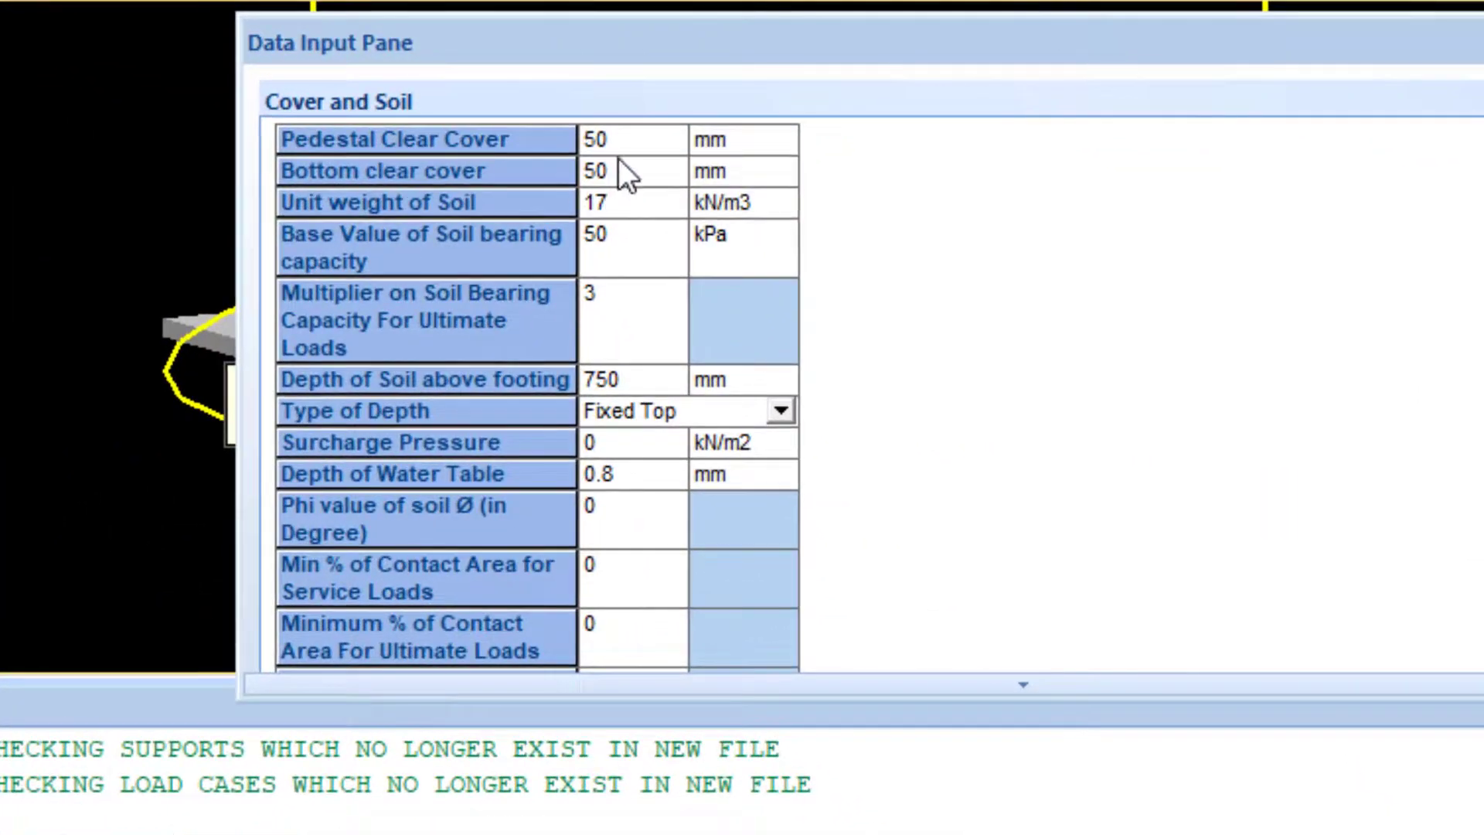
pyautogui.click(633, 141)
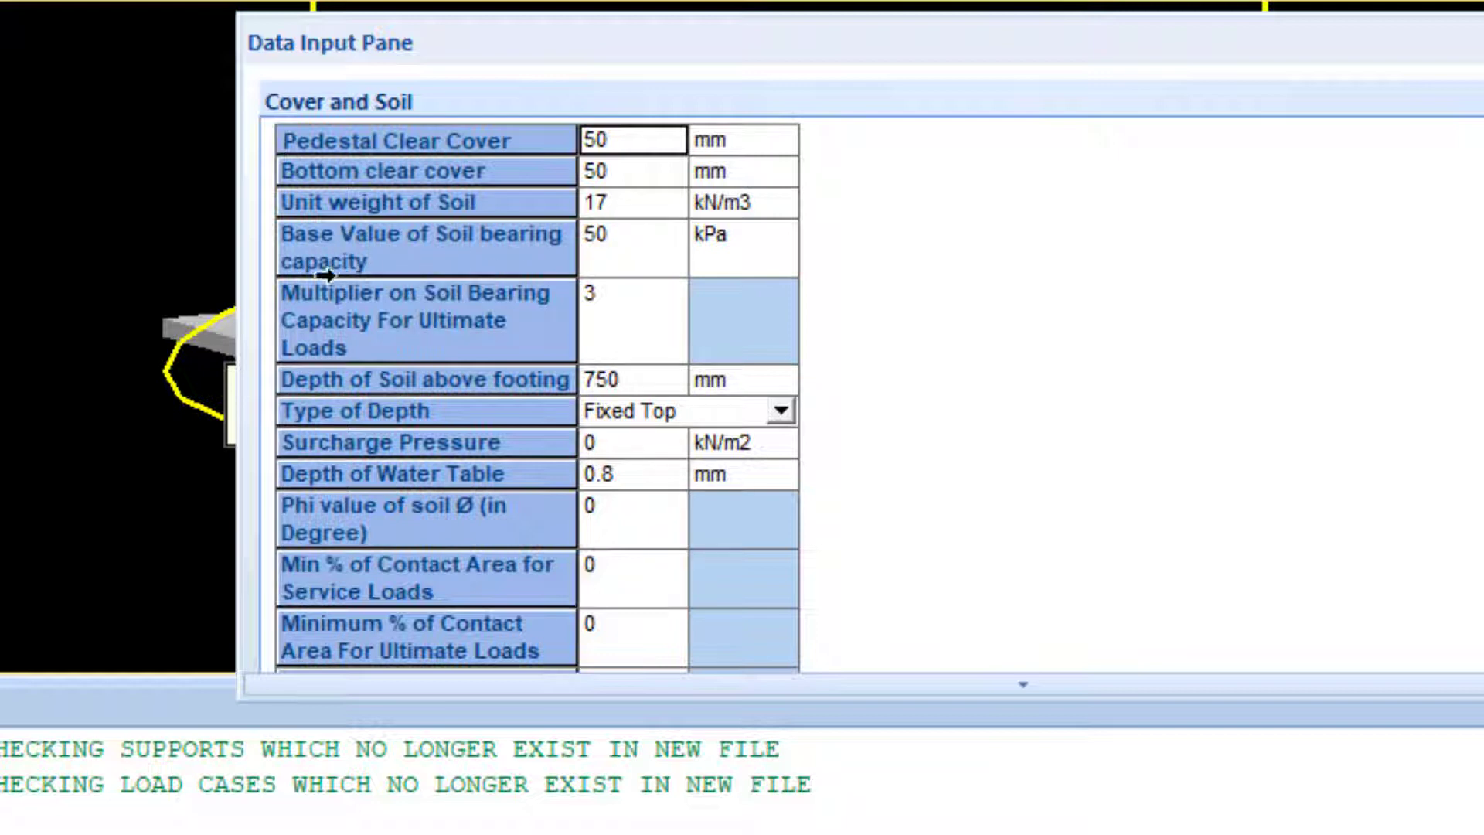
pyautogui.click(638, 248)
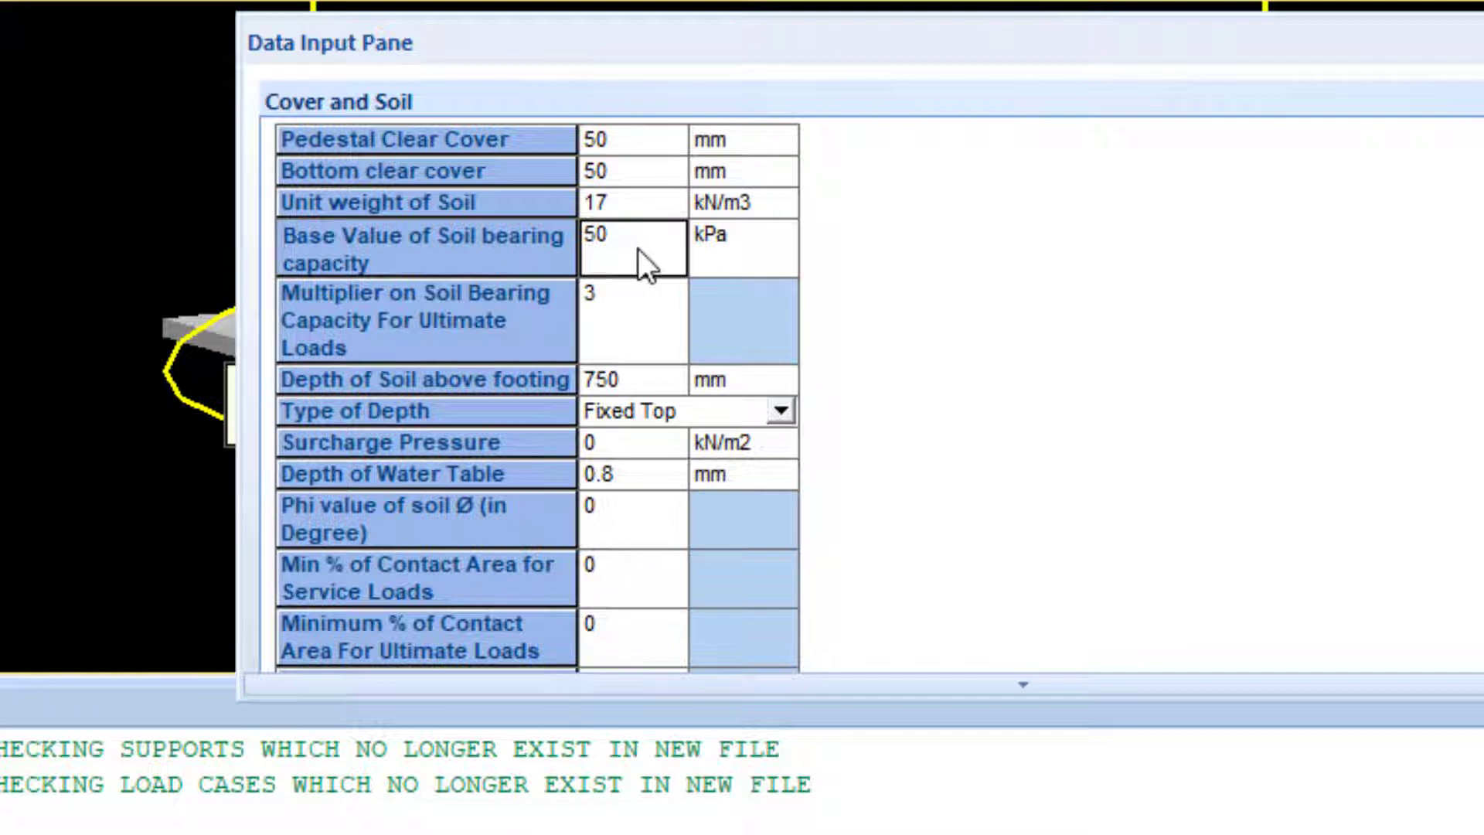
pyautogui.write('200')
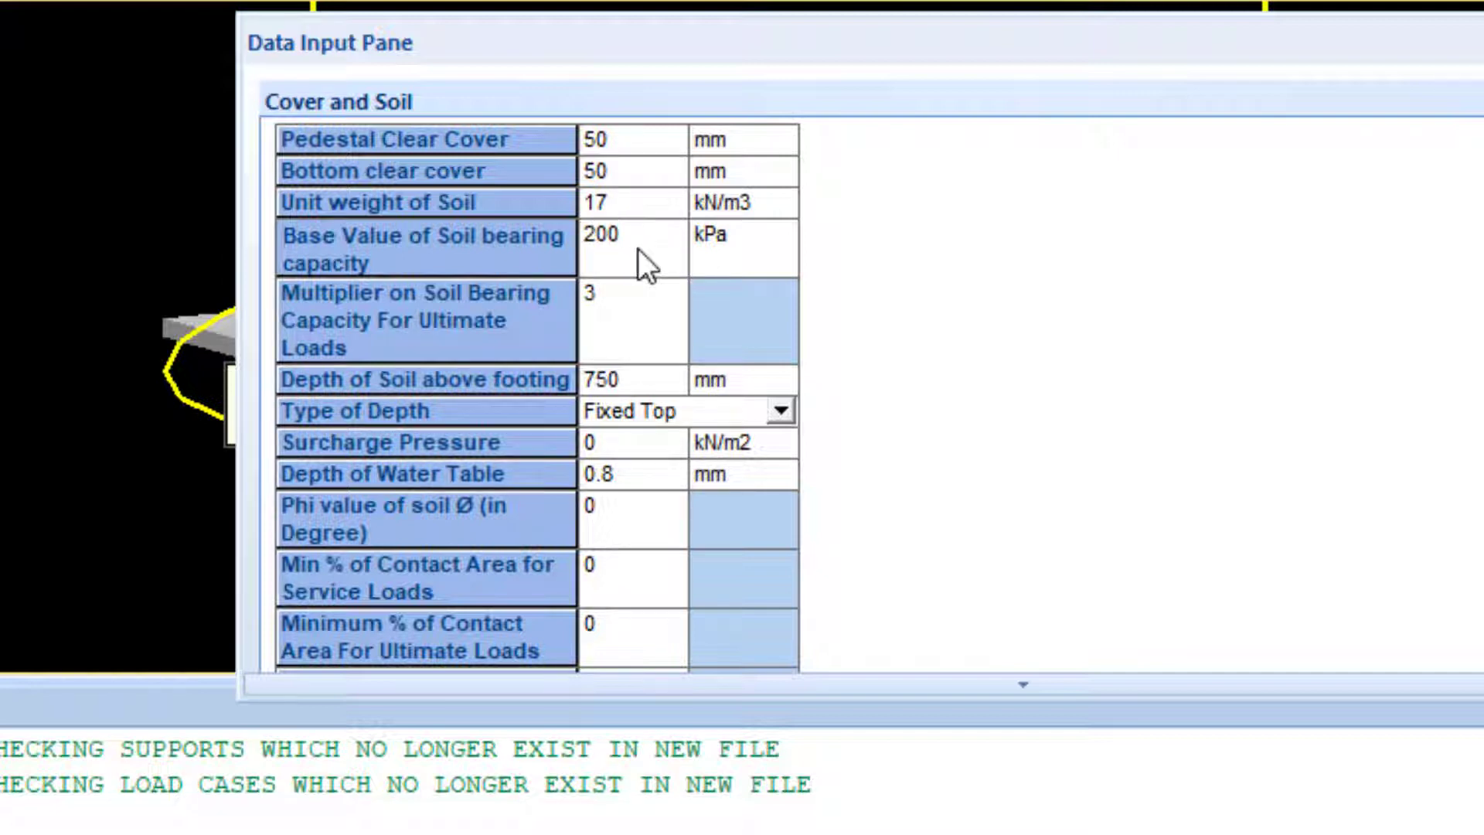
pyautogui.press('Return')
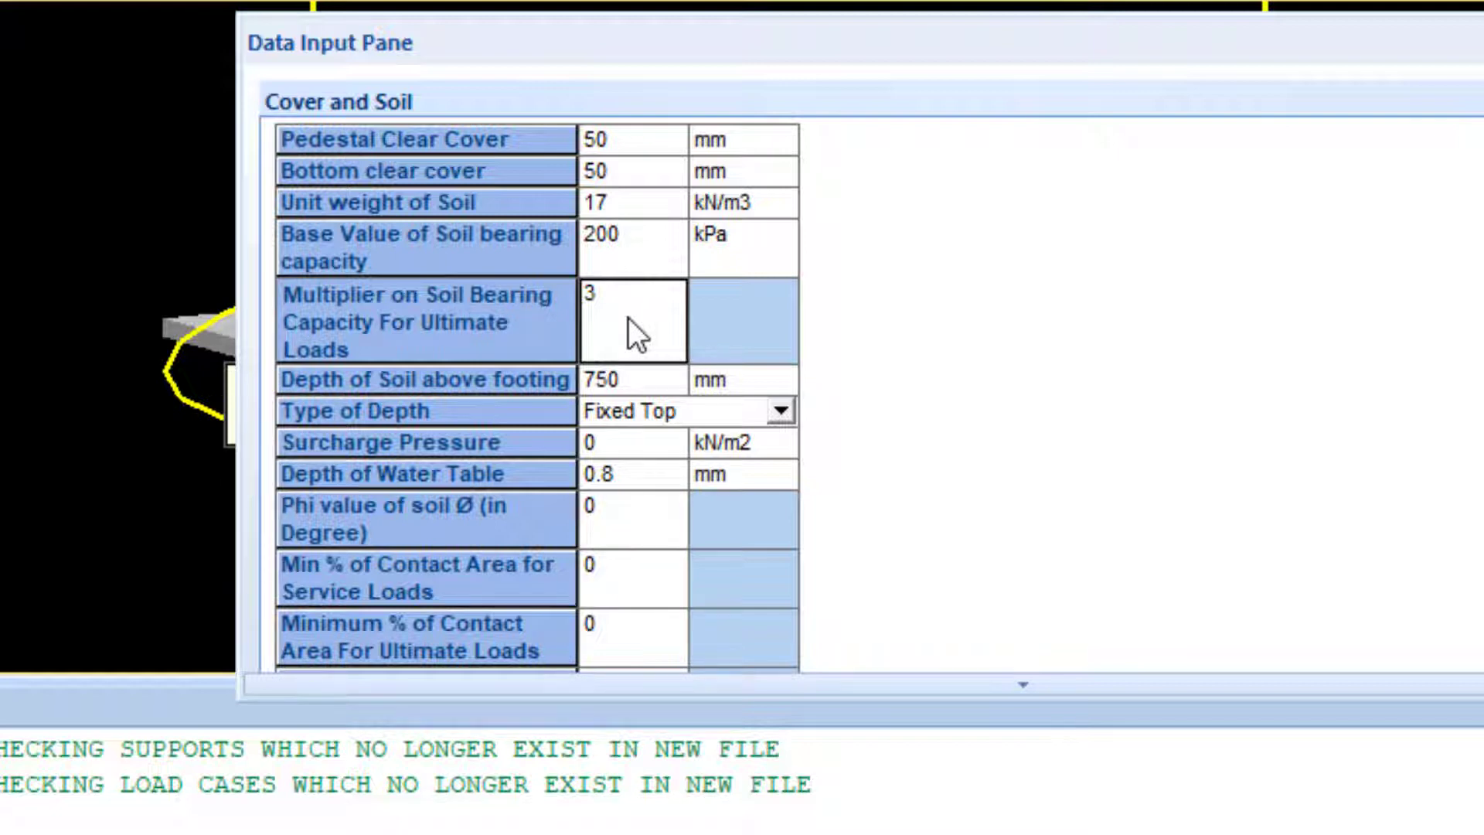
# - Set the depth of the water table to 0.4 with metres as its unit
pyautogui.scroll(-1, 628, 317)
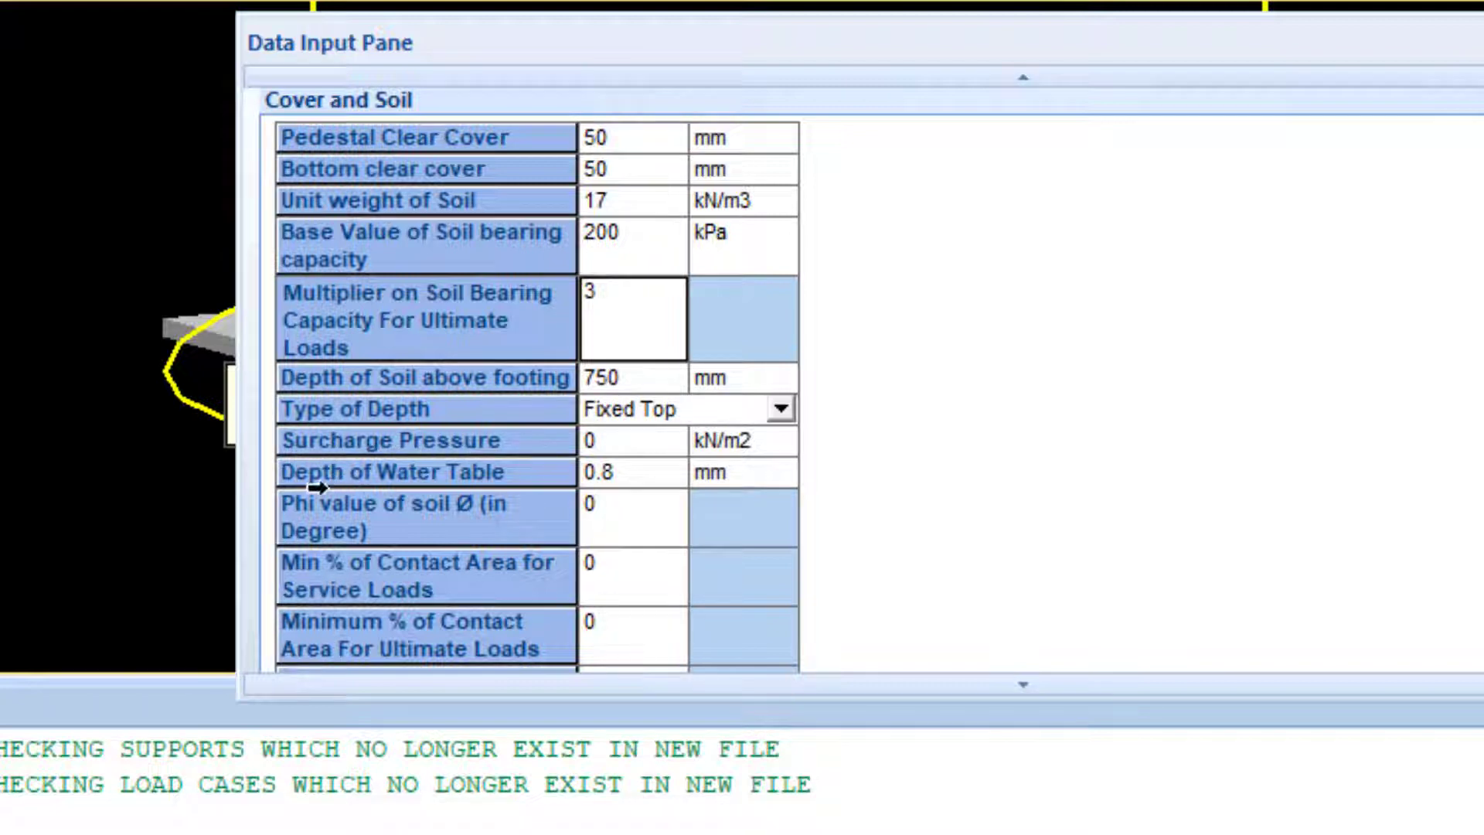
pyautogui.click(632, 473)
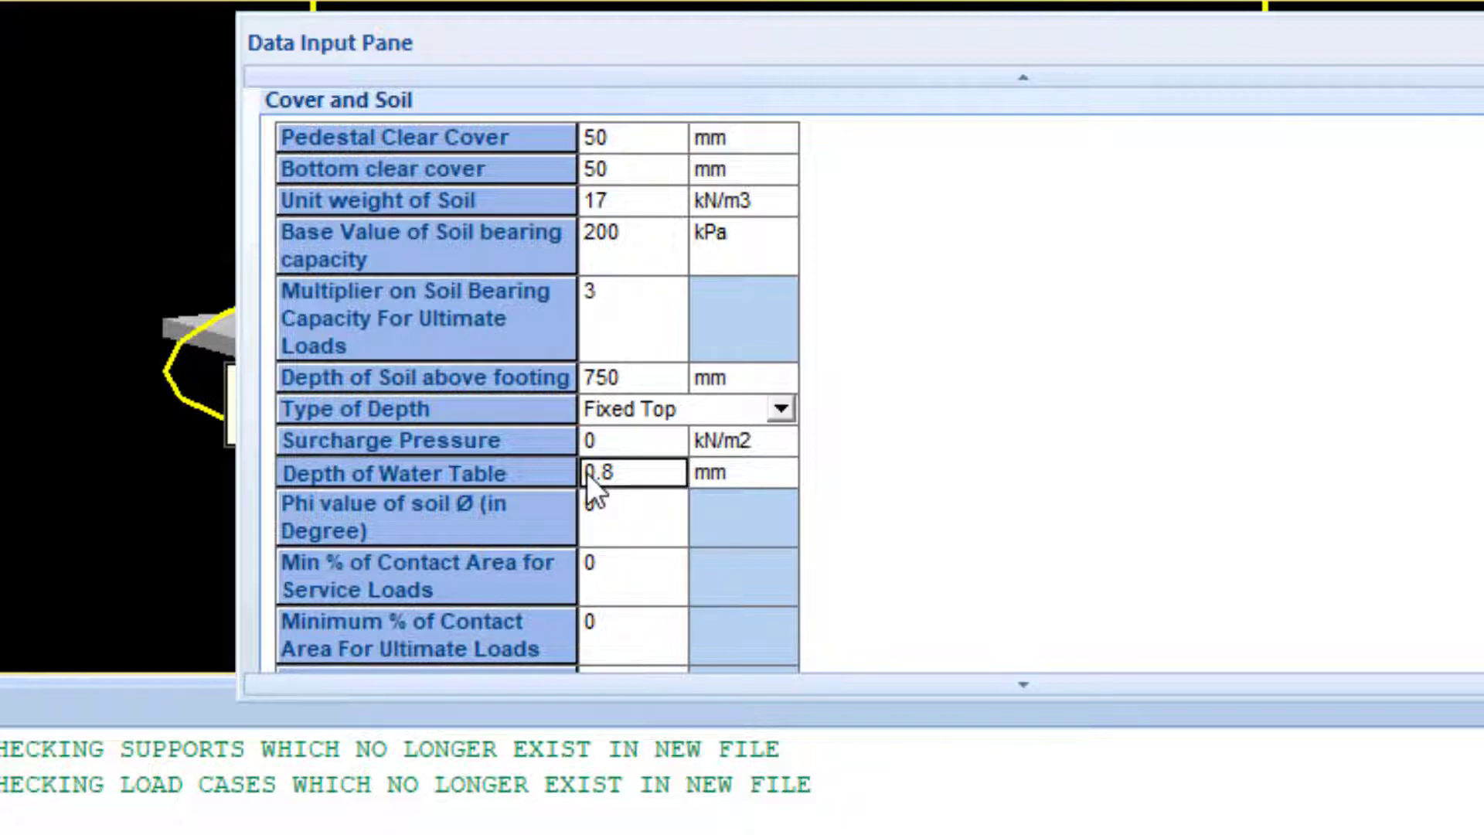
pyautogui.click(620, 476)
pyautogui.moveTo(633, 479); pyautogui.dragTo(580, 472)
pyautogui.write('0.4')
pyautogui.click(744, 475)
pyautogui.click(709, 508)
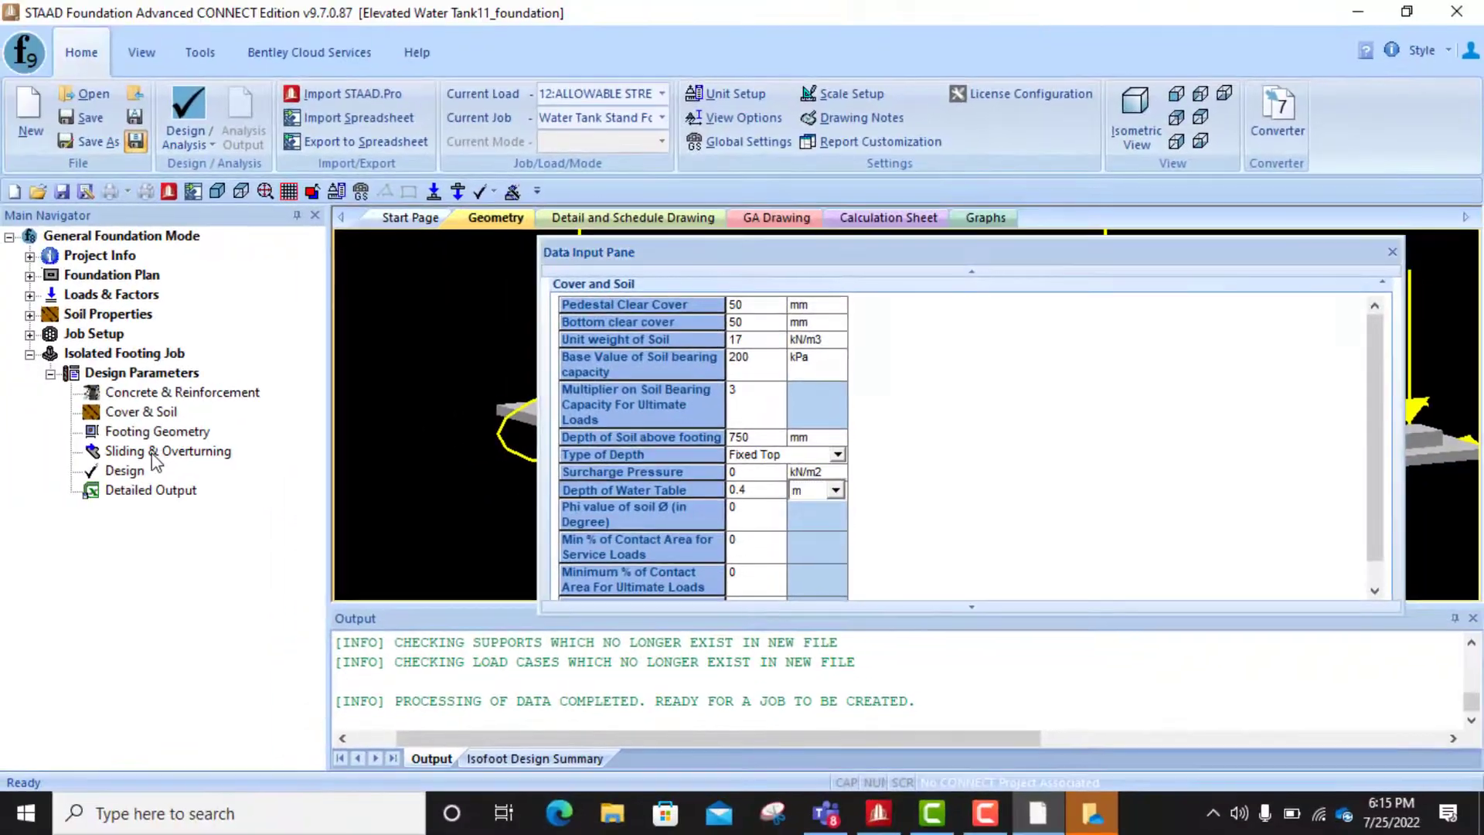
# - View the Sliding & Overturning parameters, and set the minimum footing thickness to 250 mm in the Footing Geometry parameters
pyautogui.click(155, 453)
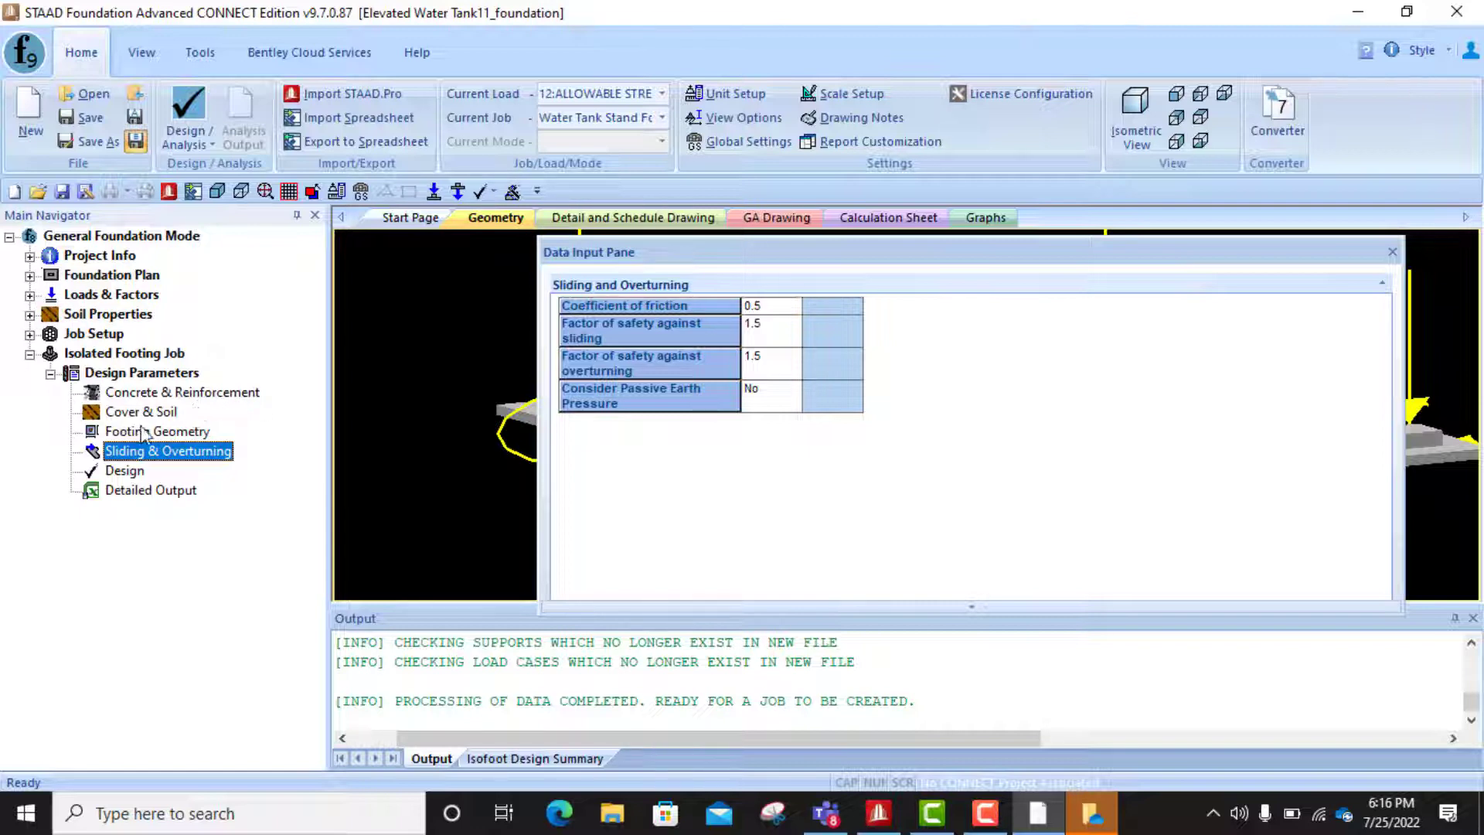
pyautogui.click(133, 434)
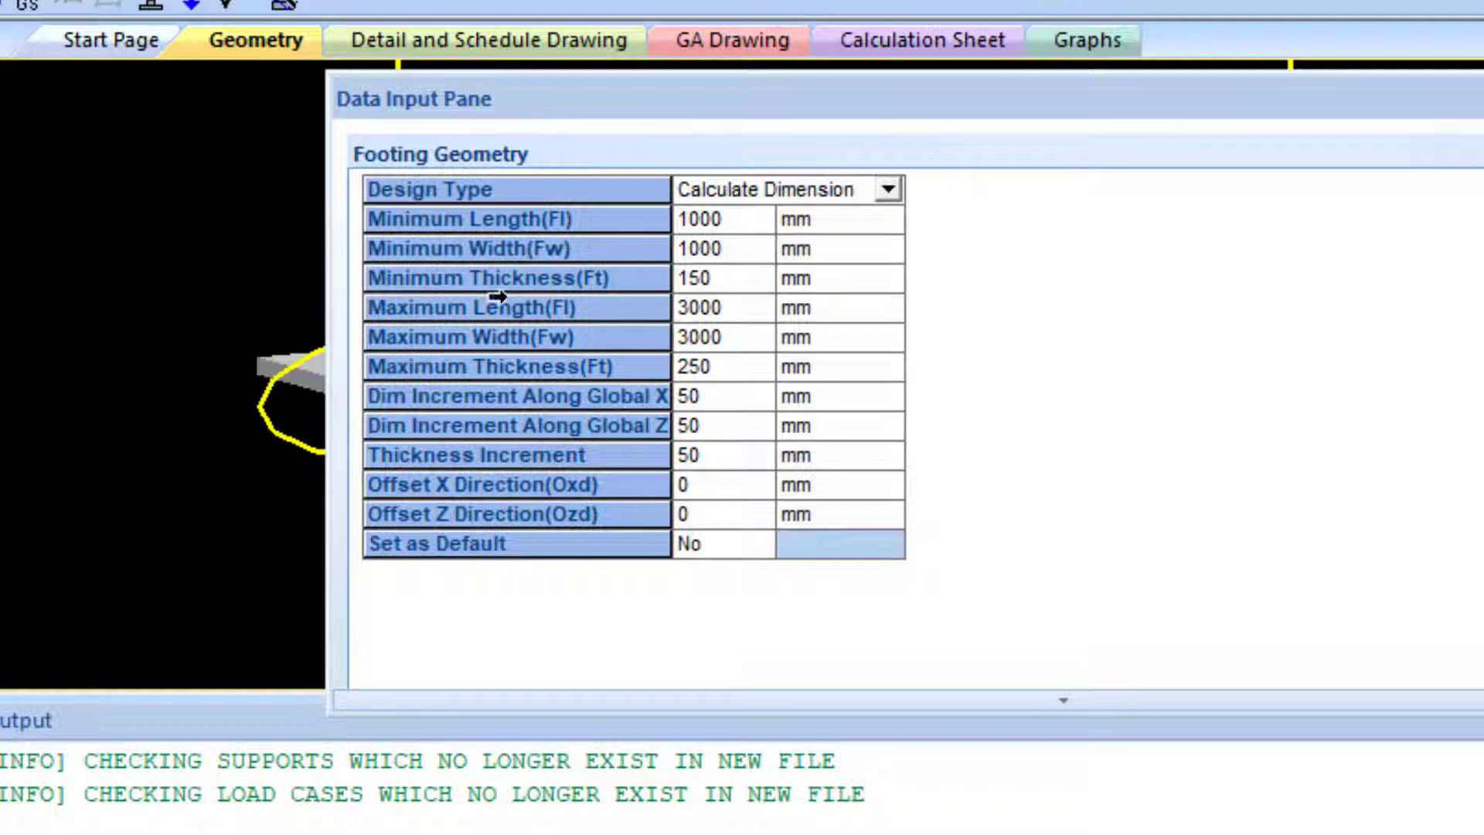
pyautogui.click(716, 276)
pyautogui.moveTo(717, 276); pyautogui.dragTo(681, 282)
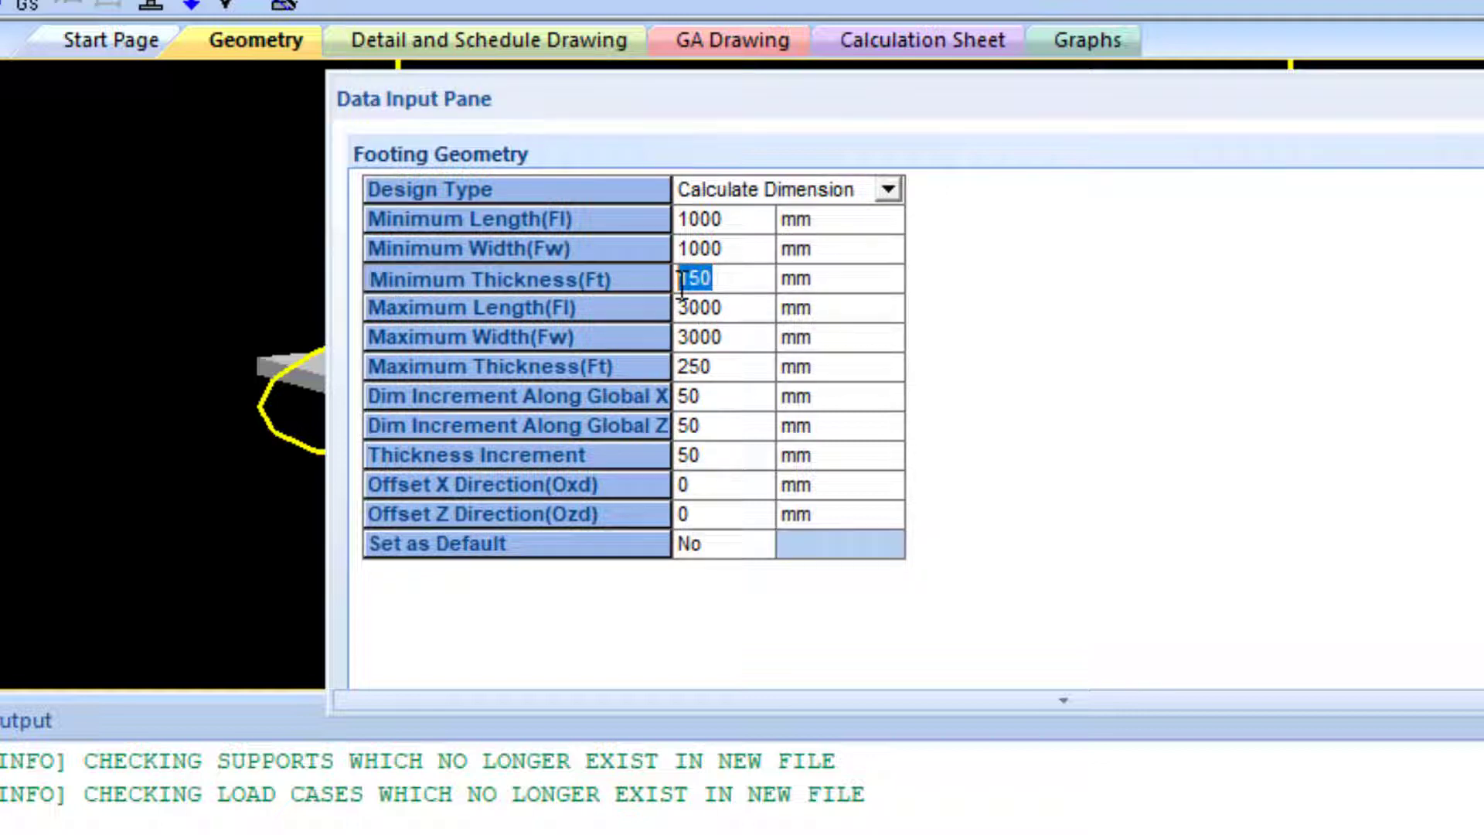
pyautogui.write('250')
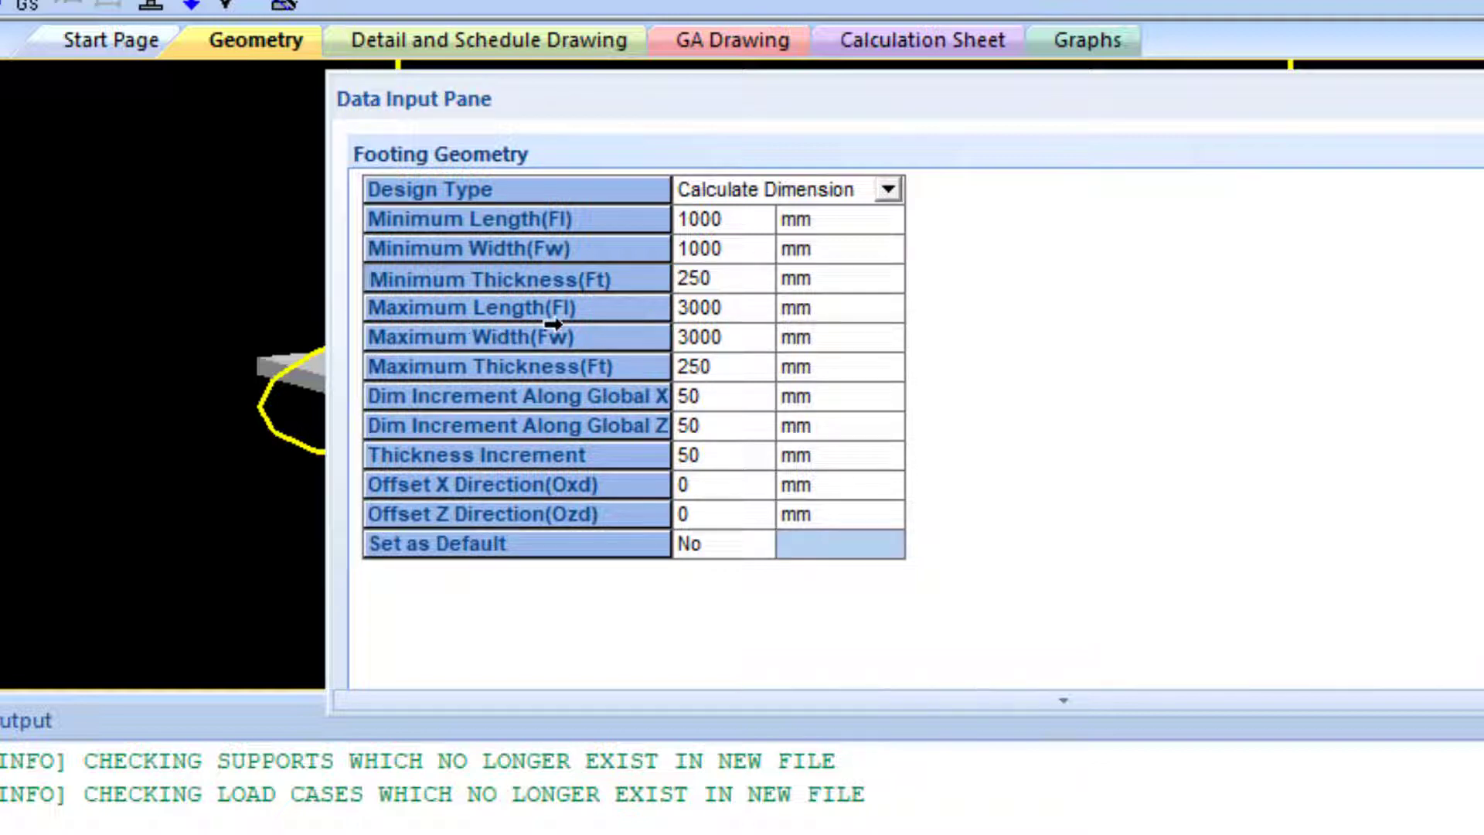
# - Set both the maximum length and the maximum width of the footing to 2500 mm
pyautogui.click(739, 301)
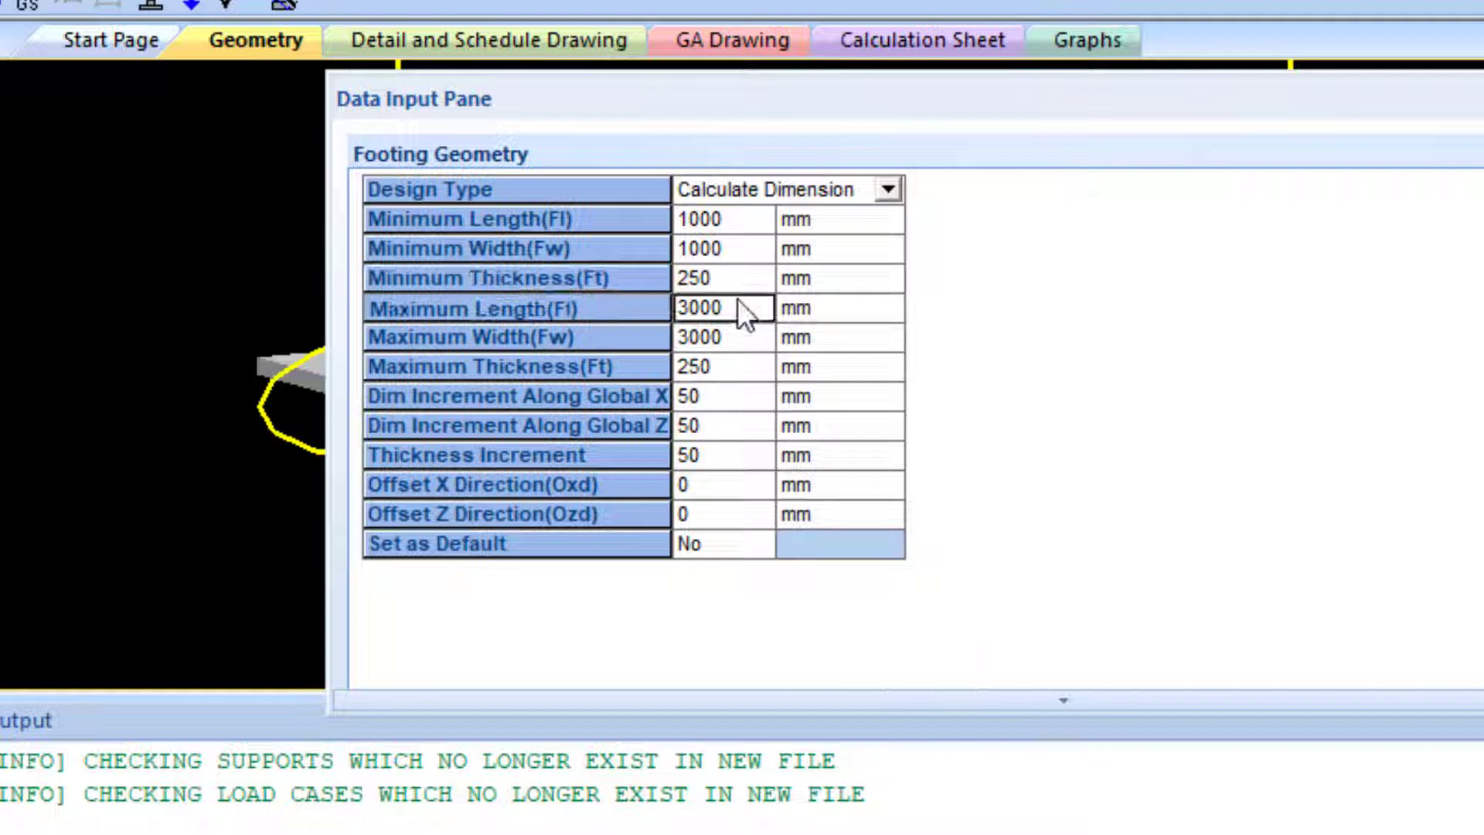
pyautogui.click(728, 337)
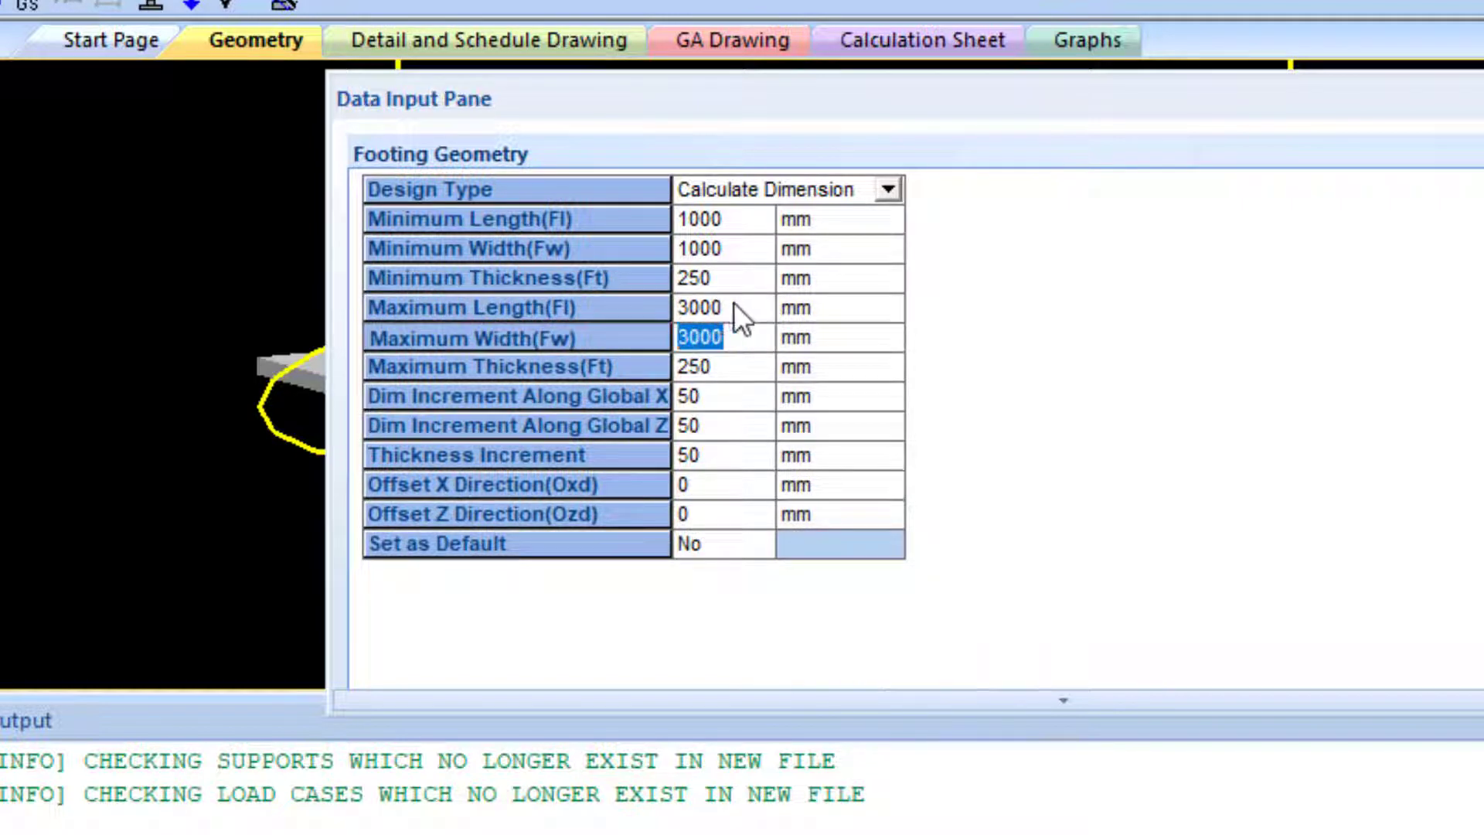
pyautogui.click(739, 307)
pyautogui.moveTo(740, 306); pyautogui.dragTo(680, 305)
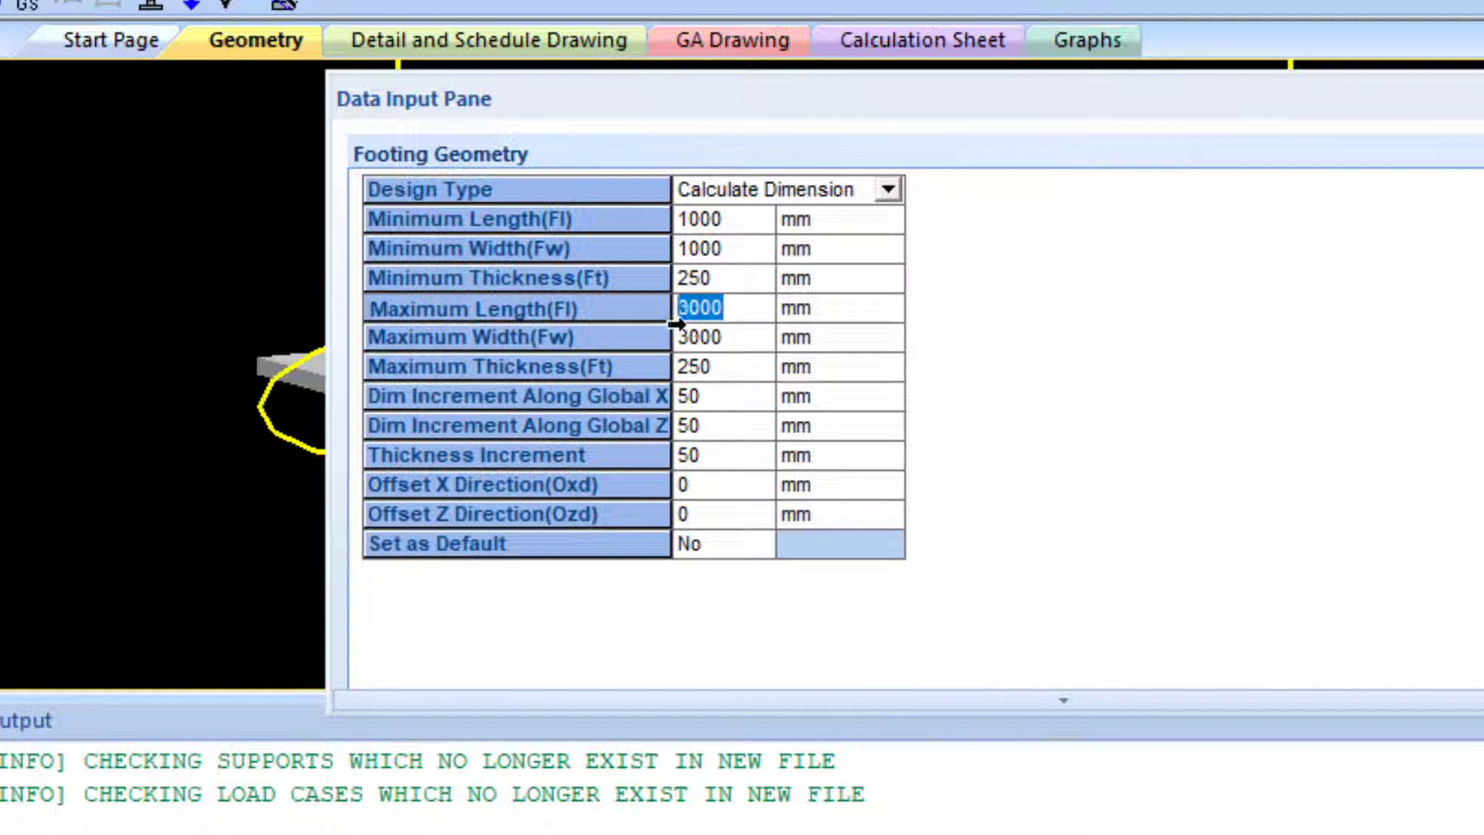
pyautogui.write('2500')
pyautogui.click(748, 337)
pyautogui.press('BackSpace')
pyautogui.press('BackSpace')
pyautogui.press('BackSpace')
pyautogui.press('BackSpace')
pyautogui.write('2500')
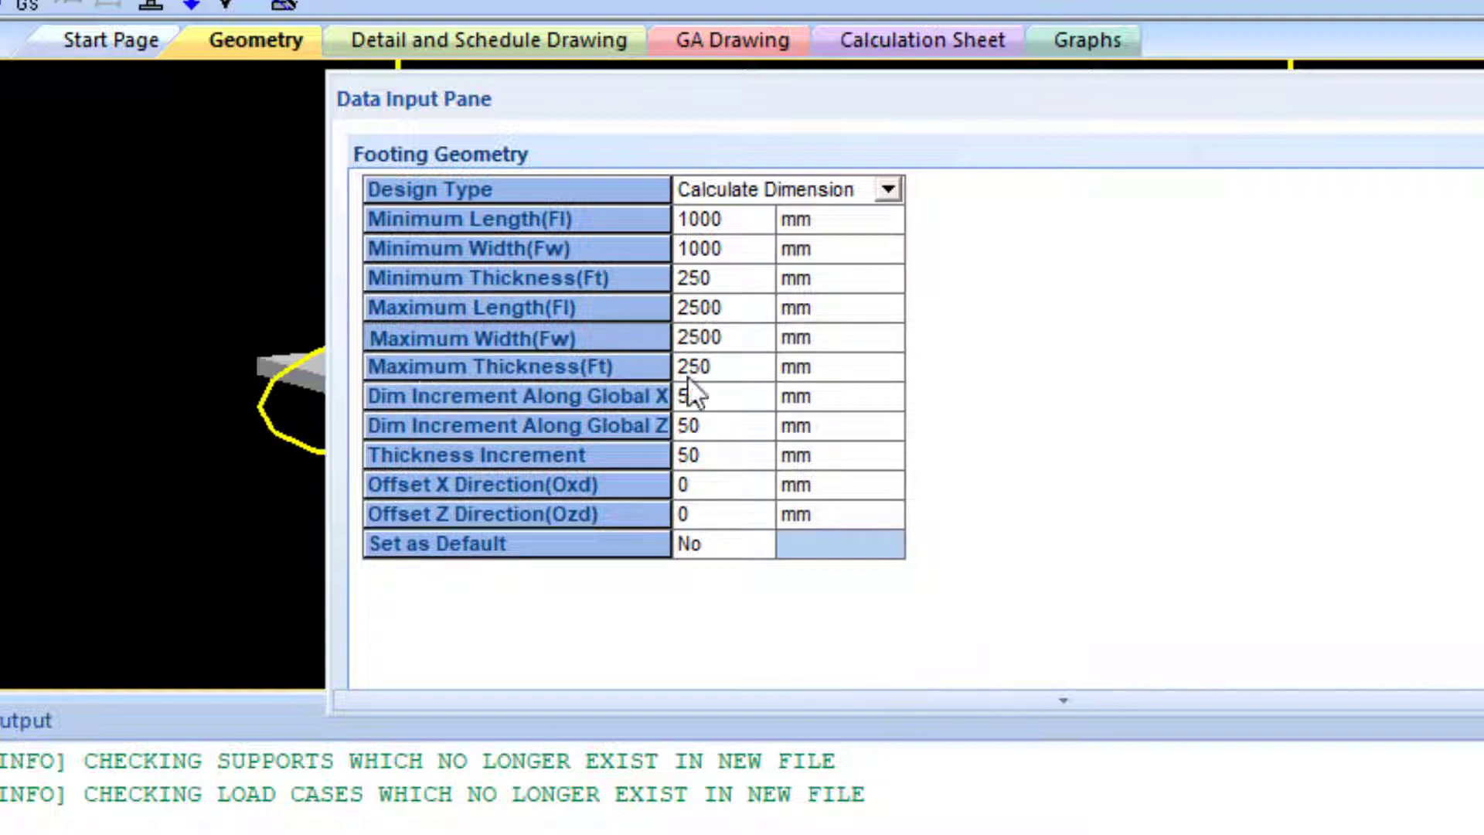
# - Make the footing geometry parameters the default by changing Set as Default to Yes
pyautogui.click(714, 371)
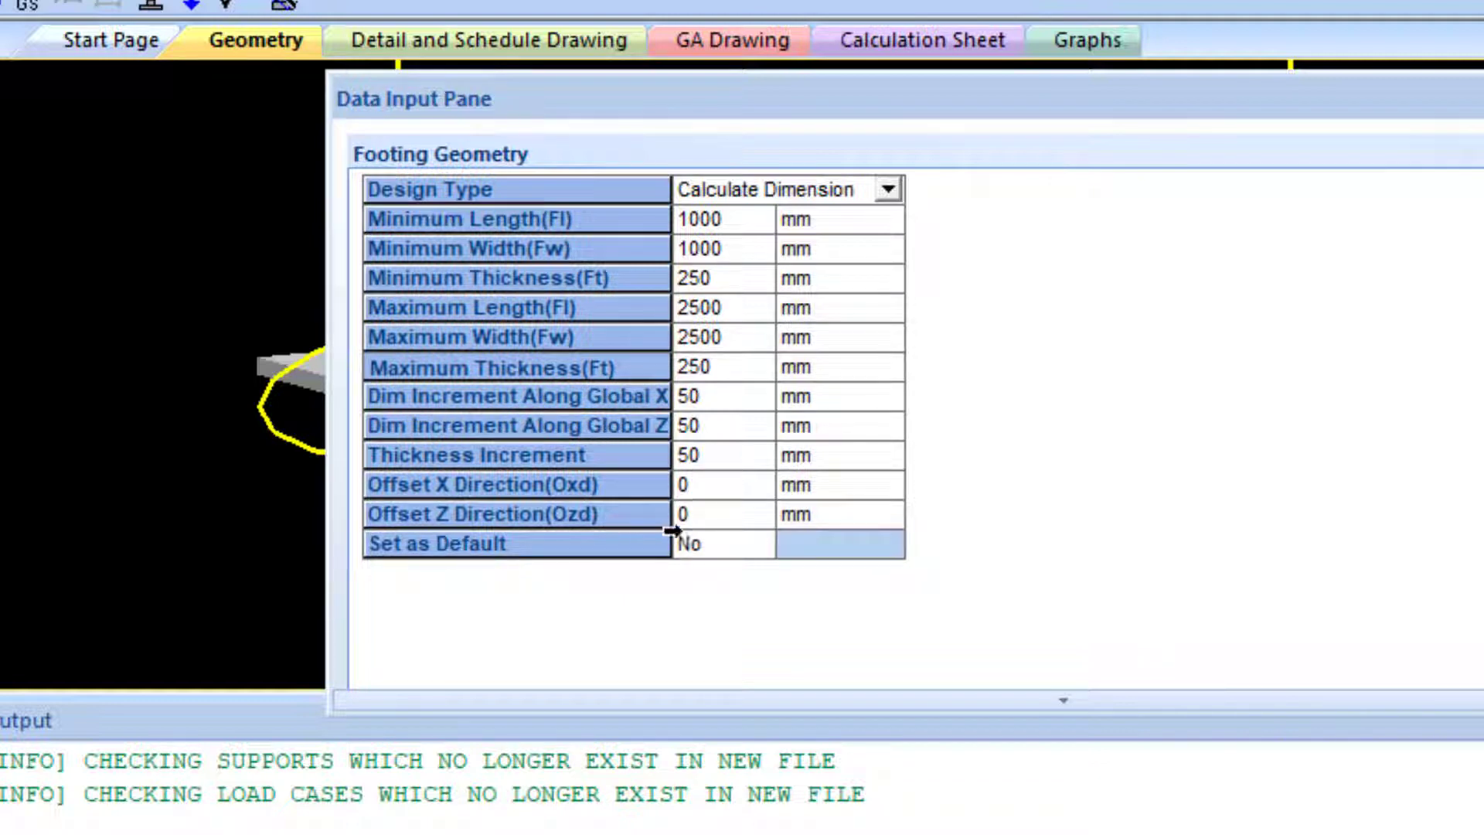
pyautogui.click(717, 542)
pyautogui.click(716, 579)
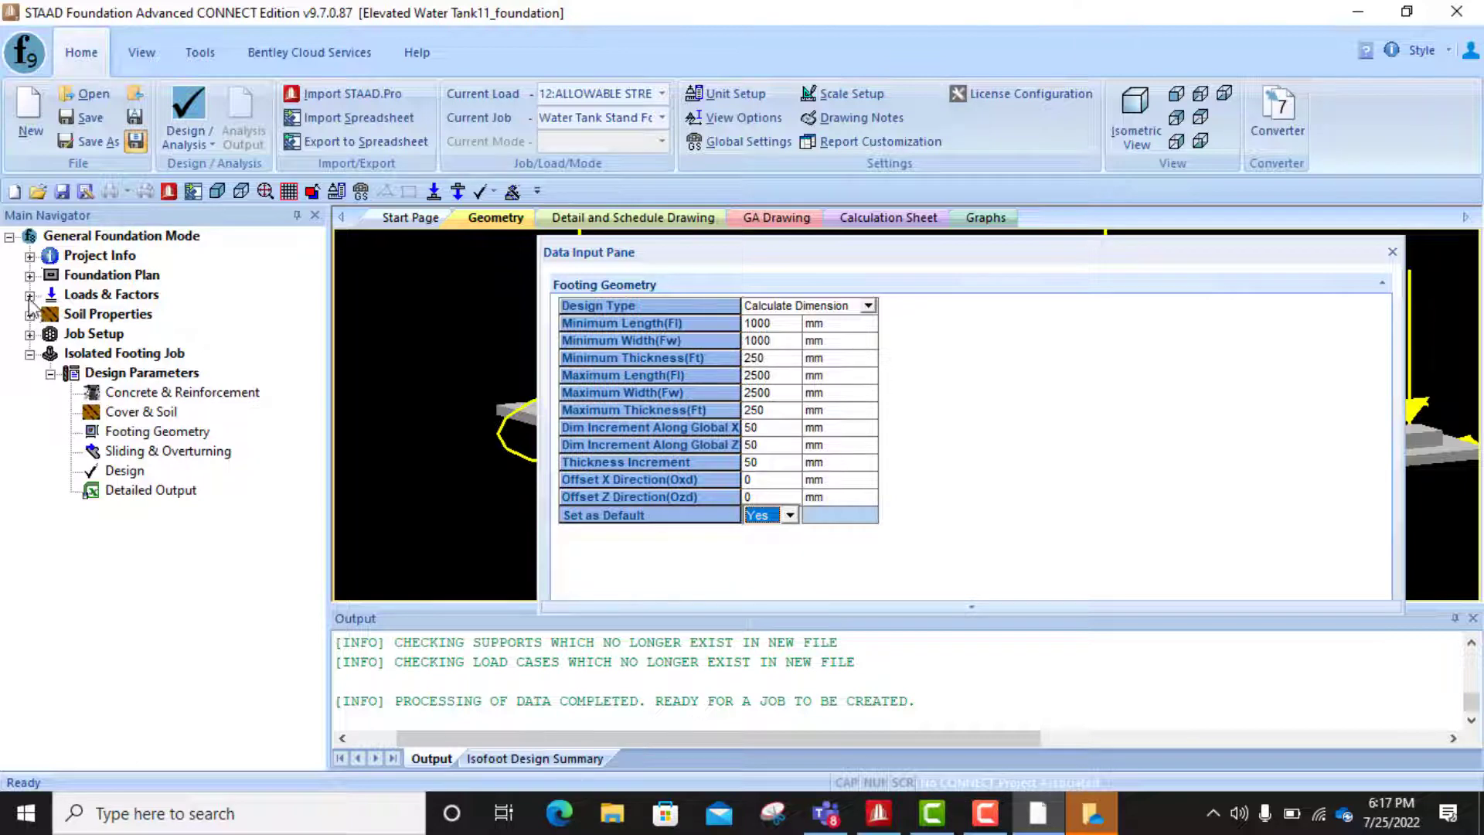
# - In Loads & Factors, batch-apply the Service load case type to the allowable stress combinations, Load Cases 12 to 26
pyautogui.click(29, 296)
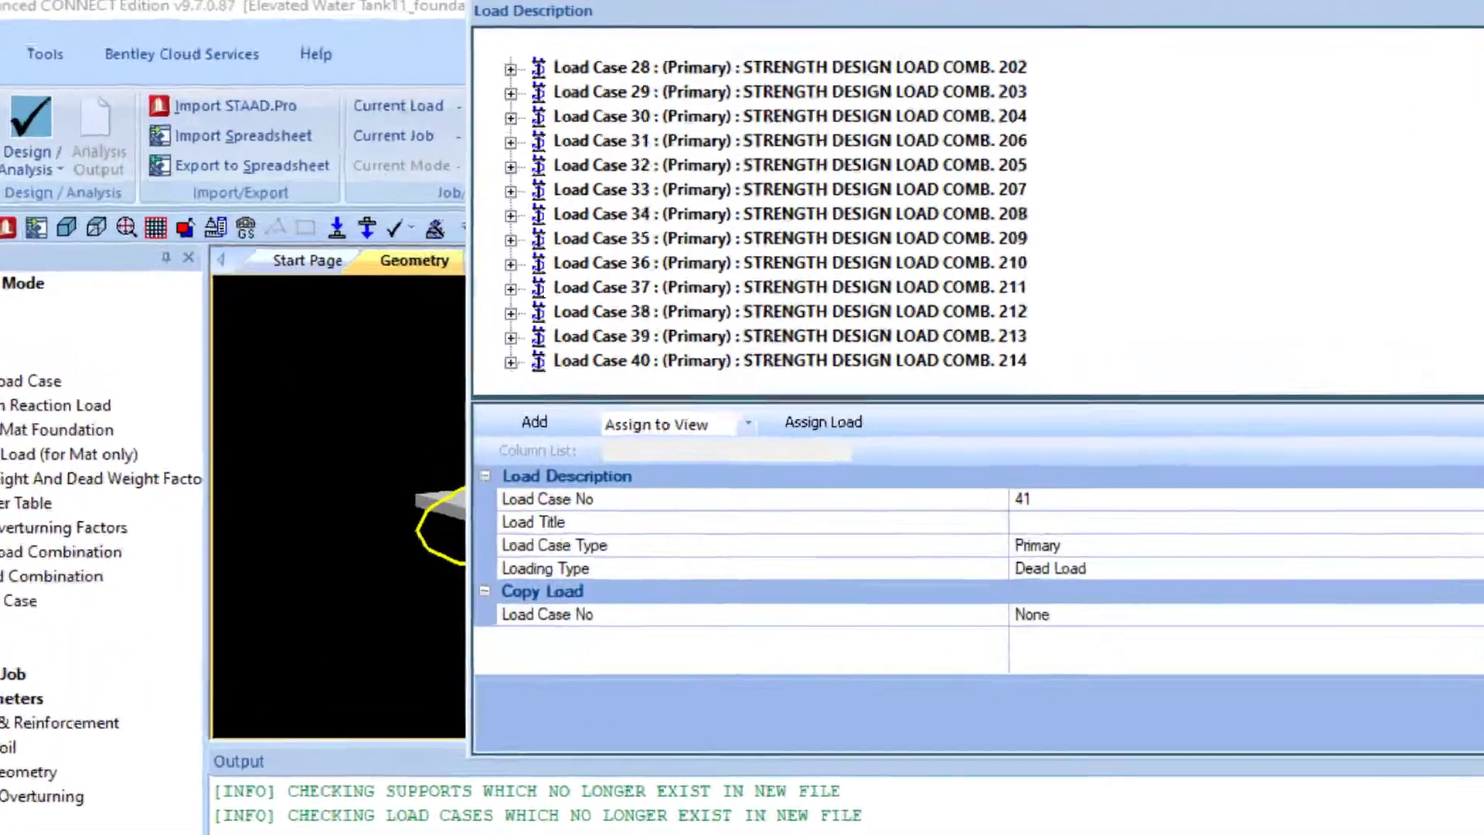
pyautogui.scroll(6, 759, 316)
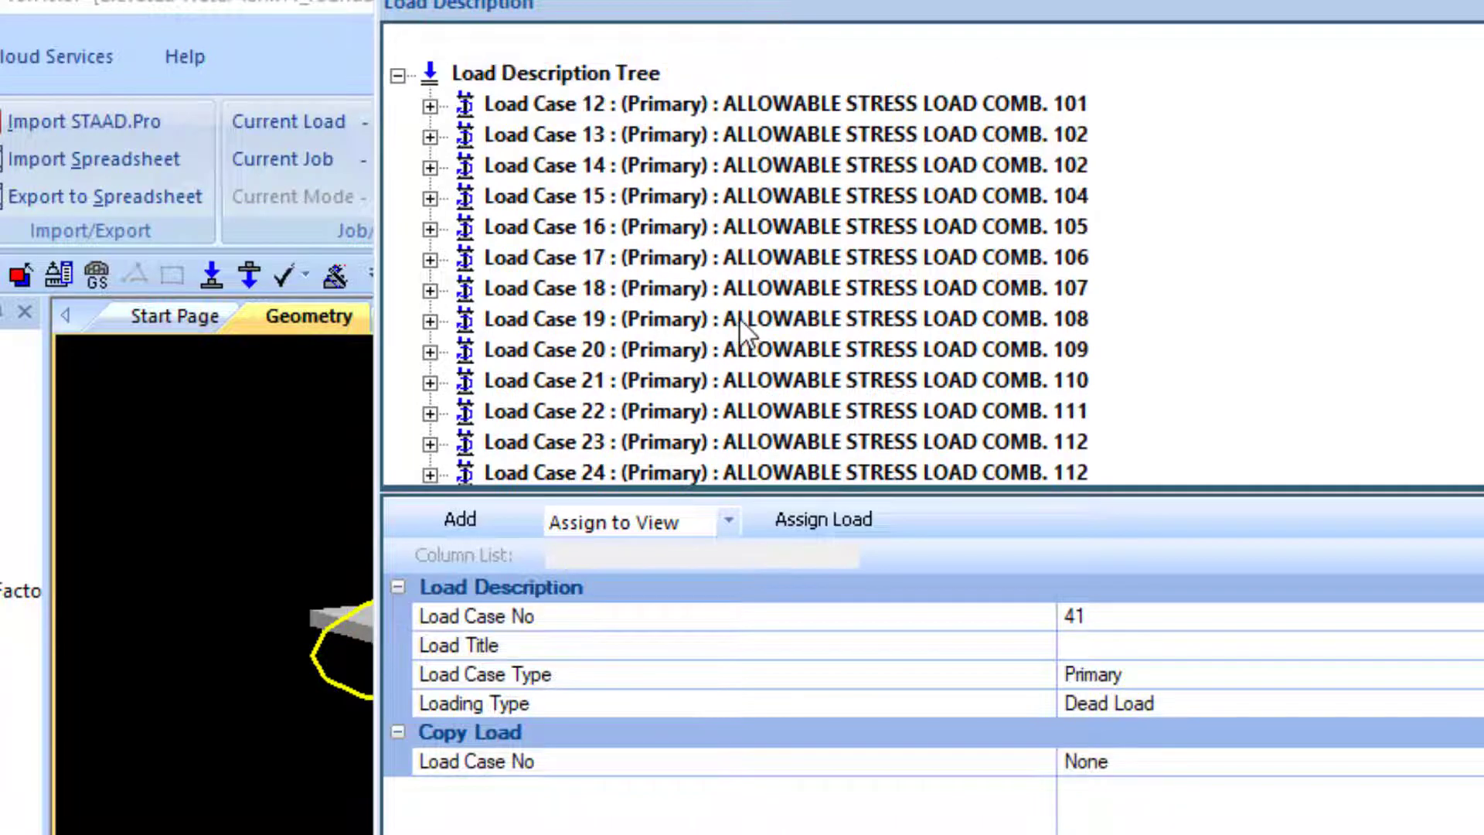
pyautogui.click(650, 100)
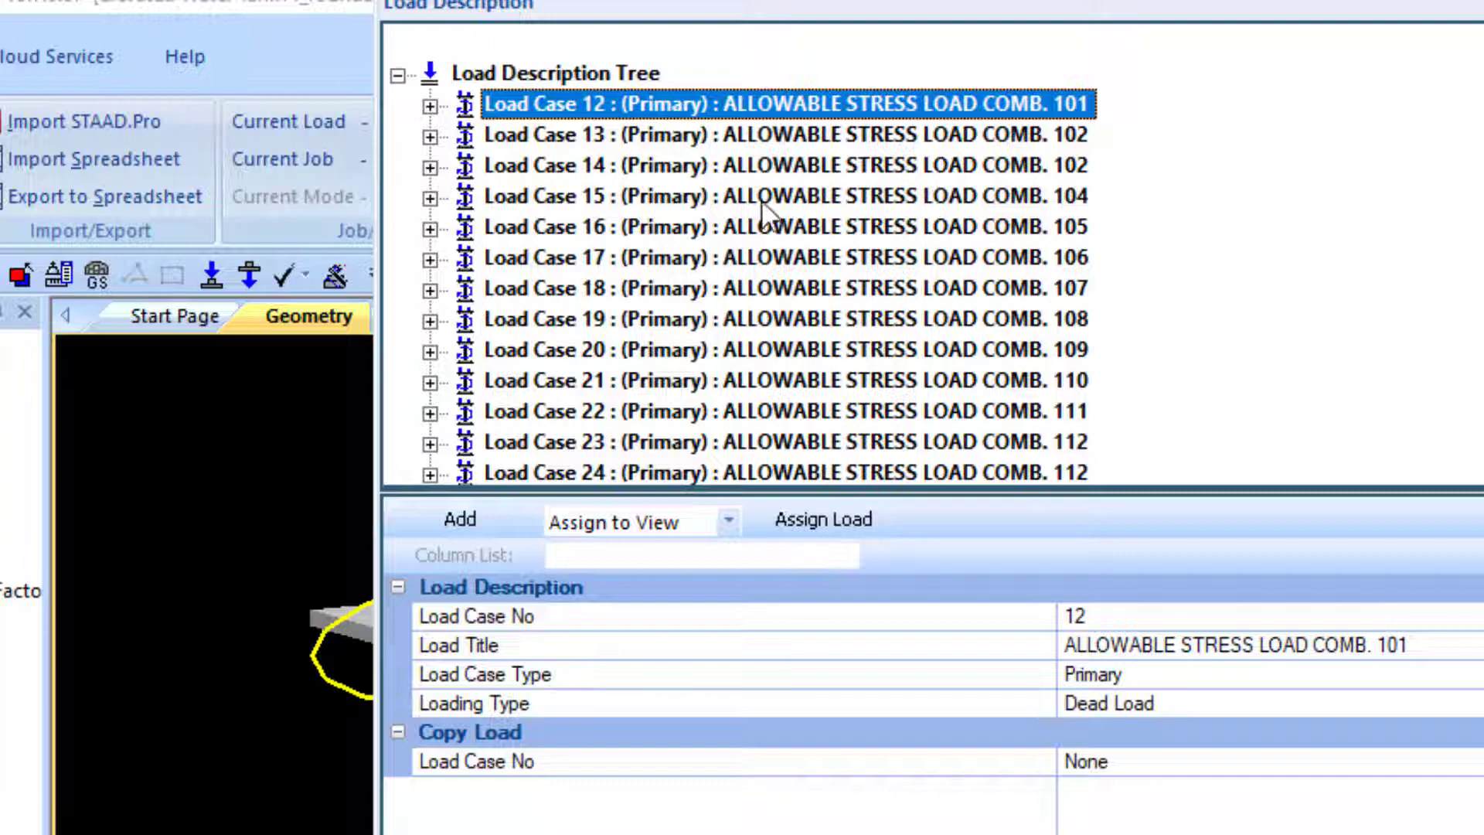
pyautogui.scroll(-2, 772, 270)
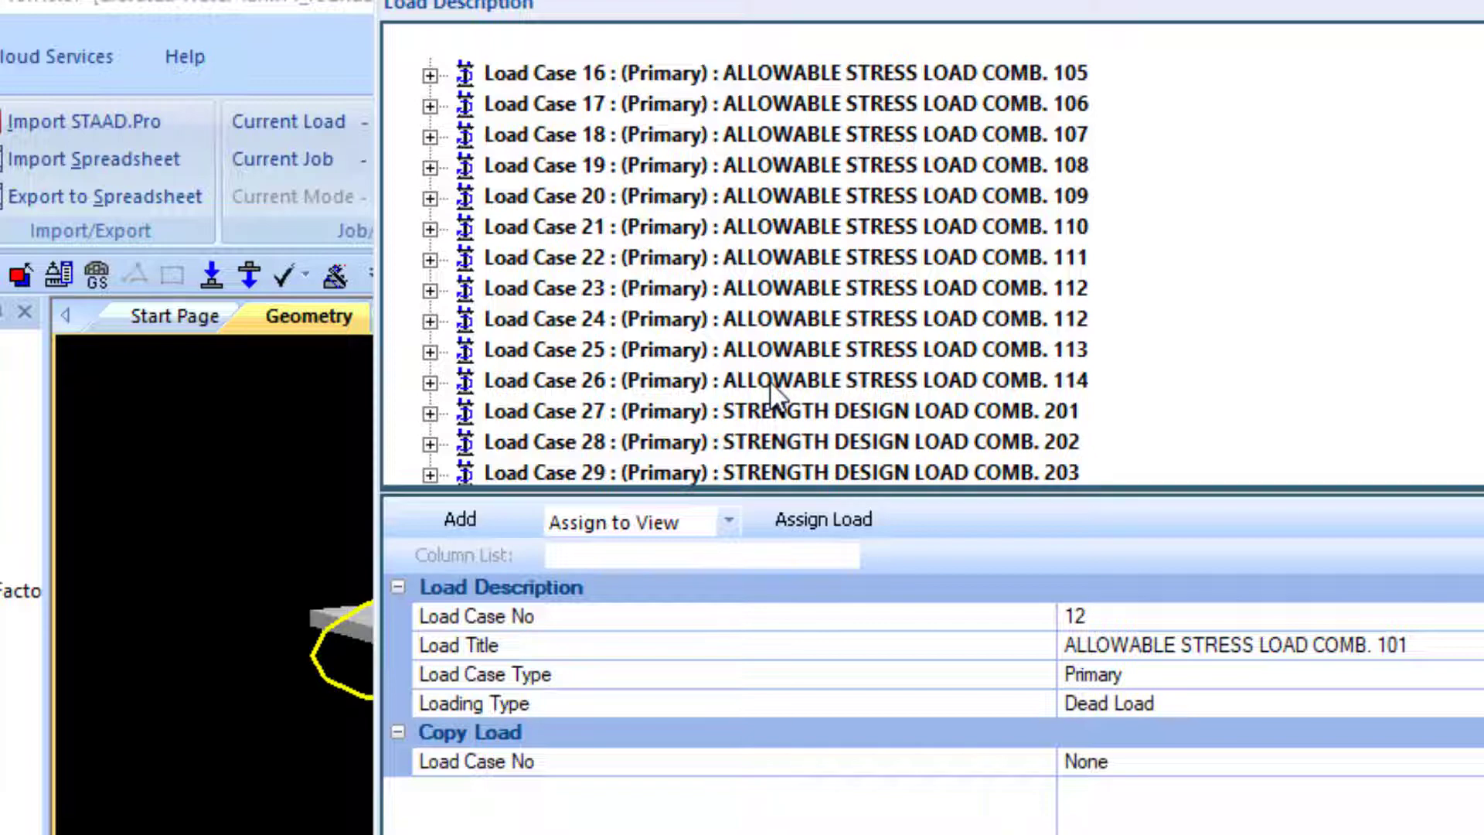
pyautogui.keyDown('shift'); pyautogui.click(770, 383); pyautogui.keyUp('shift')
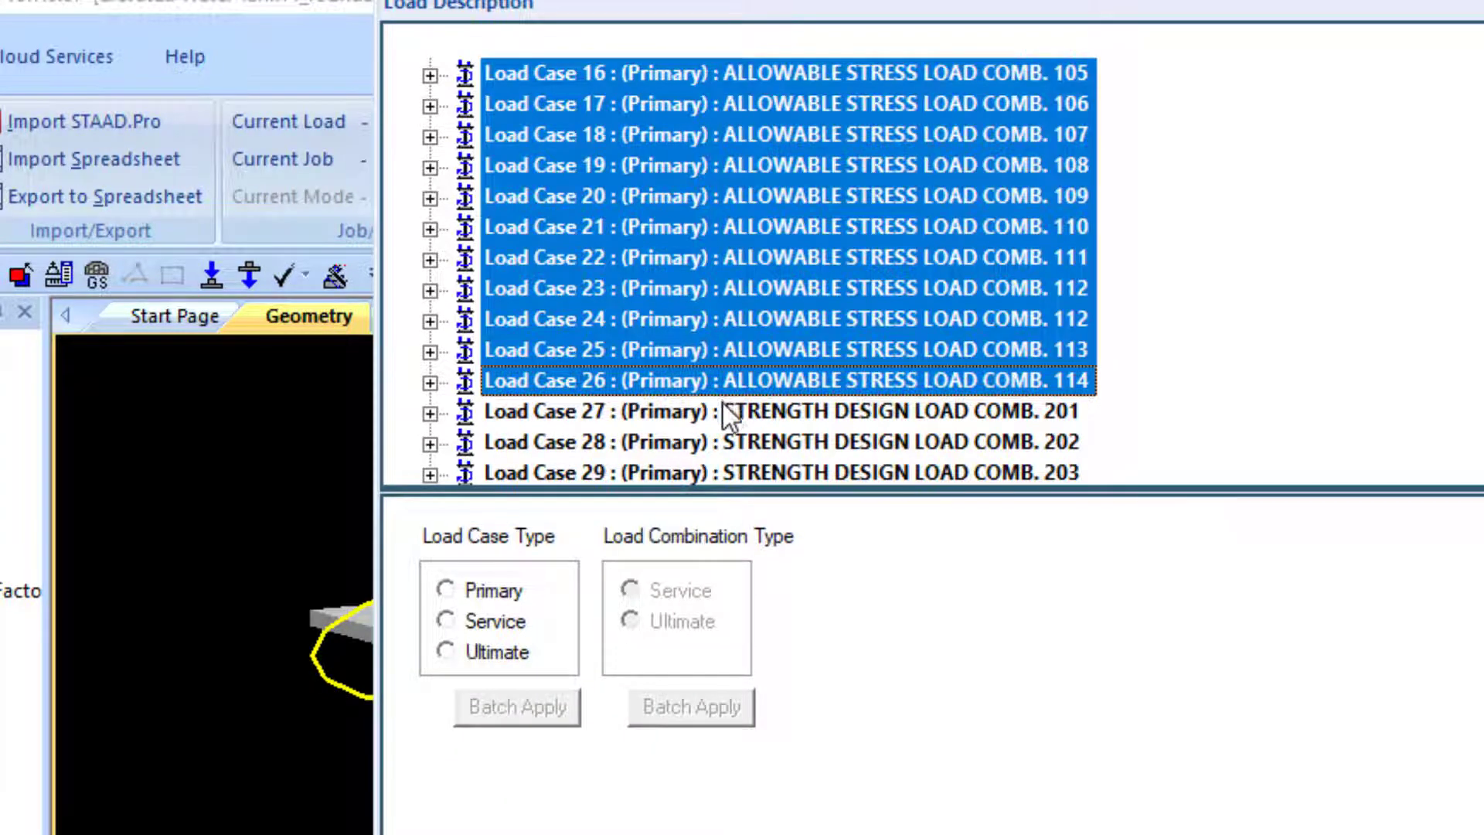
pyautogui.click(447, 622)
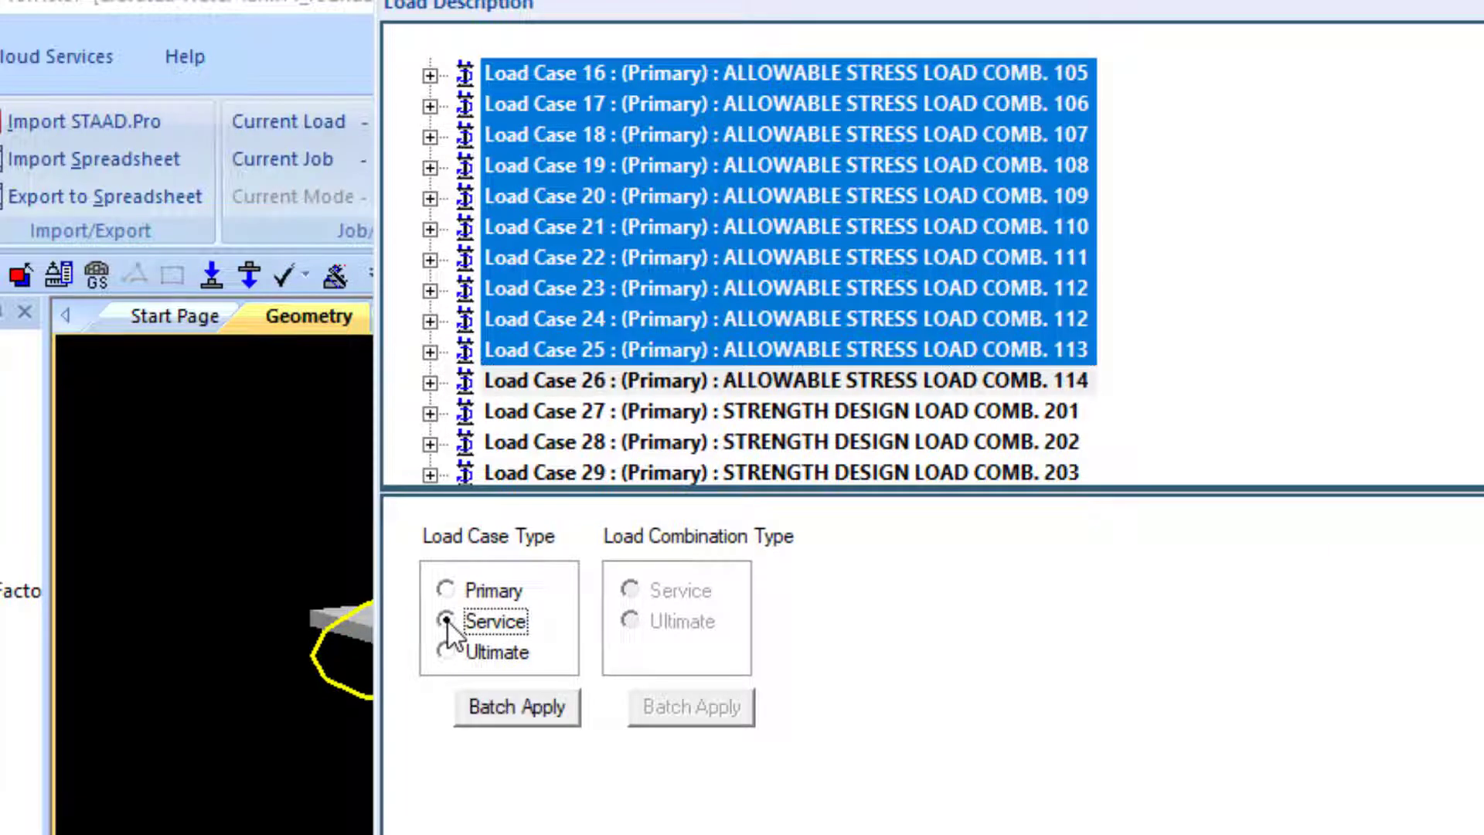
pyautogui.click(513, 707)
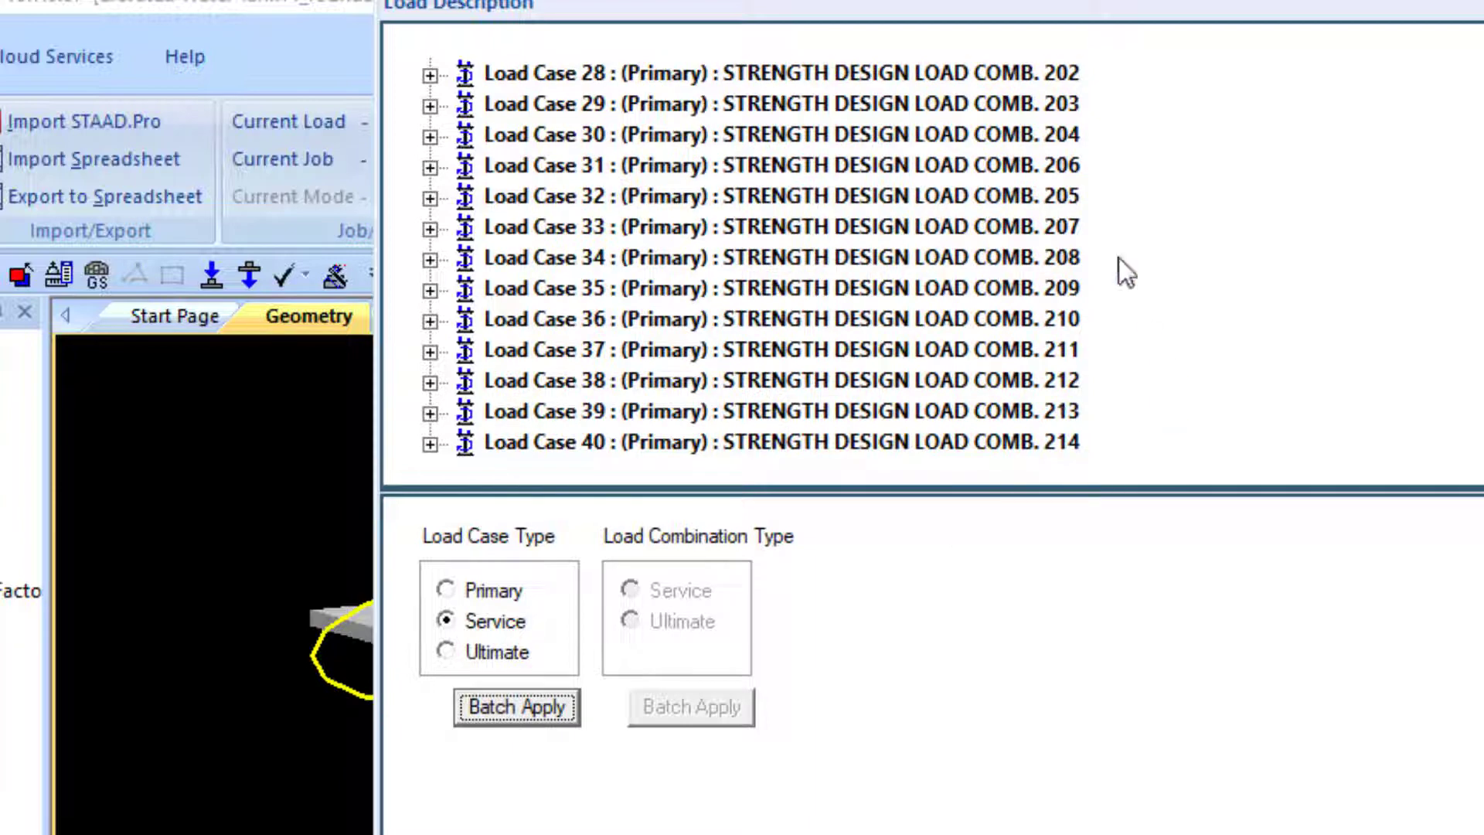
# - Batch-apply the Ultimate load case type to the strength design combinations, Load Cases 27 to 40, and close the load description
pyautogui.scroll(2, 781, 232)
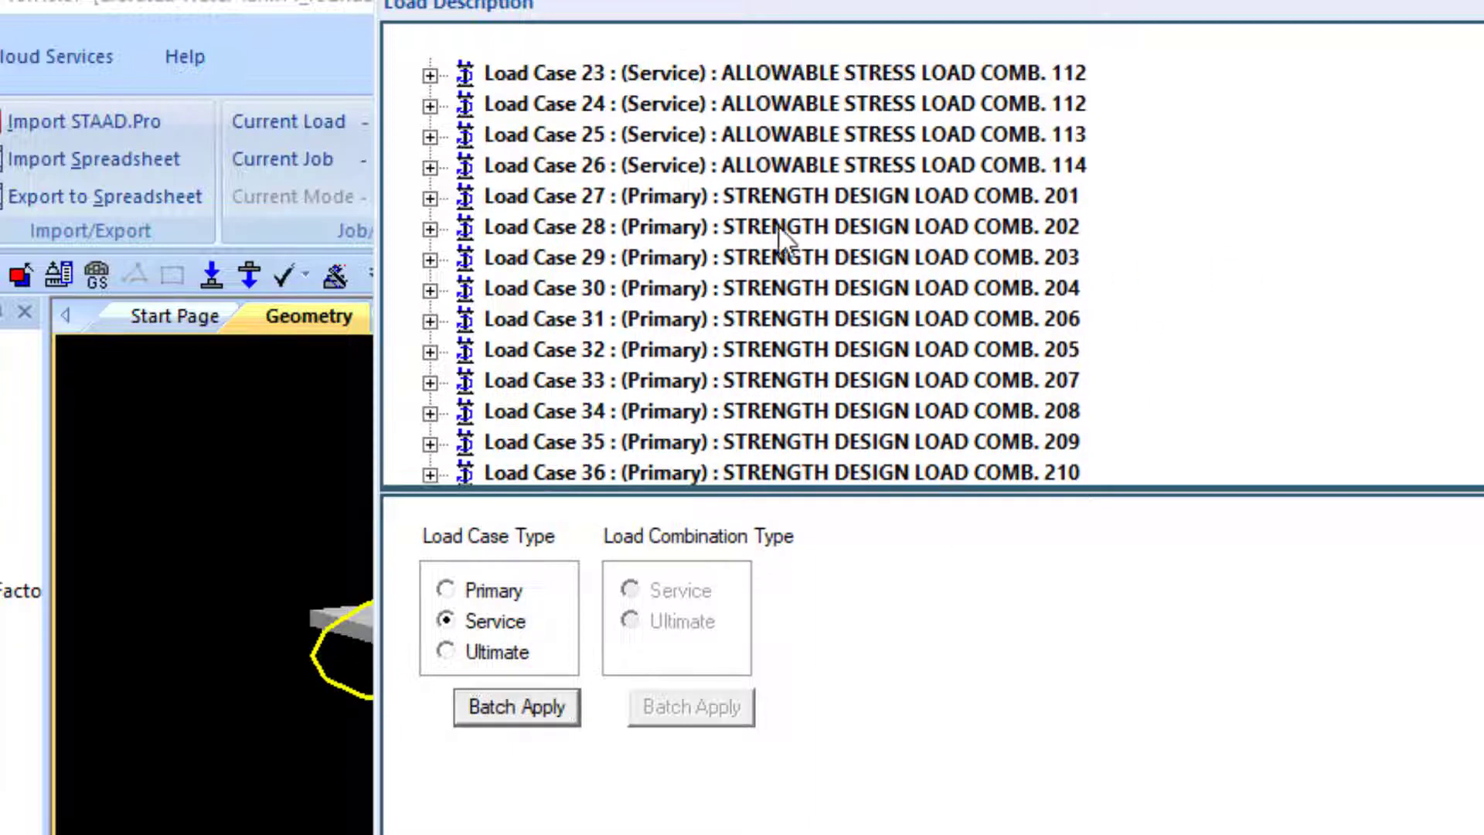
pyautogui.click(686, 196)
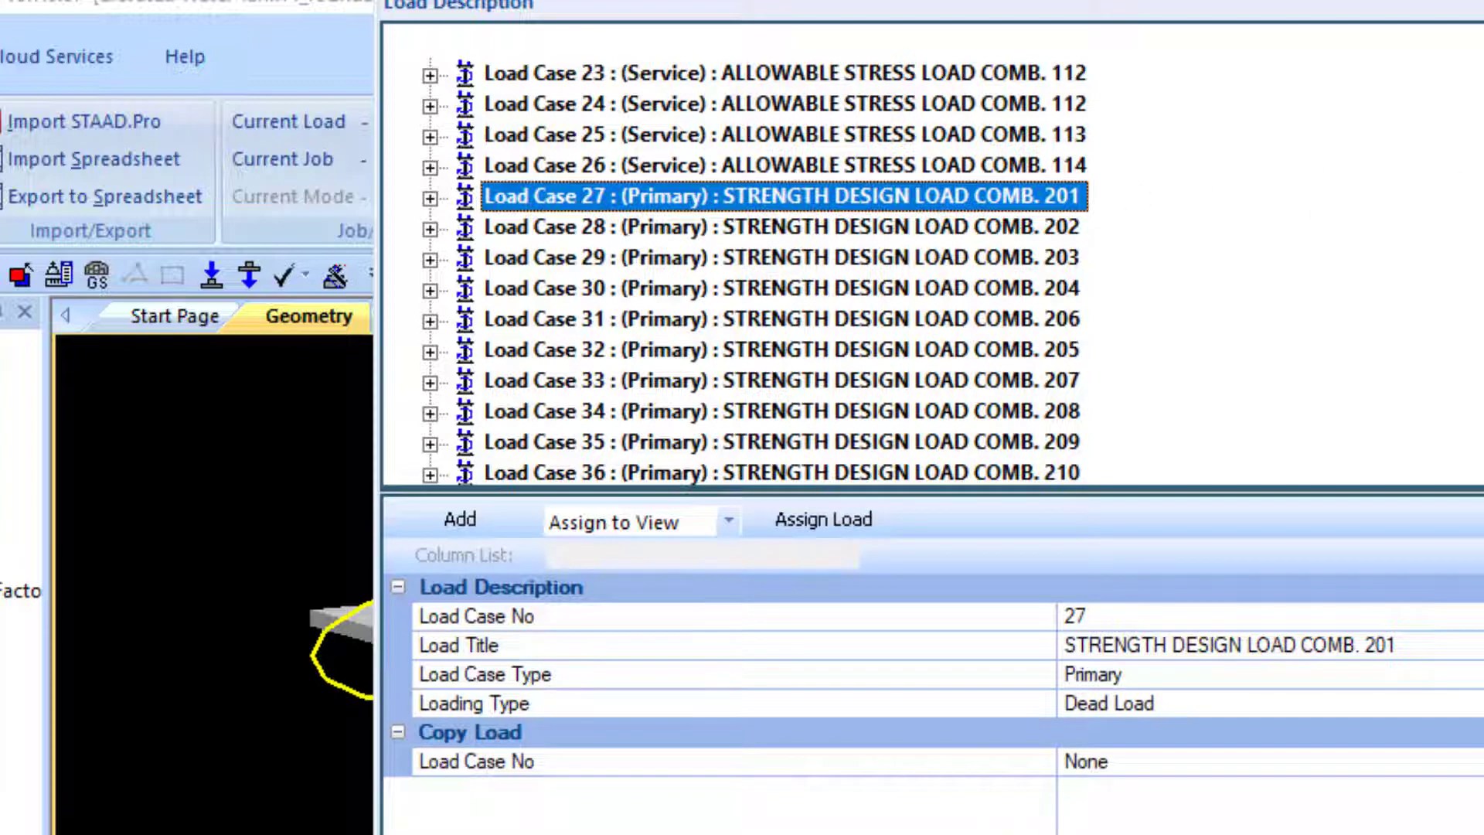
pyautogui.scroll(-2, 784, 271)
pyautogui.keyDown('shift'); pyautogui.click(860, 439); pyautogui.keyUp('shift')
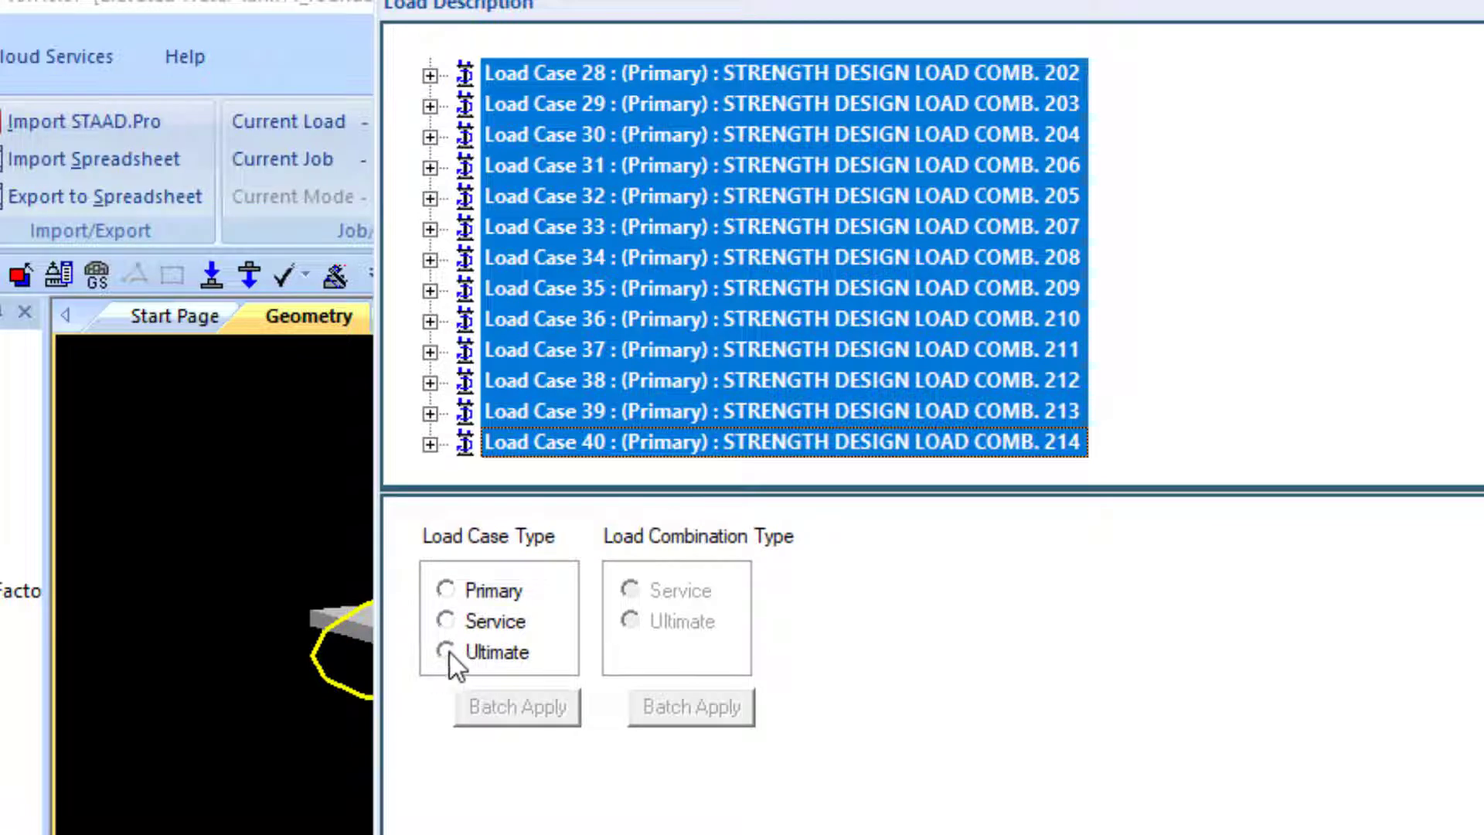
pyautogui.click(447, 651)
pyautogui.click(517, 709)
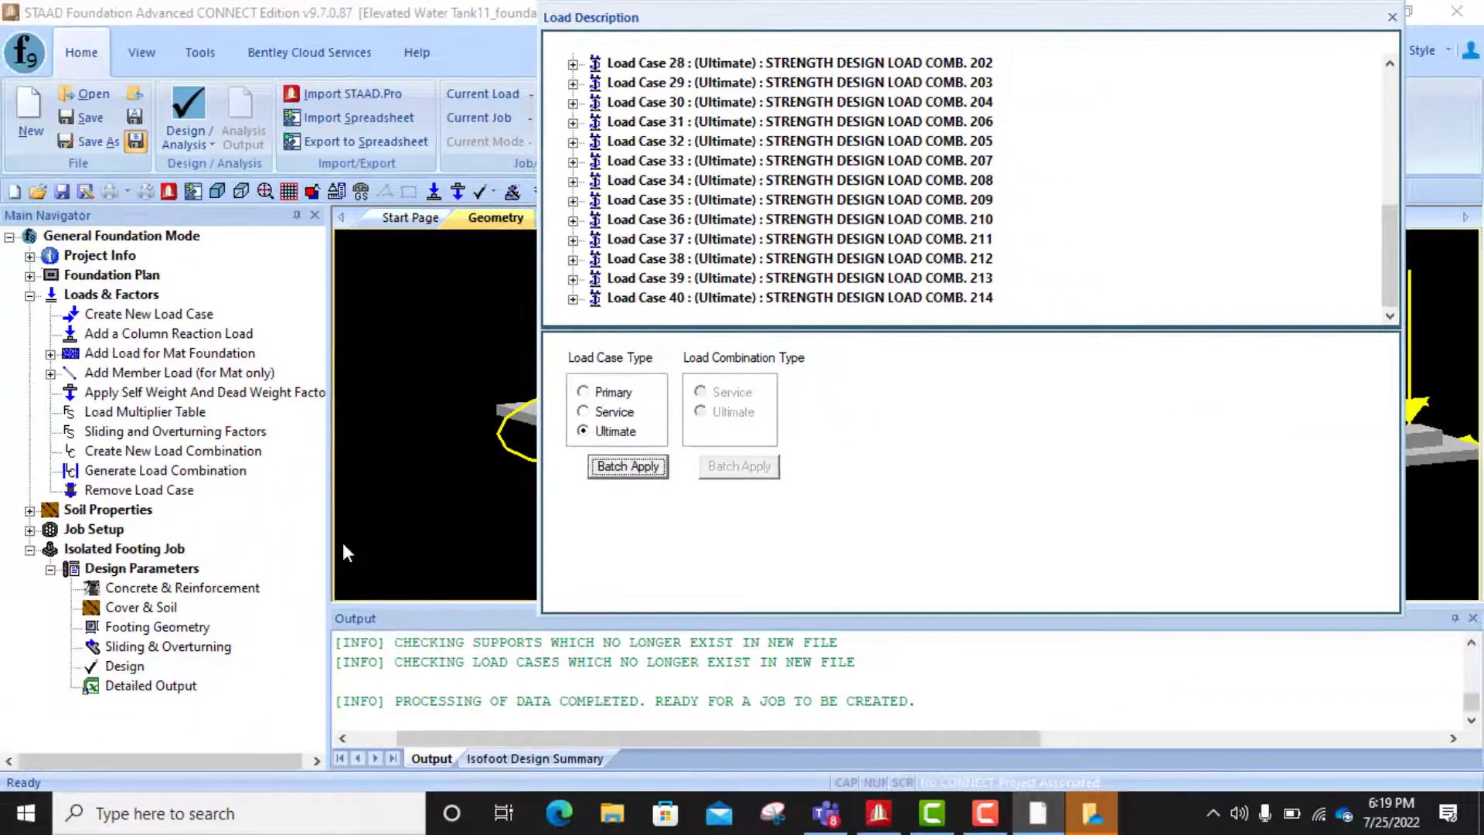
pyautogui.click(1391, 17)
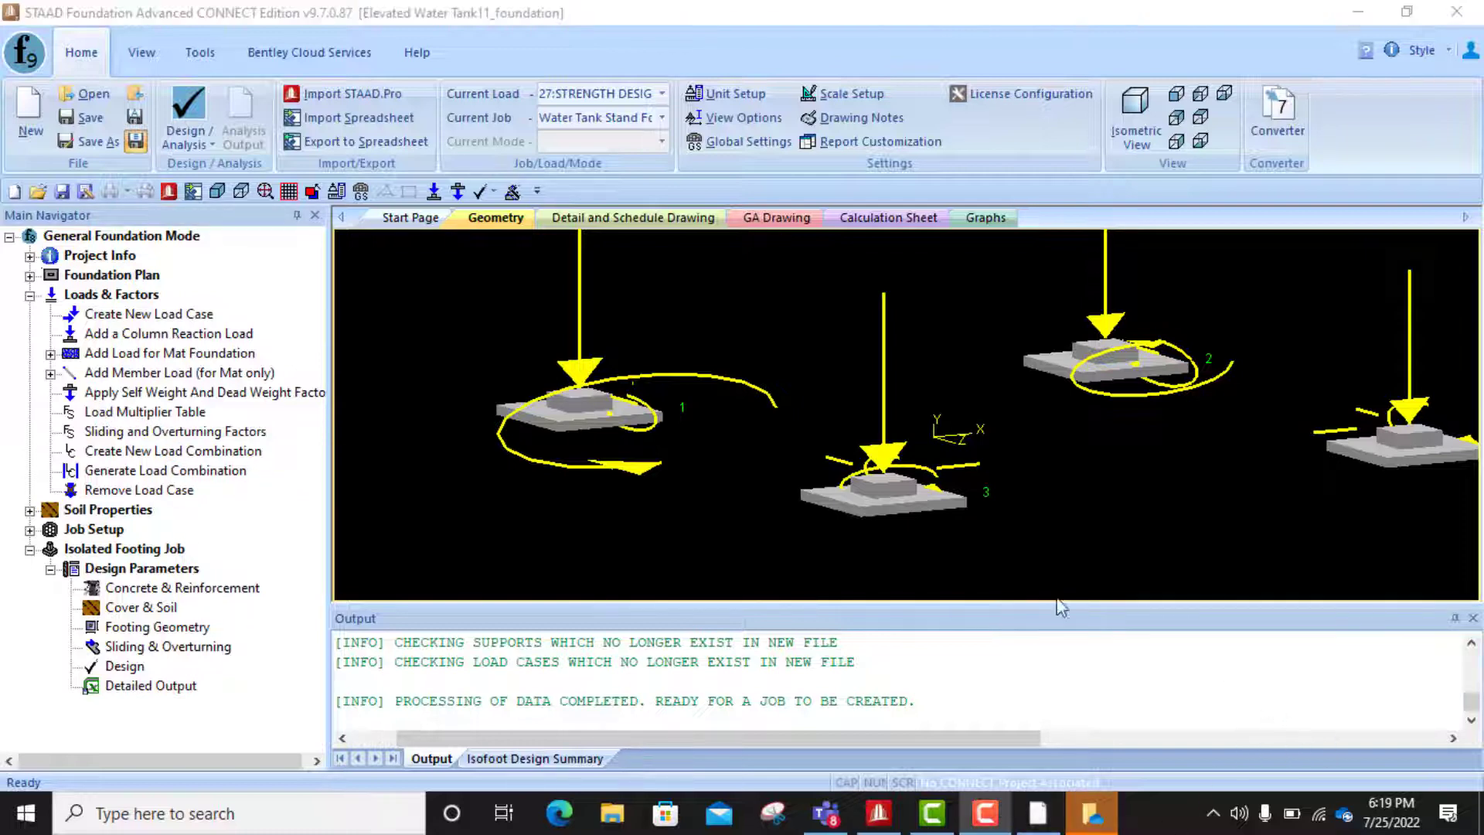
# - In the foundation plan's pedestal and anchor bolt data, consider the pedestal for support 1 and set its height to 1.5 m
pyautogui.click(30, 297)
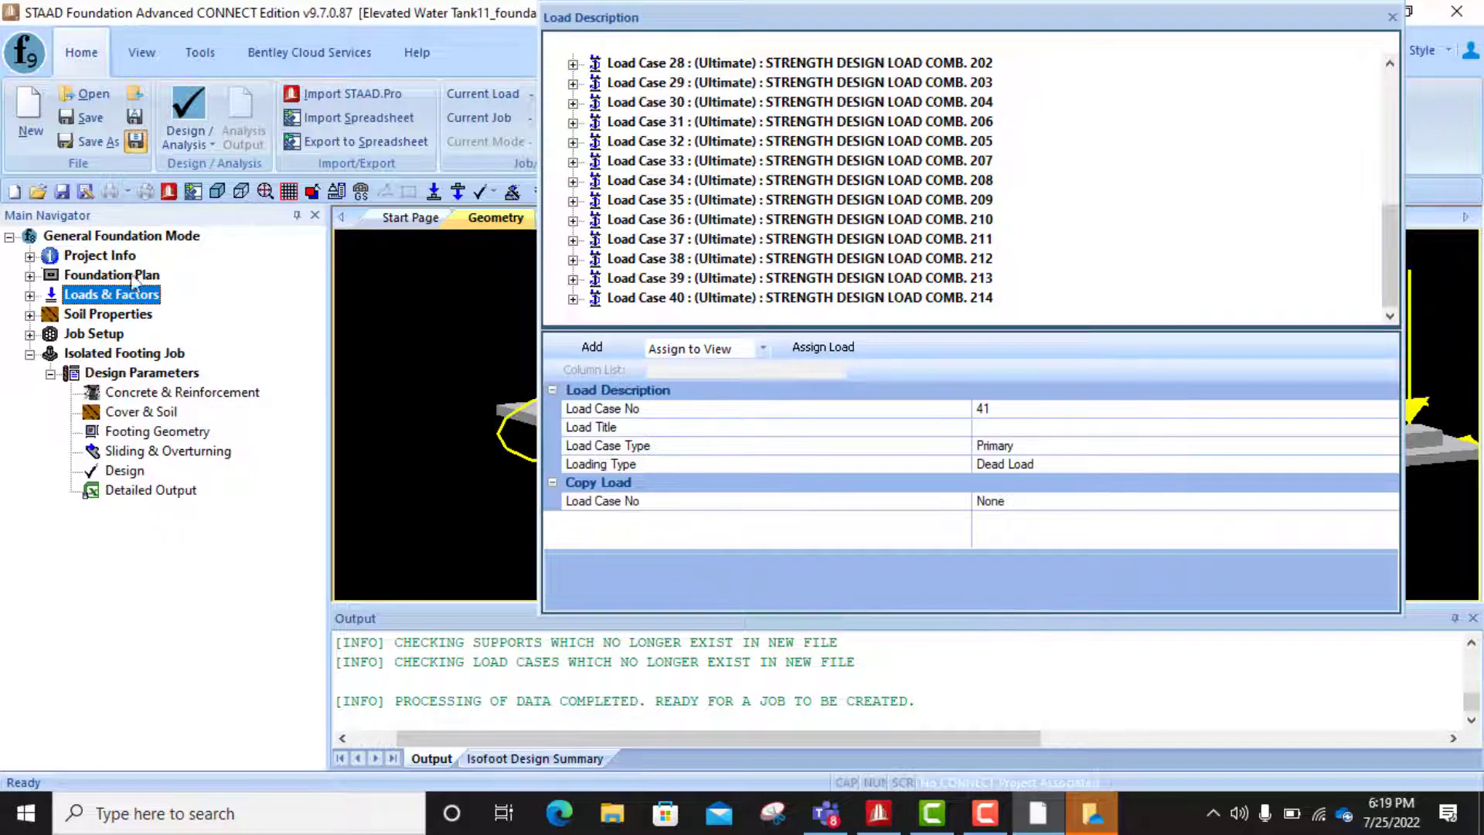
pyautogui.click(30, 280)
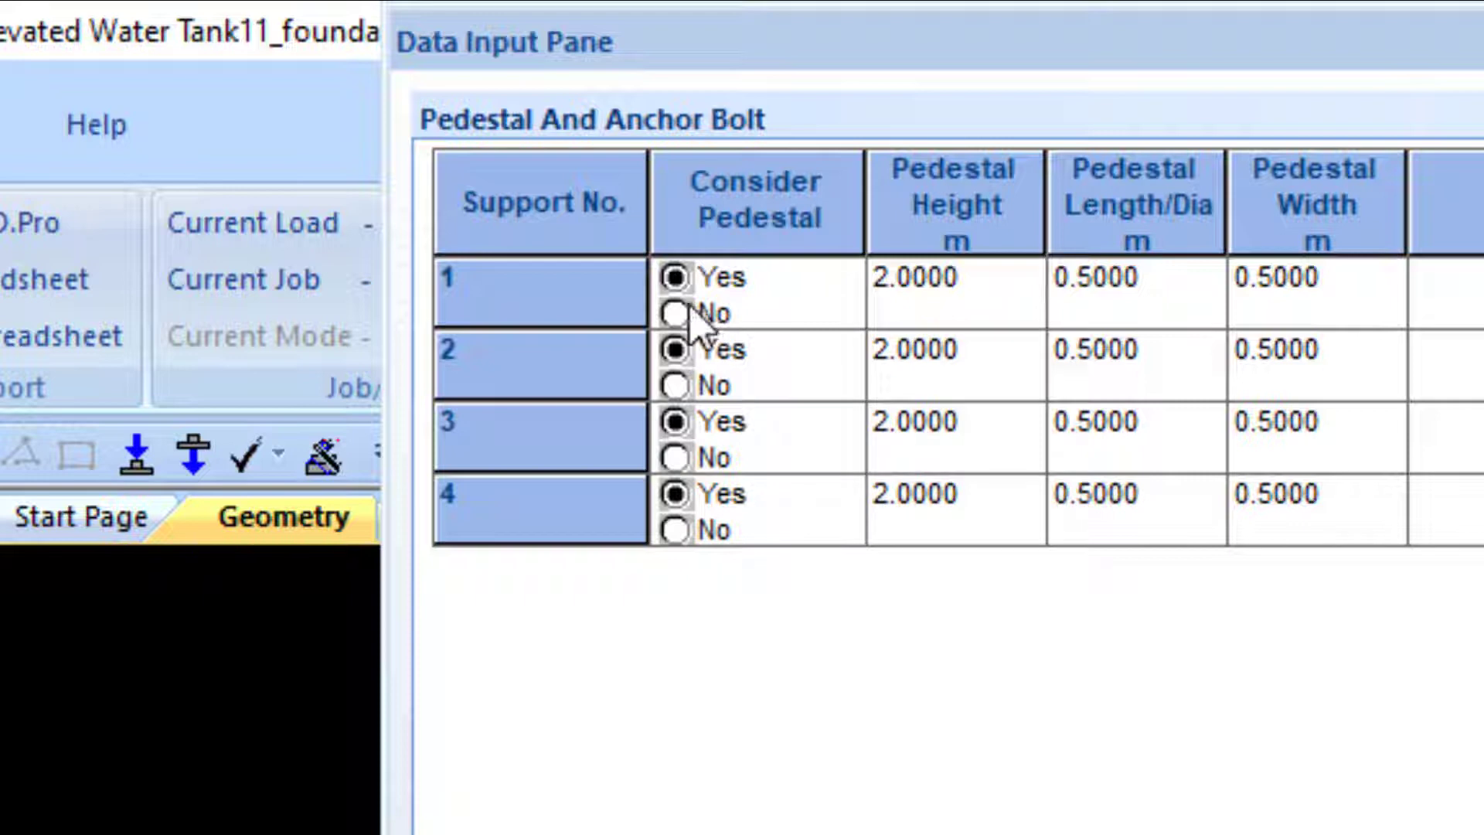
pyautogui.click(675, 283)
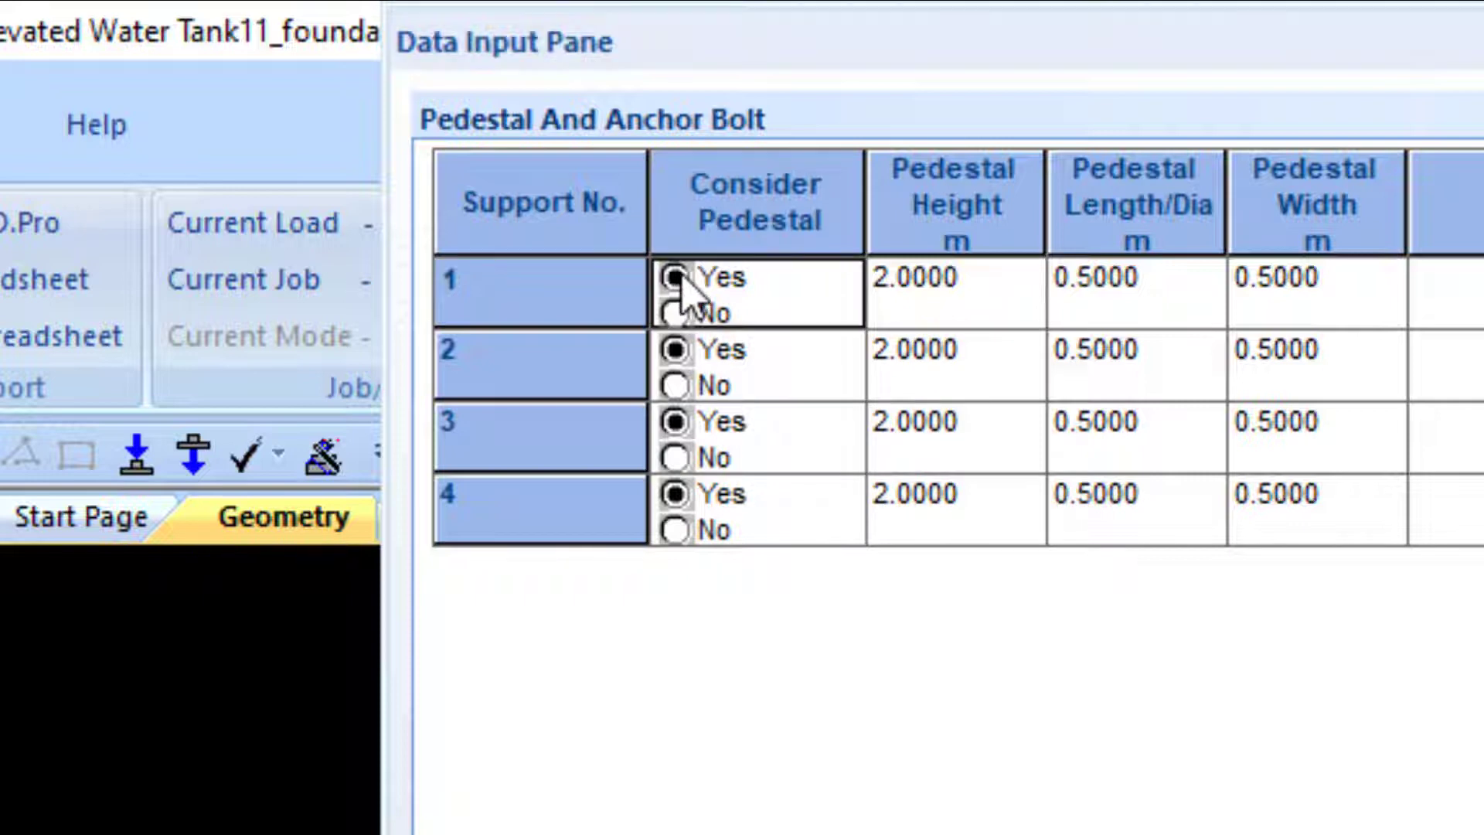
pyautogui.click(983, 290)
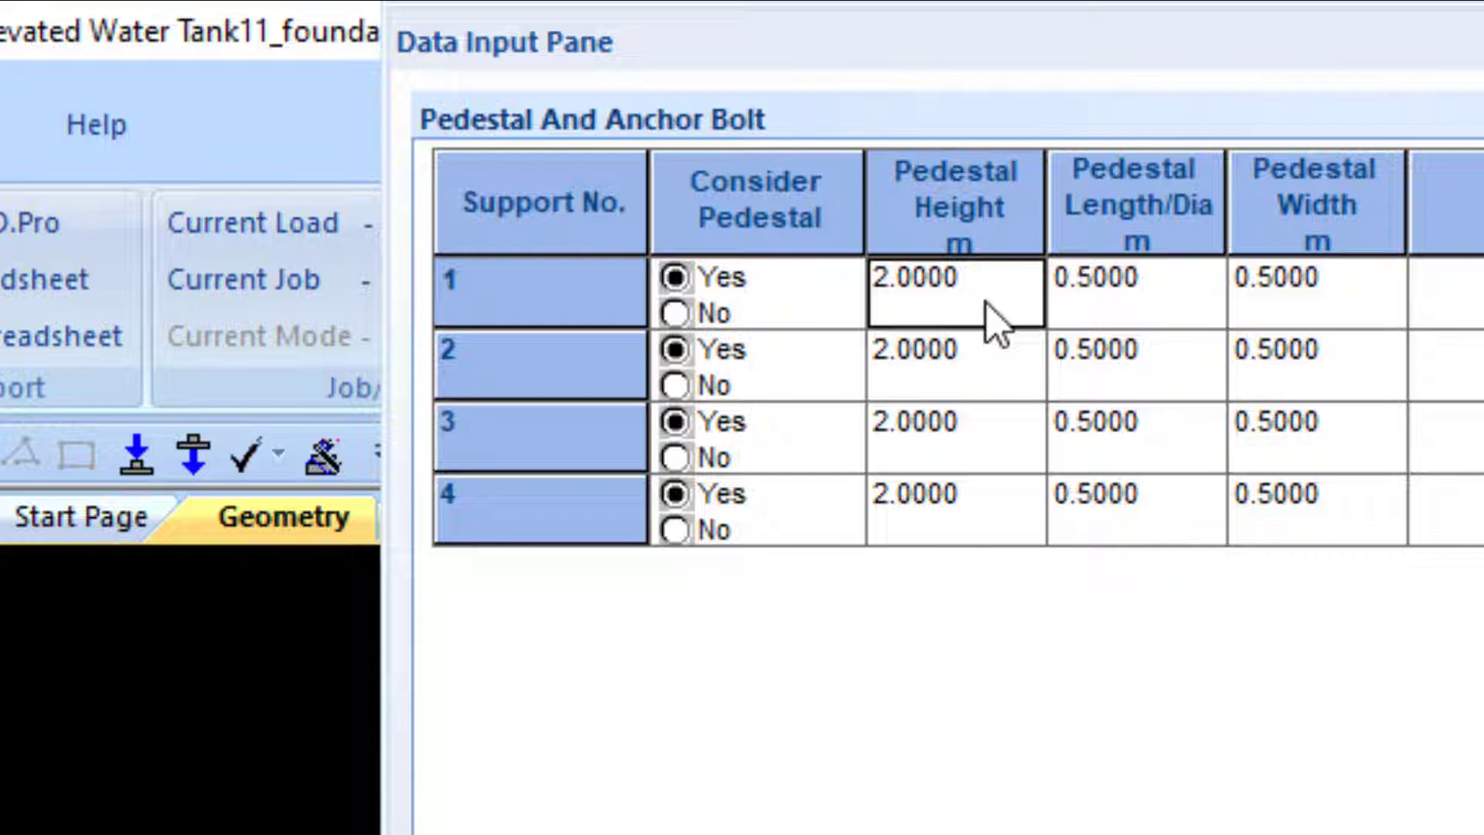
pyautogui.click(966, 290)
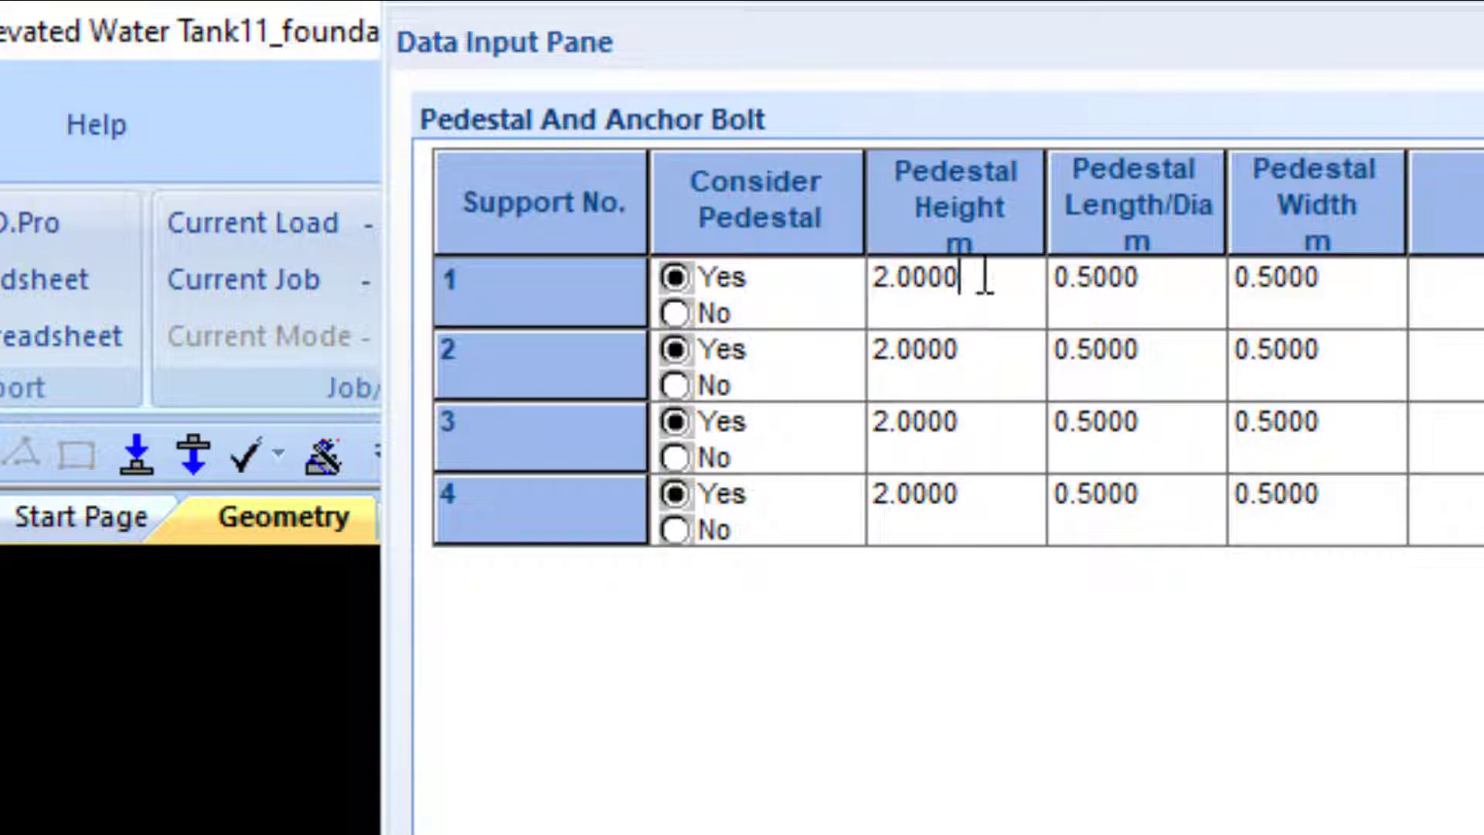
pyautogui.moveTo(974, 280); pyautogui.dragTo(874, 291)
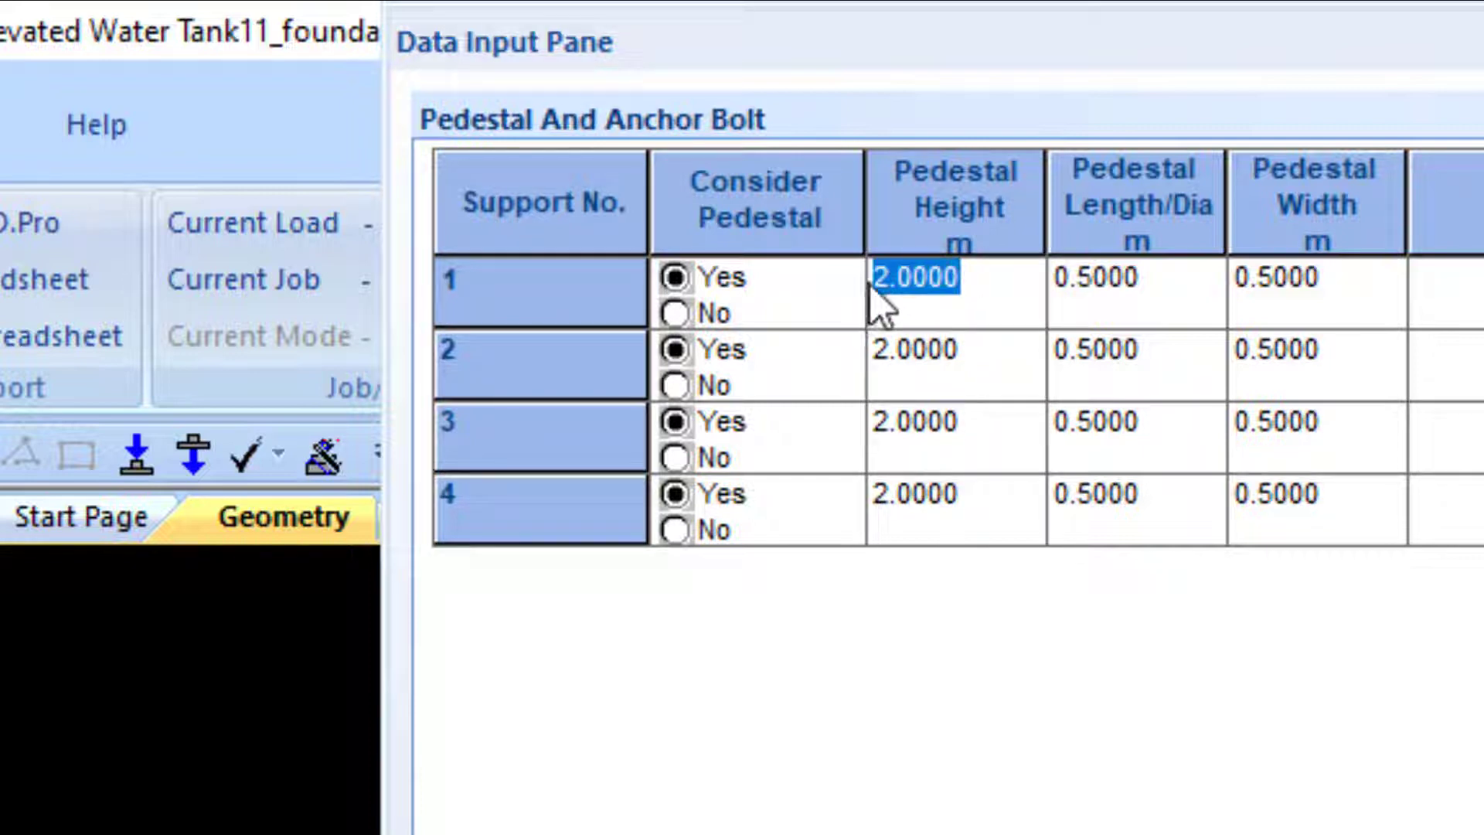
pyautogui.write('1')
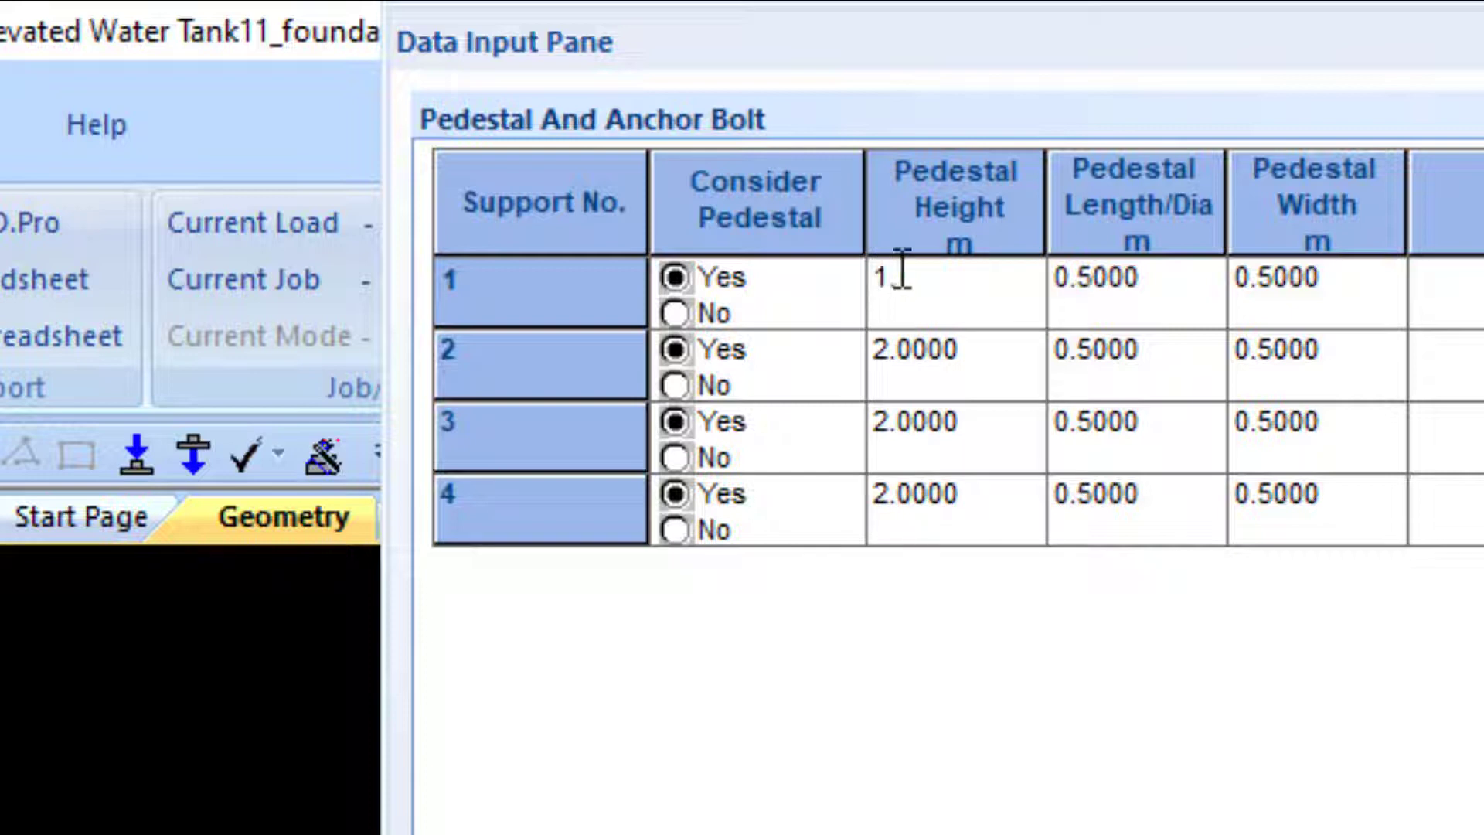
pyautogui.write('.5')
pyautogui.click(983, 364)
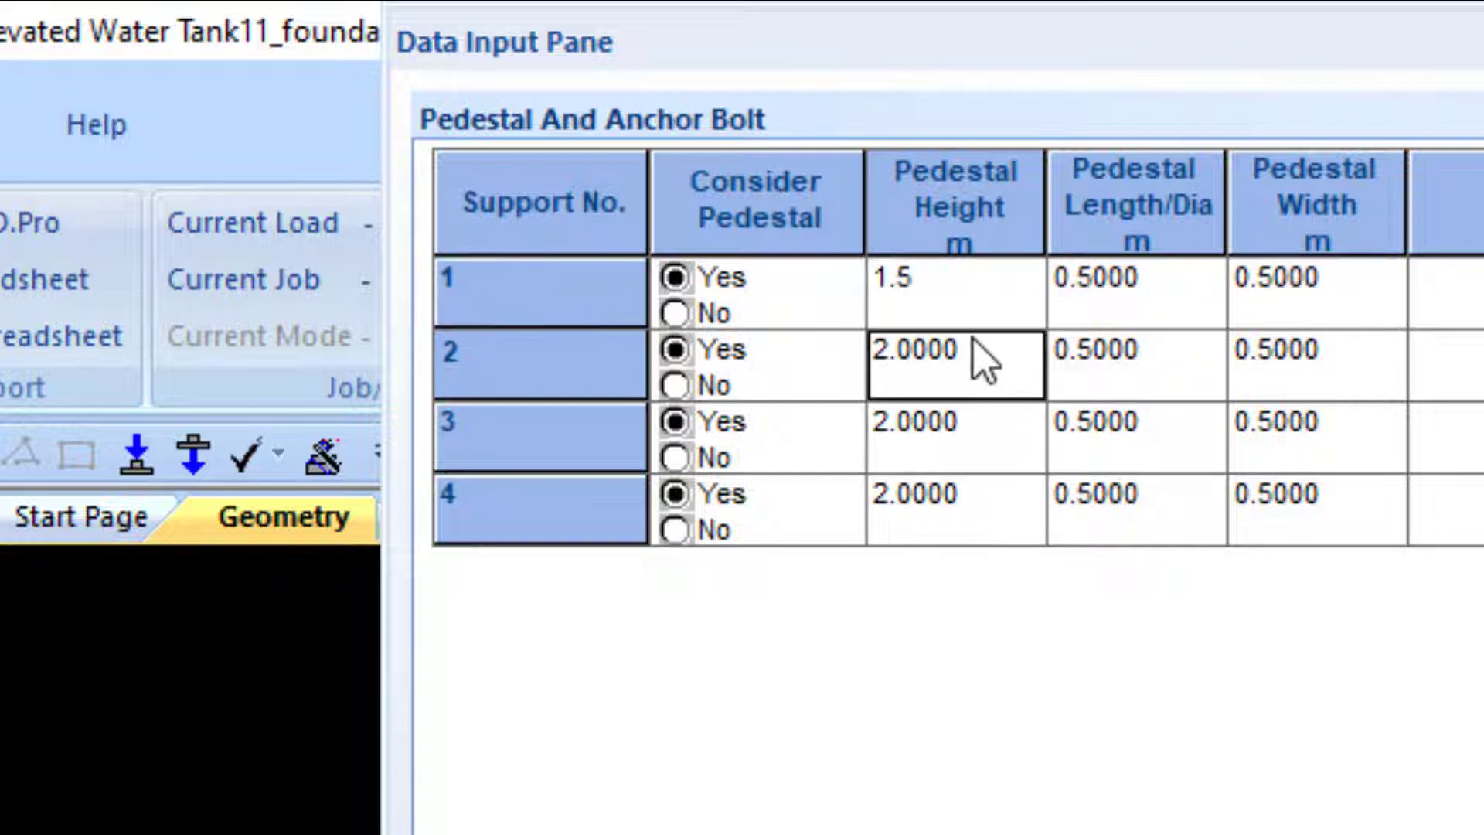
pyautogui.click(969, 297)
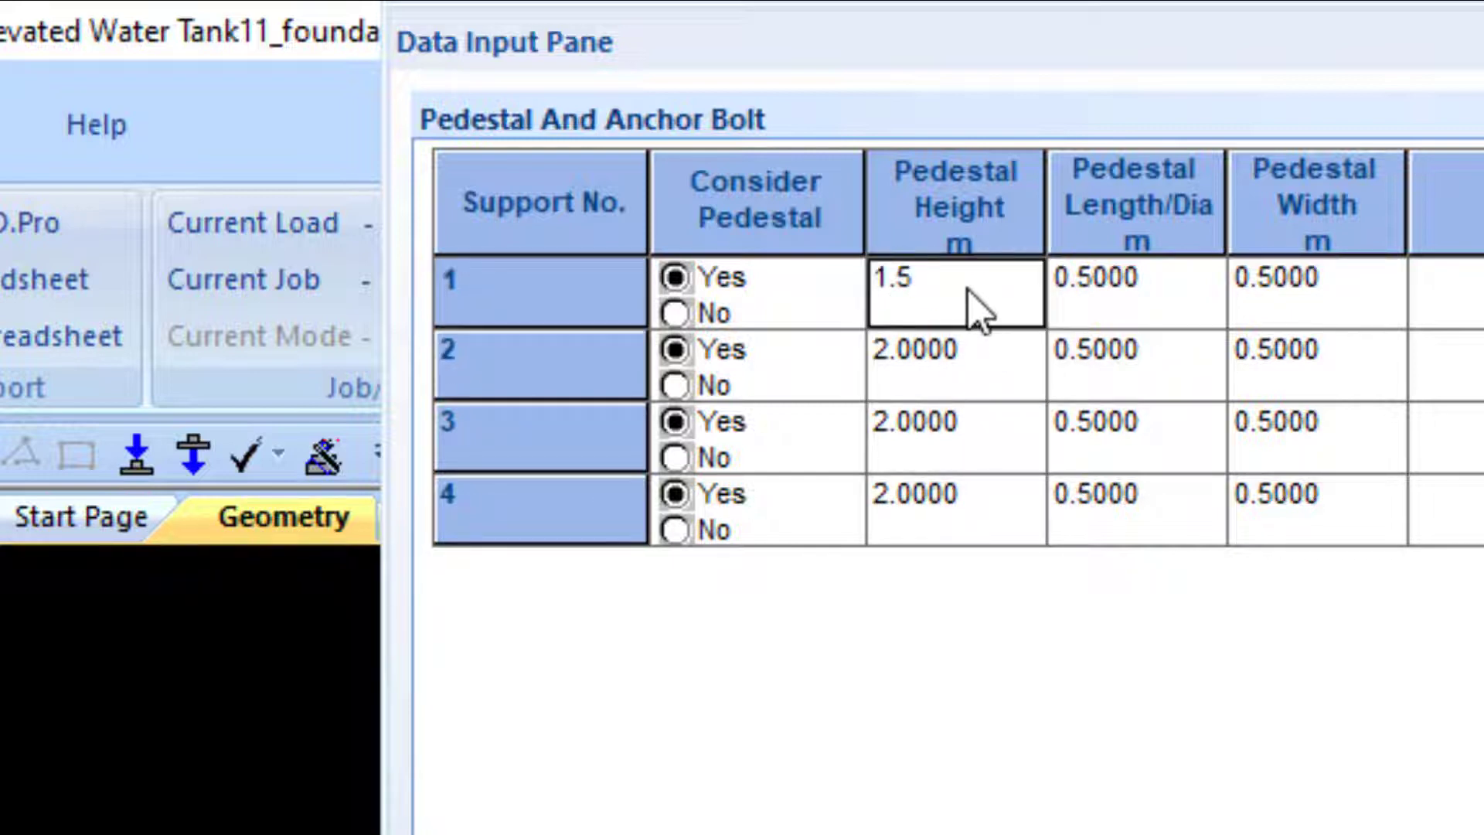
# - Set the pedestal height of supports 2, 3 and 4 to 1.5 m and close the pedestal data
pyautogui.click(1005, 377)
pyautogui.write('1.5')
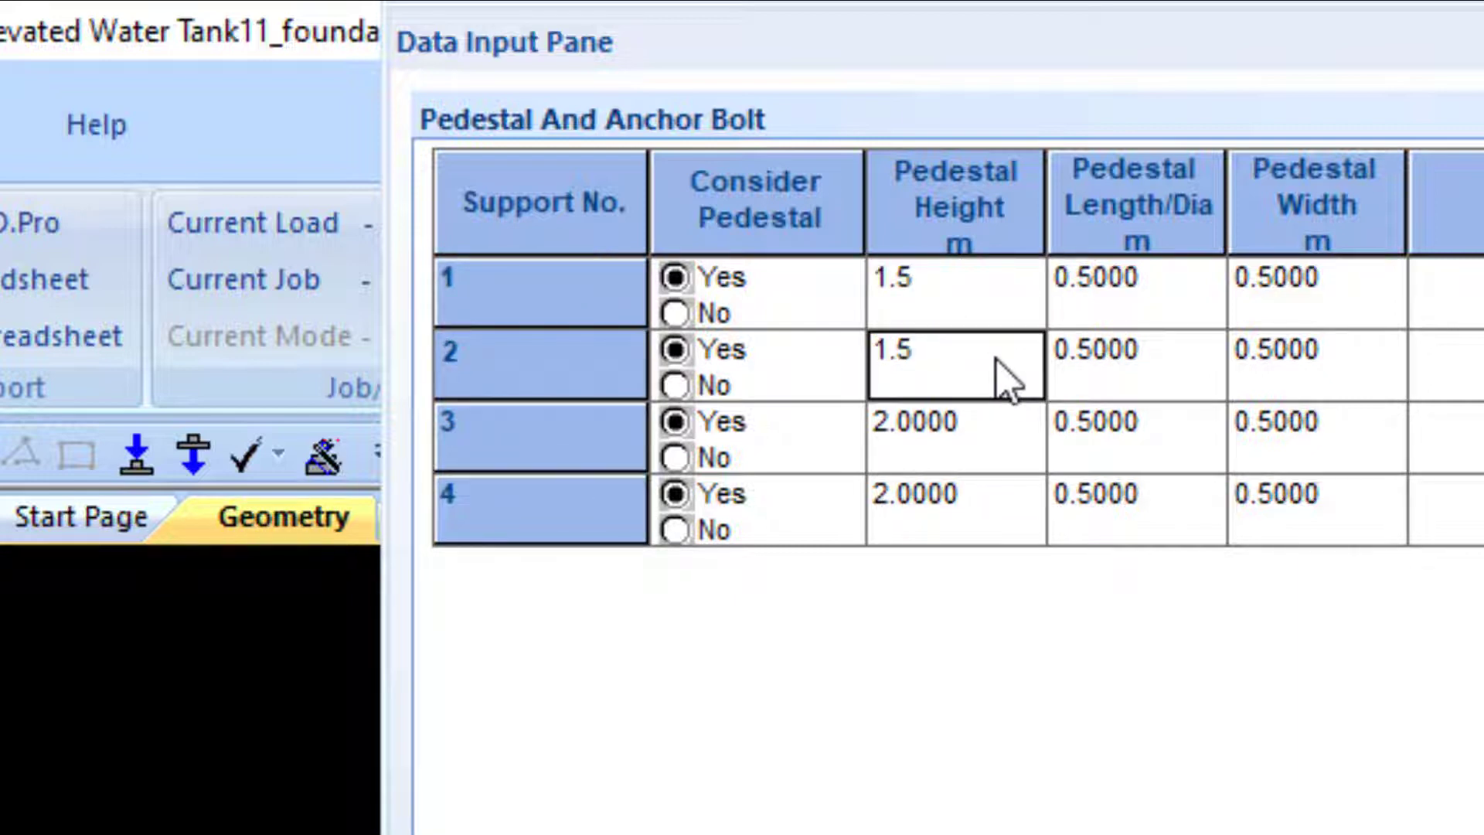
pyautogui.click(1003, 424)
pyautogui.write('1.5')
pyautogui.click(1001, 521)
pyautogui.write('1.5')
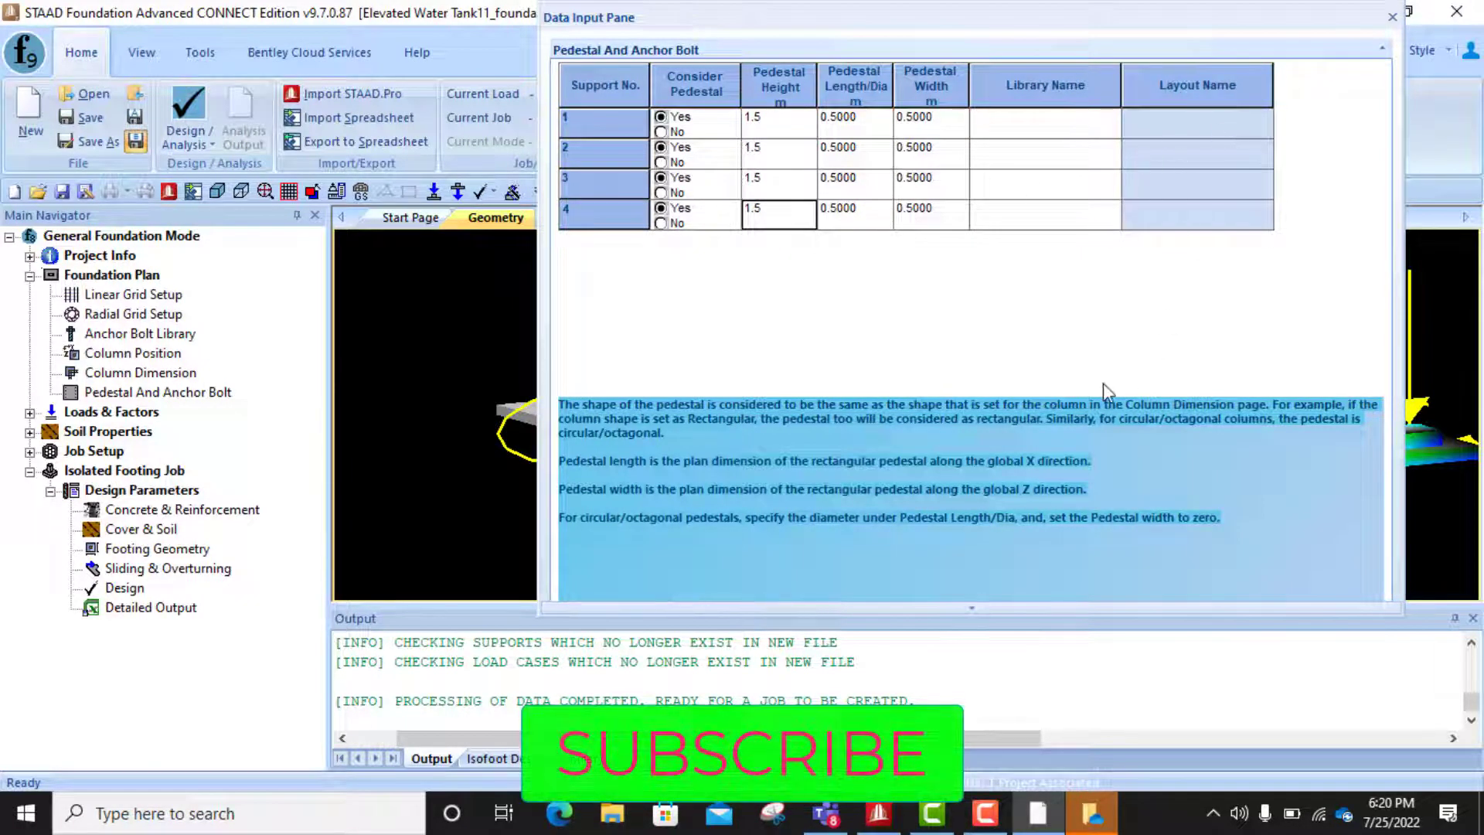
pyautogui.click(1391, 17)
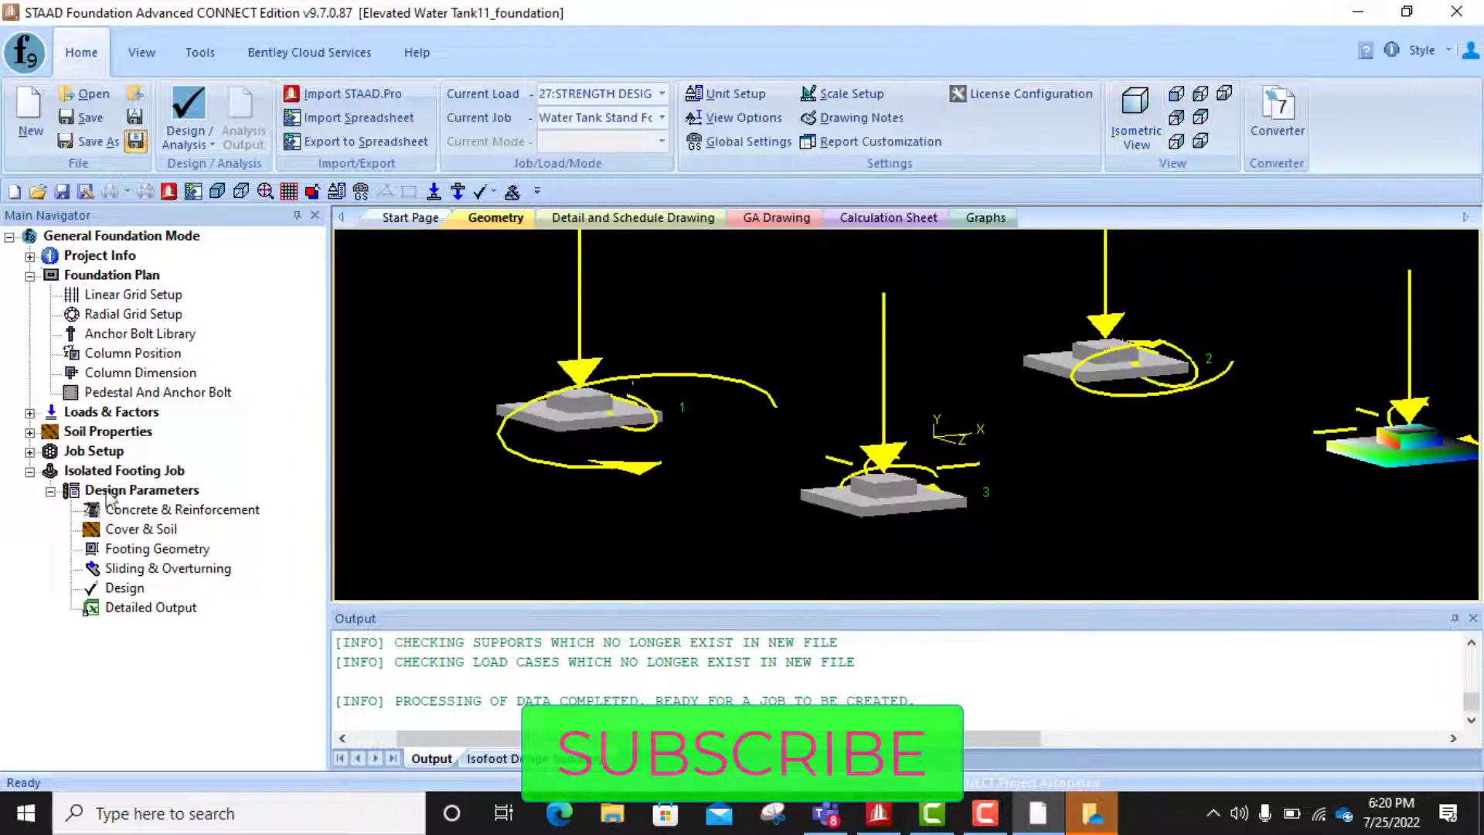
# - Run the isolated footing analysis and design, saving the modified data to the existing file
pyautogui.click(125, 596)
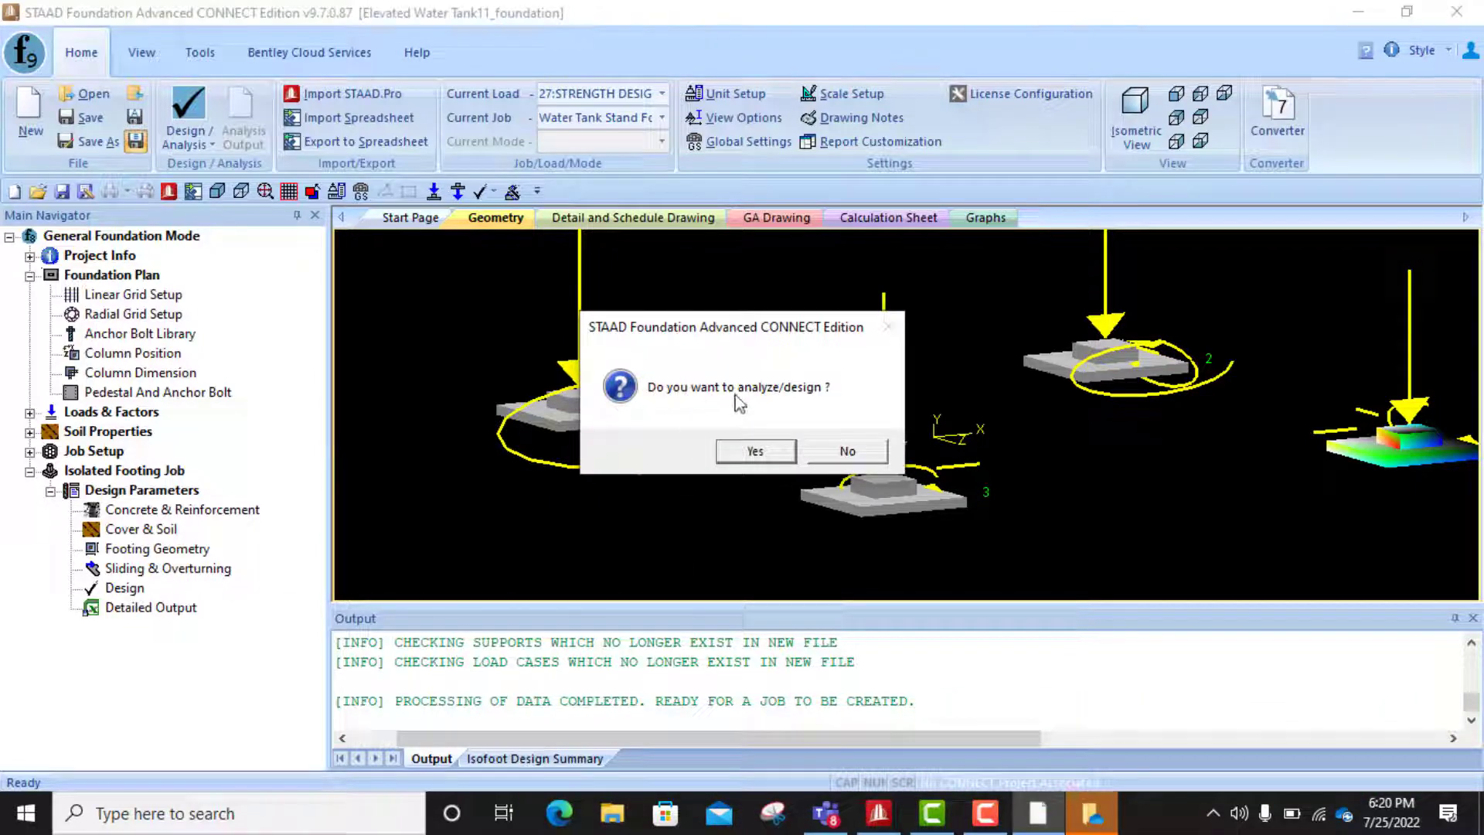
pyautogui.click(759, 454)
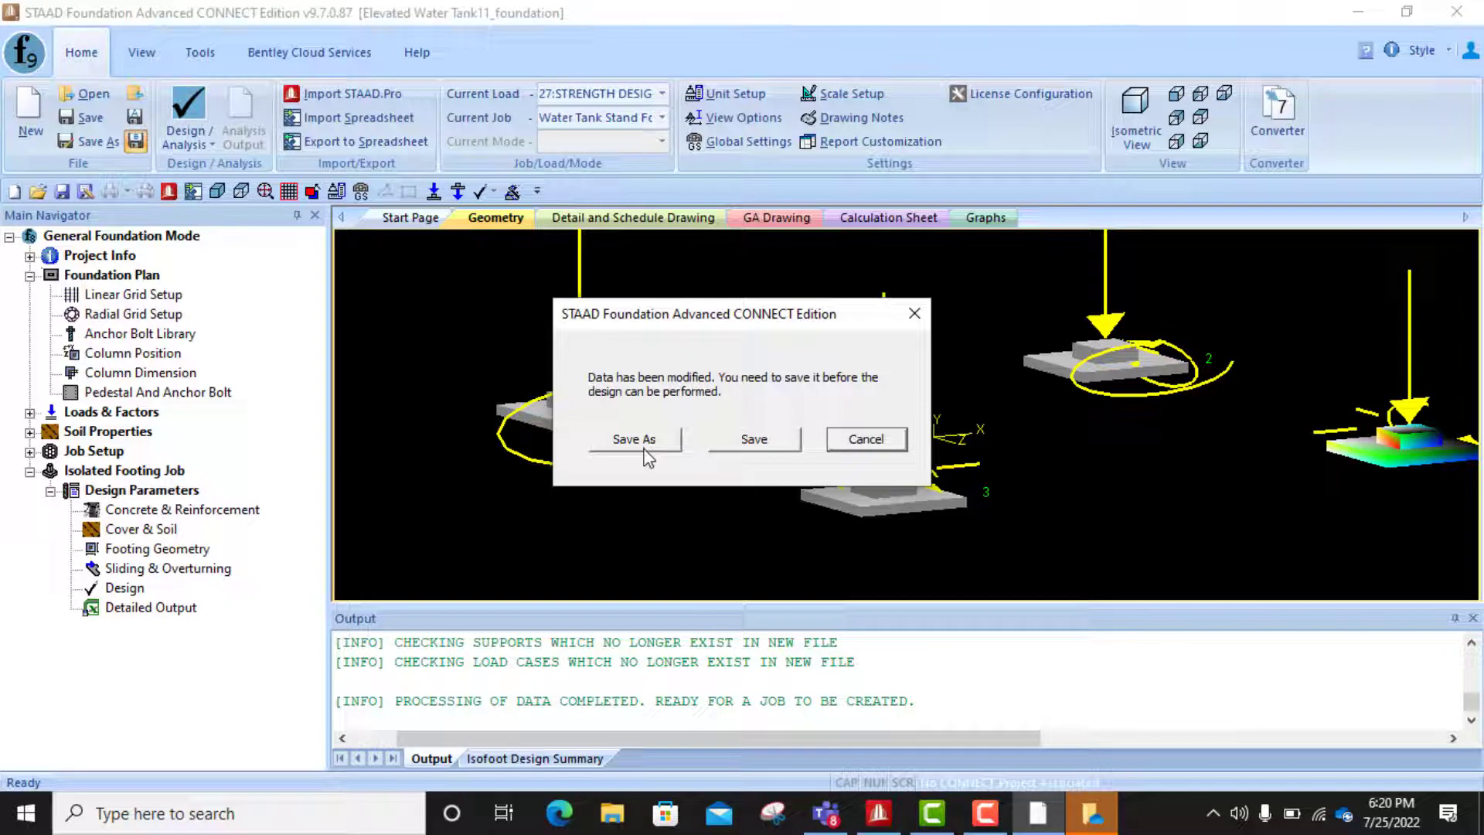
pyautogui.click(765, 447)
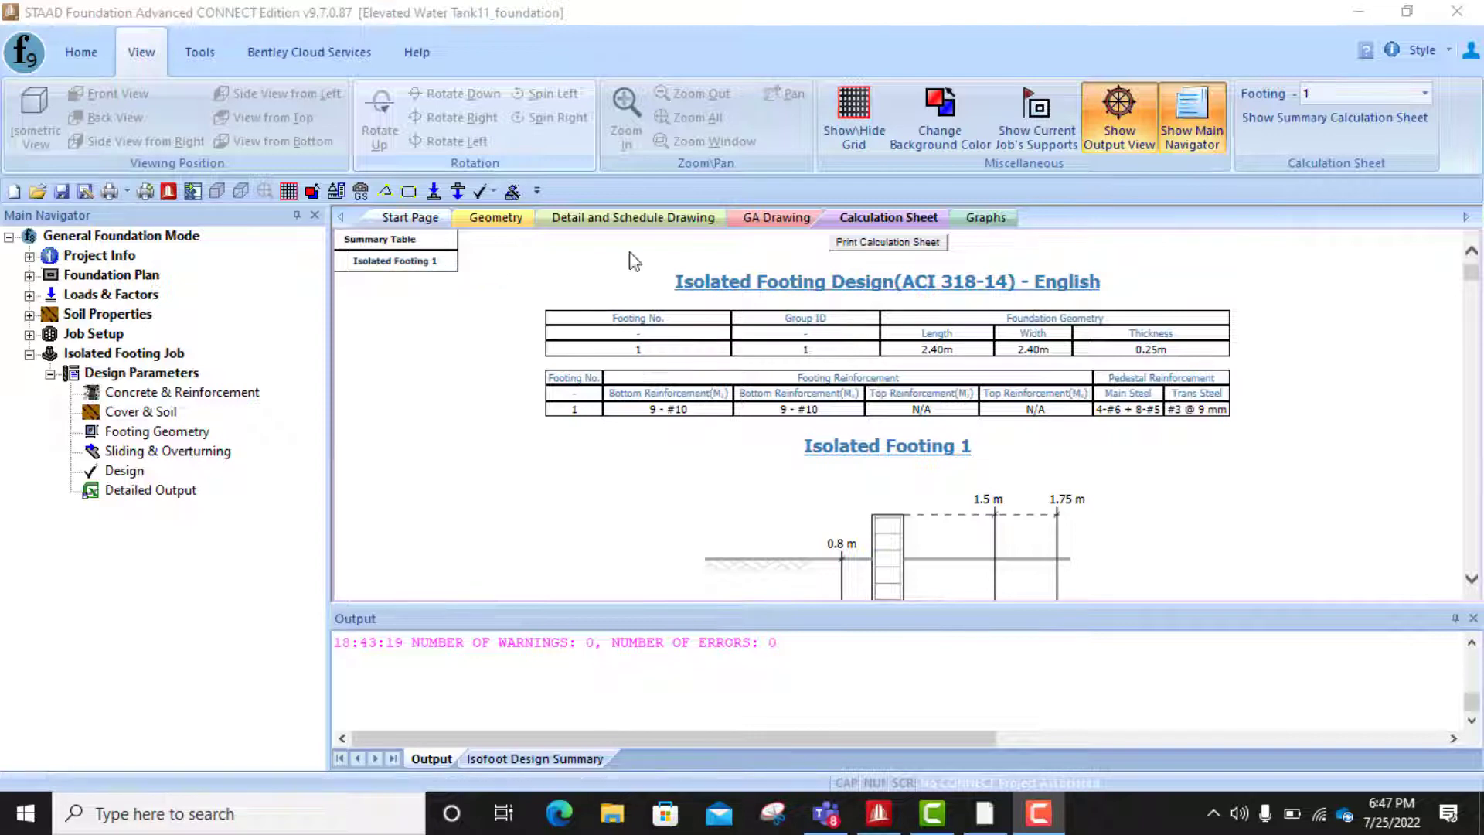
# - Display the calculation sheet for footing 1 and switch it to footing 2
pyautogui.click(1424, 96)
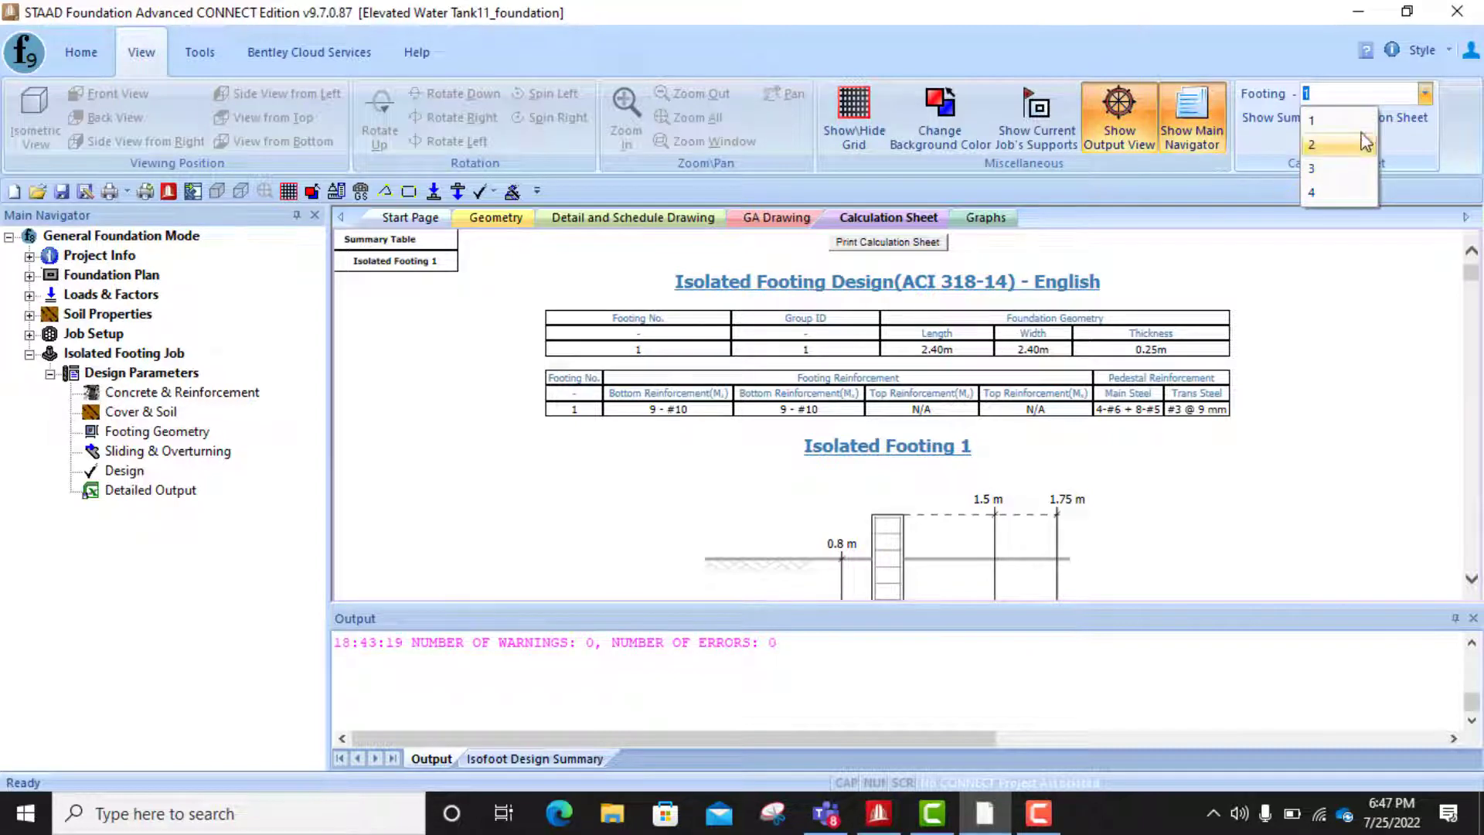
pyautogui.click(1324, 120)
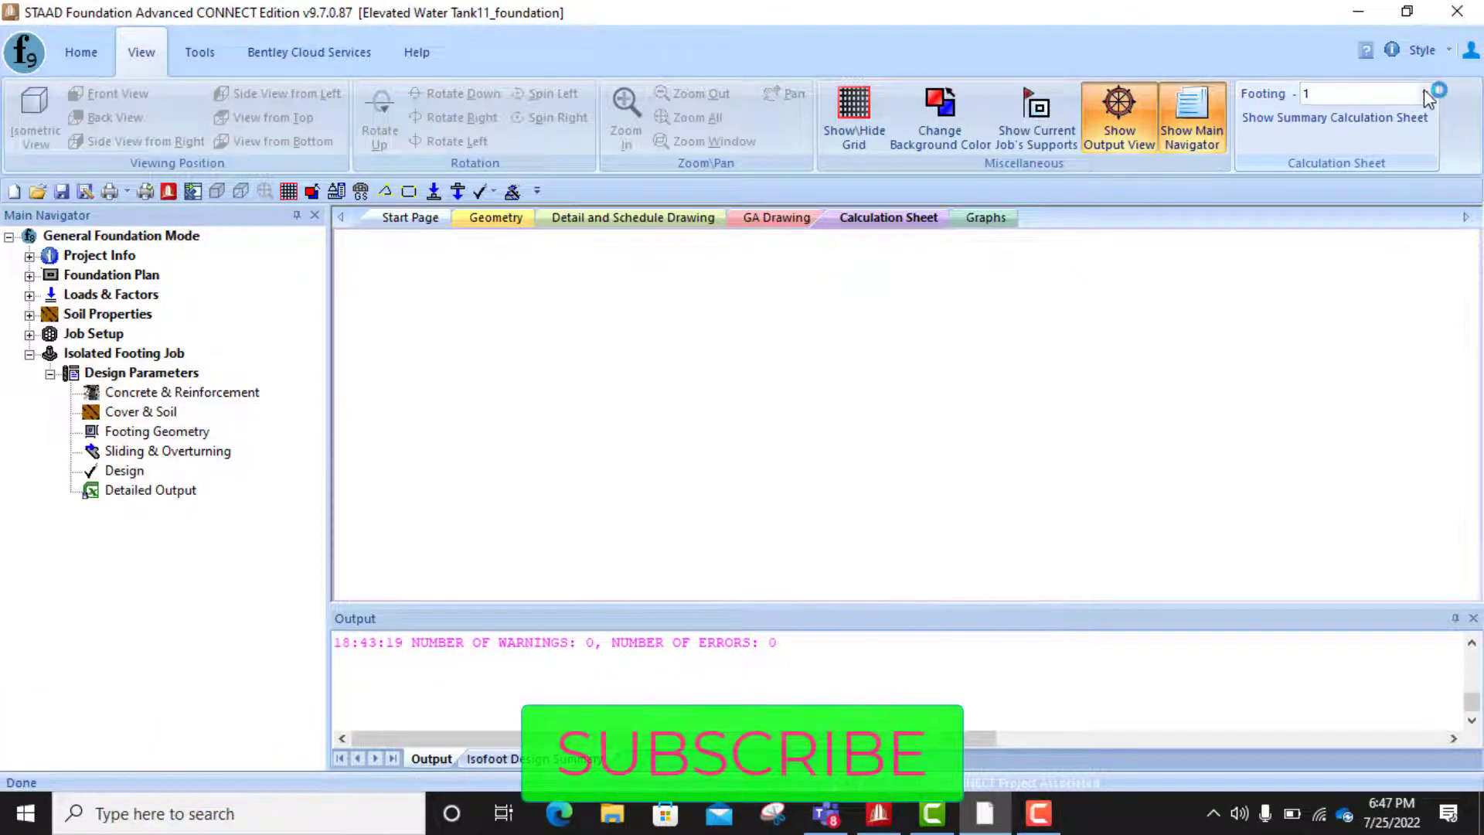
pyautogui.click(1424, 93)
pyautogui.click(1335, 145)
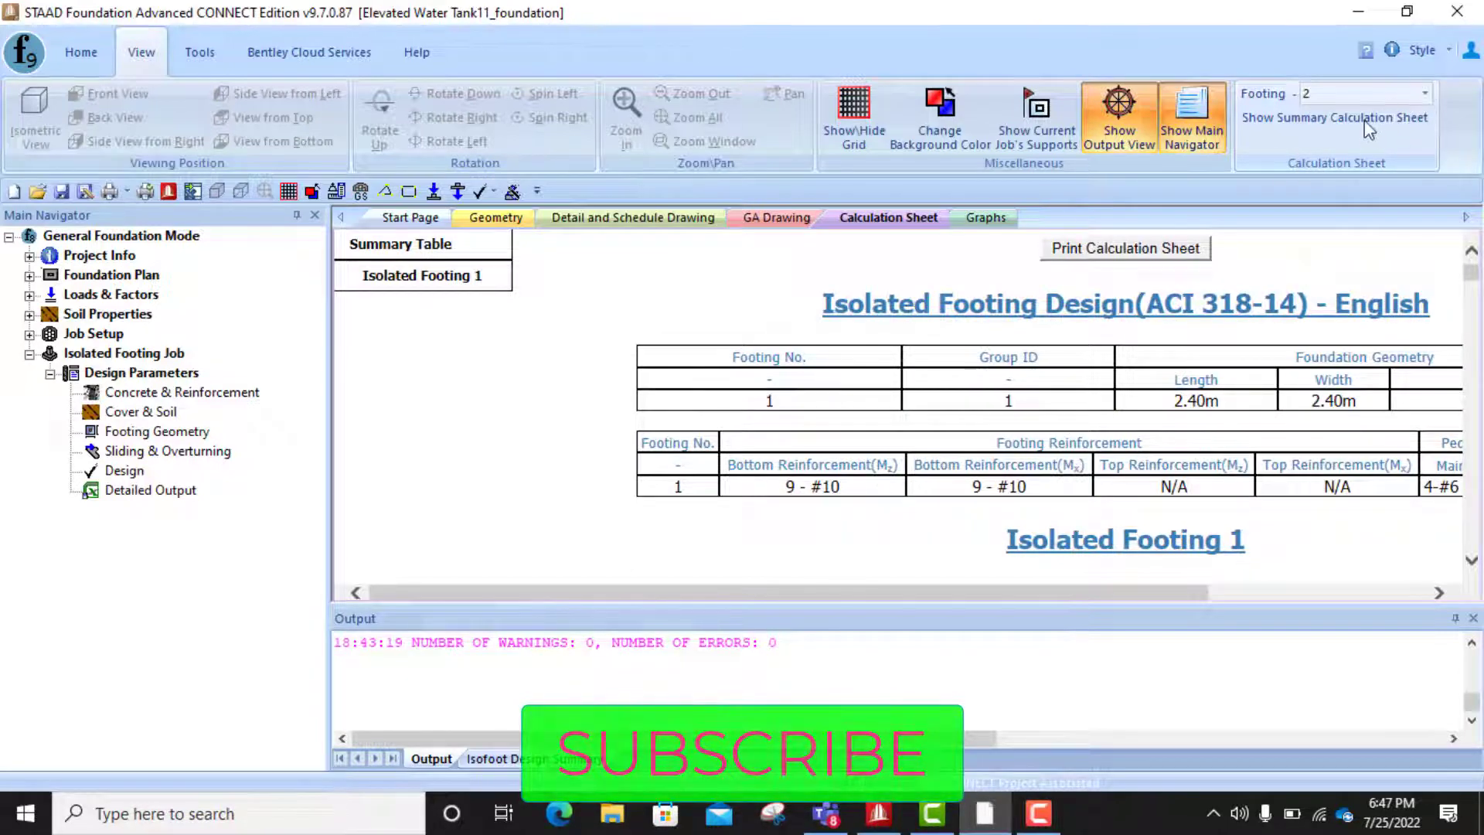
pyautogui.click(1427, 117)
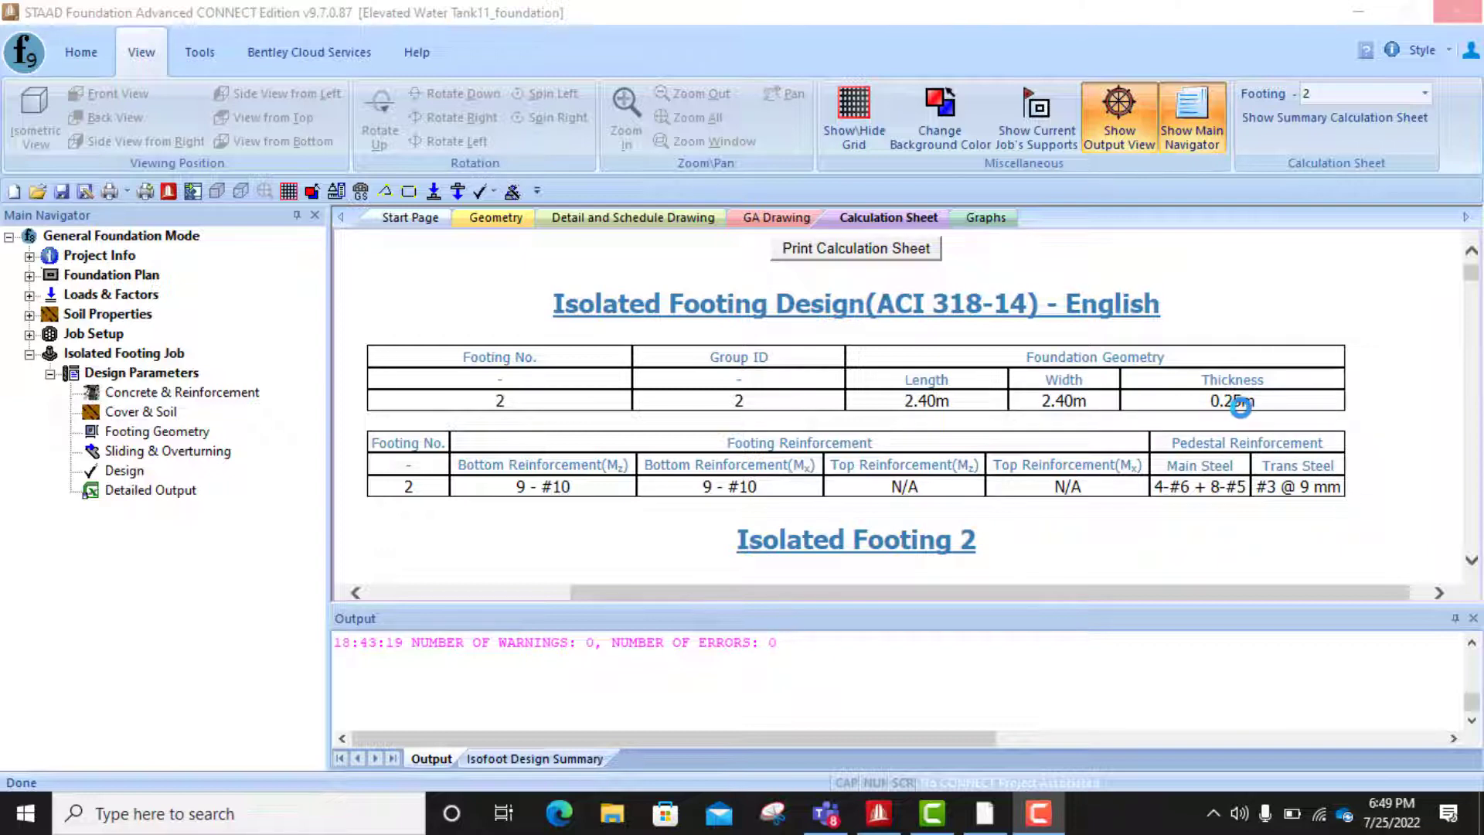
# - Examine footing 2's geometry and reinforcement tables and its elevation and plan drawings in the calculation sheet
pyautogui.scroll(-2, 1035, 508)
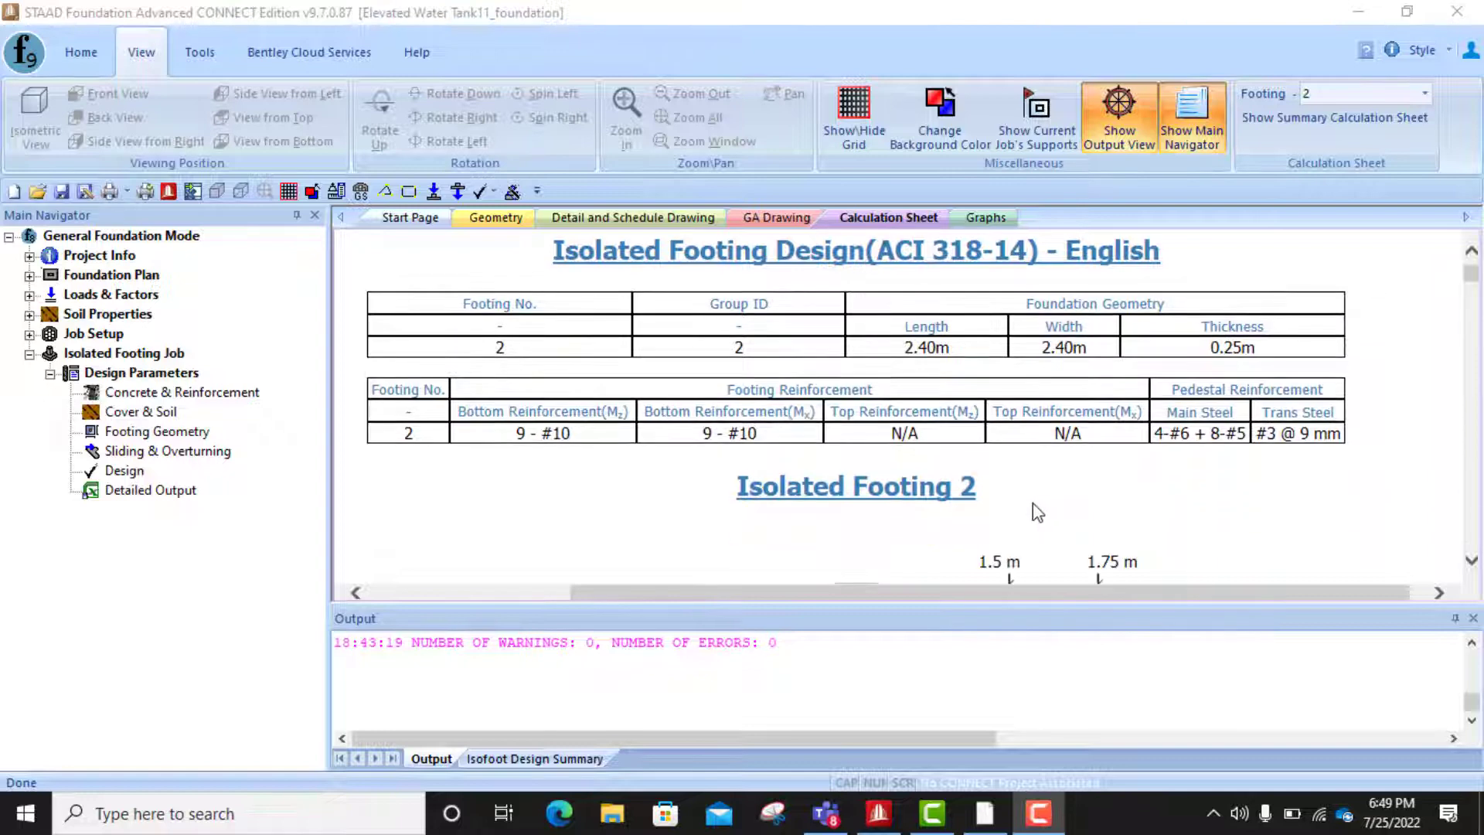
pyautogui.scroll(-1, 690, 447)
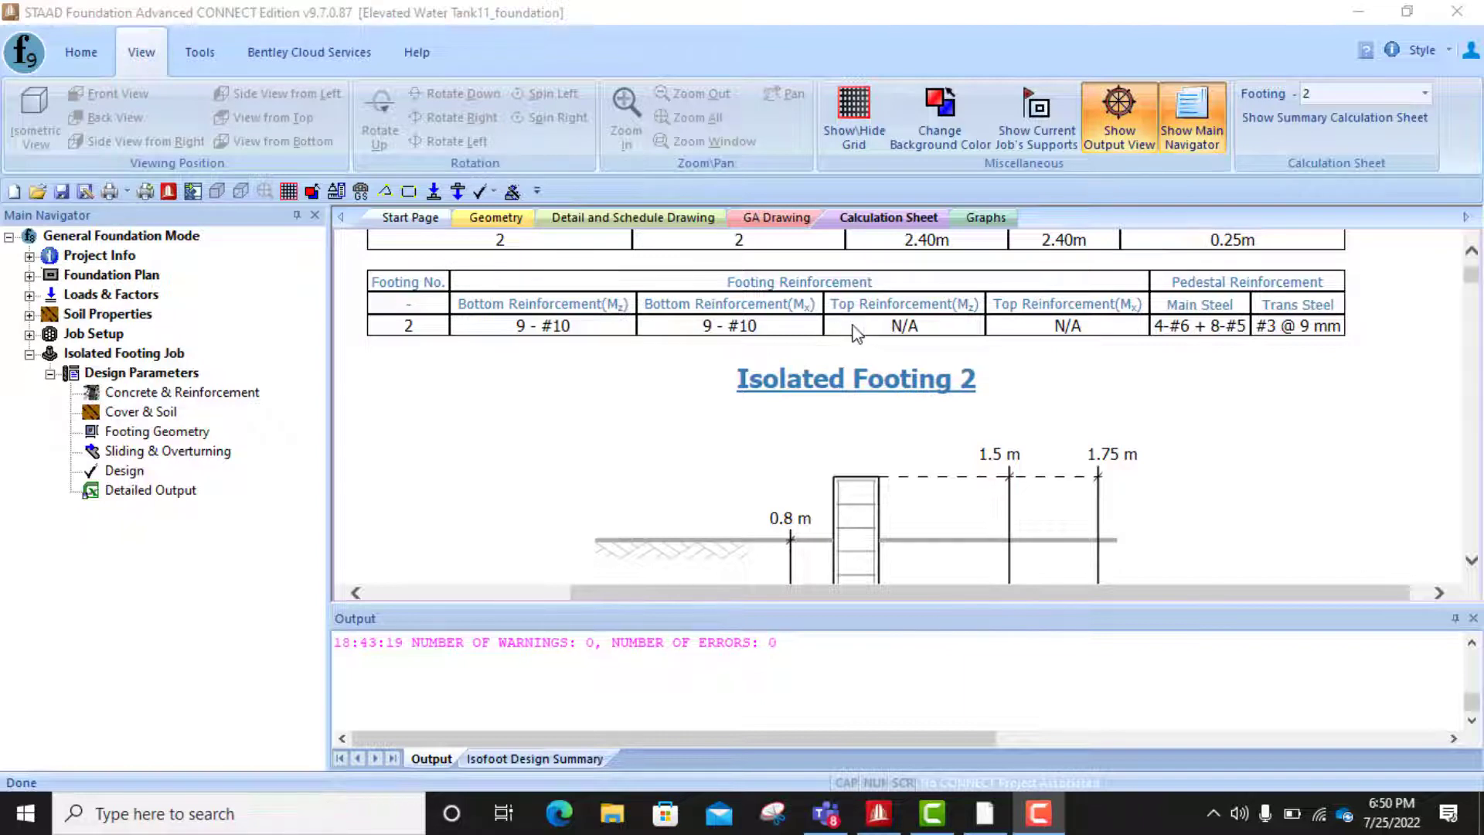
pyautogui.scroll(-3, 1159, 371)
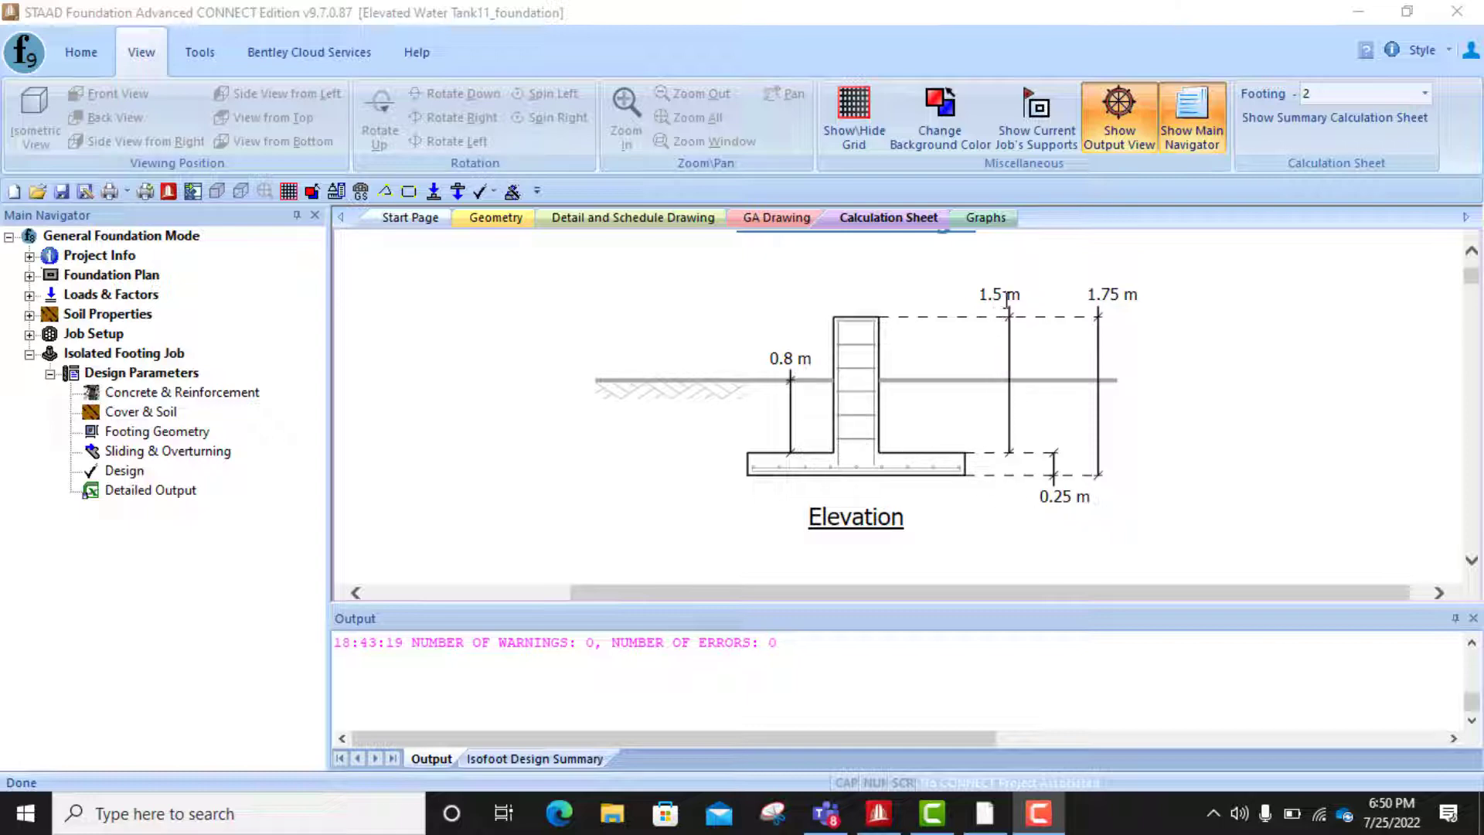
pyautogui.scroll(-2, 888, 490)
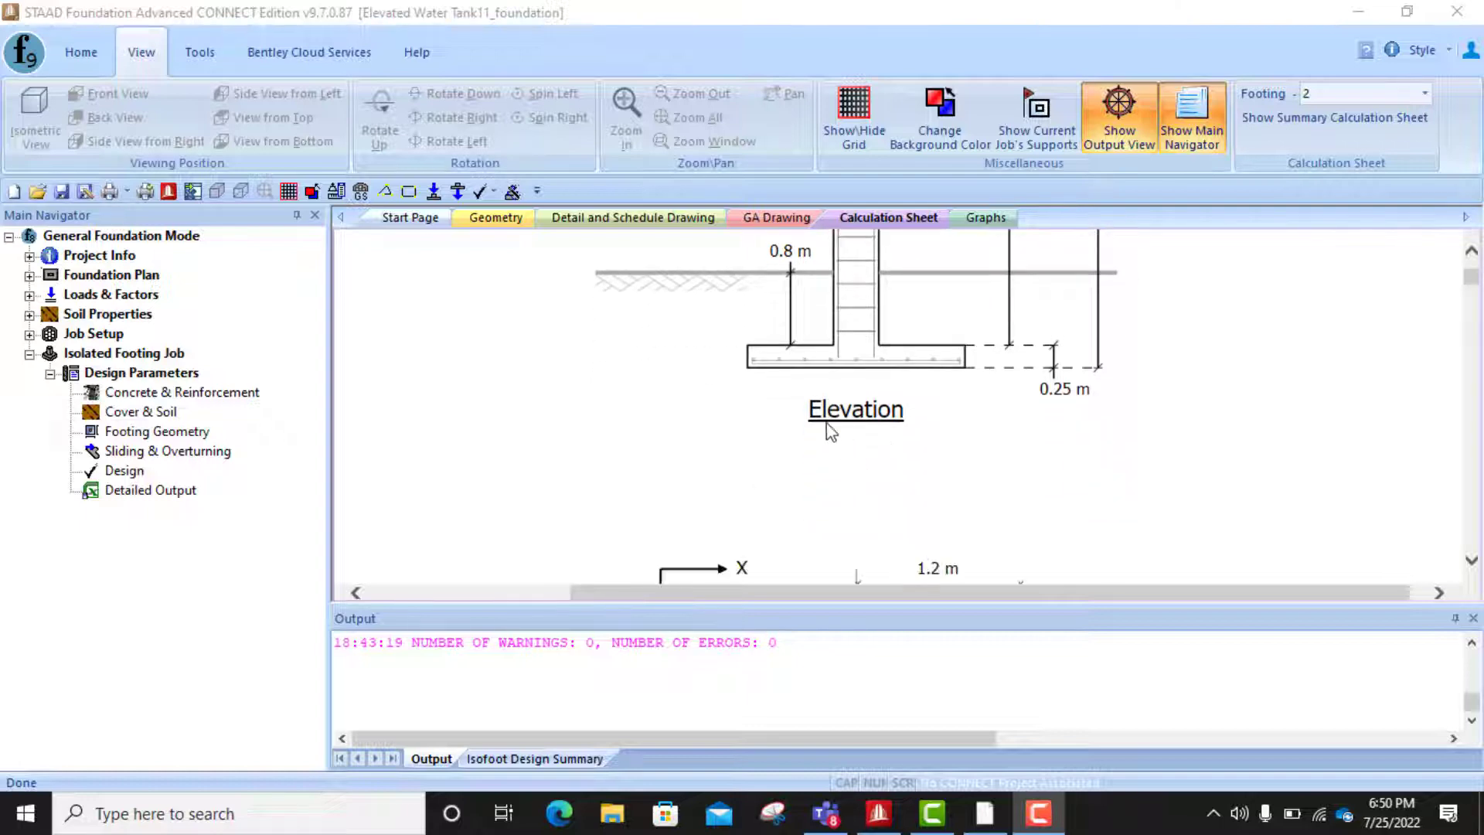
pyautogui.scroll(2, 855, 397)
pyautogui.scroll(-8, 873, 445)
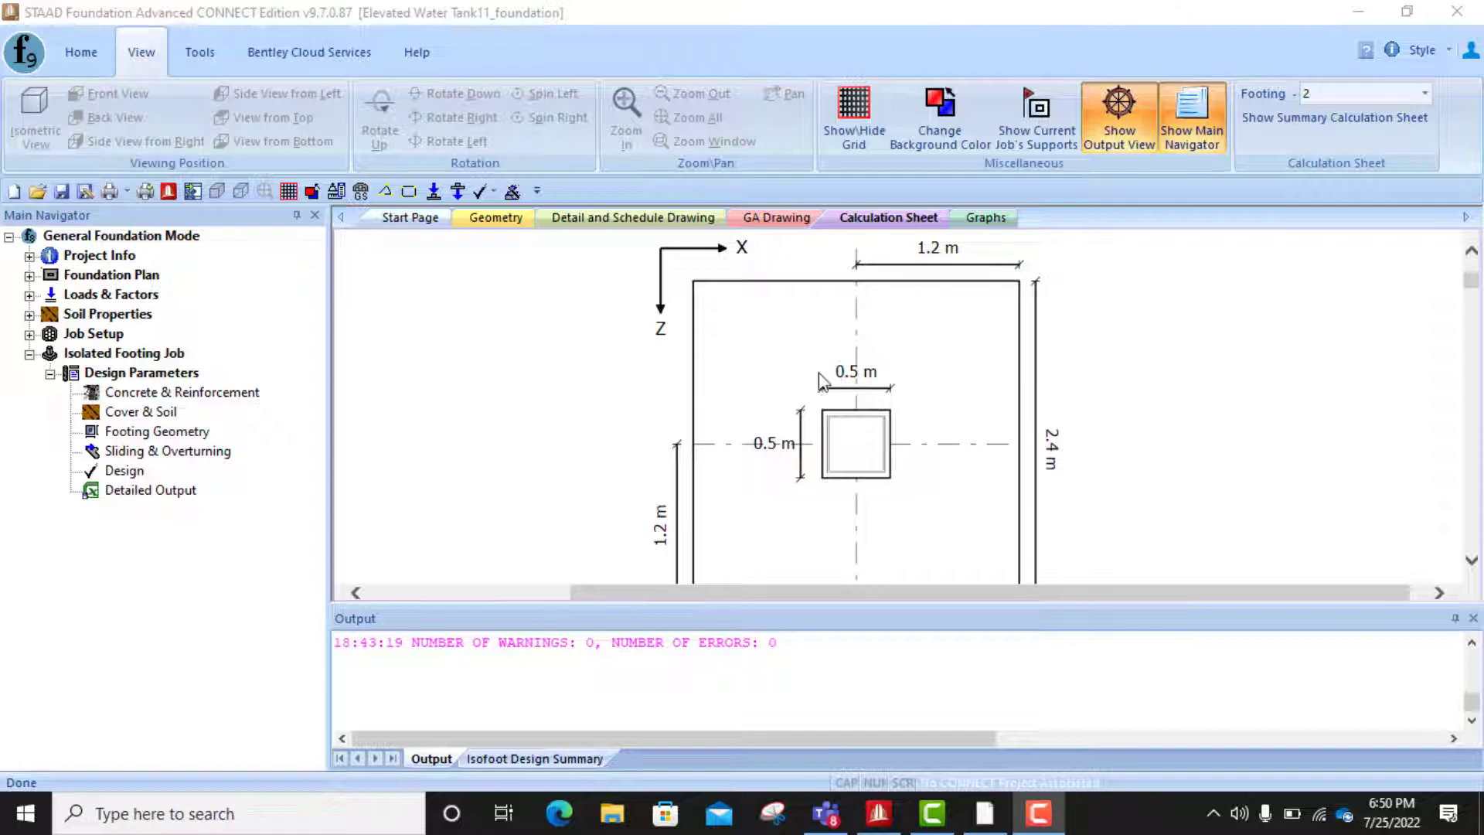
pyautogui.scroll(-1, 910, 414)
# - Review footing 2's input values: footing geometry, column and pedestal dimensions, concrete and rebar properties, and the sliding and overturning factors
pyautogui.scroll(-8, 910, 413)
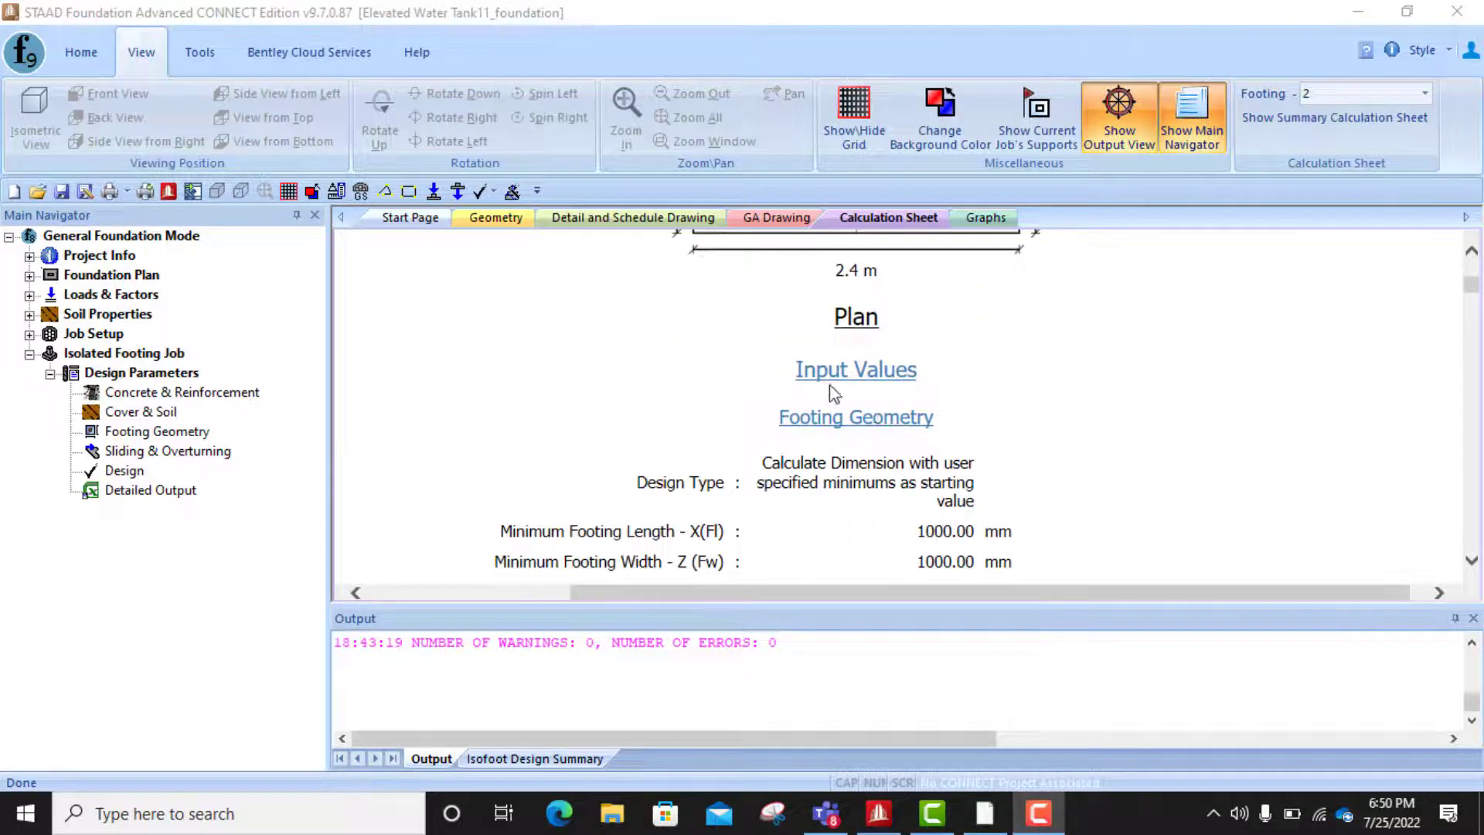
pyautogui.scroll(-8, 827, 371)
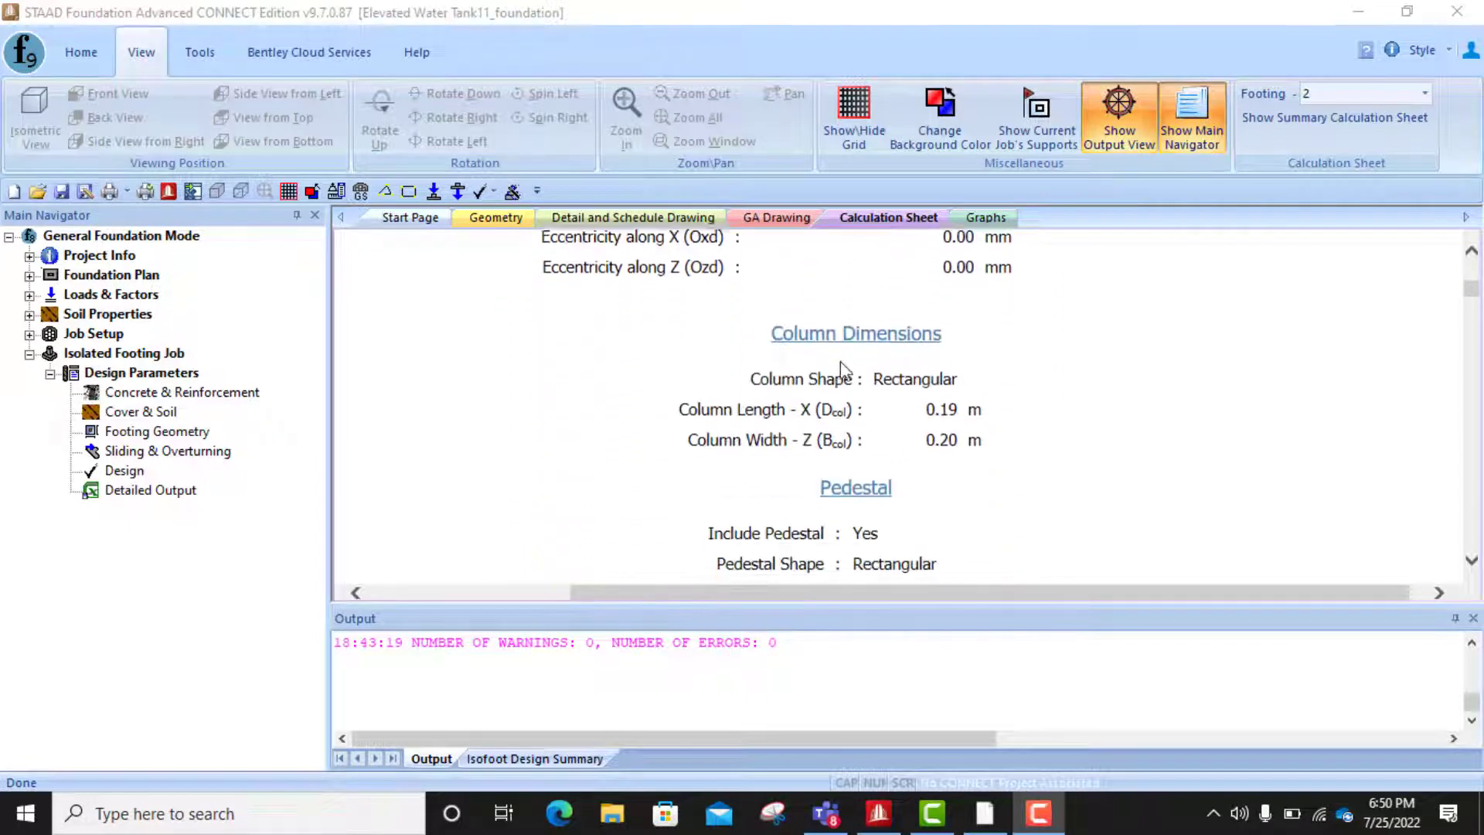
pyautogui.scroll(-3, 932, 340)
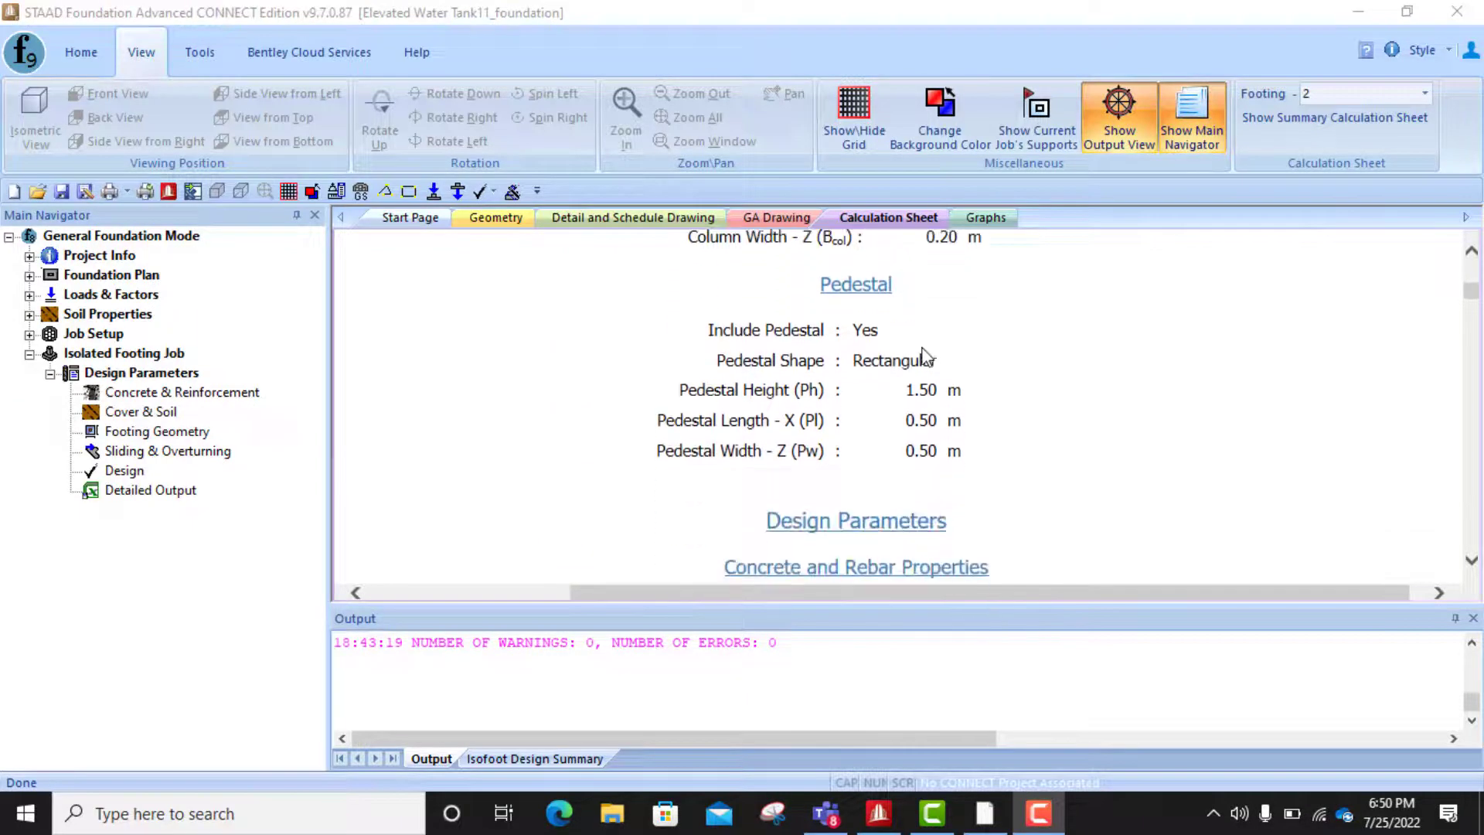
pyautogui.scroll(-2, 833, 343)
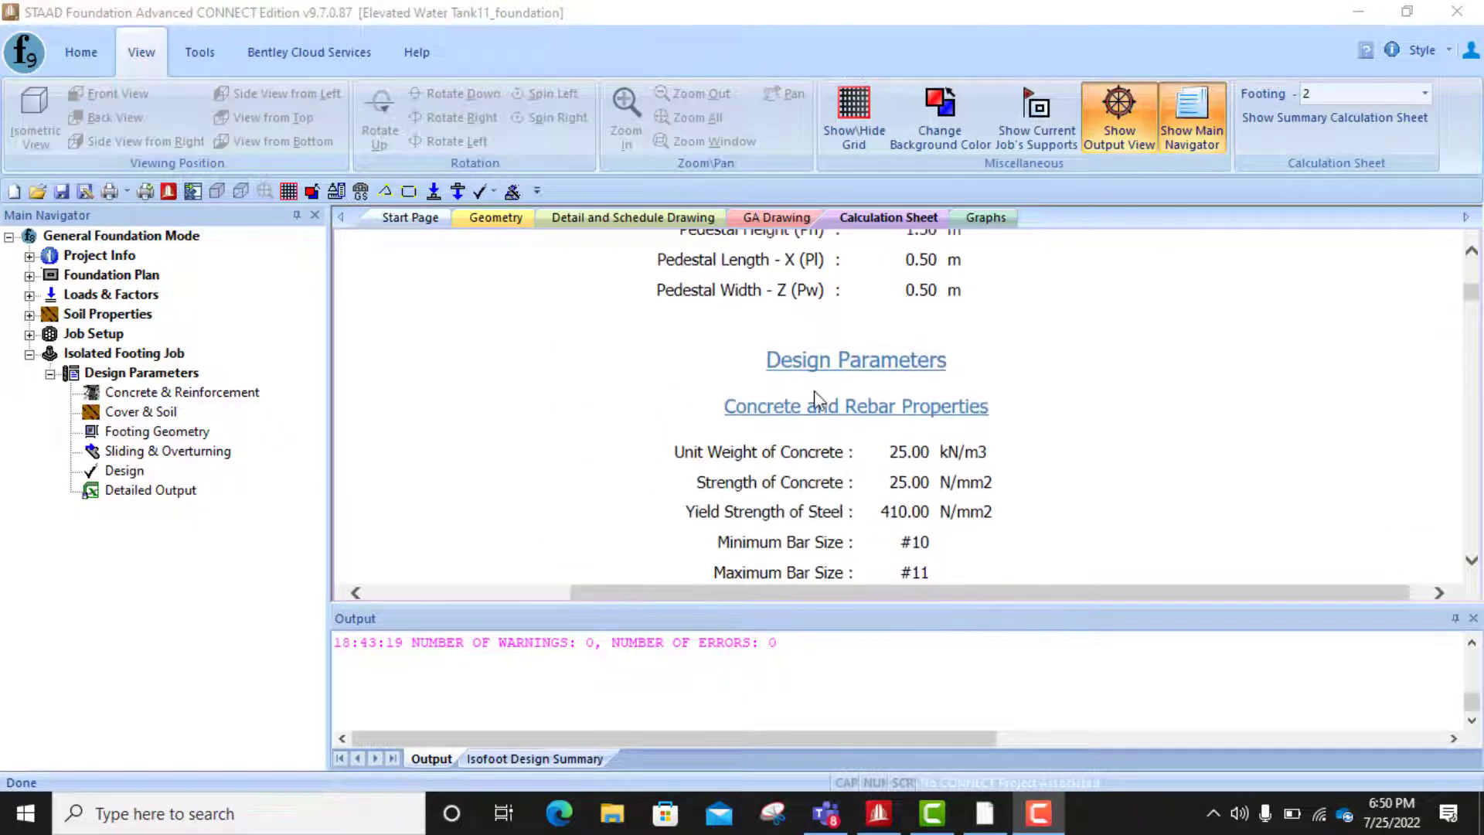
pyautogui.scroll(-2, 762, 349)
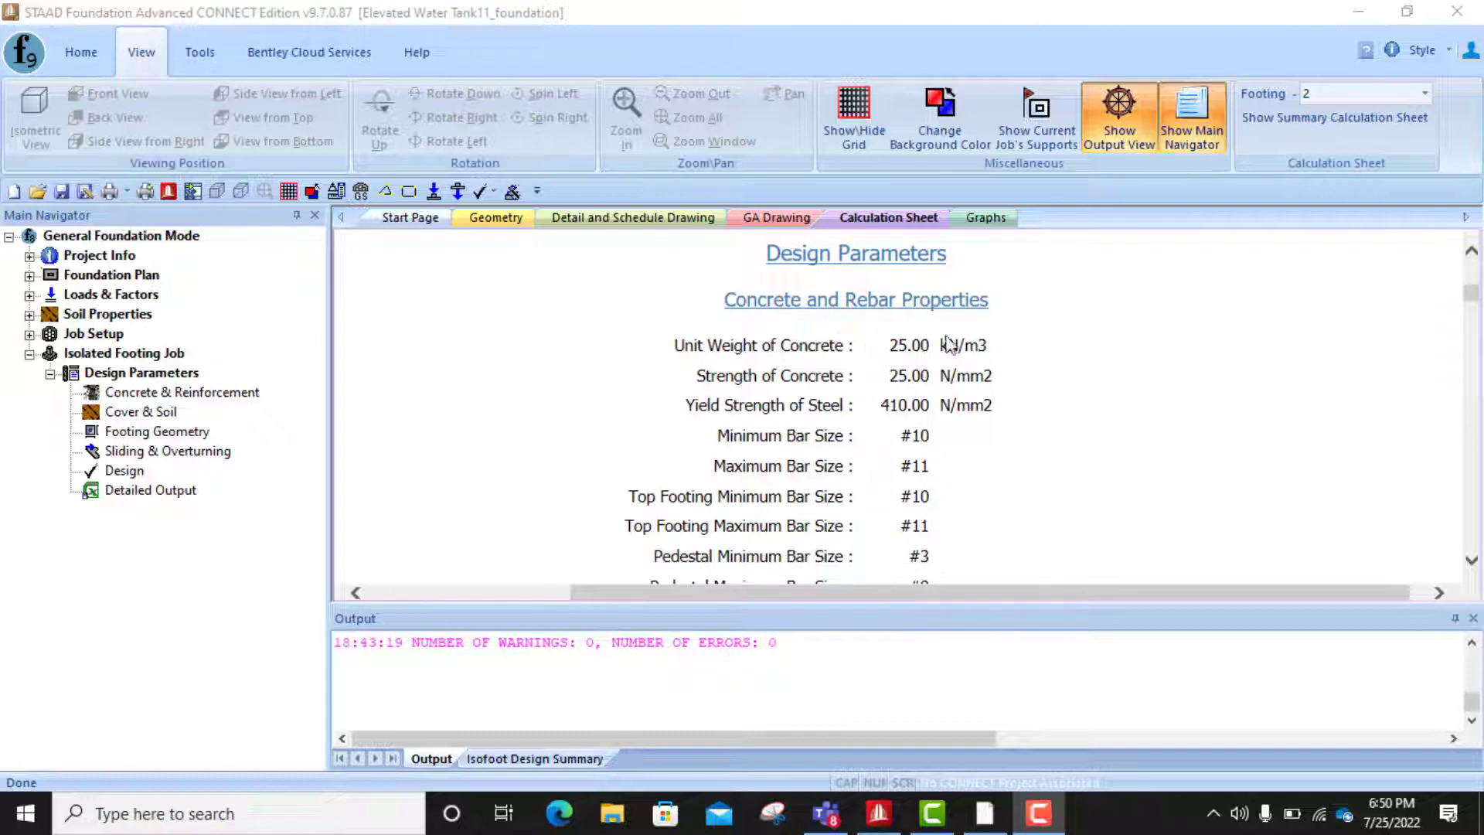
pyautogui.scroll(-1, 842, 344)
pyautogui.scroll(-5, 796, 380)
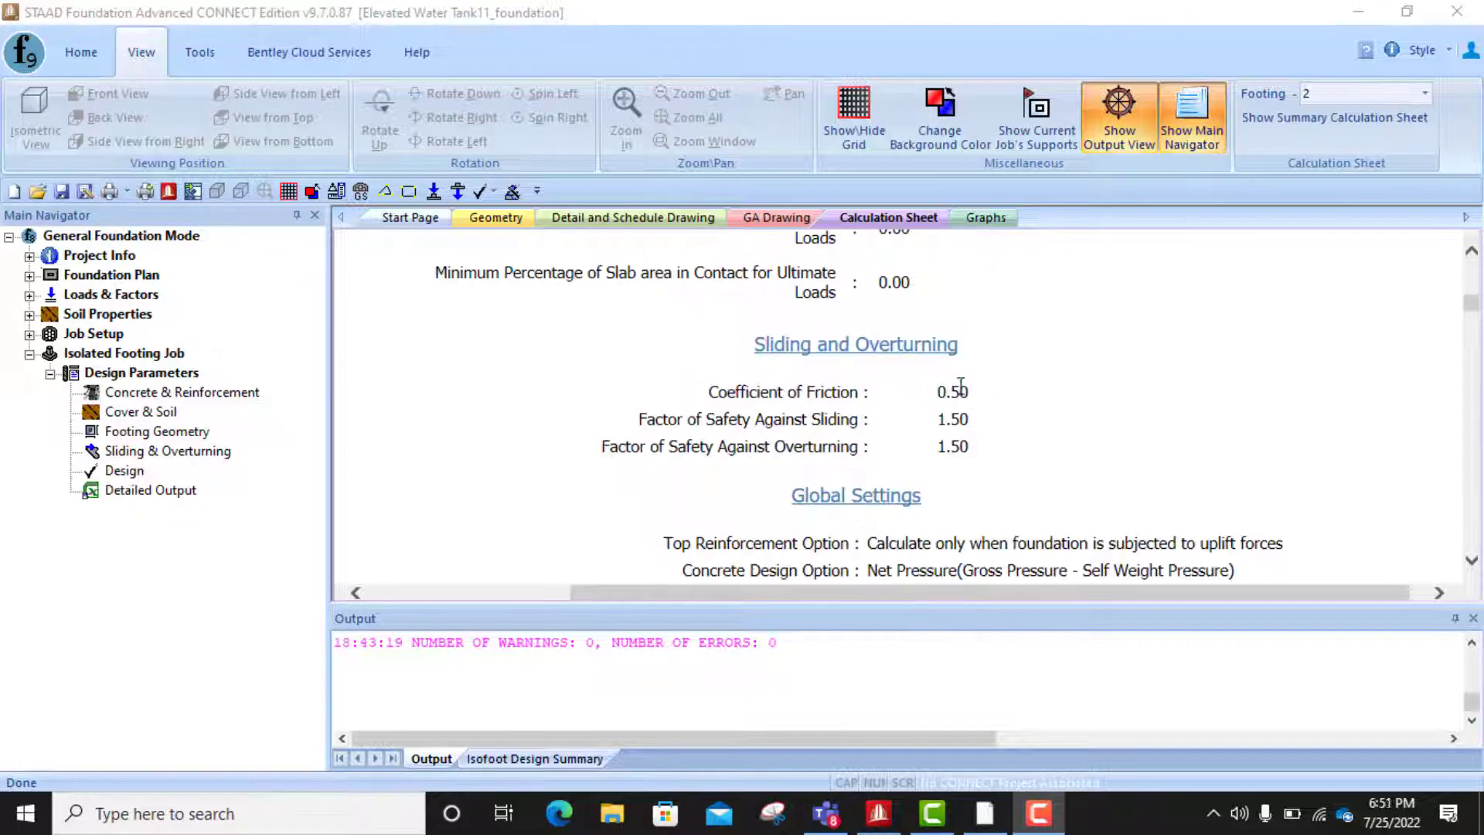
# - Review footing 2's global settings and initial footing length and width in the calculation sheet
pyautogui.scroll(-3, 960, 384)
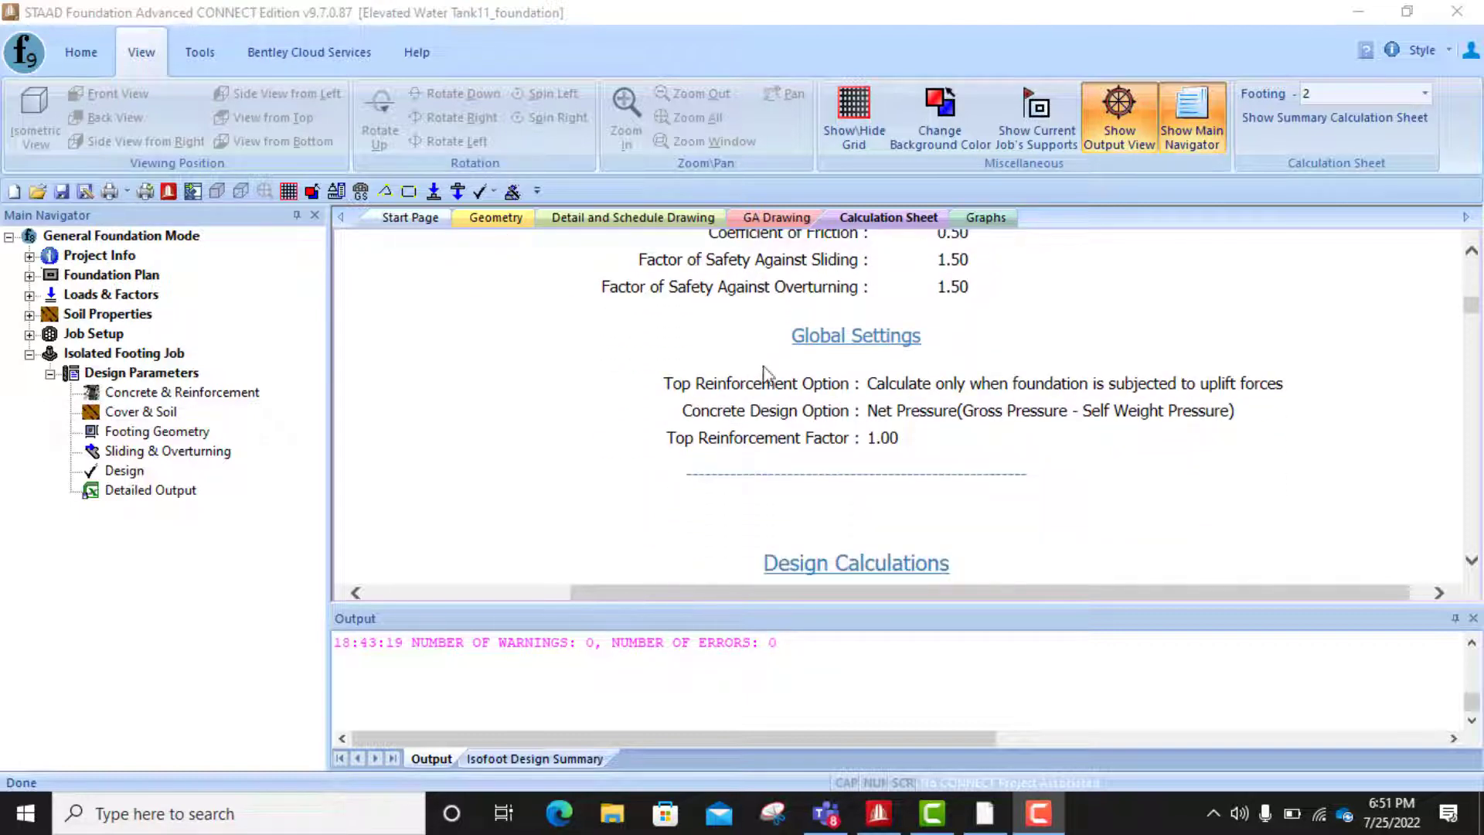
pyautogui.scroll(-4, 905, 377)
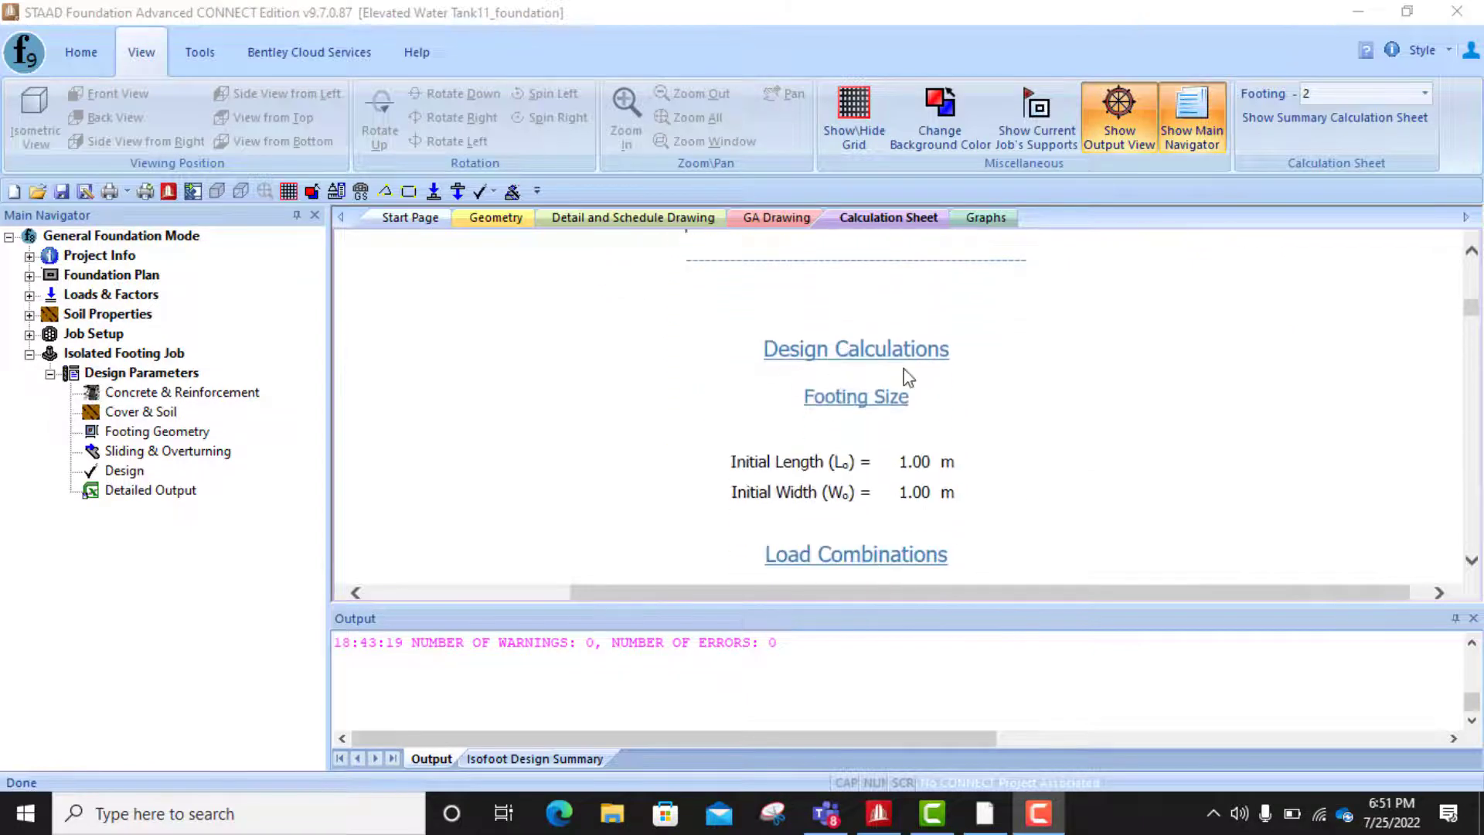
pyautogui.scroll(-1, 858, 377)
pyautogui.scroll(-2, 895, 366)
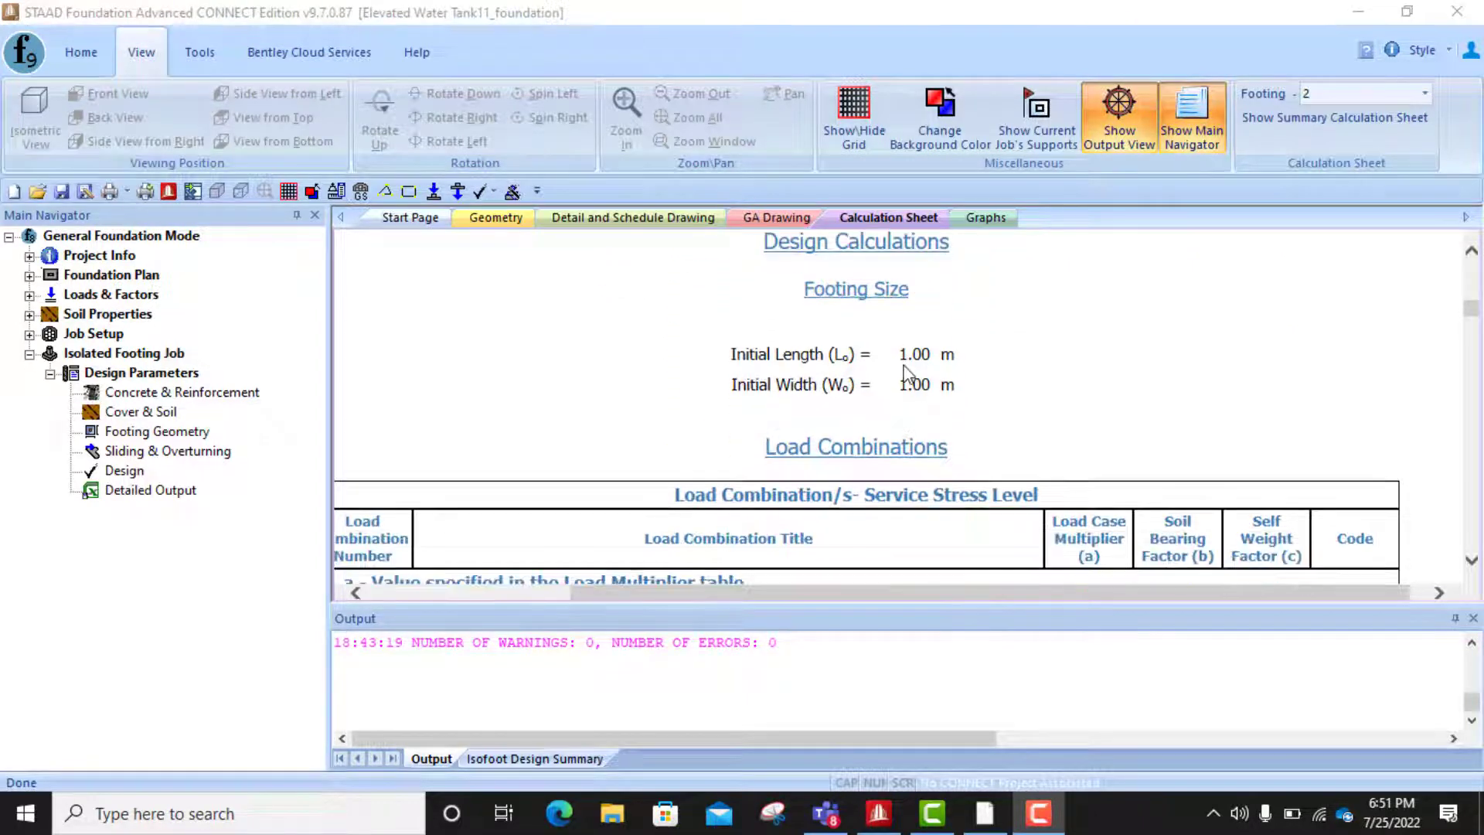
# - Examine footing 2's service stress level and strength level load combination tables, including their multipliers, soil bearing and self weight factors
pyautogui.scroll(-4, 912, 346)
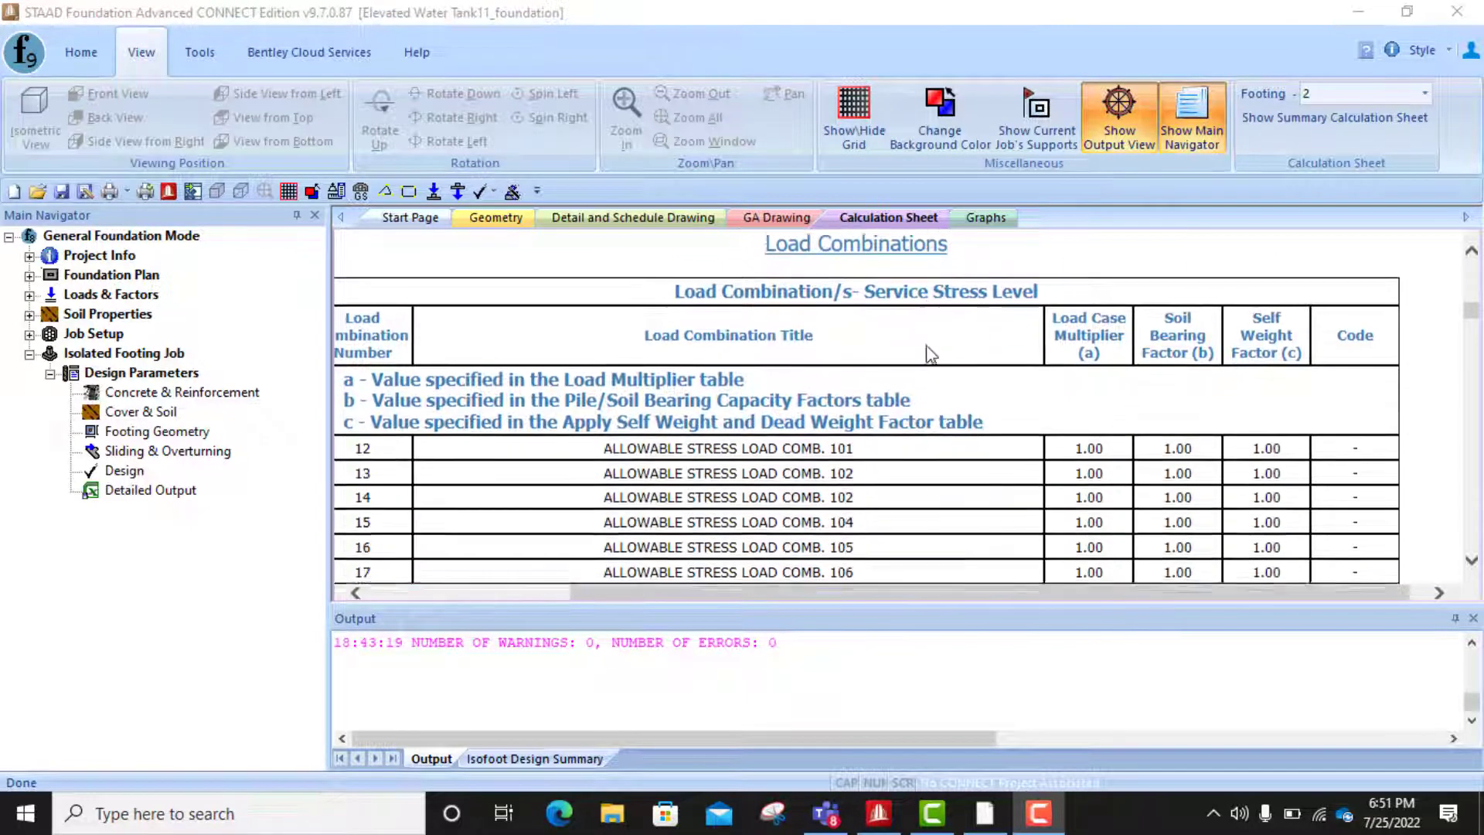
pyautogui.scroll(3, 888, 349)
pyautogui.scroll(-2, 865, 351)
pyautogui.scroll(-2, 858, 352)
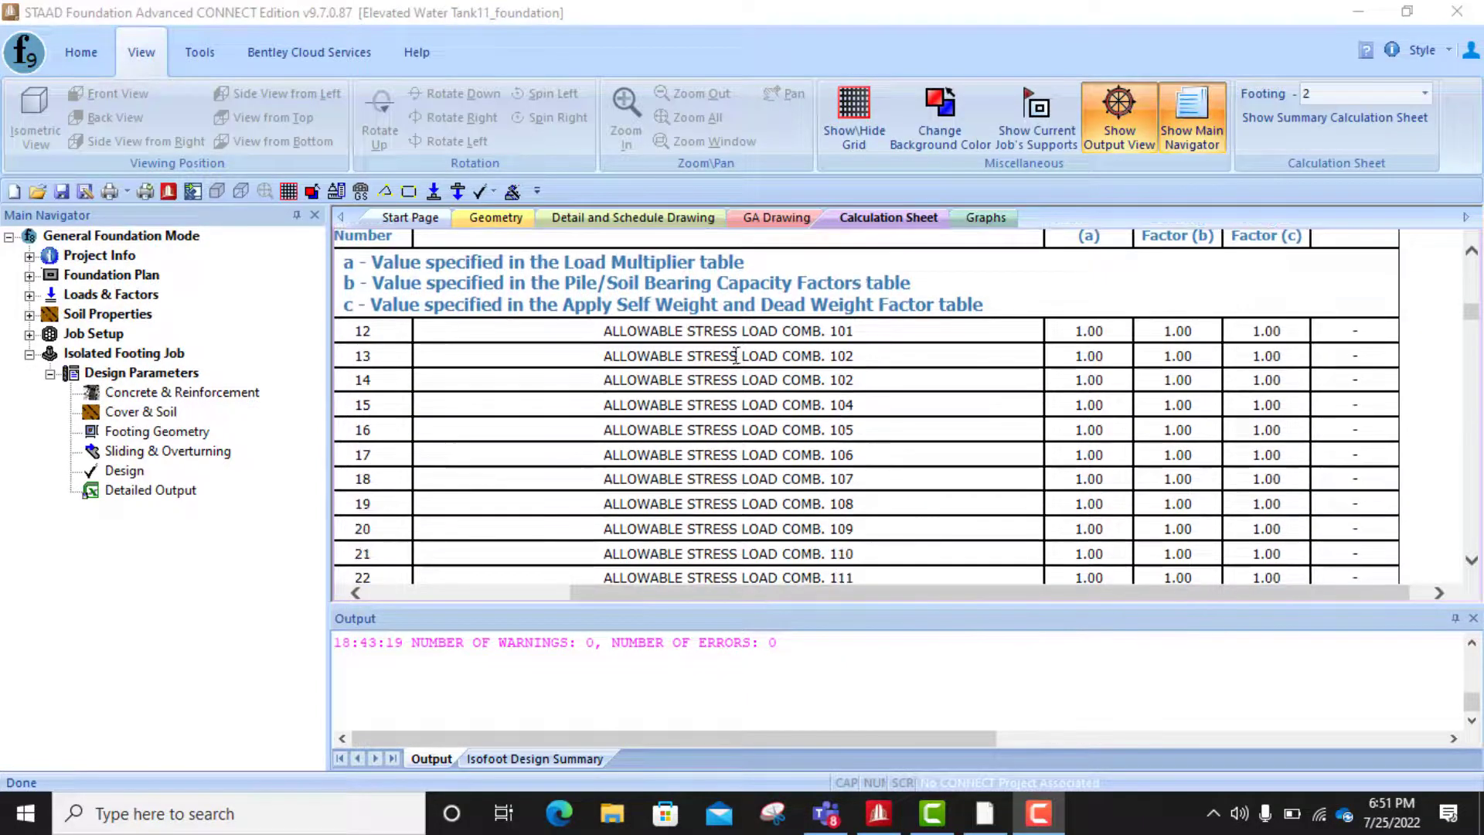
pyautogui.scroll(1, 1005, 363)
pyautogui.scroll(-2, 1082, 364)
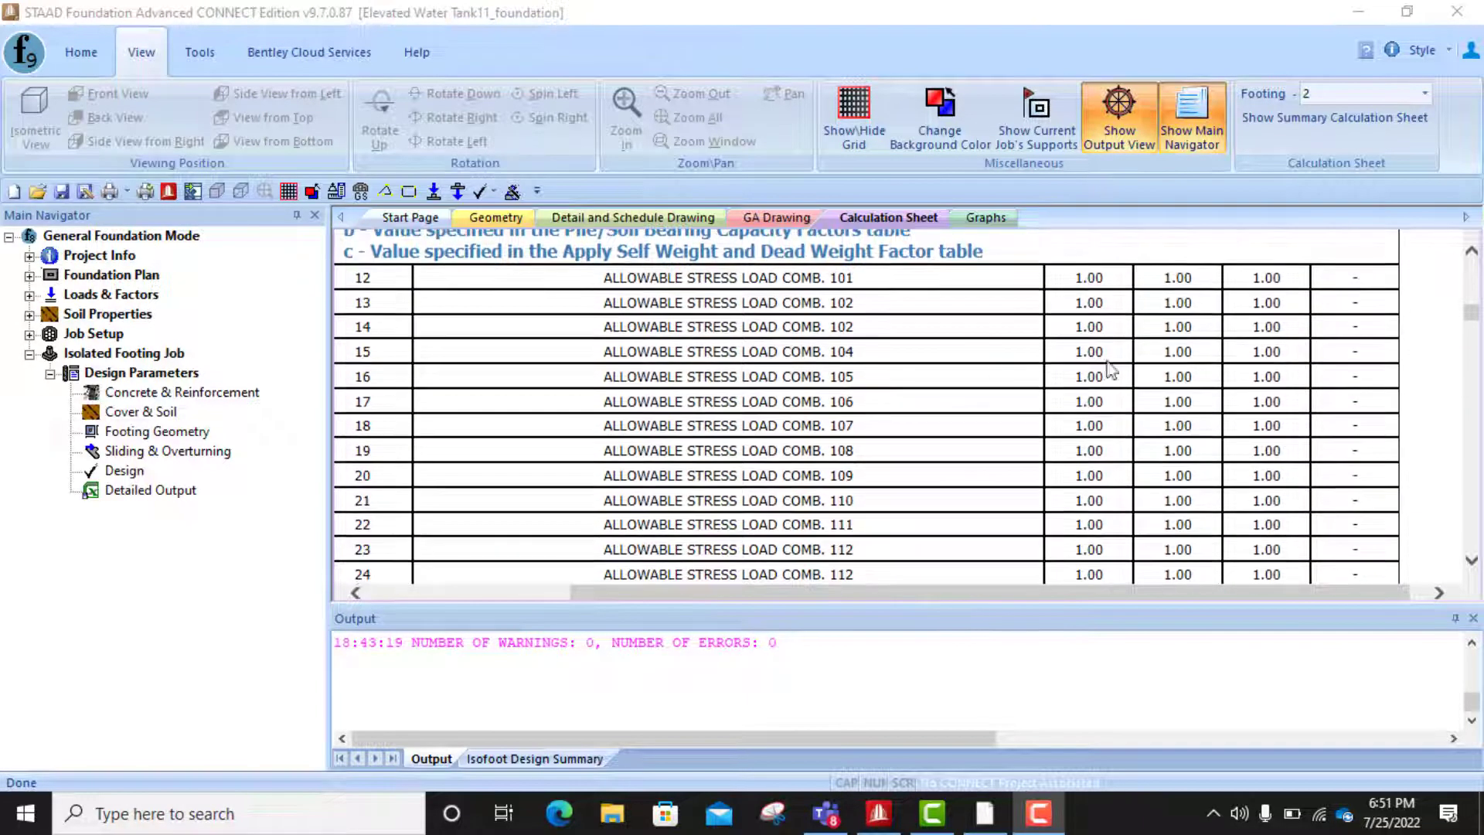
pyautogui.scroll(2, 824, 390)
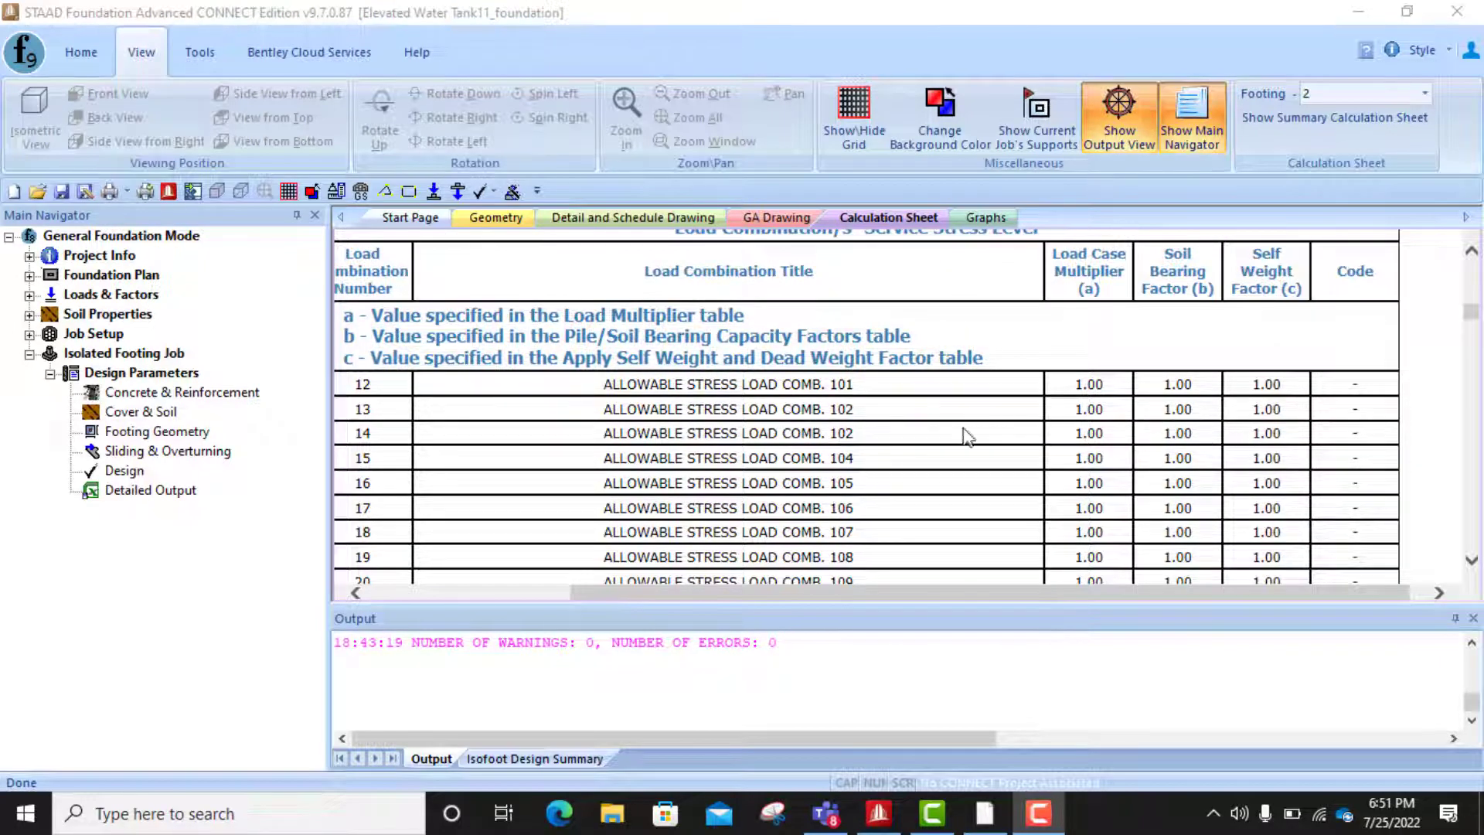
pyautogui.scroll(-10, 1082, 427)
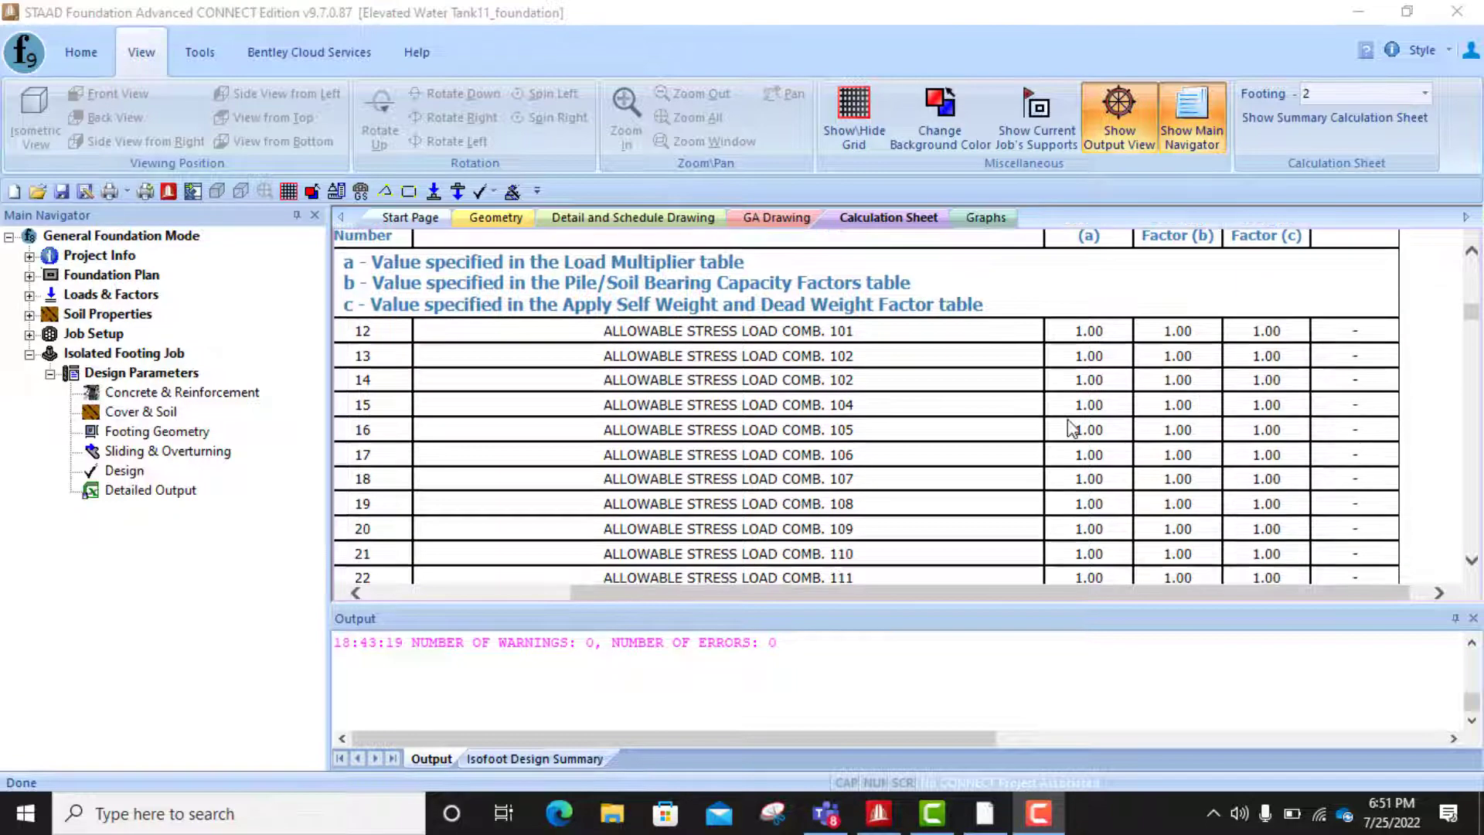
pyautogui.scroll(-6, 1014, 423)
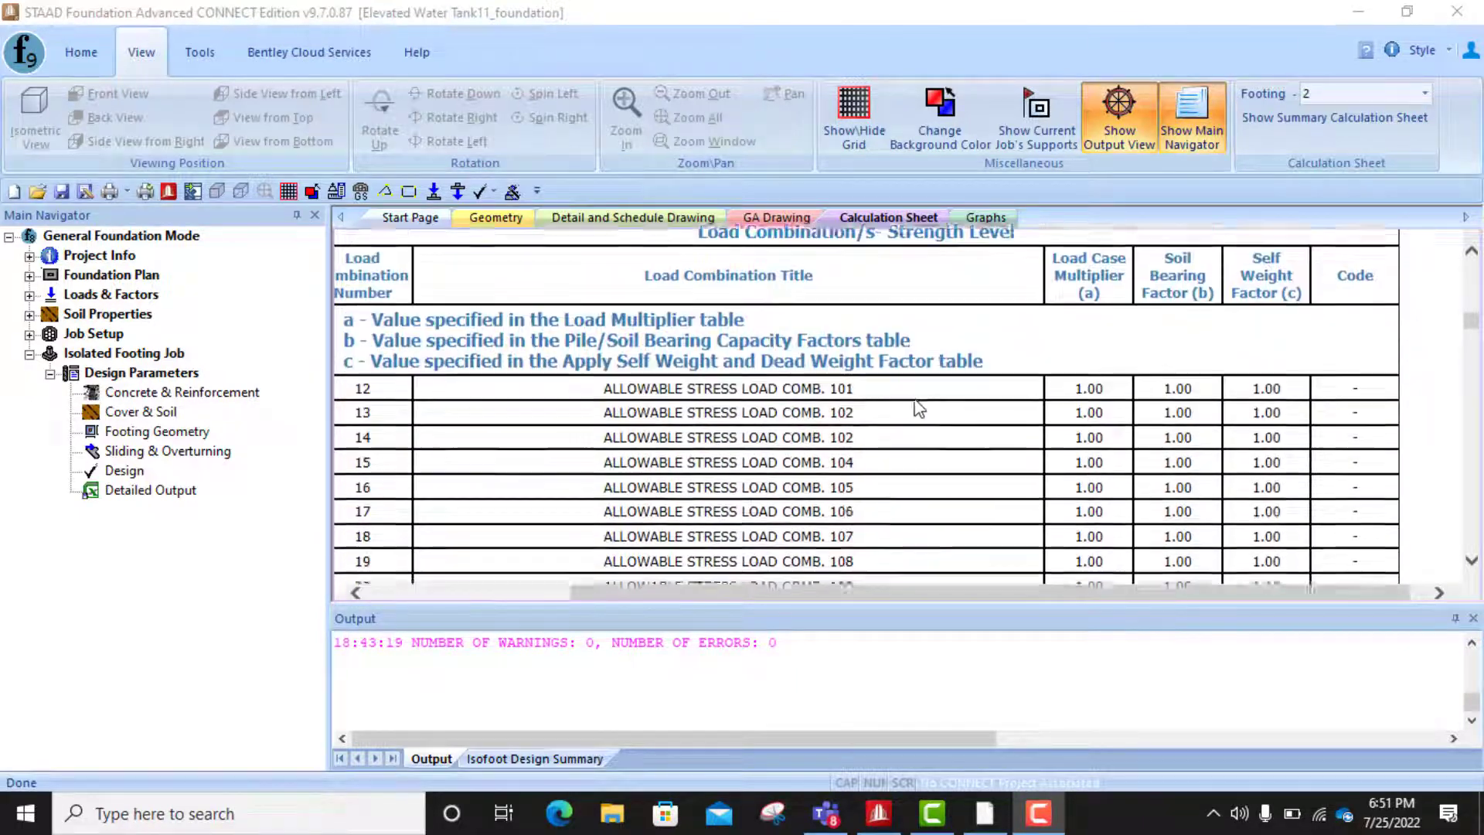
pyautogui.scroll(-8, 959, 399)
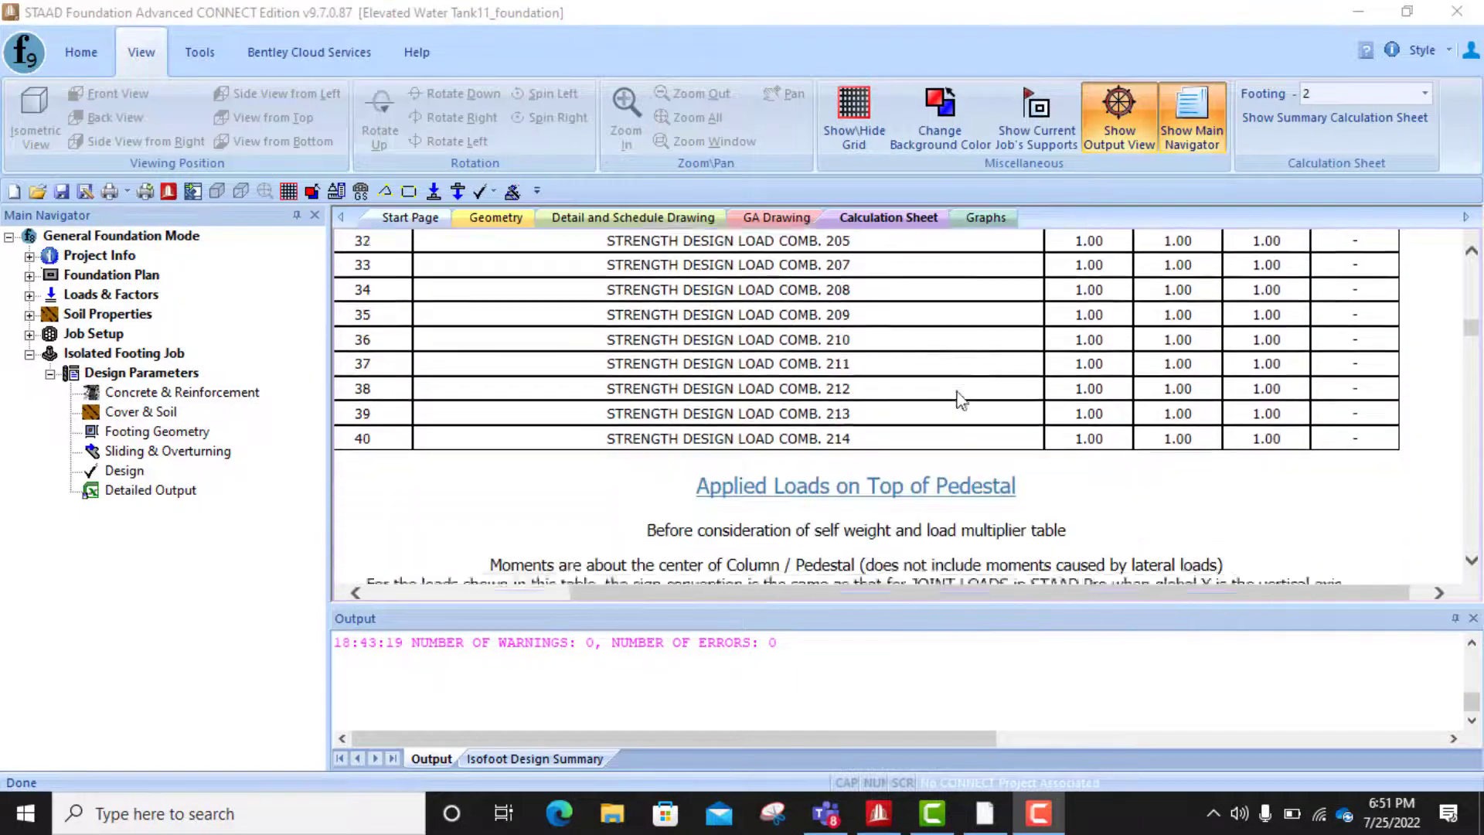
# - Review the loads applied on footing 2's pedestal, its final footing size, and the pressures at the four corners
pyautogui.scroll(-10, 960, 392)
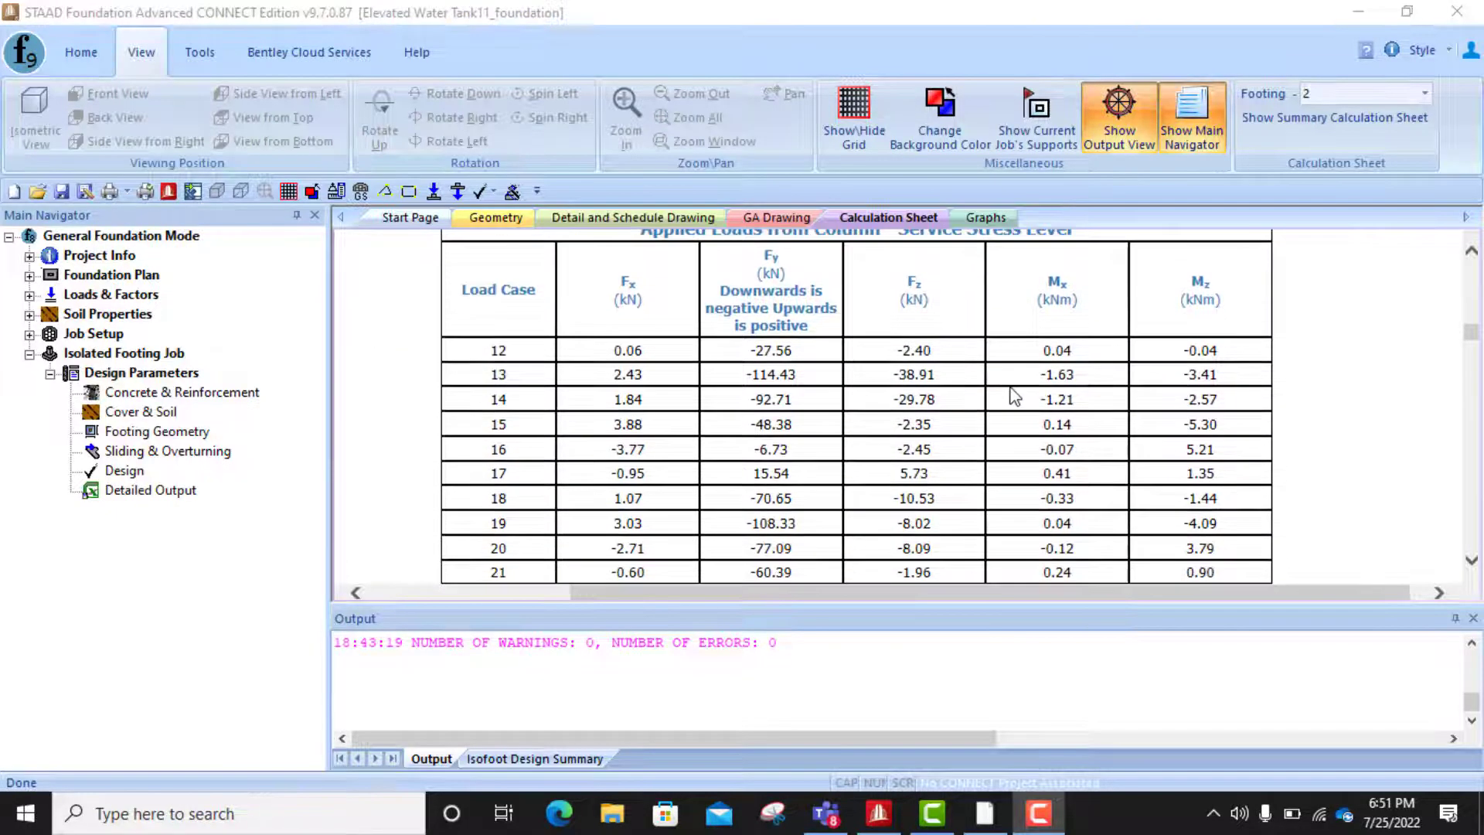
pyautogui.scroll(-10, 1015, 397)
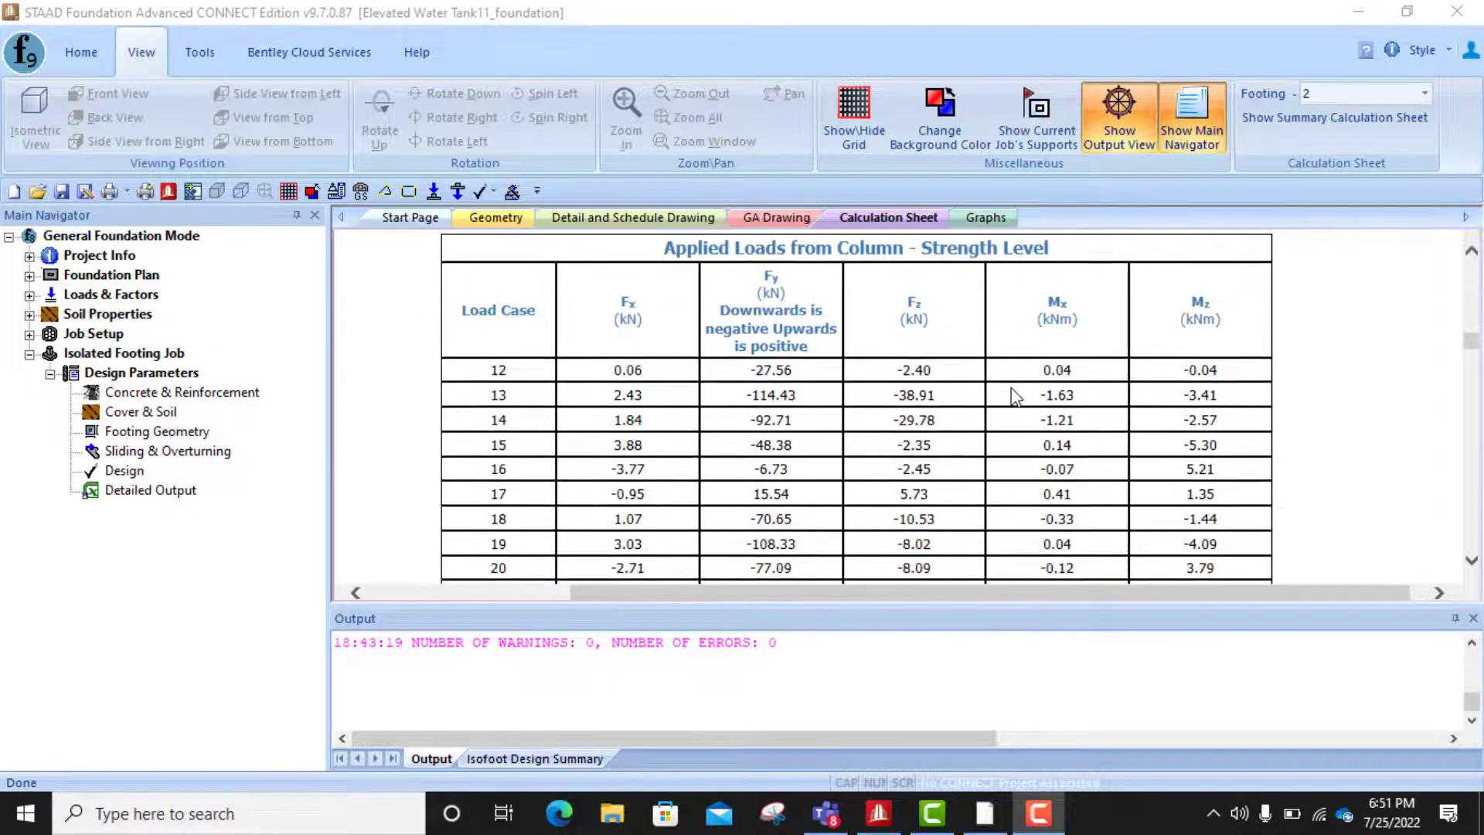
pyautogui.scroll(-8, 1015, 398)
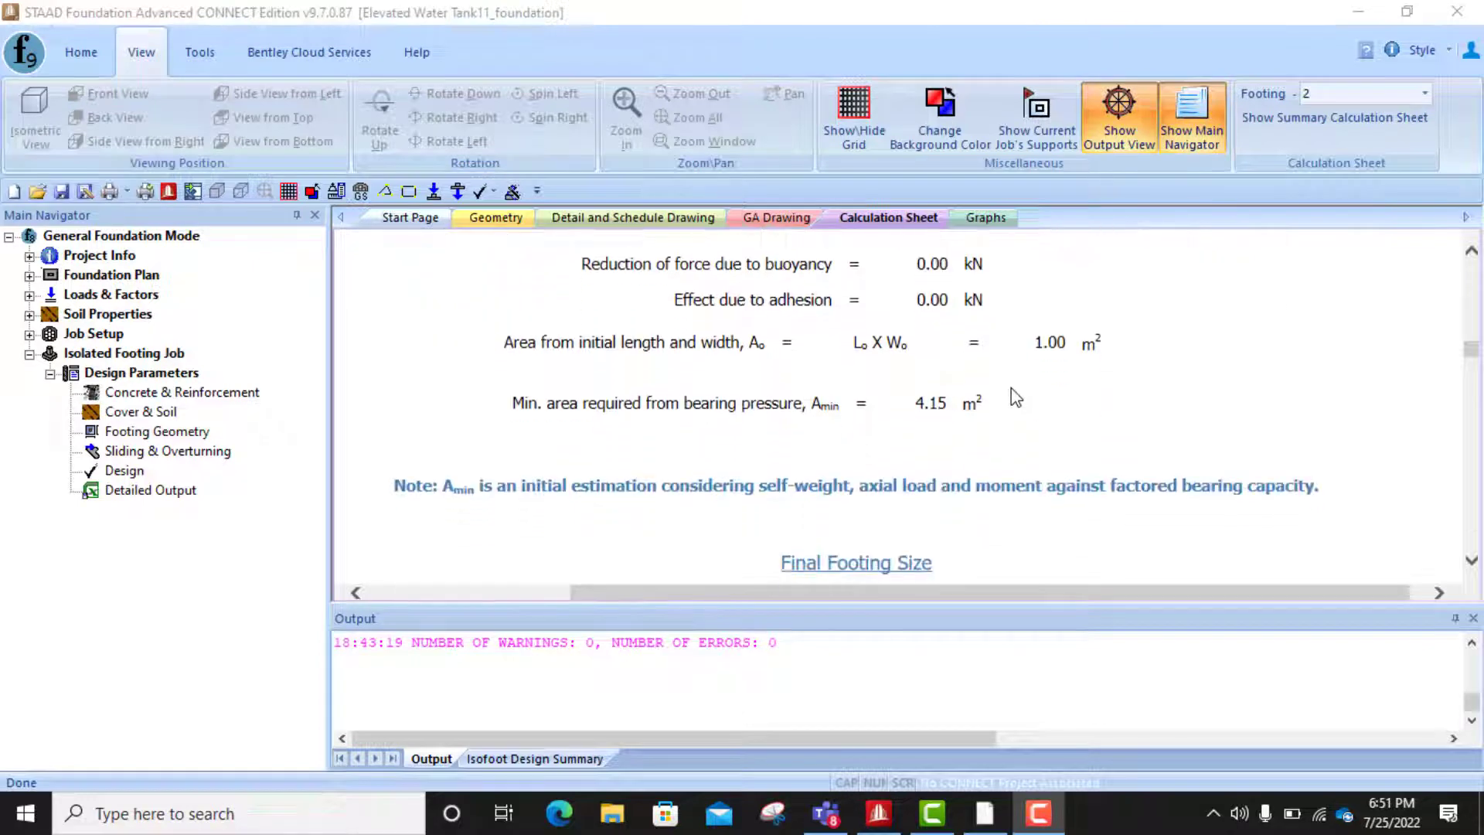
pyautogui.scroll(1, 1004, 392)
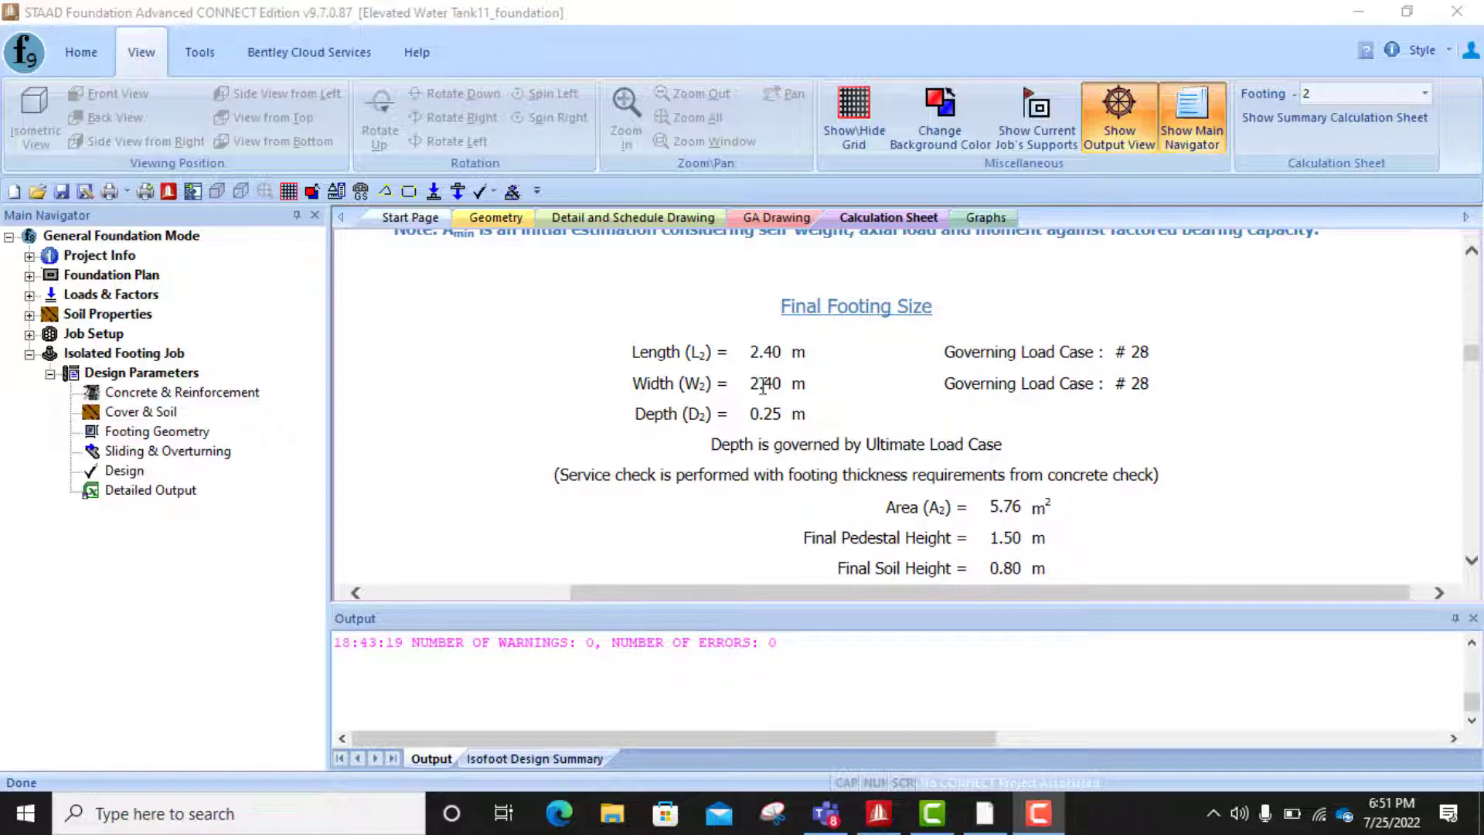
pyautogui.scroll(-18, 763, 387)
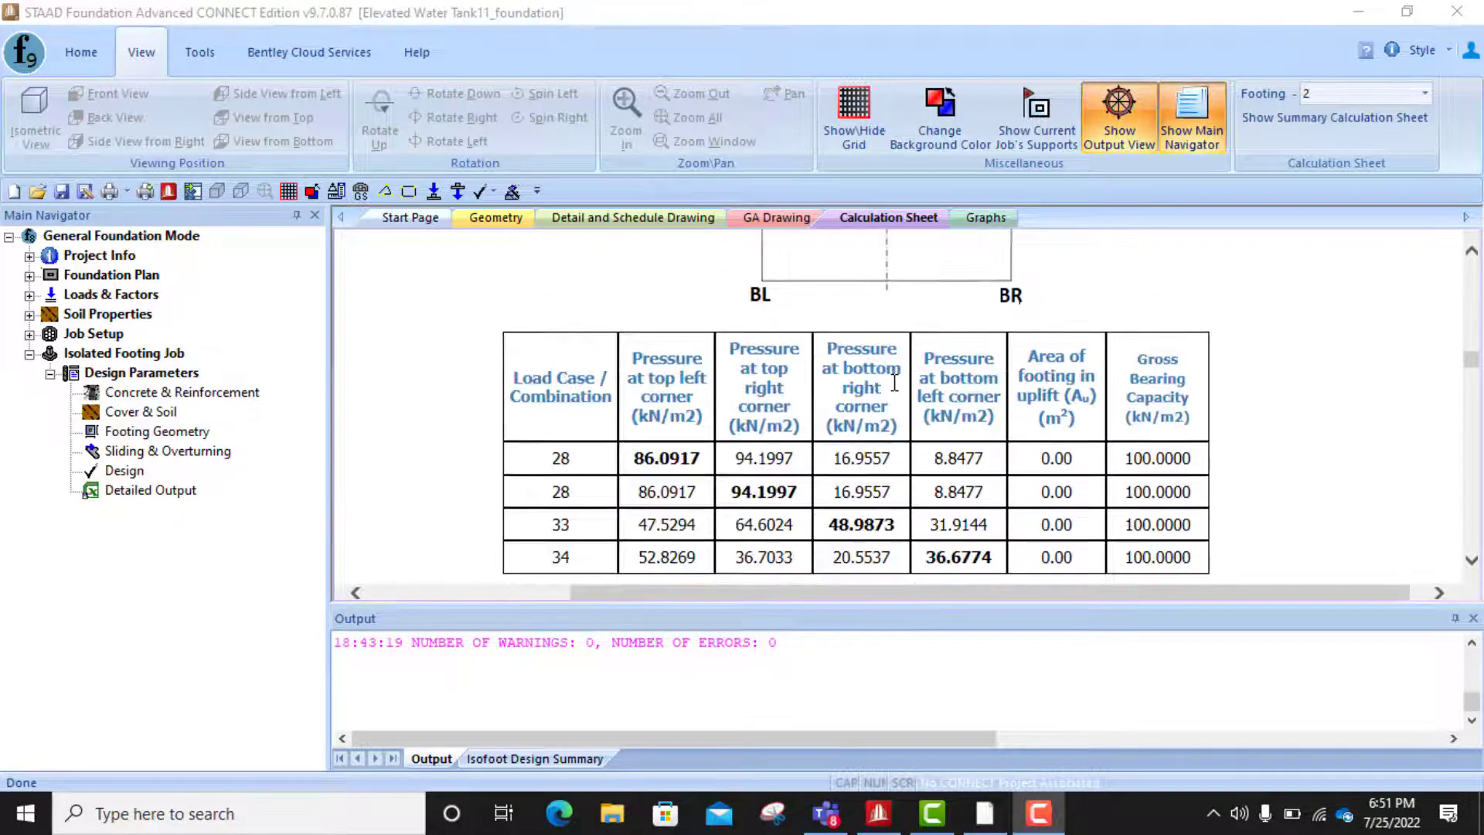
pyautogui.scroll(-1, 894, 383)
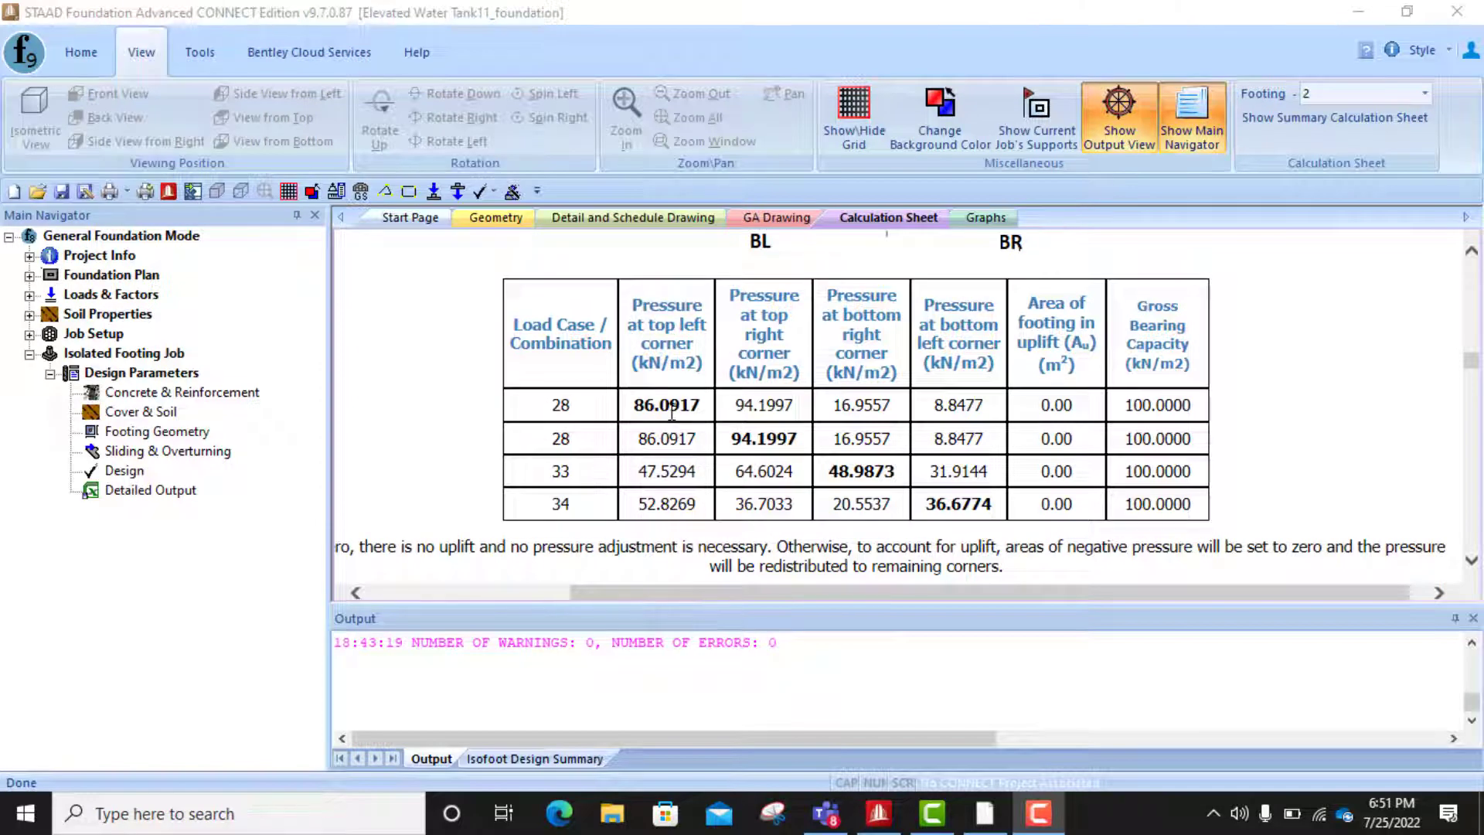
pyautogui.scroll(-8, 883, 408)
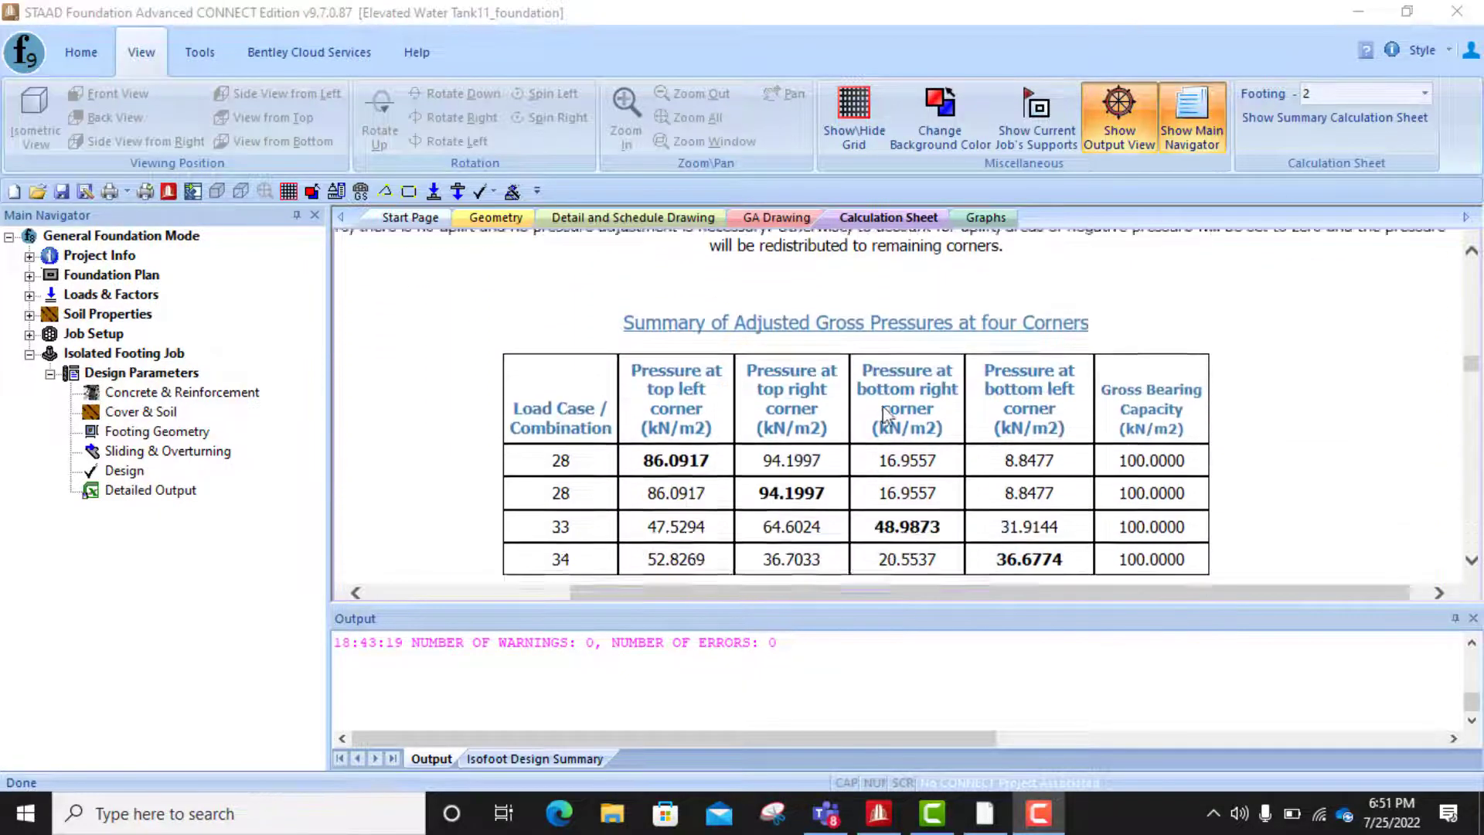
# - Examine footing 2's stability check diagram, sliding and overturning safety factor table, and critical load cases for the X and Z directions
pyautogui.scroll(-6, 829, 359)
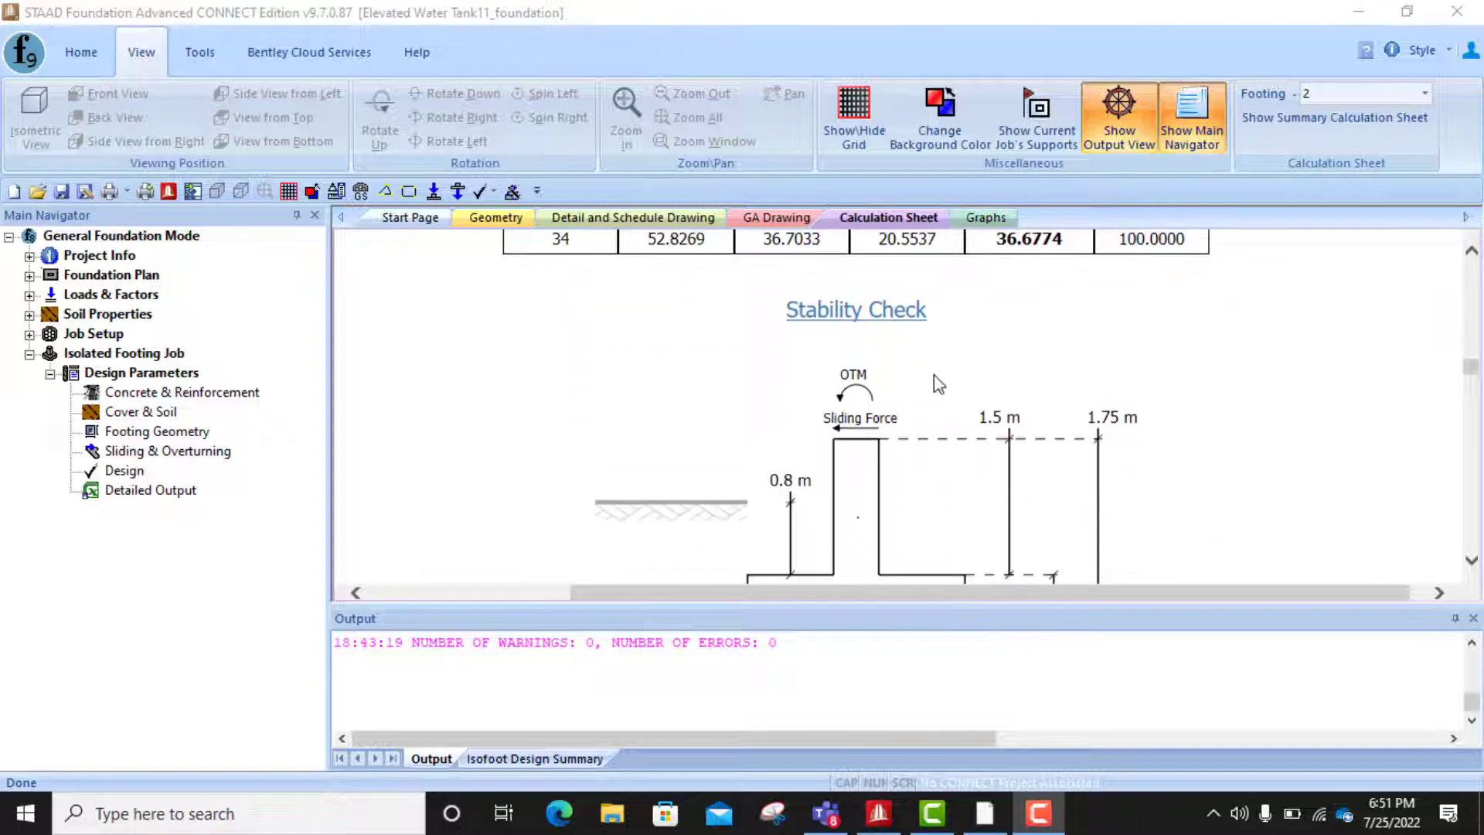
pyautogui.scroll(1, 847, 357)
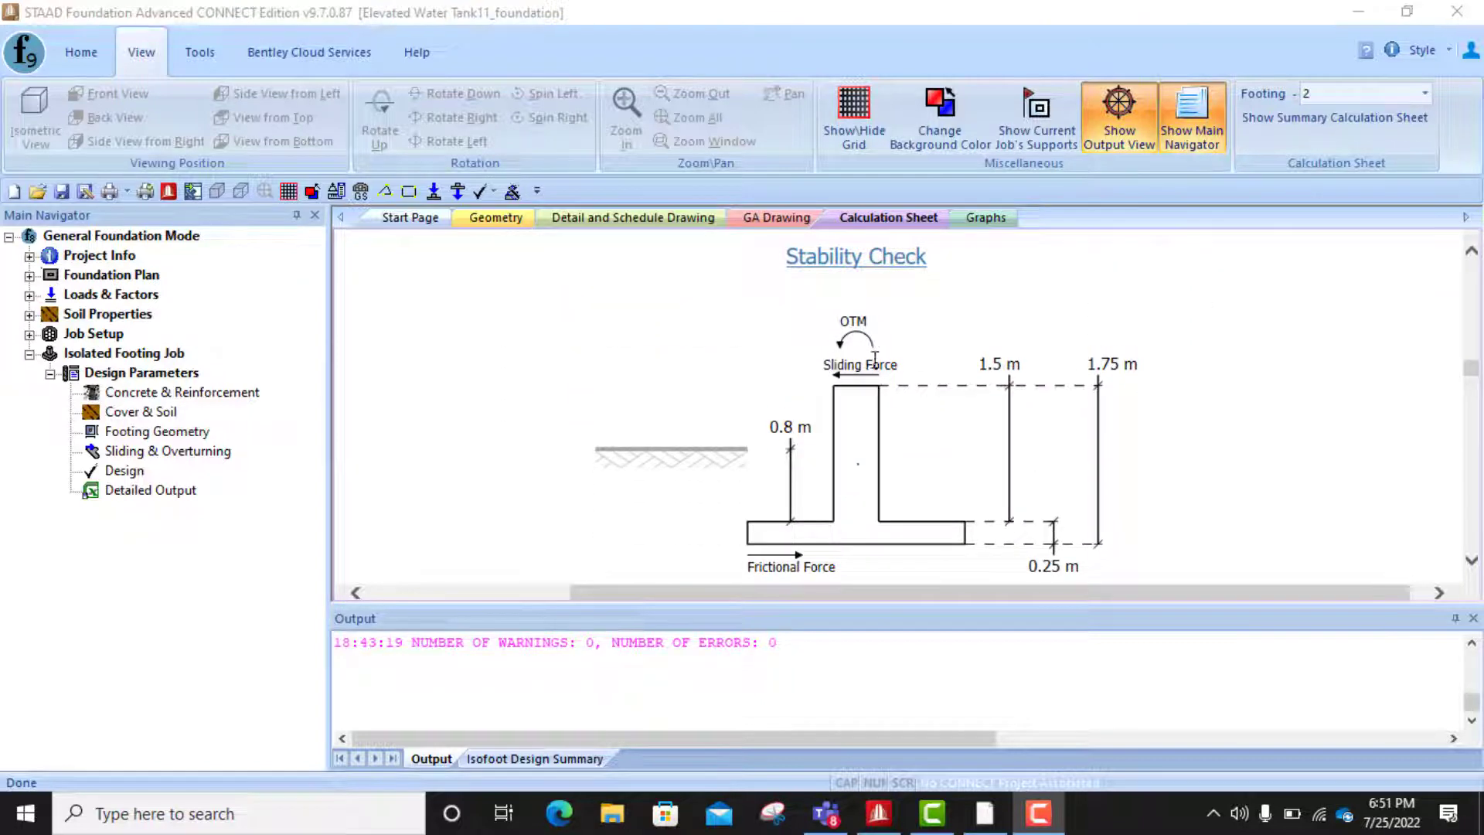
pyautogui.scroll(-1, 874, 360)
pyautogui.scroll(-3, 984, 376)
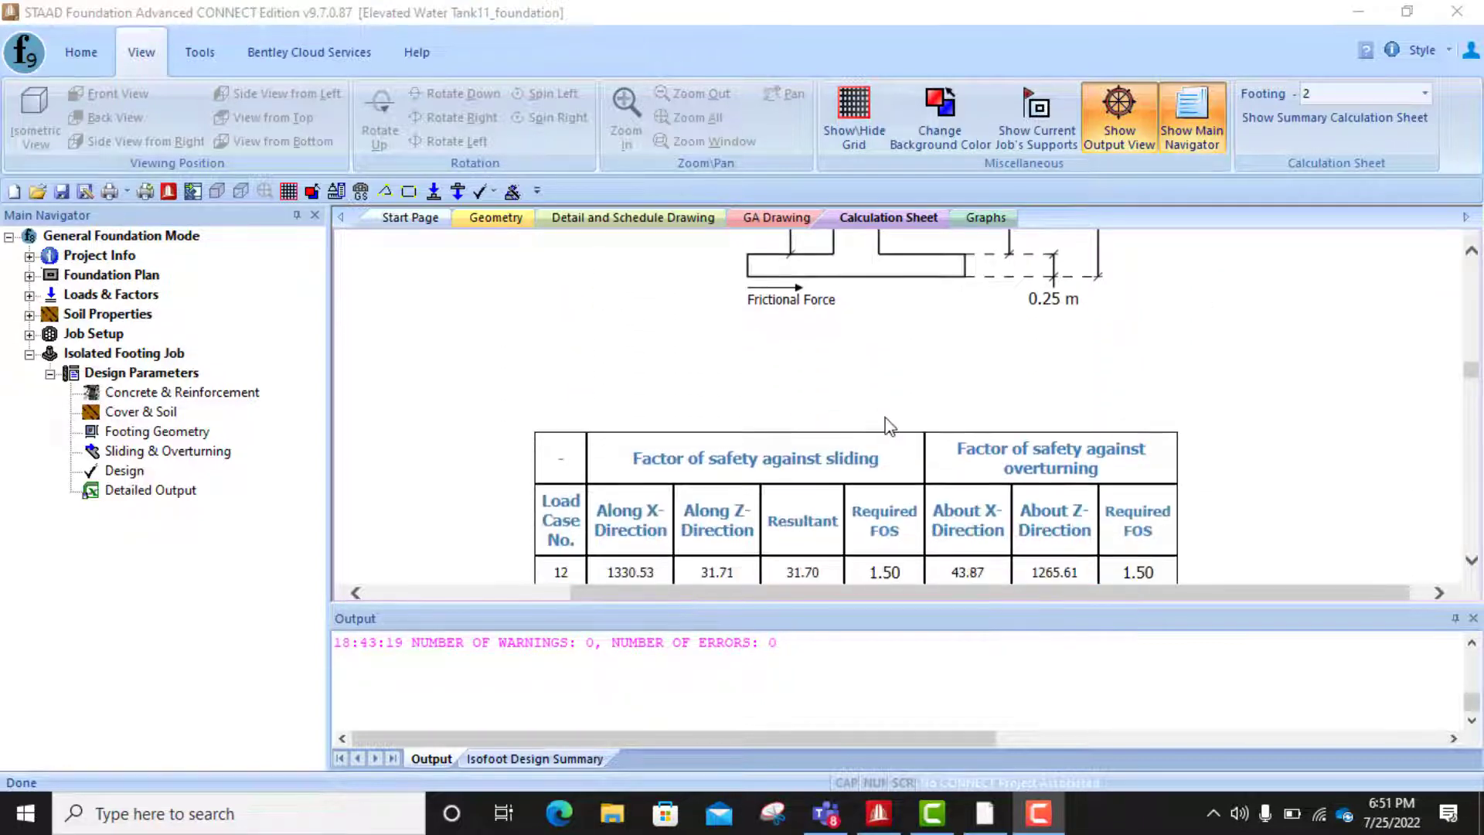
pyautogui.scroll(1, 927, 409)
pyautogui.scroll(-1, 998, 408)
pyautogui.scroll(-12, 999, 407)
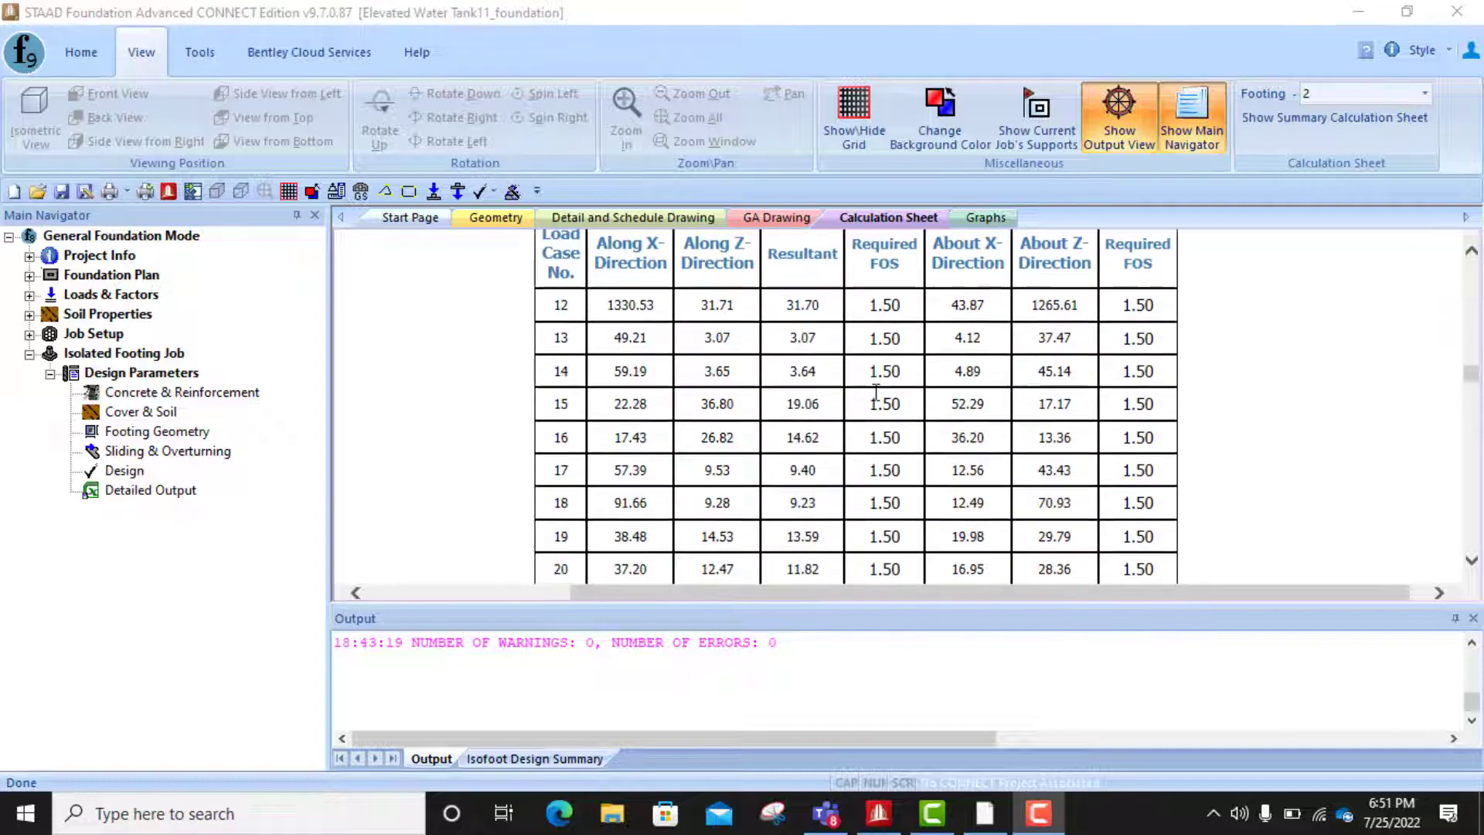
pyautogui.scroll(-12, 904, 398)
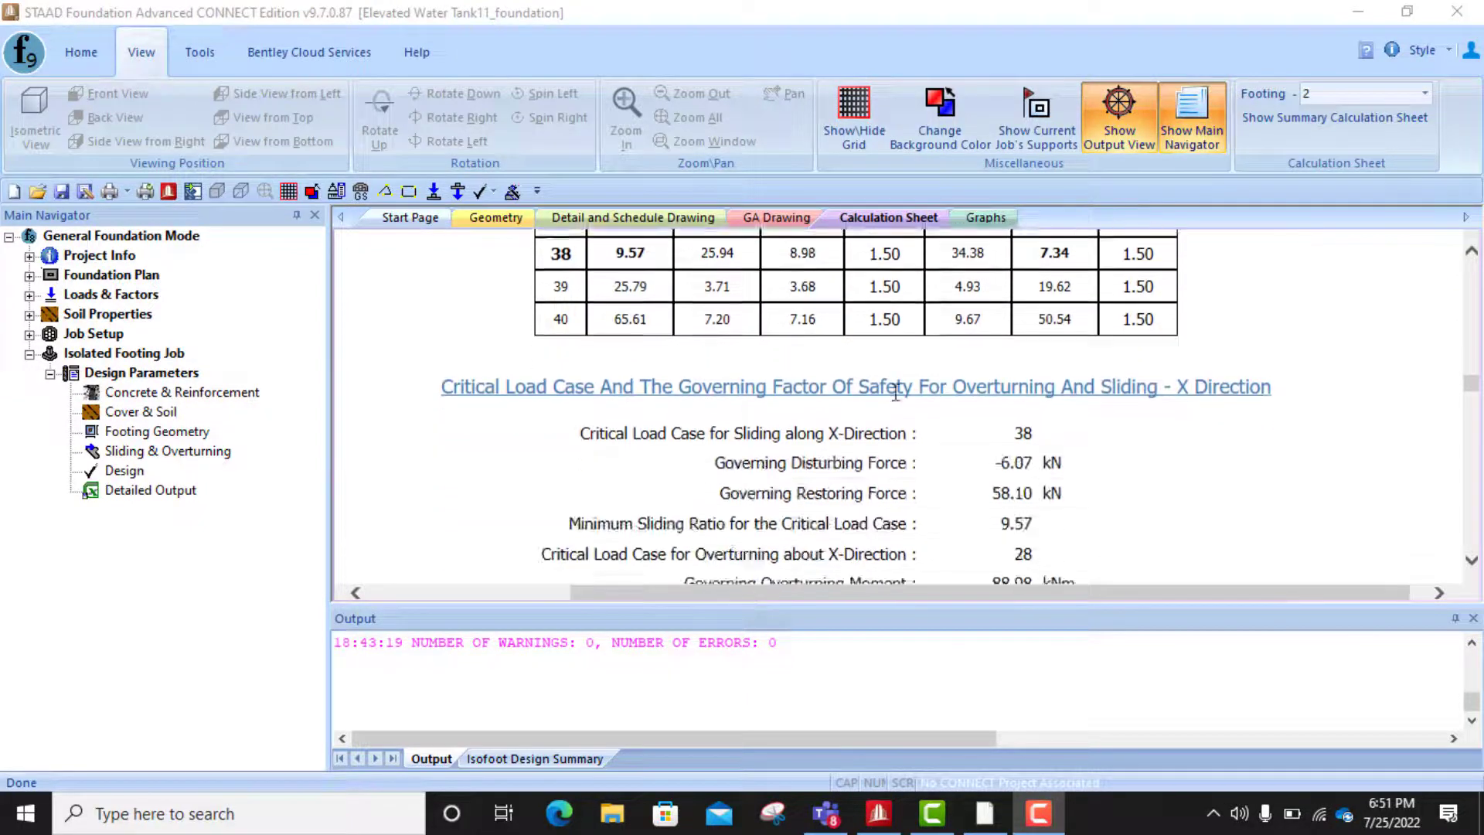
pyautogui.scroll(-12, 922, 399)
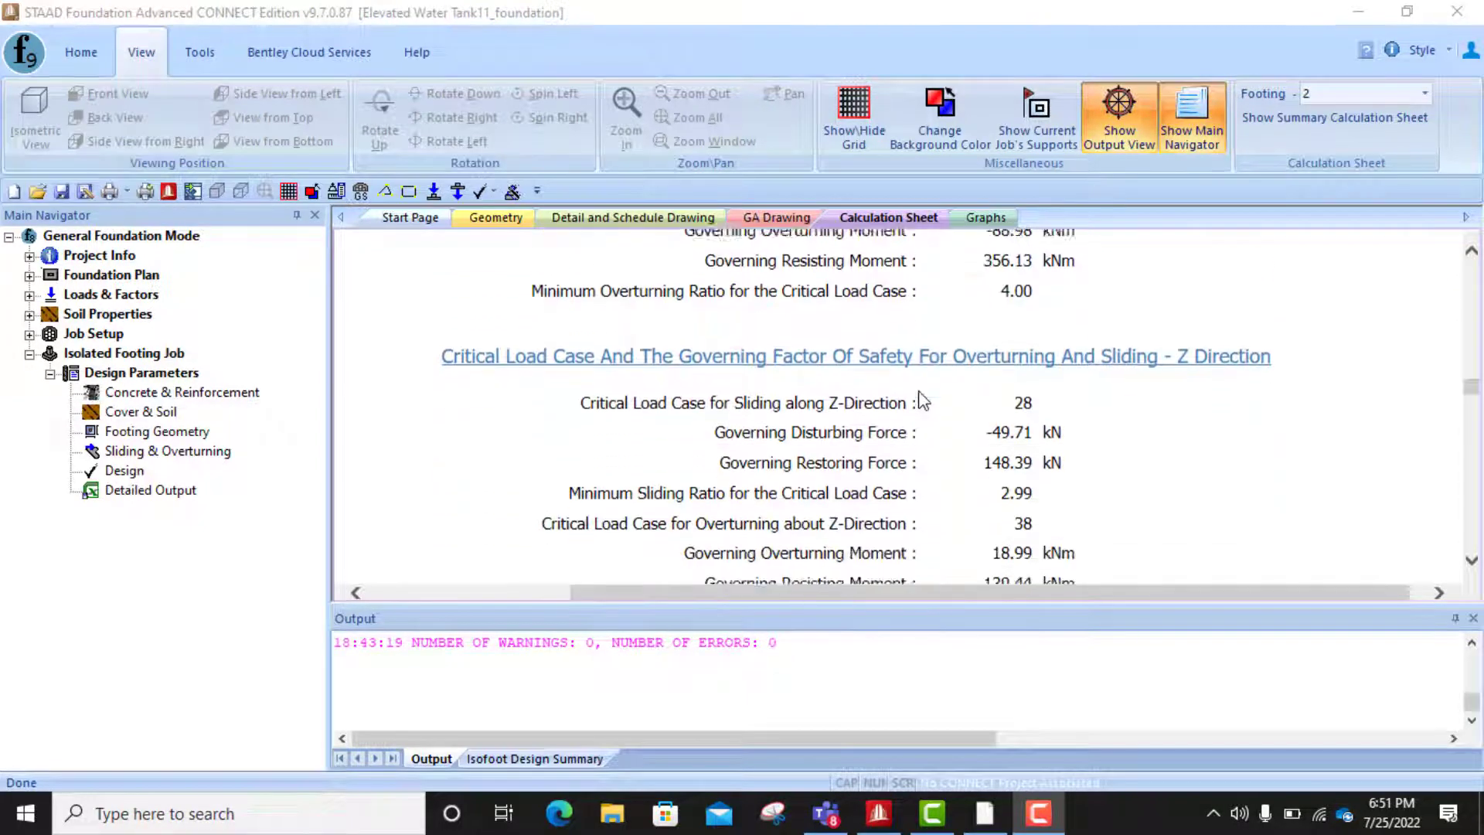
# - Review footing 2's ultimate gross pressure table together with the contact area and bearing capacity checks for ultimate loads
pyautogui.scroll(-3, 921, 399)
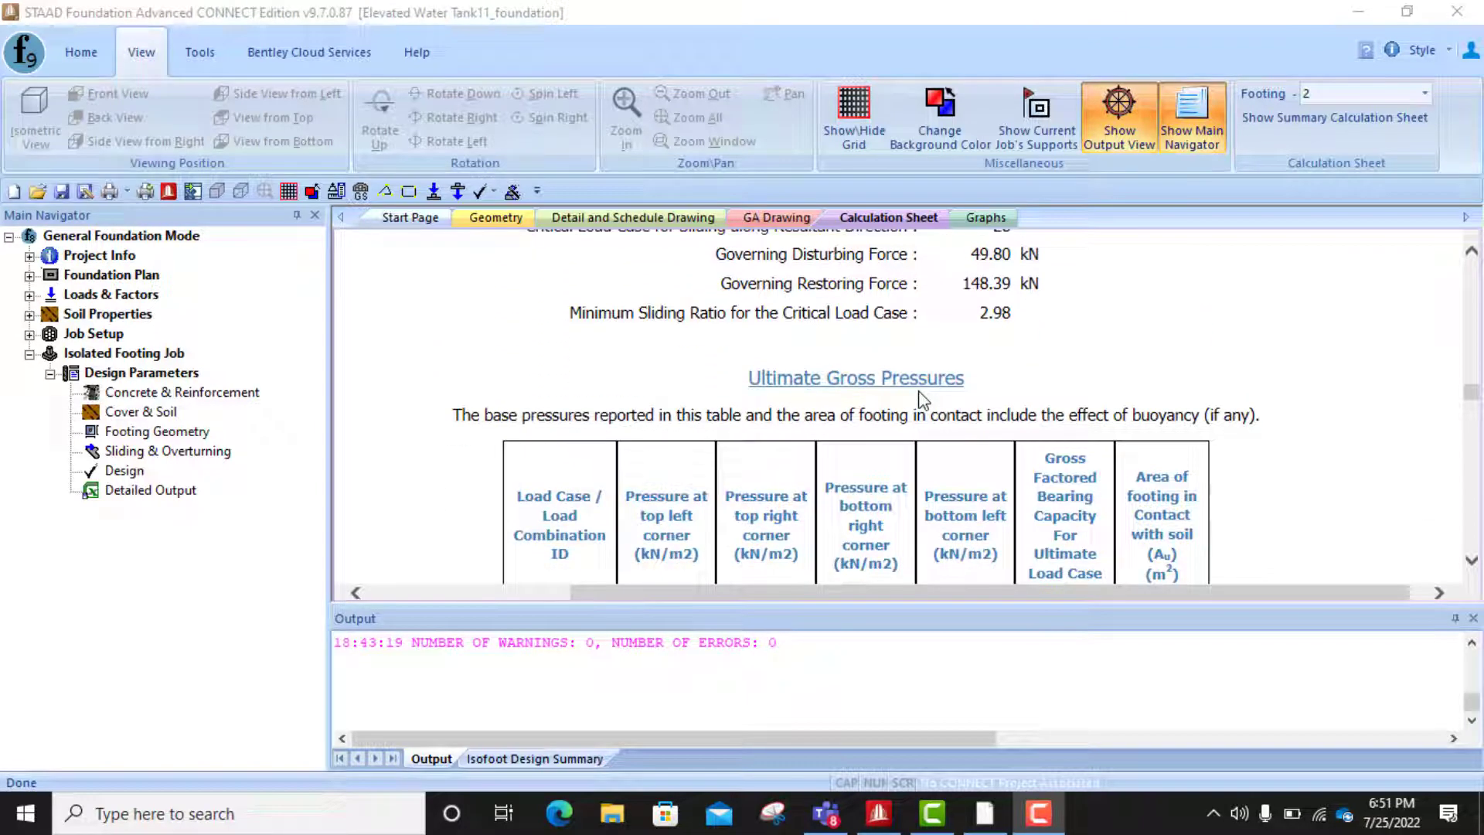
pyautogui.scroll(-1, 922, 400)
pyautogui.scroll(1, 922, 400)
pyautogui.scroll(-10, 996, 349)
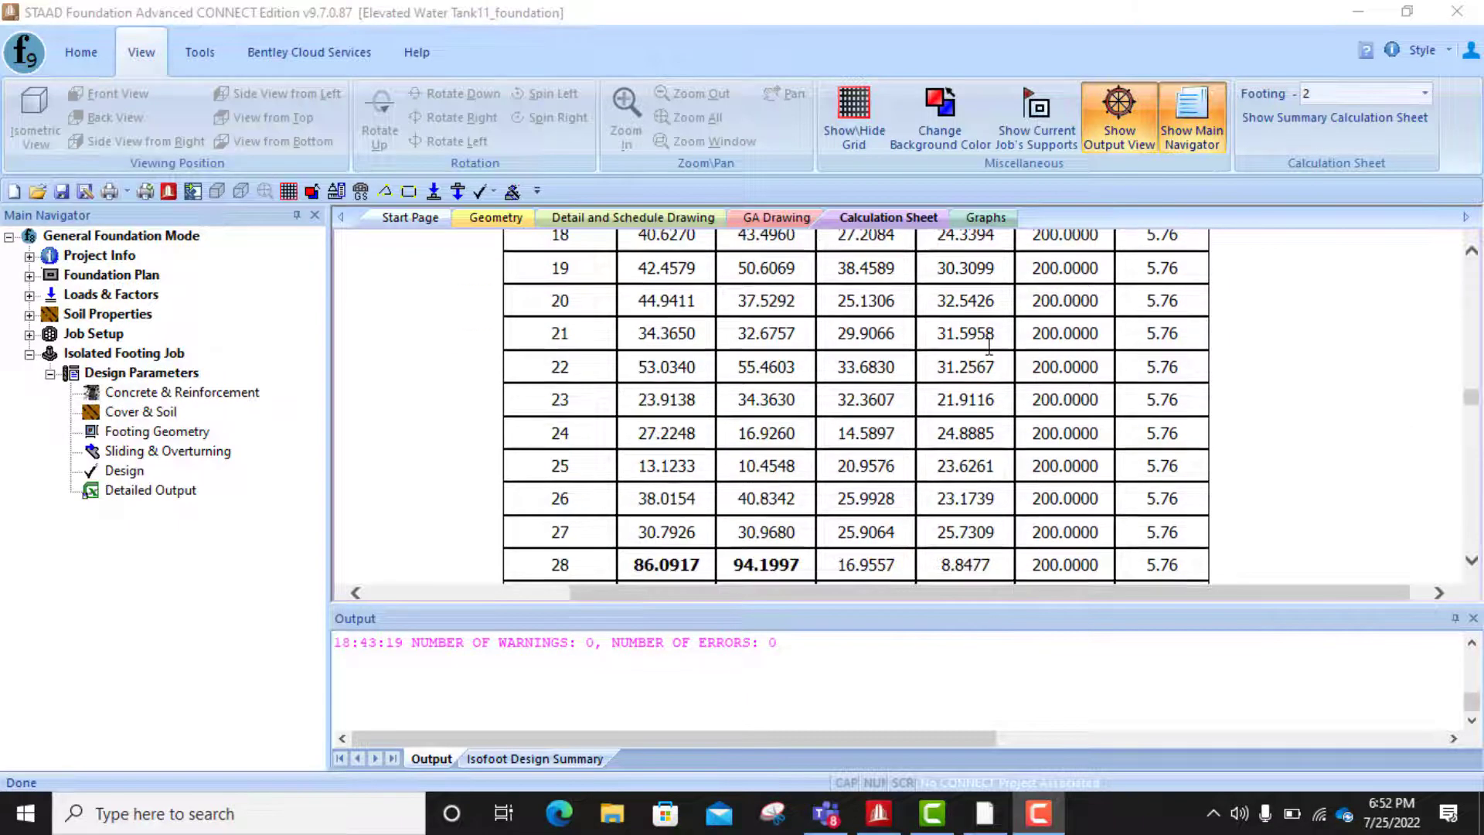
pyautogui.scroll(-15, 989, 348)
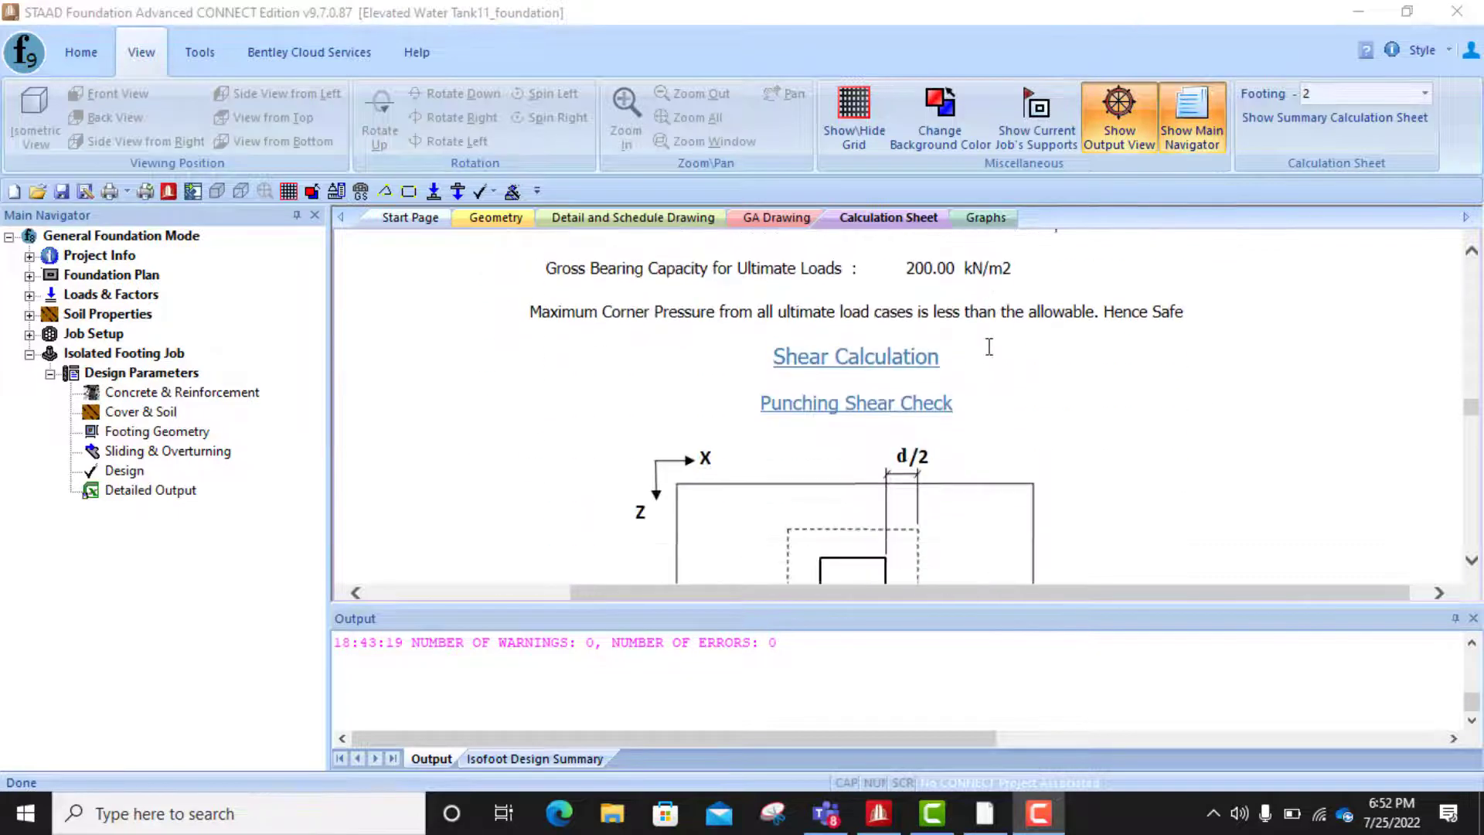
pyautogui.scroll(-4, 989, 346)
pyautogui.scroll(8, 989, 345)
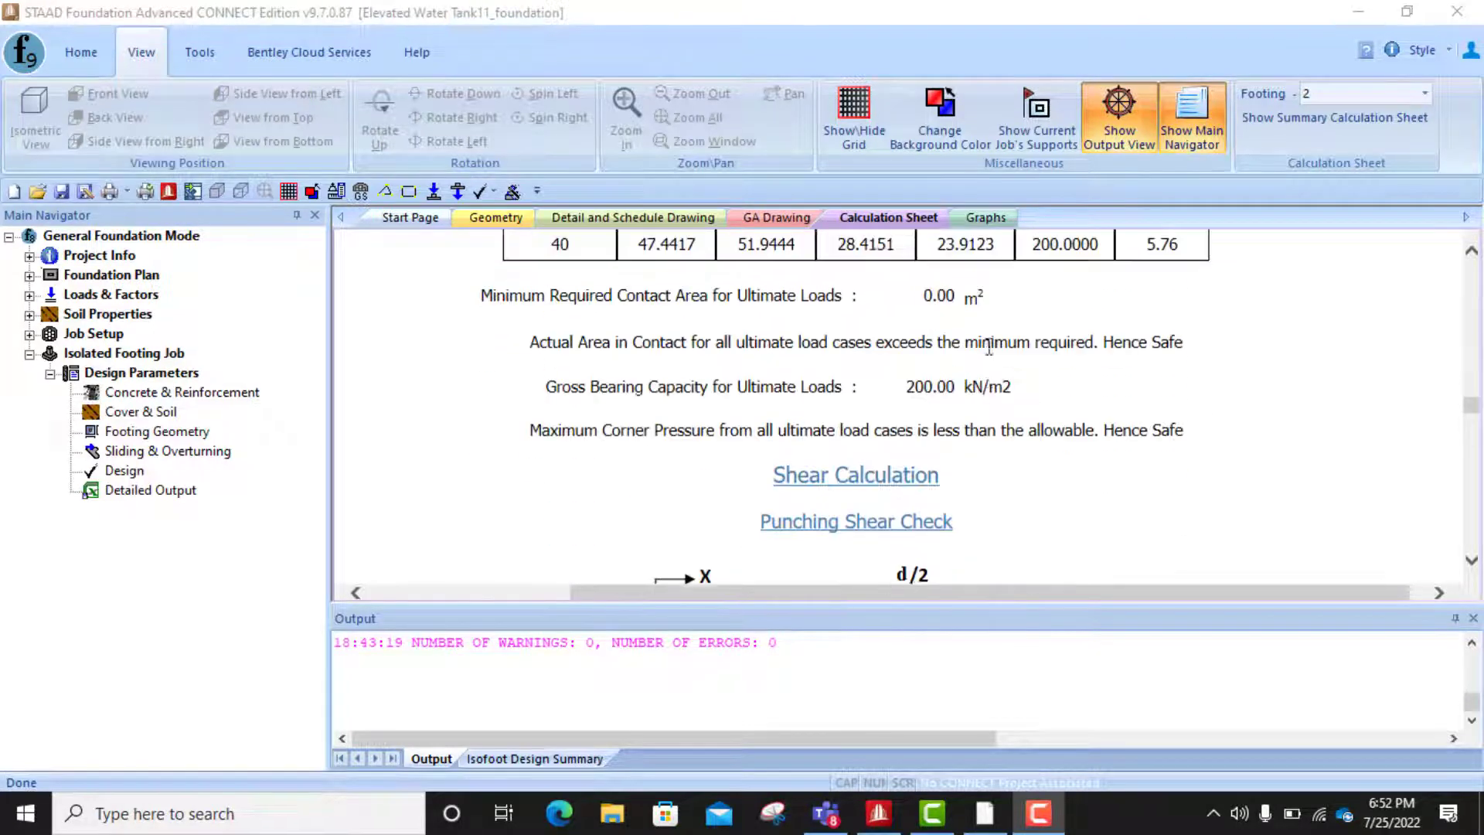
# - Examine footing 2's punching and one-way shear checks, flexure and pedestal design results, and material take-off with excavation and backfill volumes
pyautogui.scroll(-20, 989, 347)
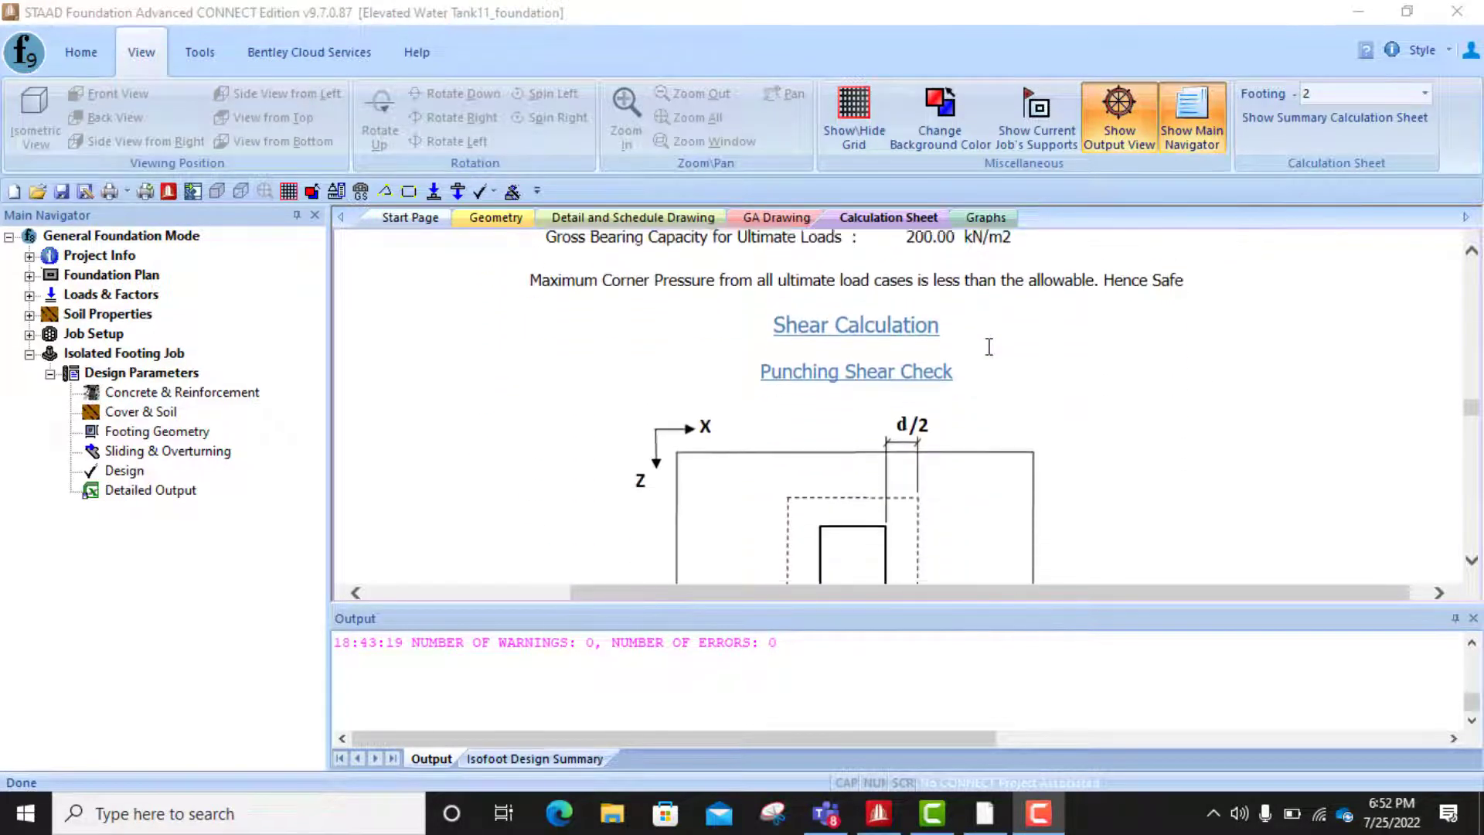
pyautogui.scroll(-15, 989, 347)
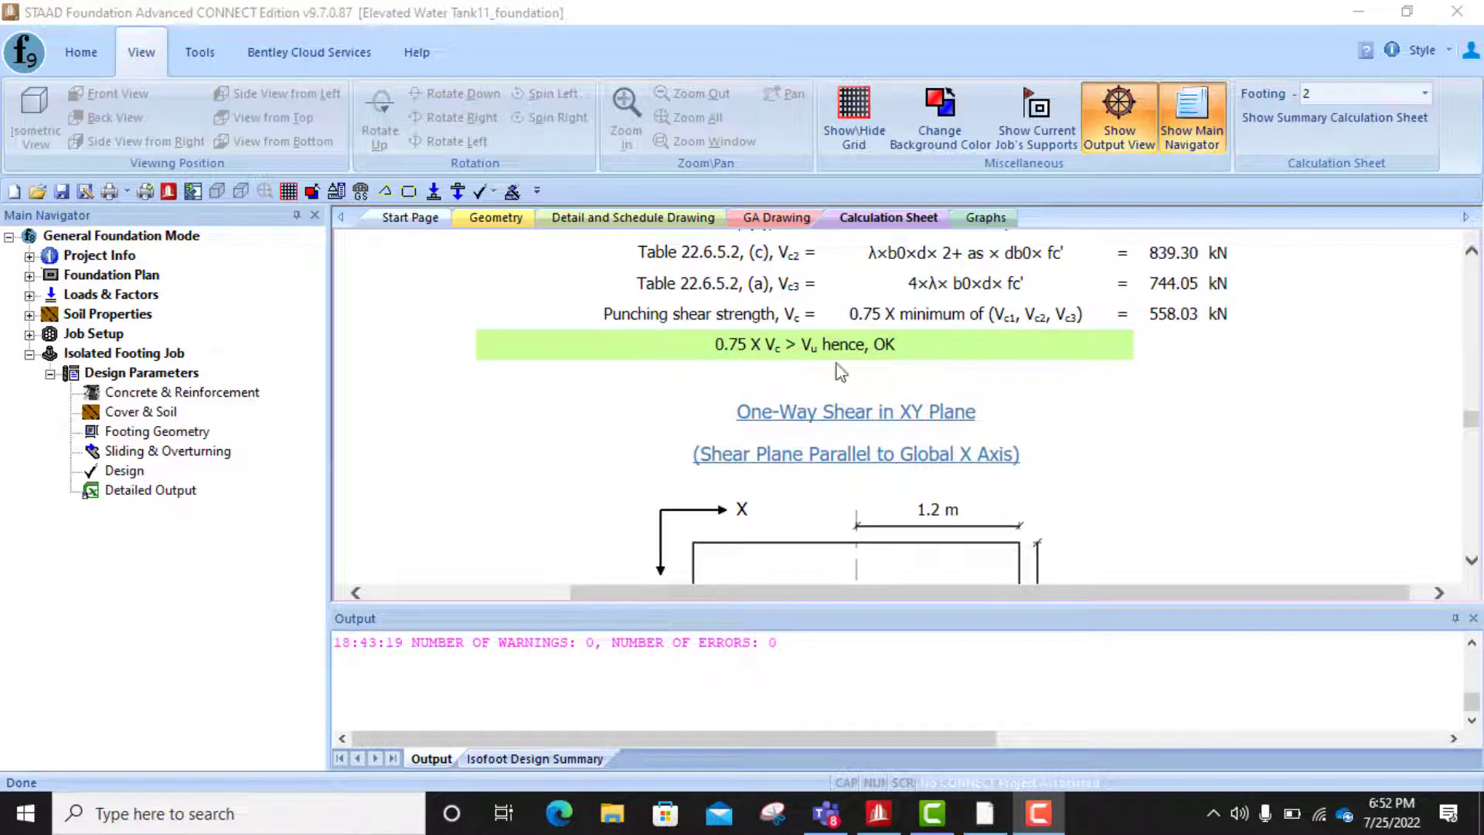
pyautogui.scroll(-15, 841, 373)
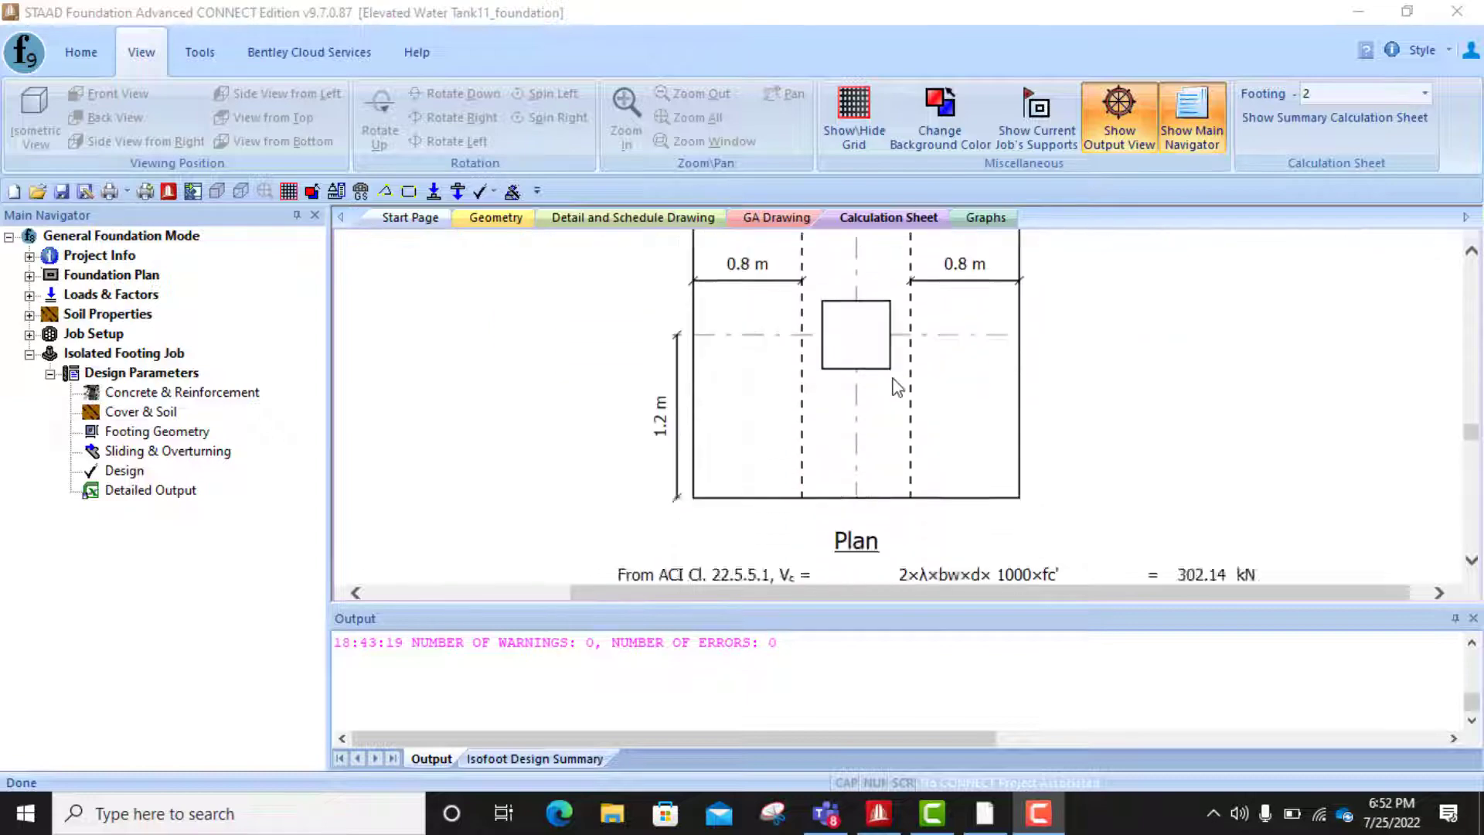
pyautogui.scroll(-20, 896, 387)
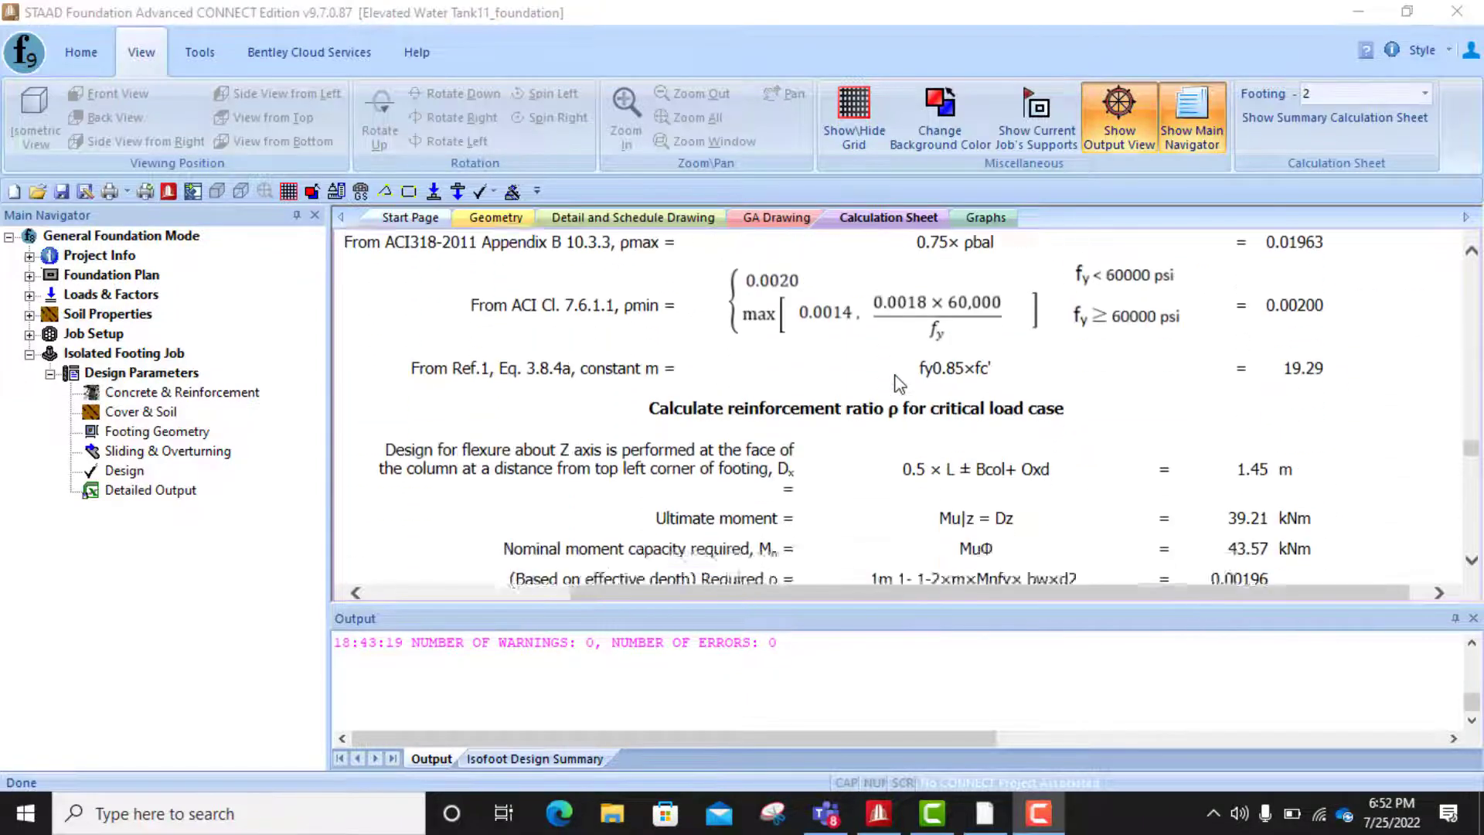
pyautogui.scroll(-20, 901, 382)
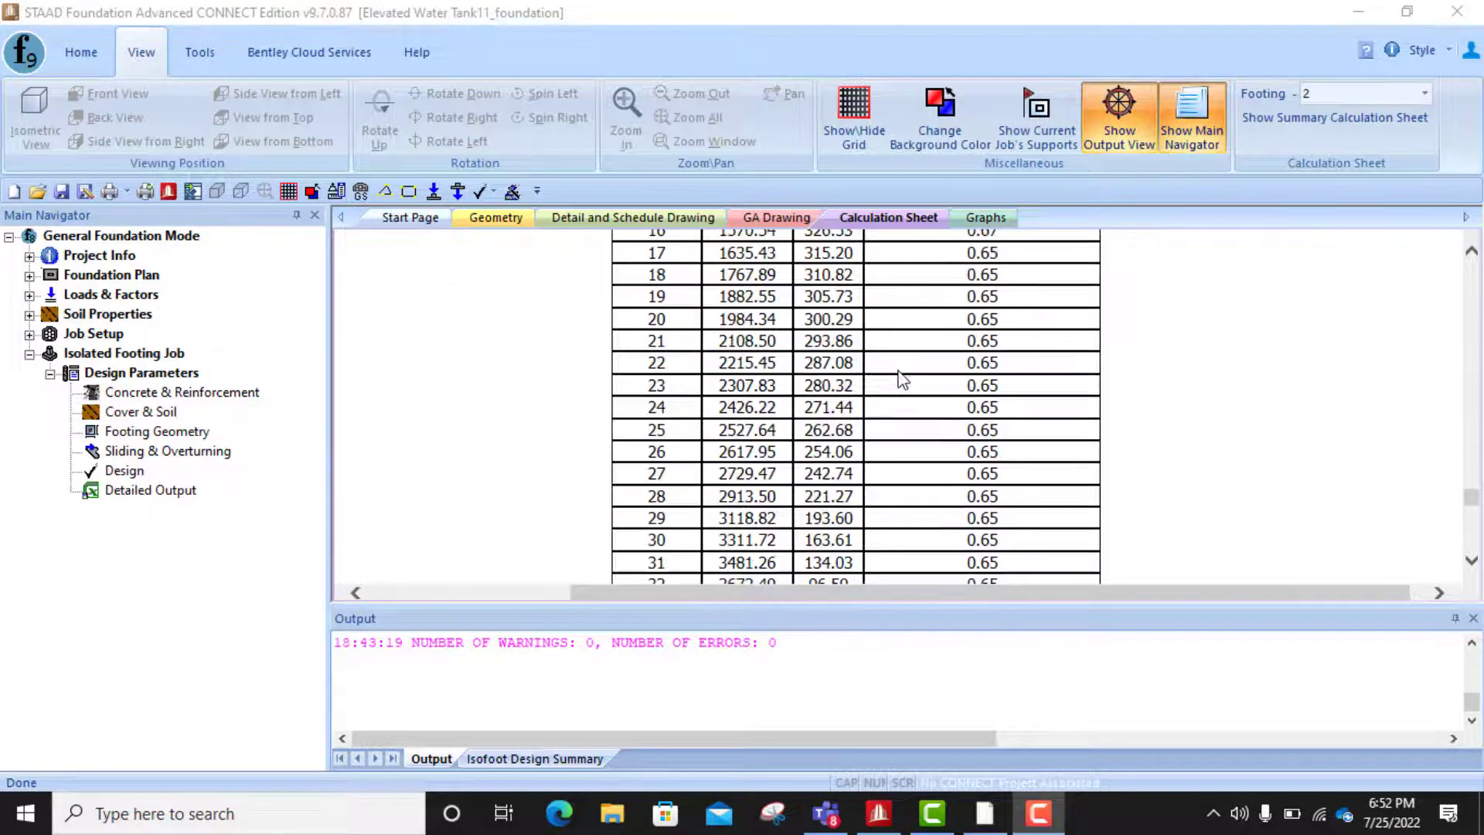
pyautogui.scroll(-20, 902, 379)
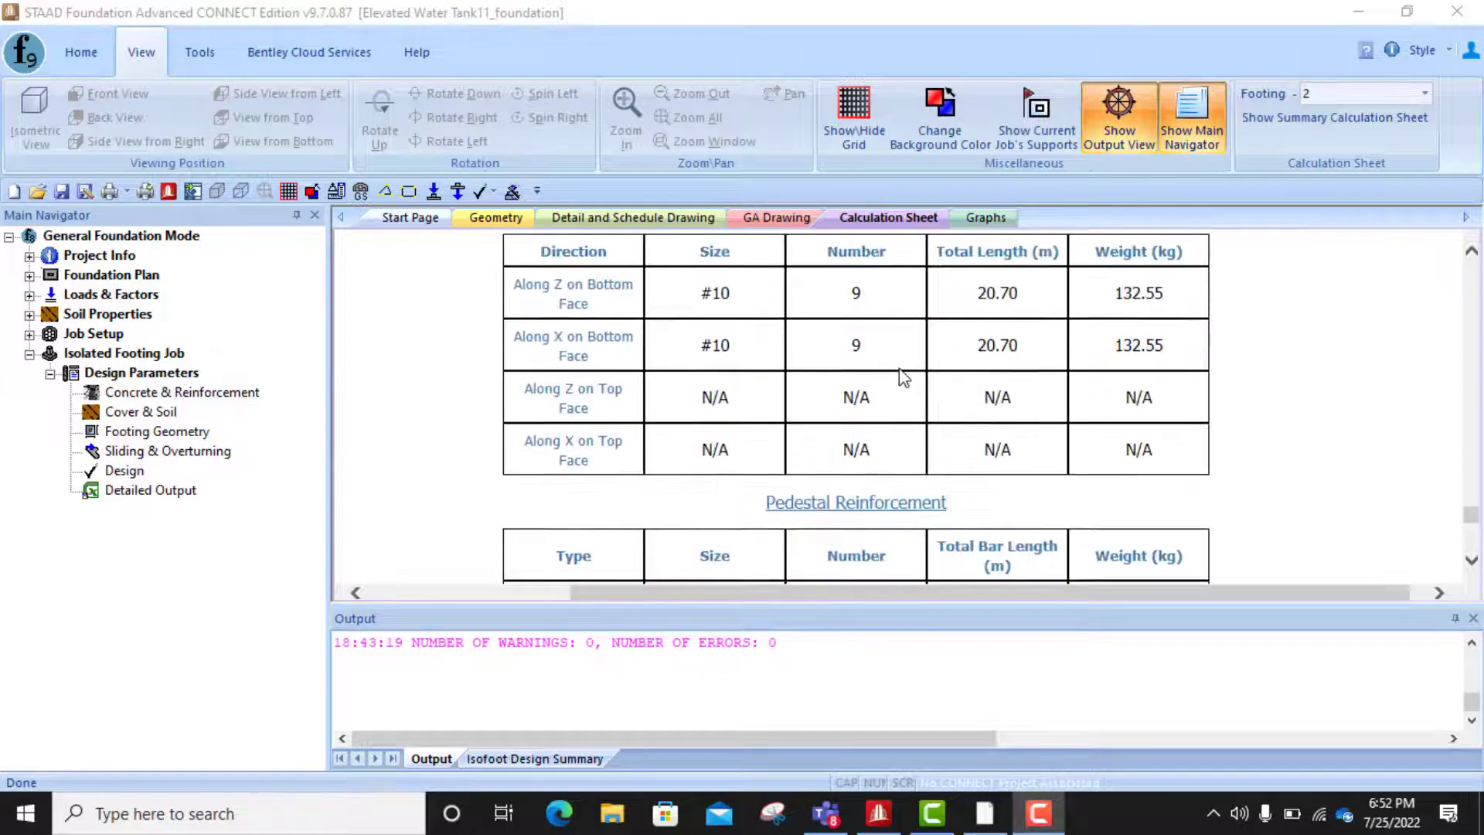
pyautogui.scroll(-20, 903, 377)
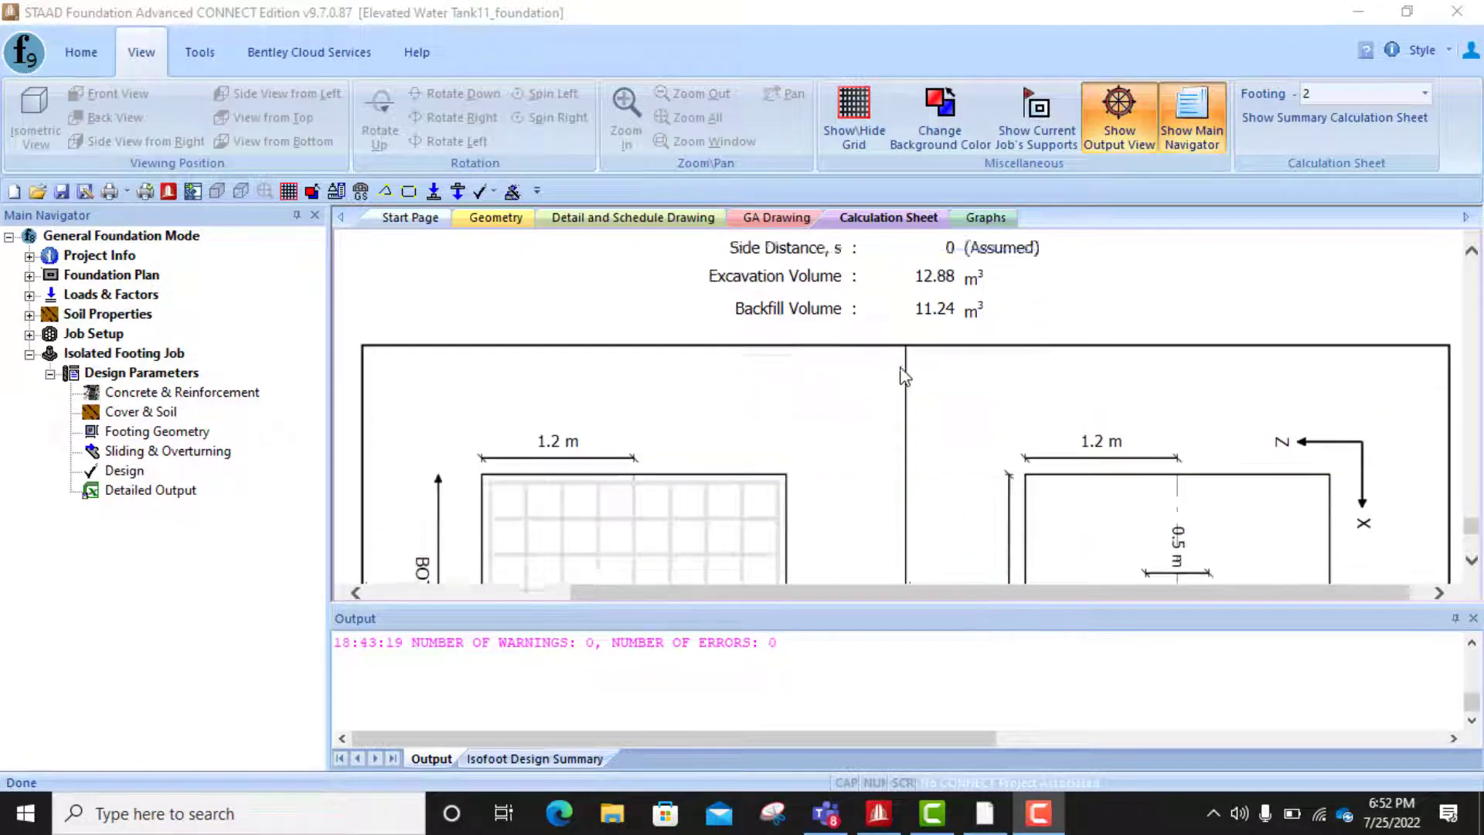
pyautogui.scroll(20, 904, 376)
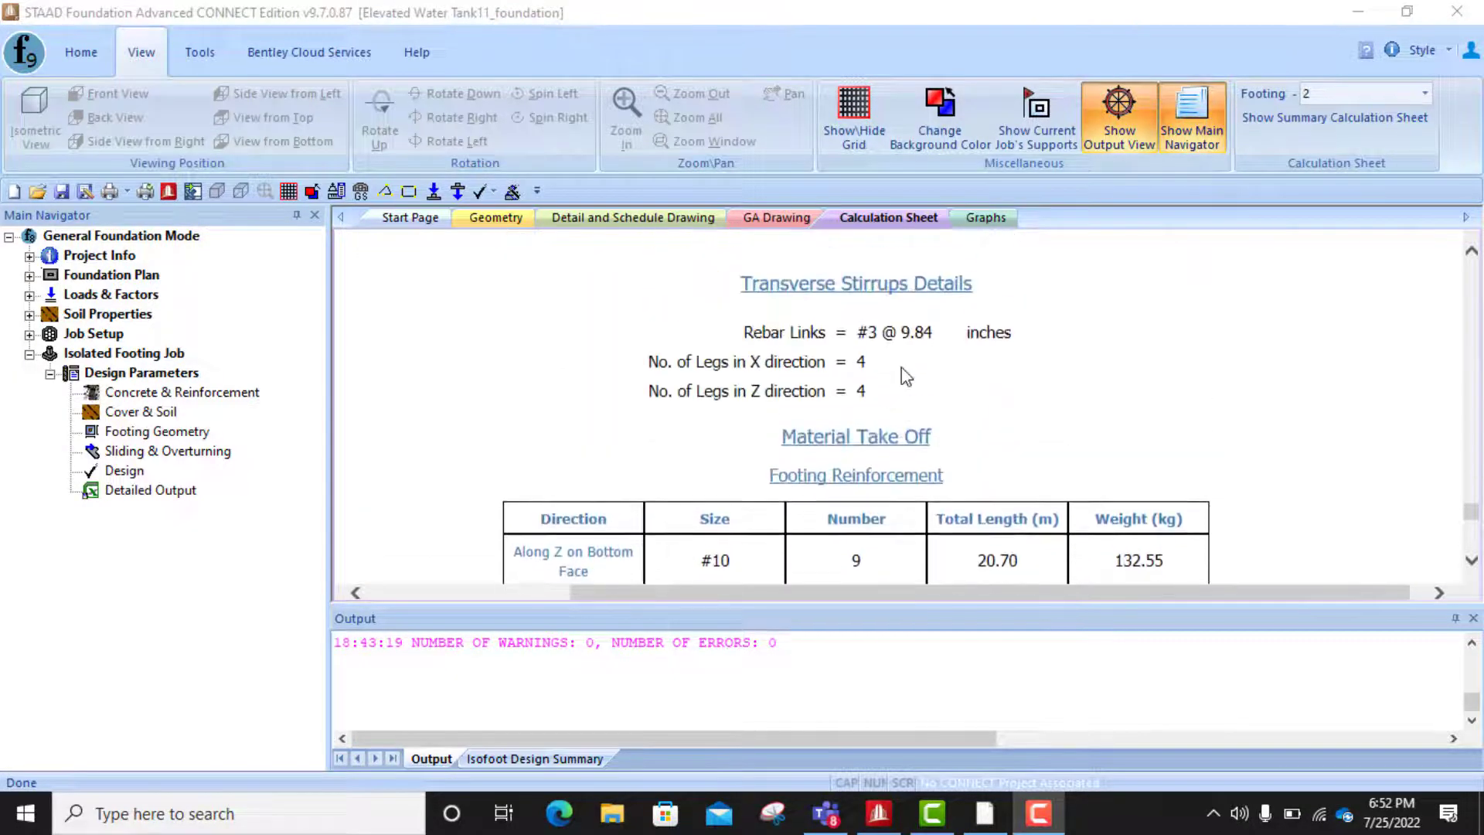
# - Review footing 2's material take-off: footing and pedestal reinforcement tables, concrete volumes, and soil excavation figures
pyautogui.scroll(-3, 918, 439)
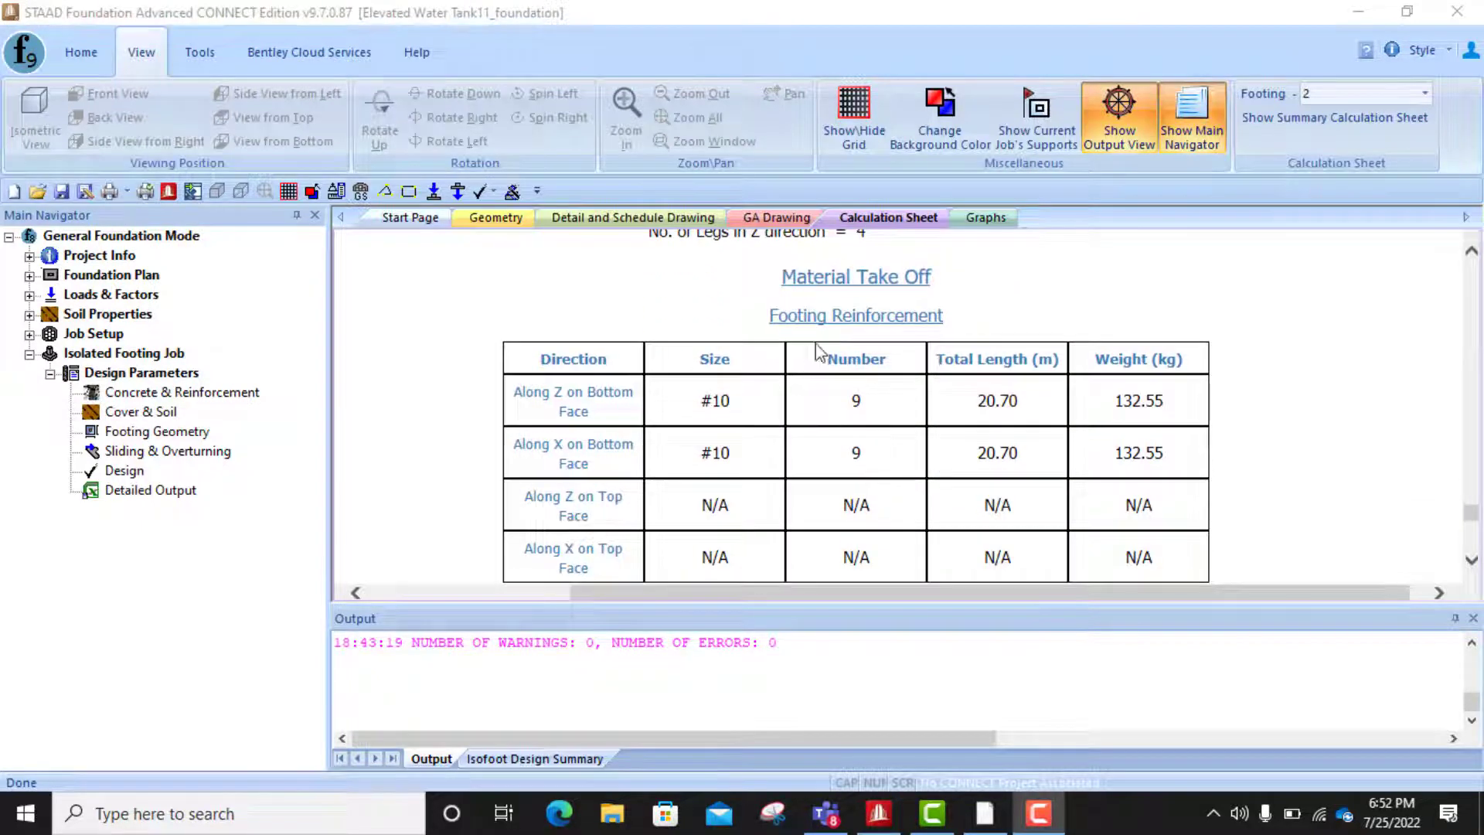
pyautogui.scroll(-4, 935, 344)
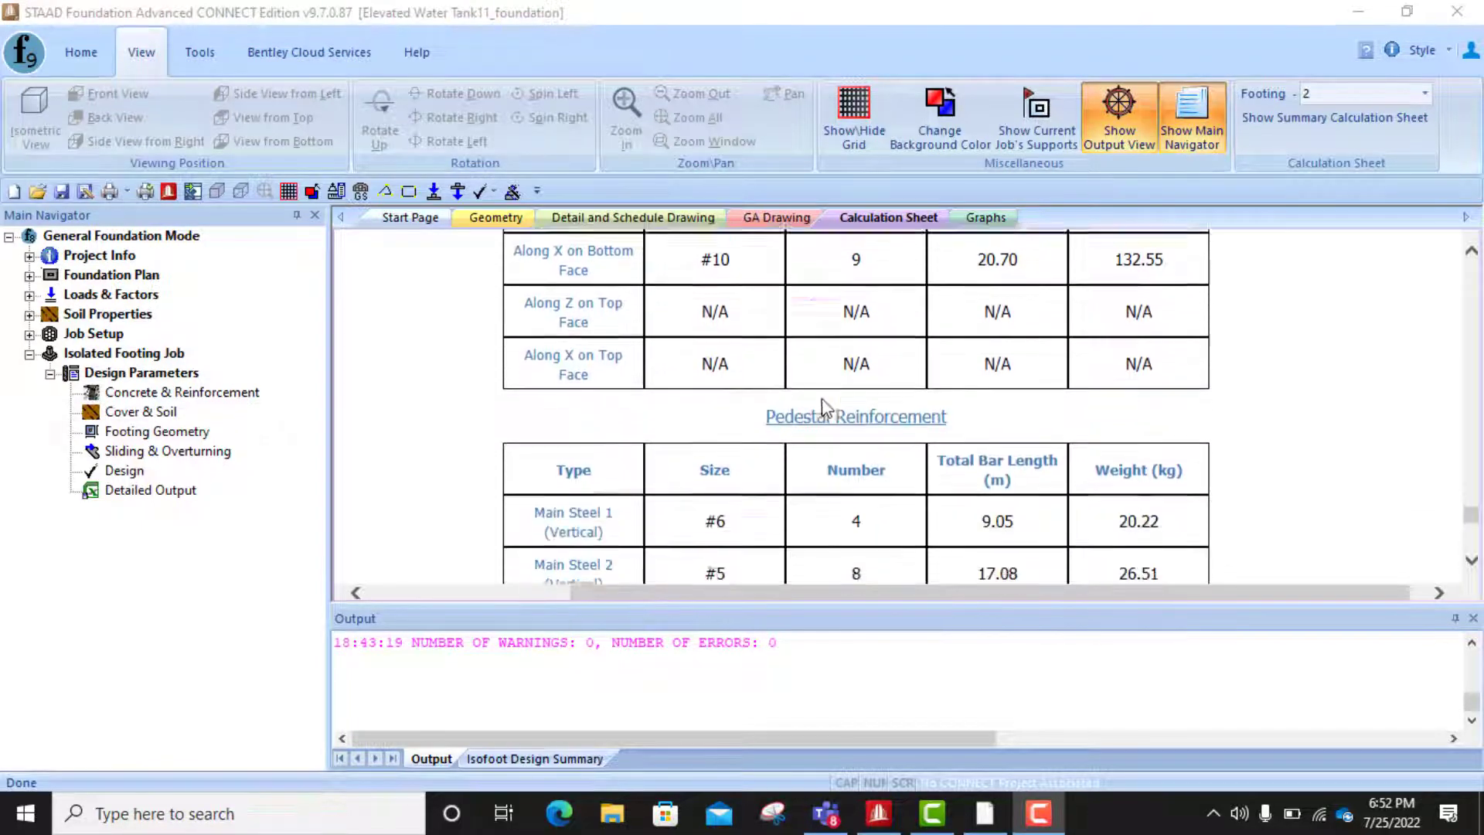
pyautogui.scroll(-10, 873, 420)
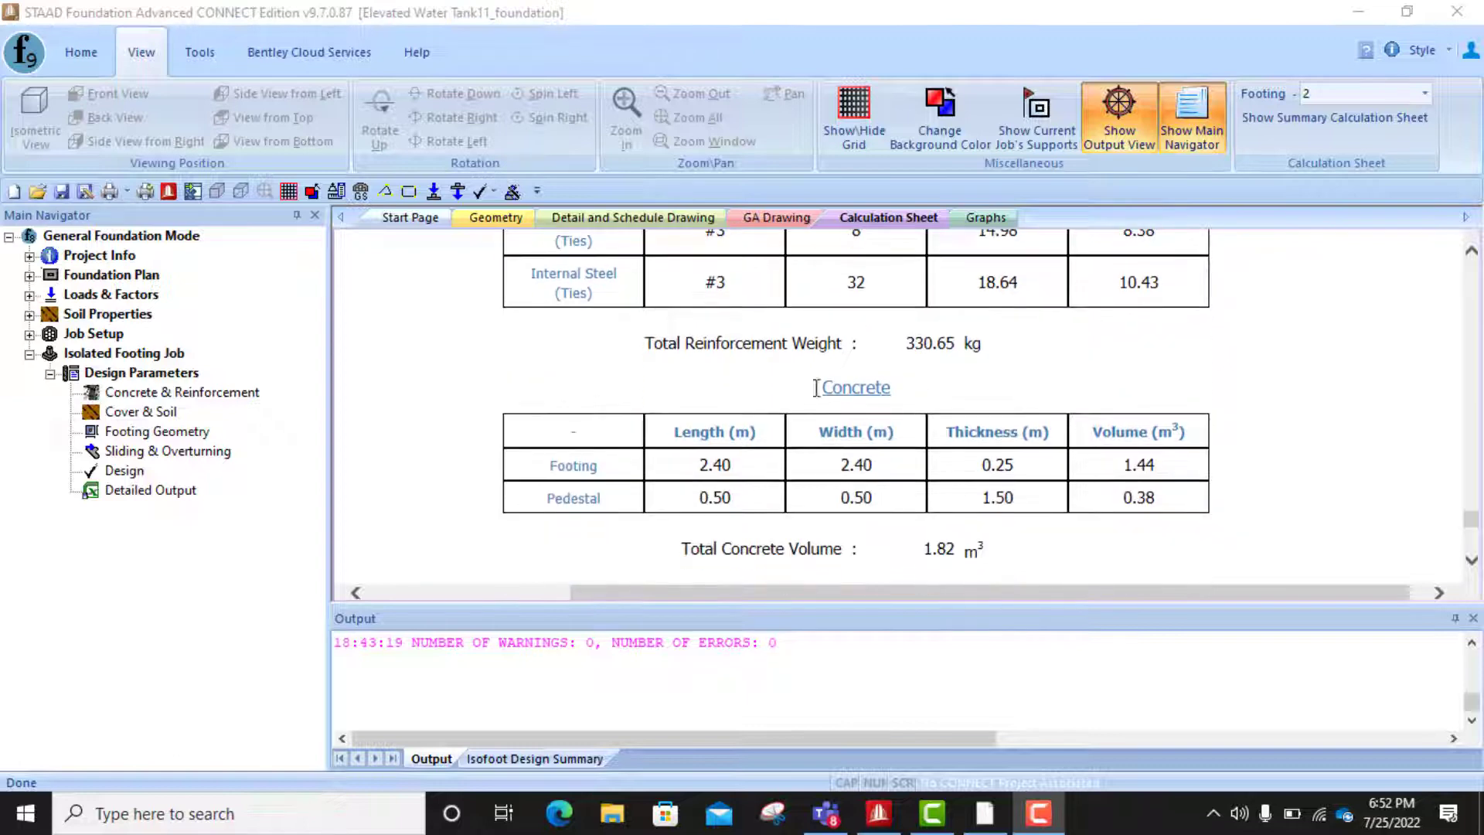
pyautogui.scroll(-7, 826, 363)
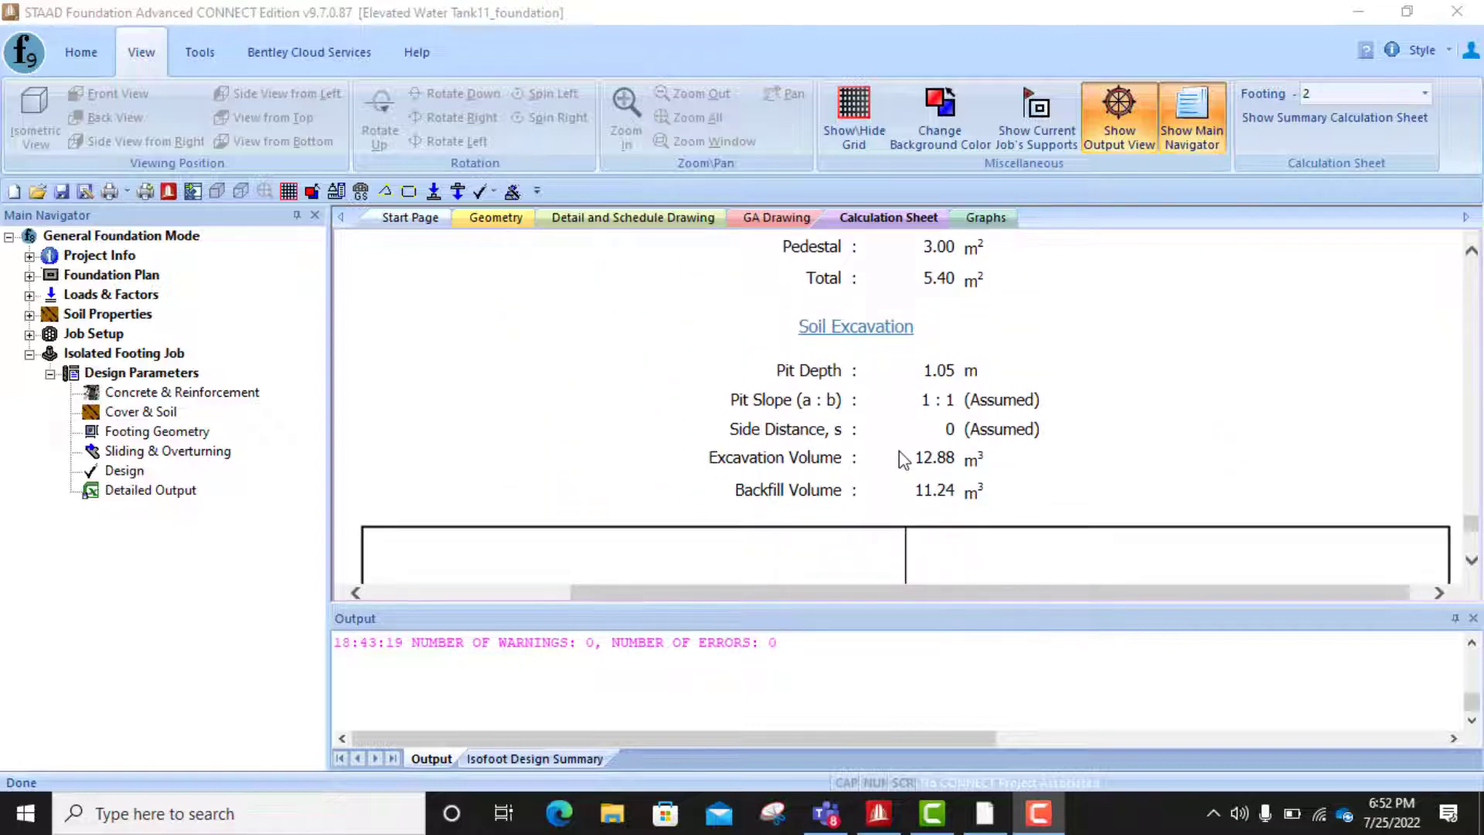
# - Examine the plan and elevation sketches with the dimension and reinforcement tables at the end of footing 2's calculation sheet
pyautogui.scroll(-4, 903, 457)
pyautogui.scroll(-2, 905, 444)
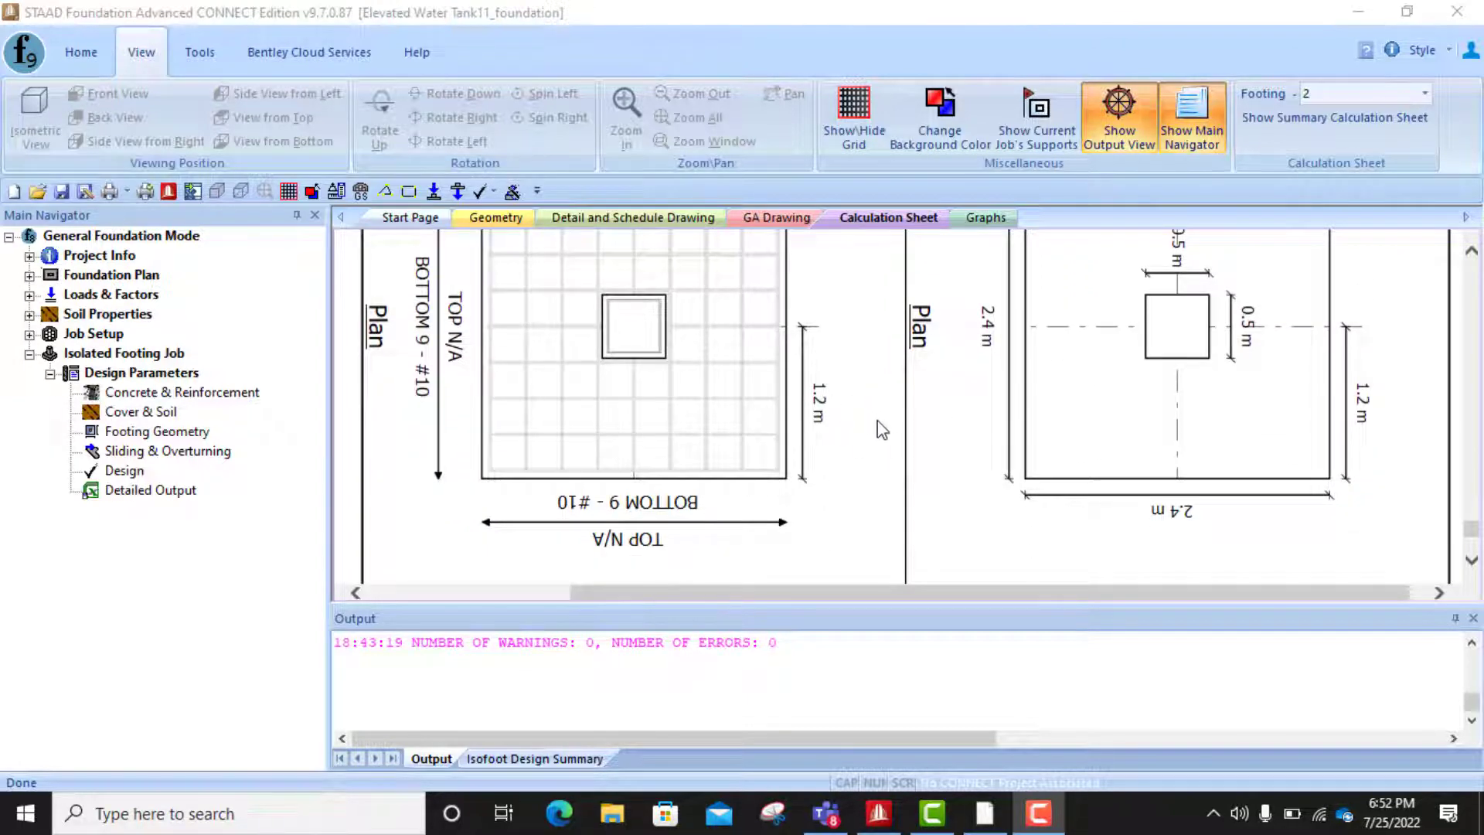
pyautogui.scroll(-7, 880, 429)
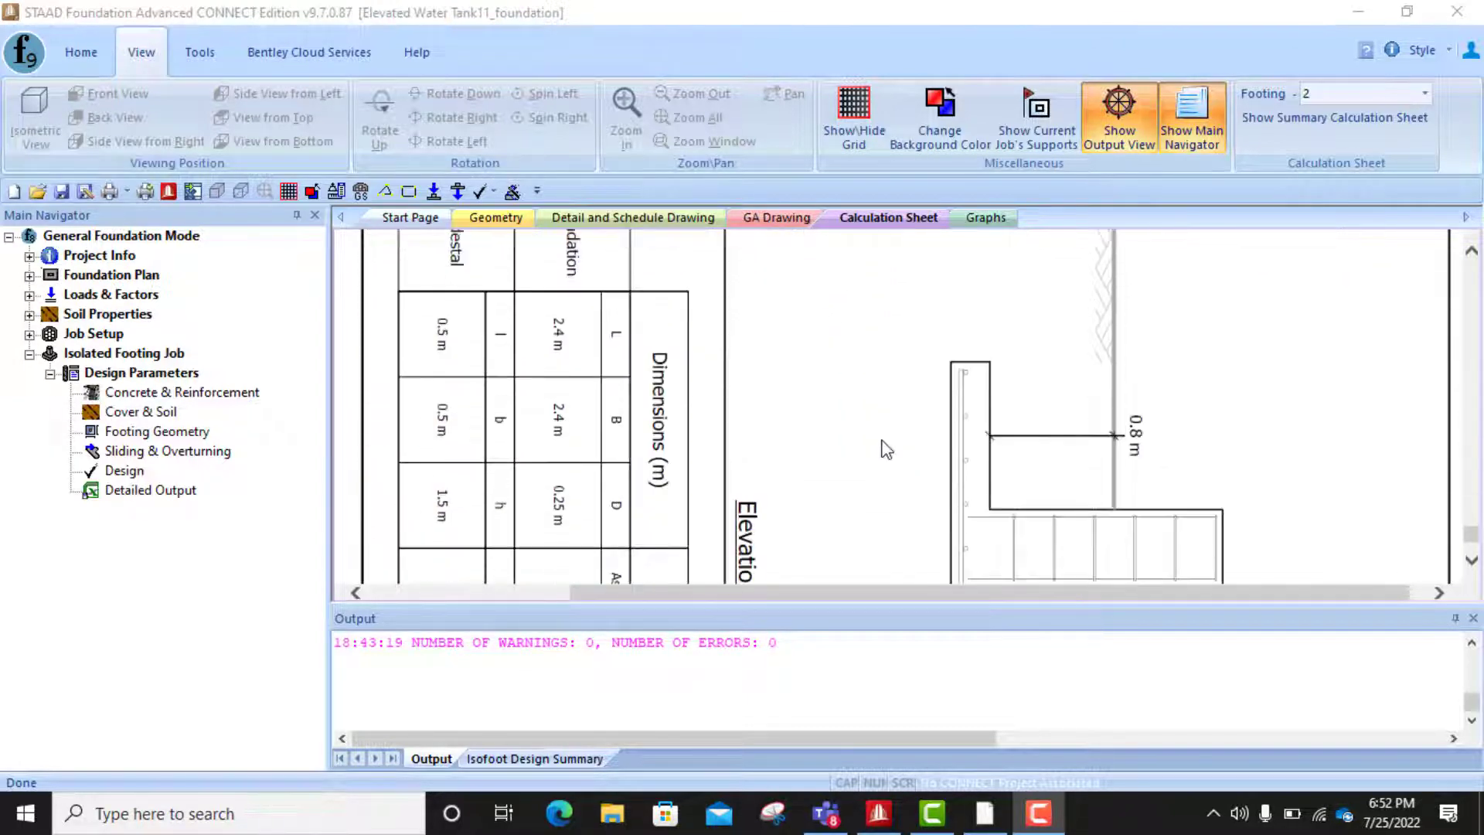
pyautogui.scroll(-3, 887, 450)
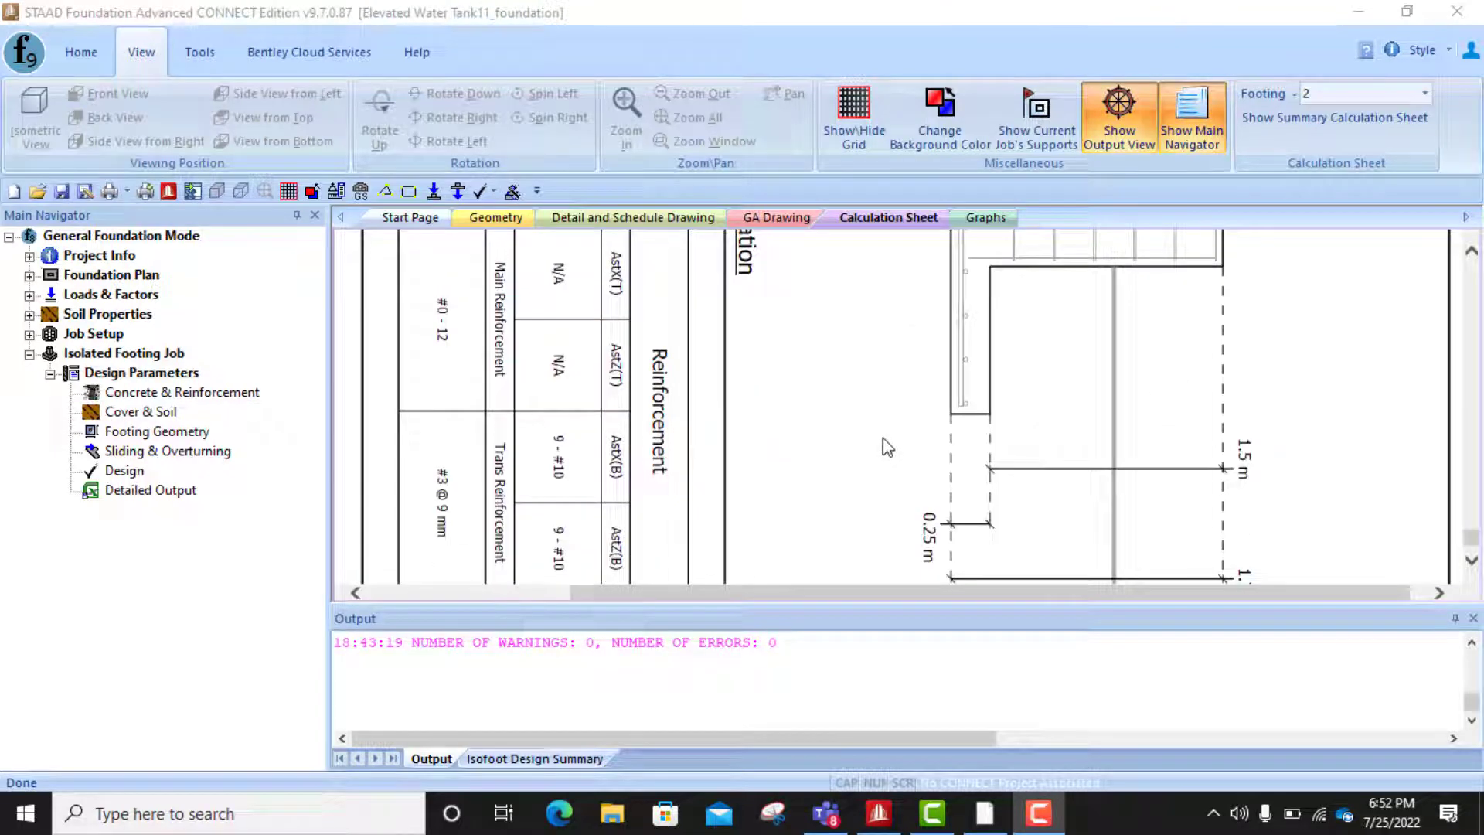
pyautogui.scroll(-2, 886, 449)
pyautogui.scroll(5, 895, 464)
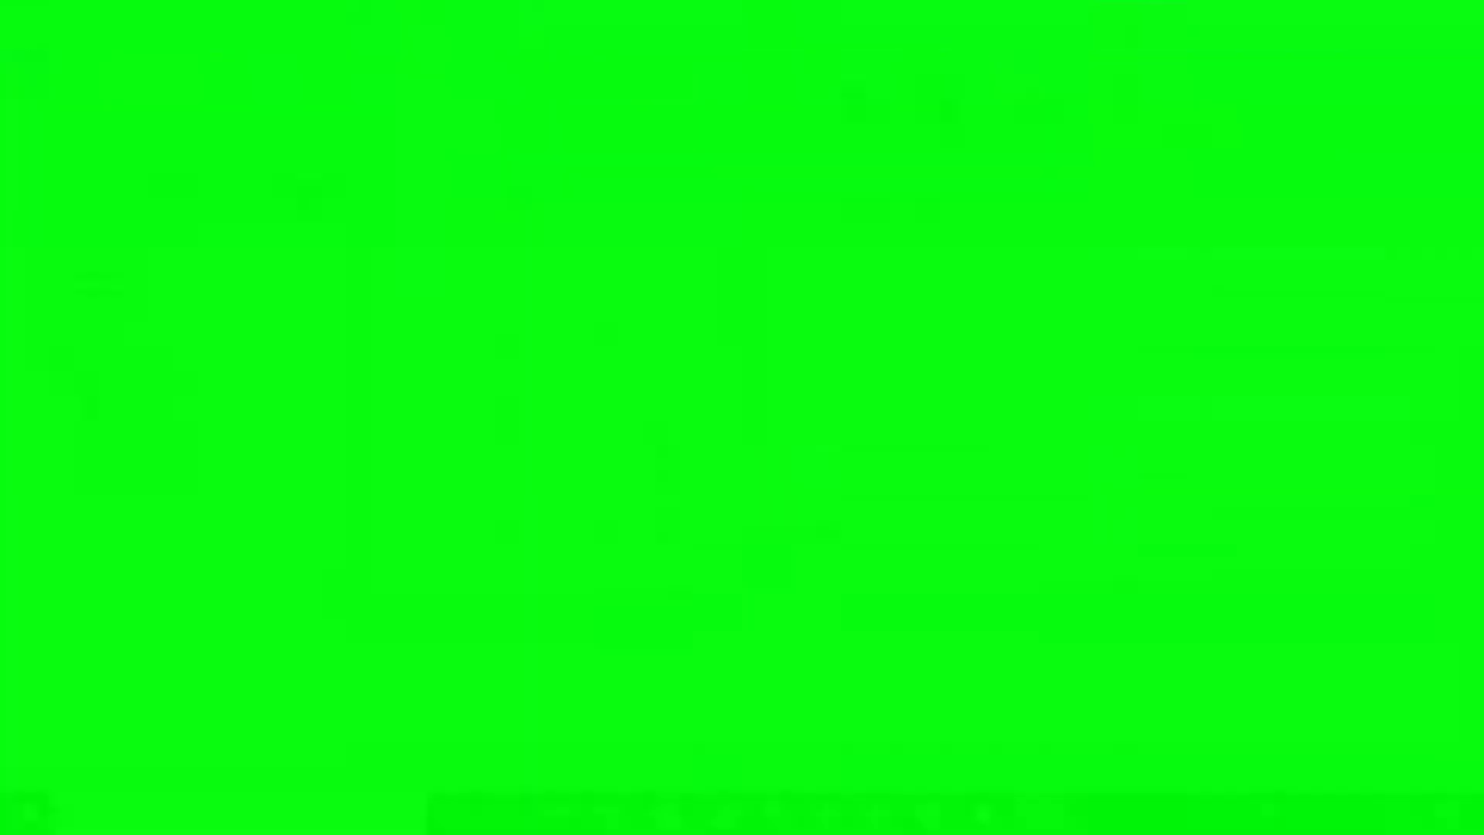
pyautogui.scroll(1, 895, 464)
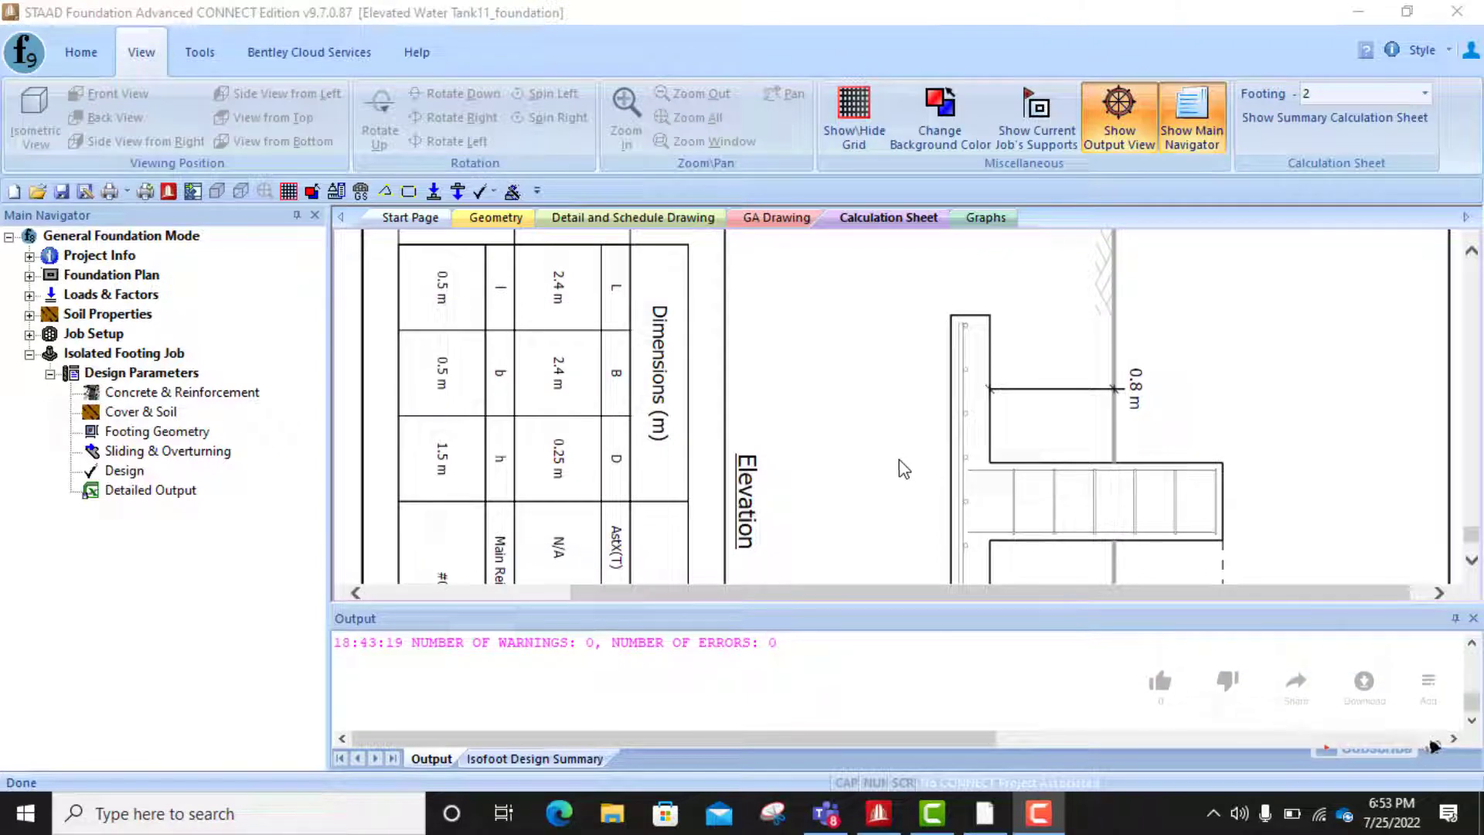
pyautogui.scroll(-3, 904, 467)
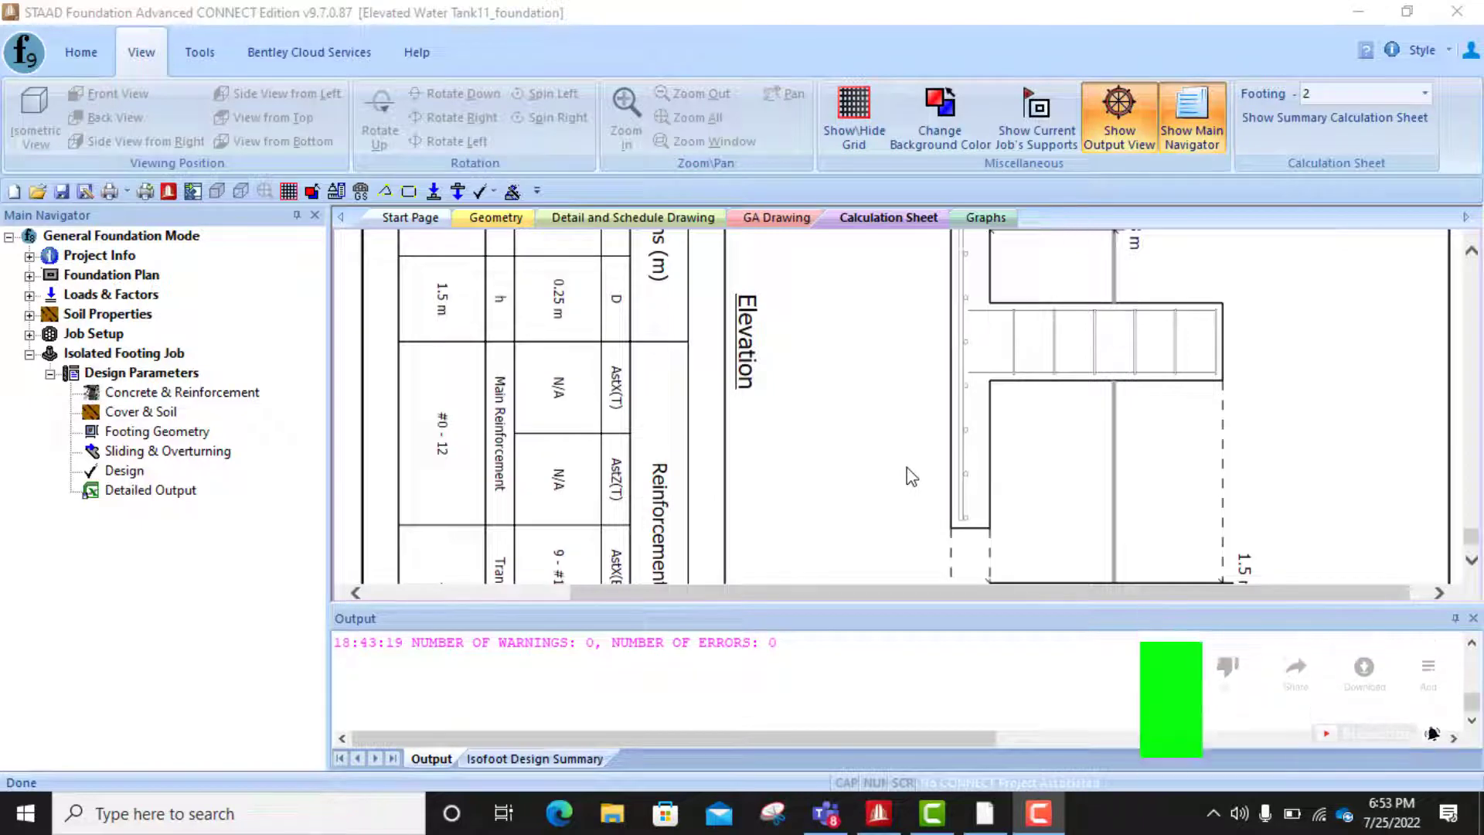
# - Print footing 2's whole calculation sheet to the PDF reDirect v2 printer, and close the PDF output window without saving
pyautogui.scroll(10, 908, 475)
pyautogui.scroll(15, 910, 477)
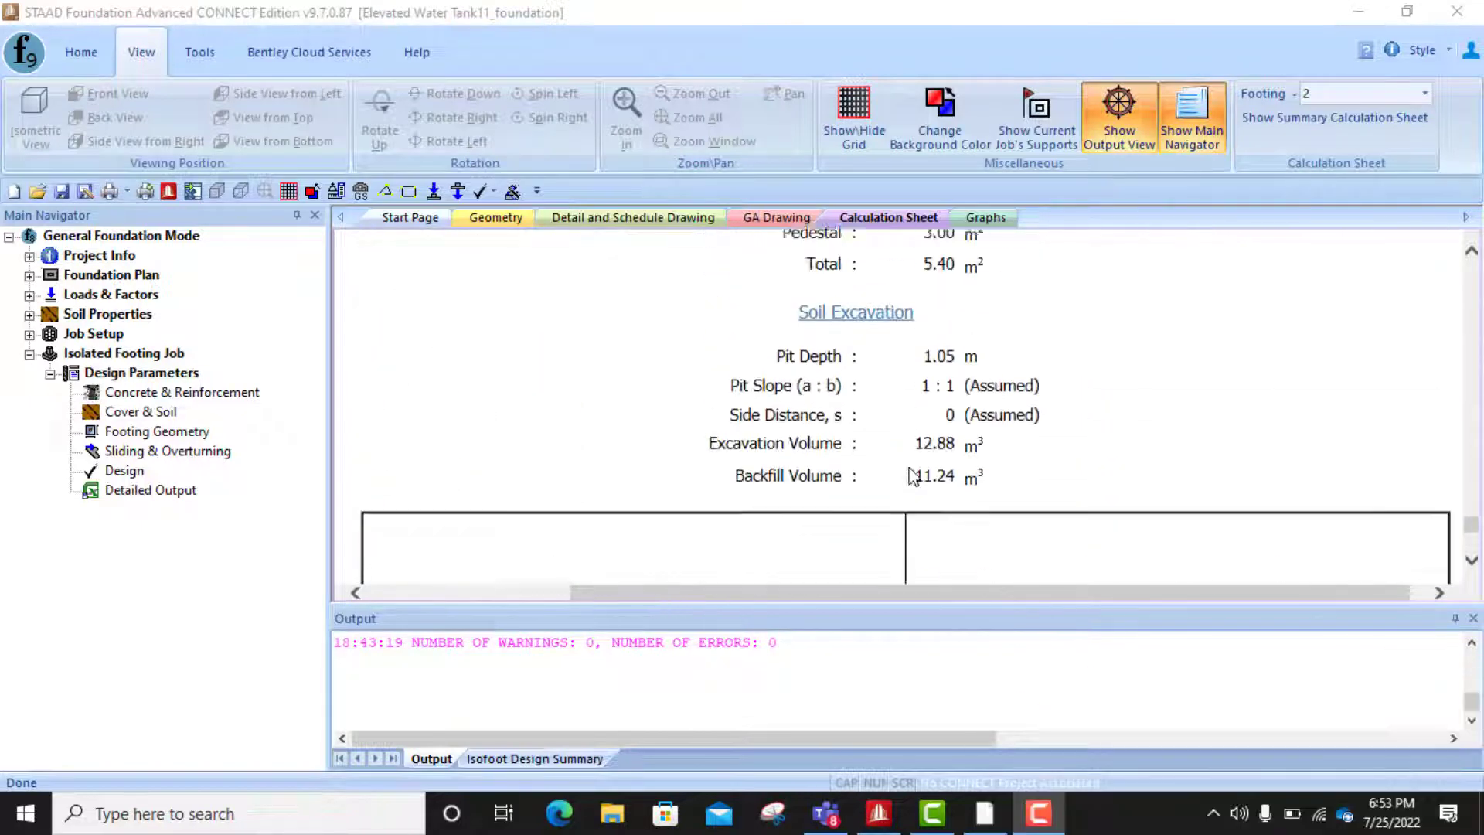
pyautogui.scroll(10, 920, 474)
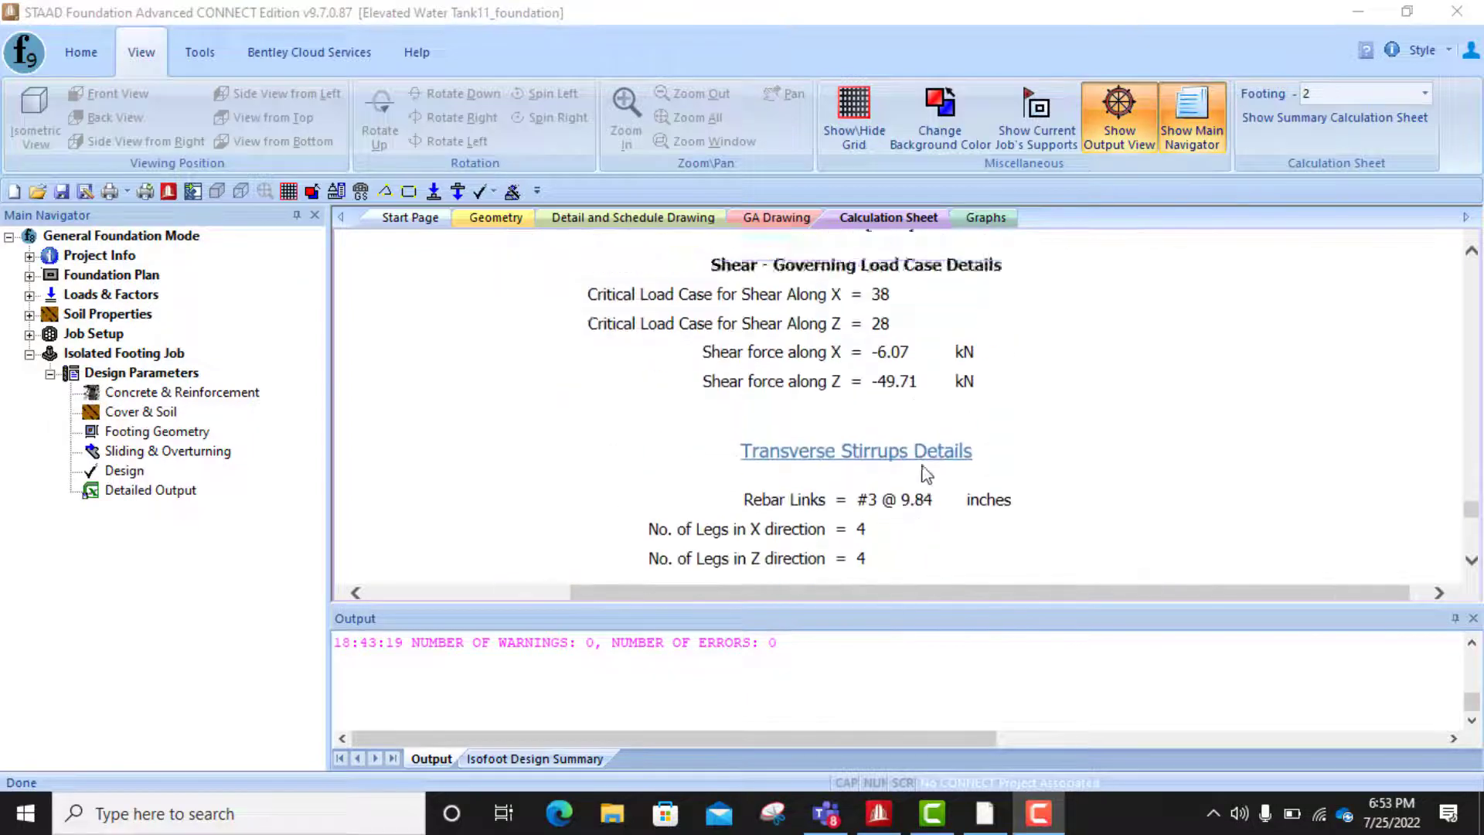
pyautogui.moveTo(1470, 514); pyautogui.dragTo(1476, 266)
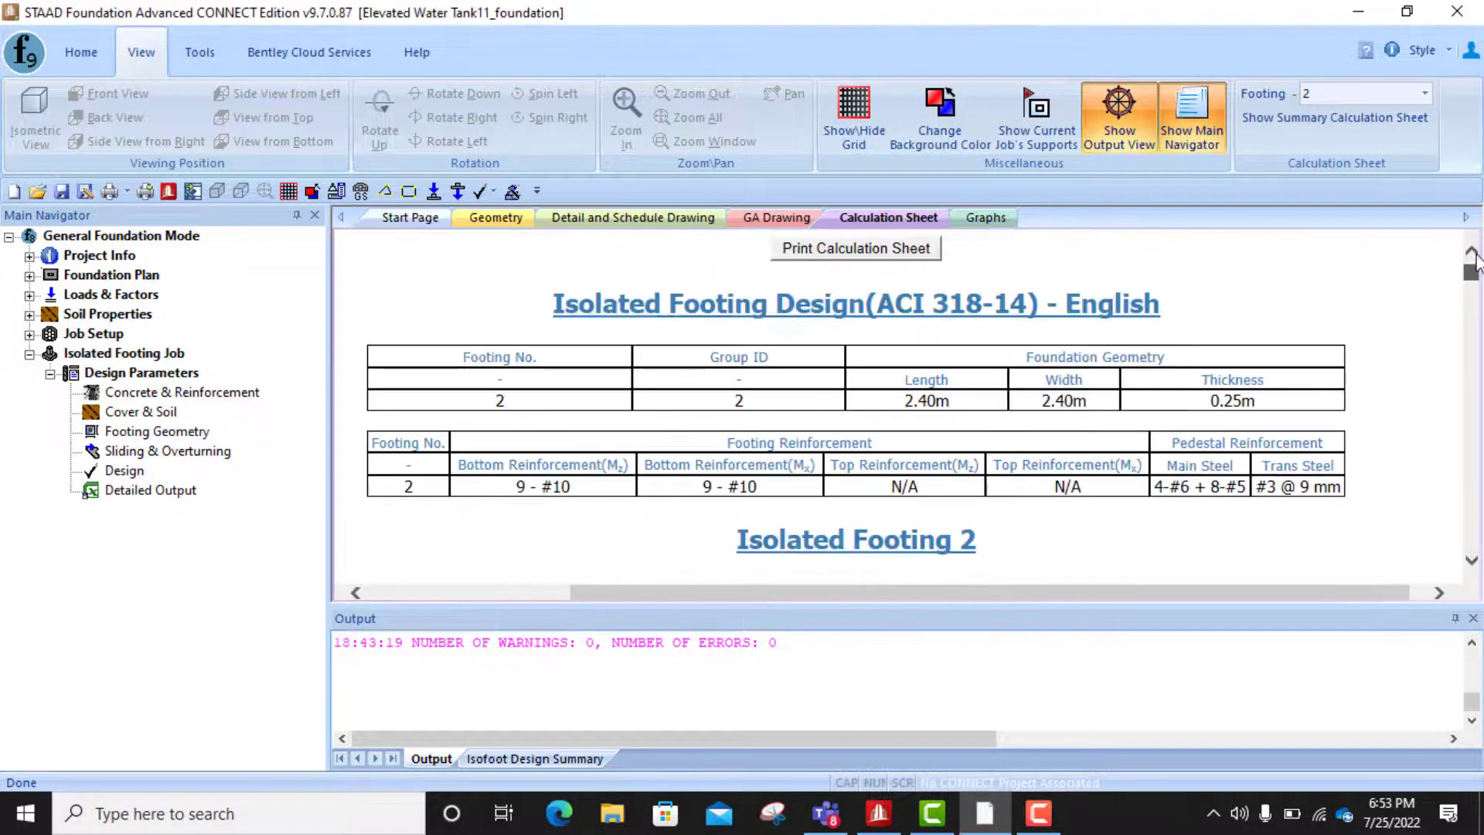
pyautogui.click(816, 248)
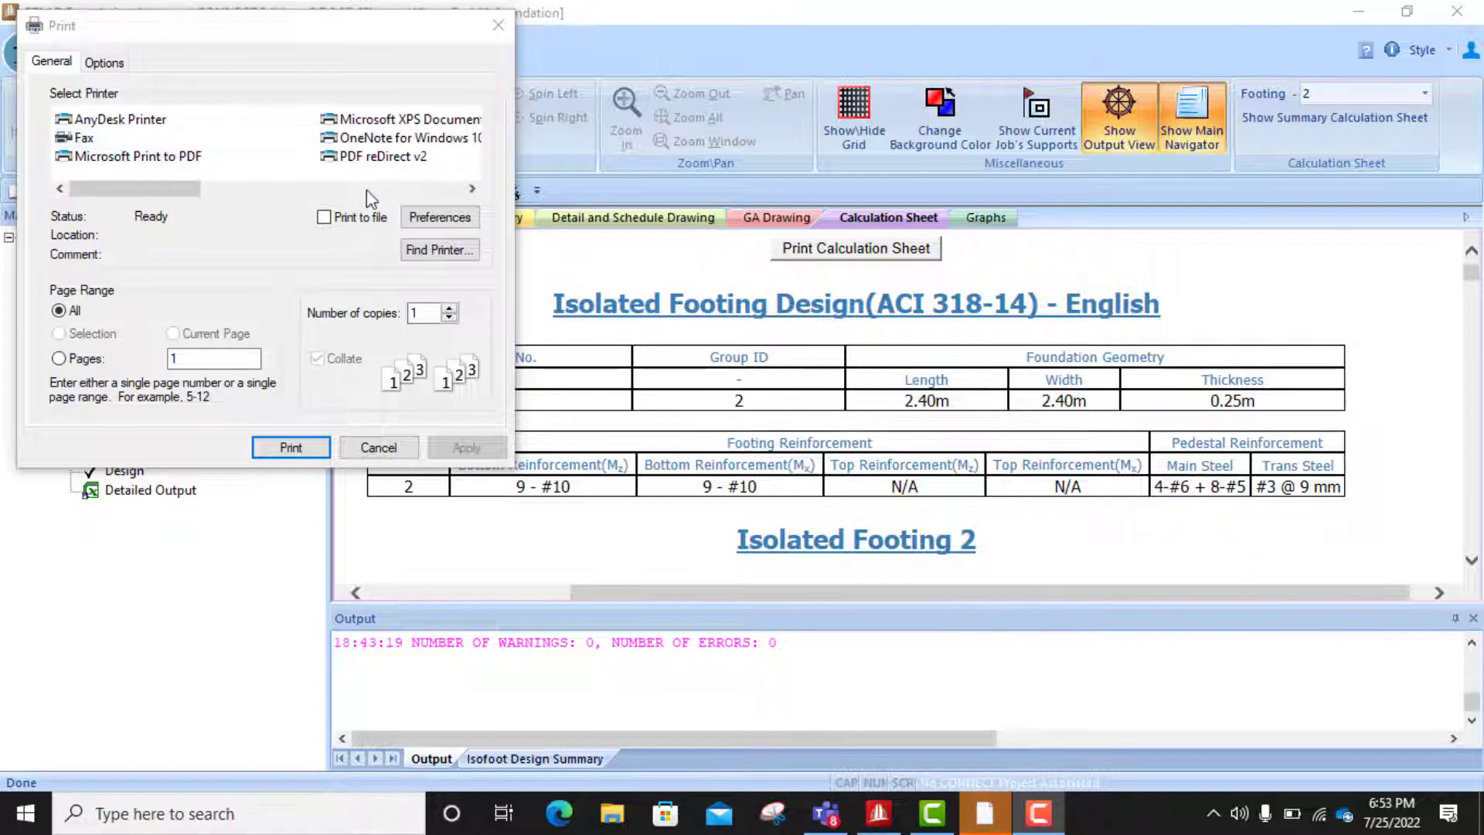
pyautogui.click(379, 157)
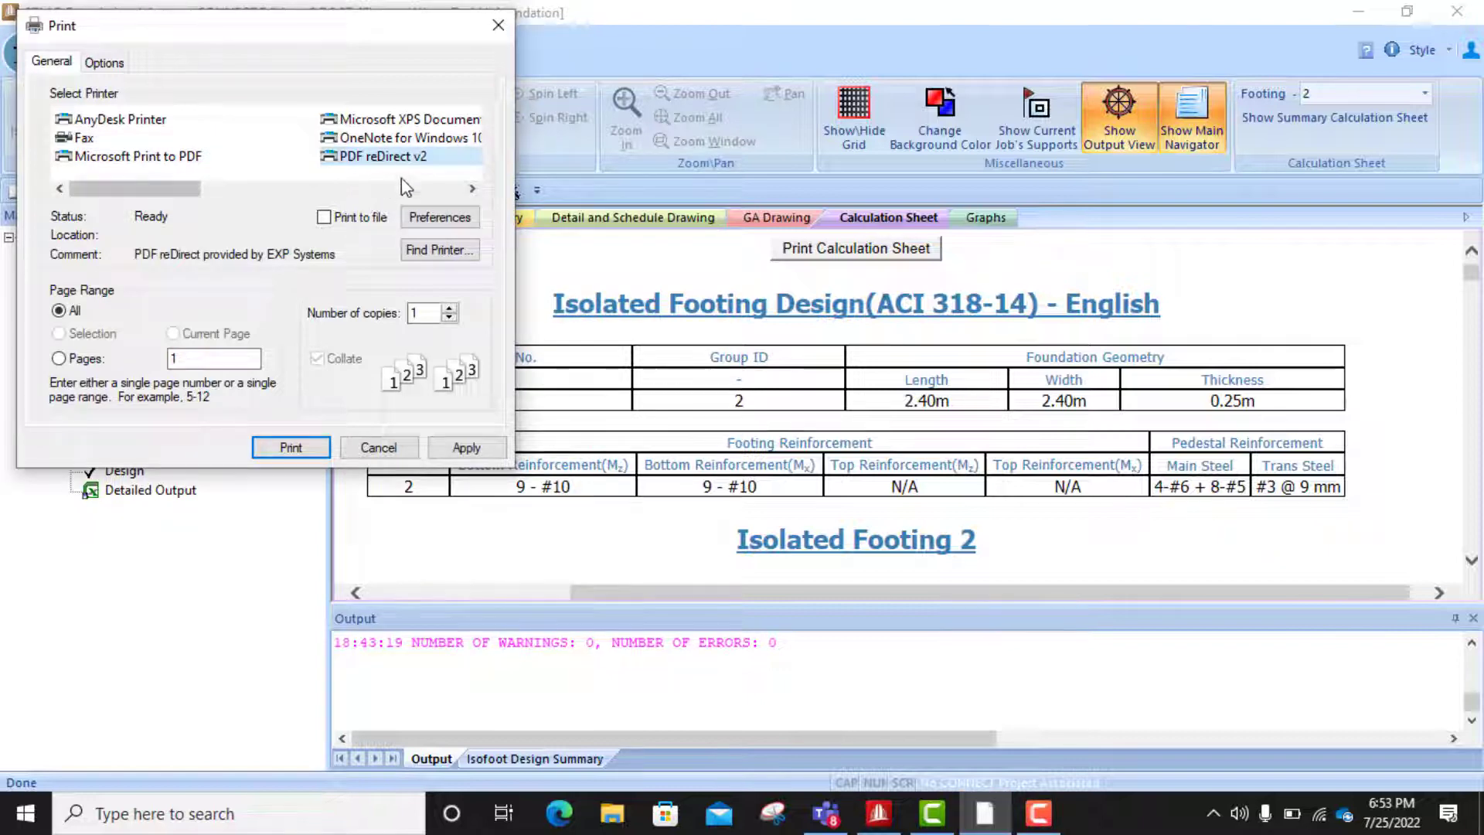
pyautogui.click(300, 450)
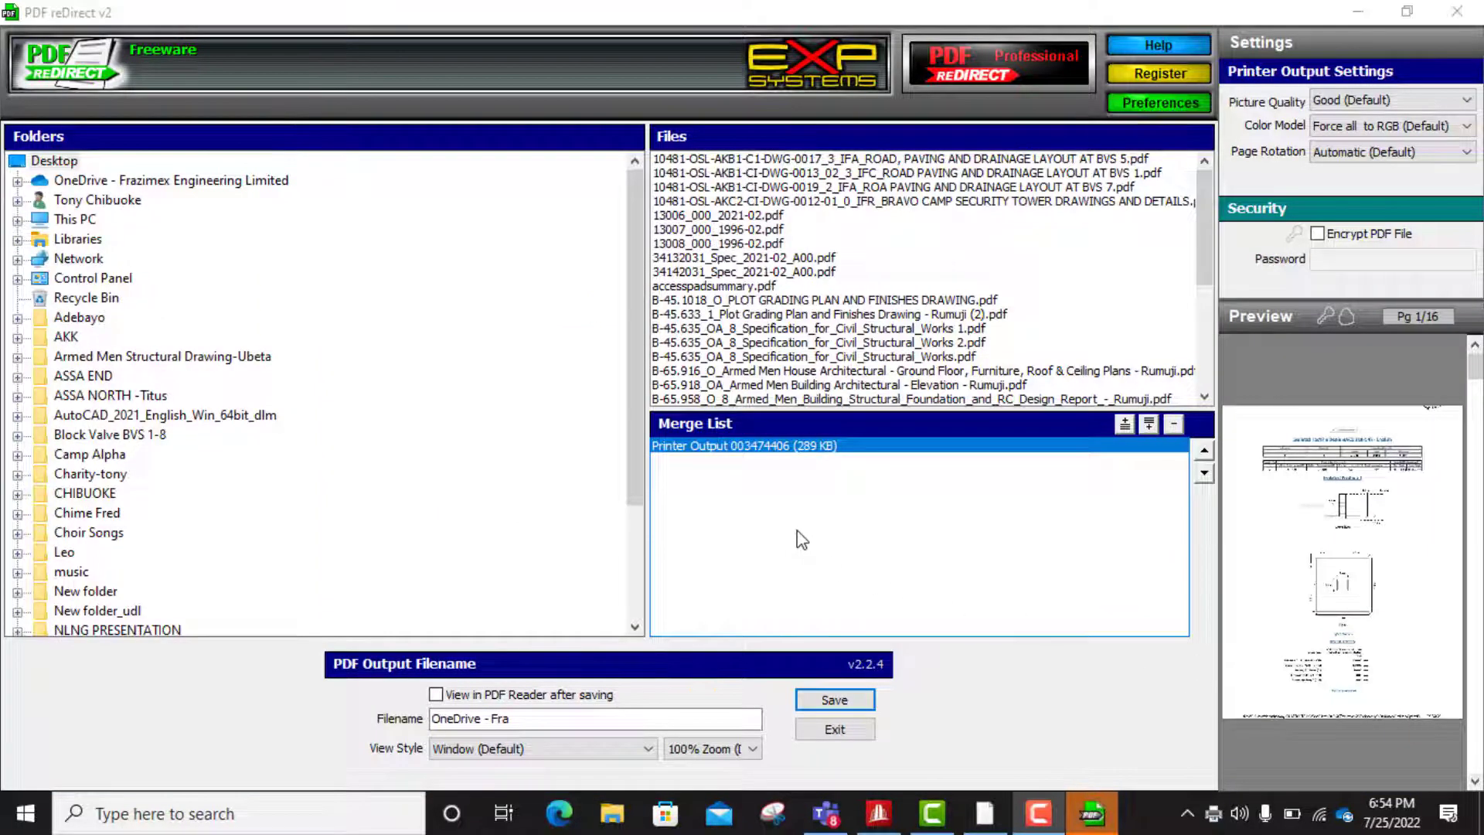
pyautogui.click(554, 717)
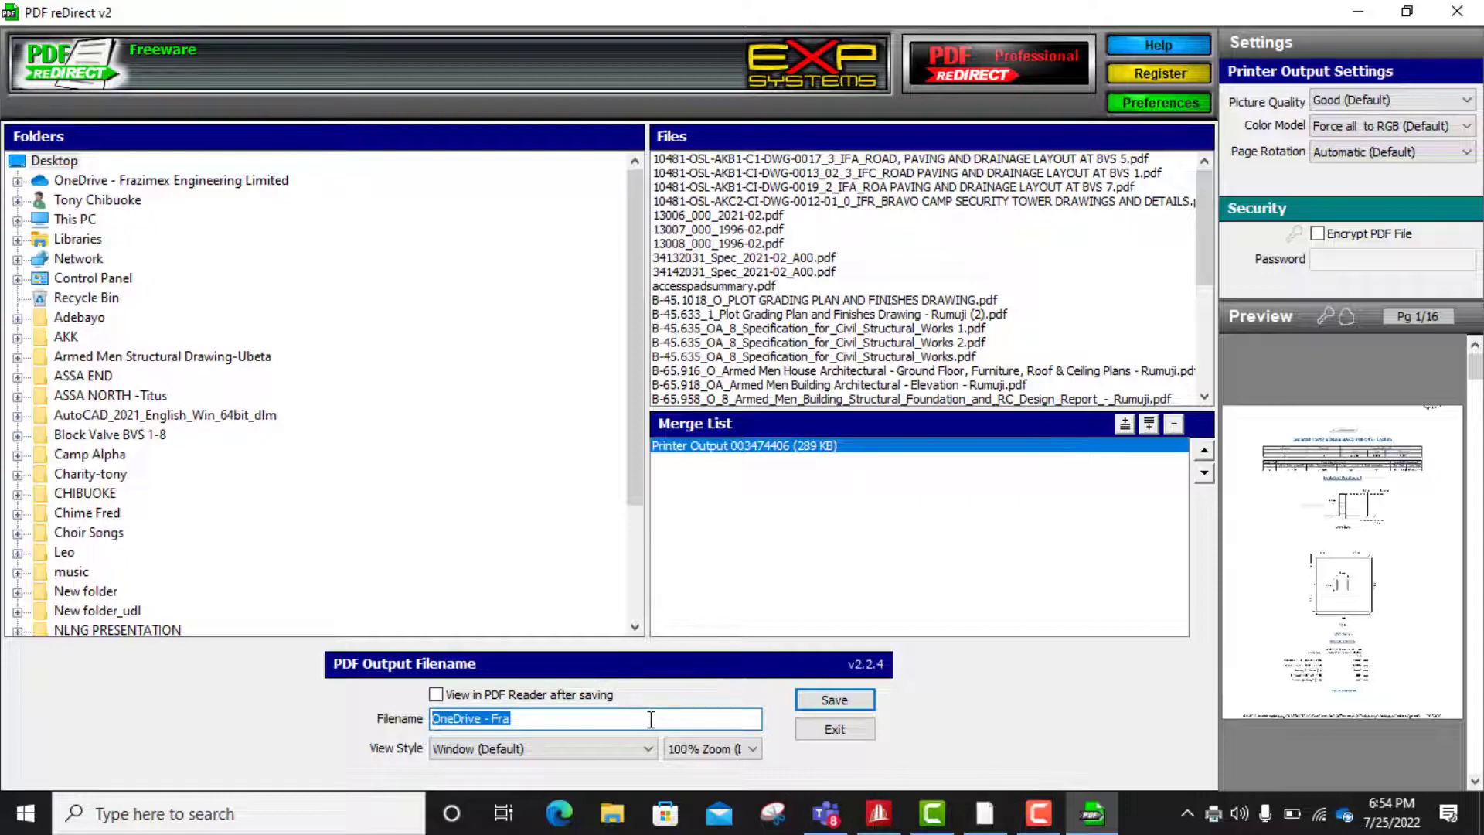
pyautogui.click(1456, 12)
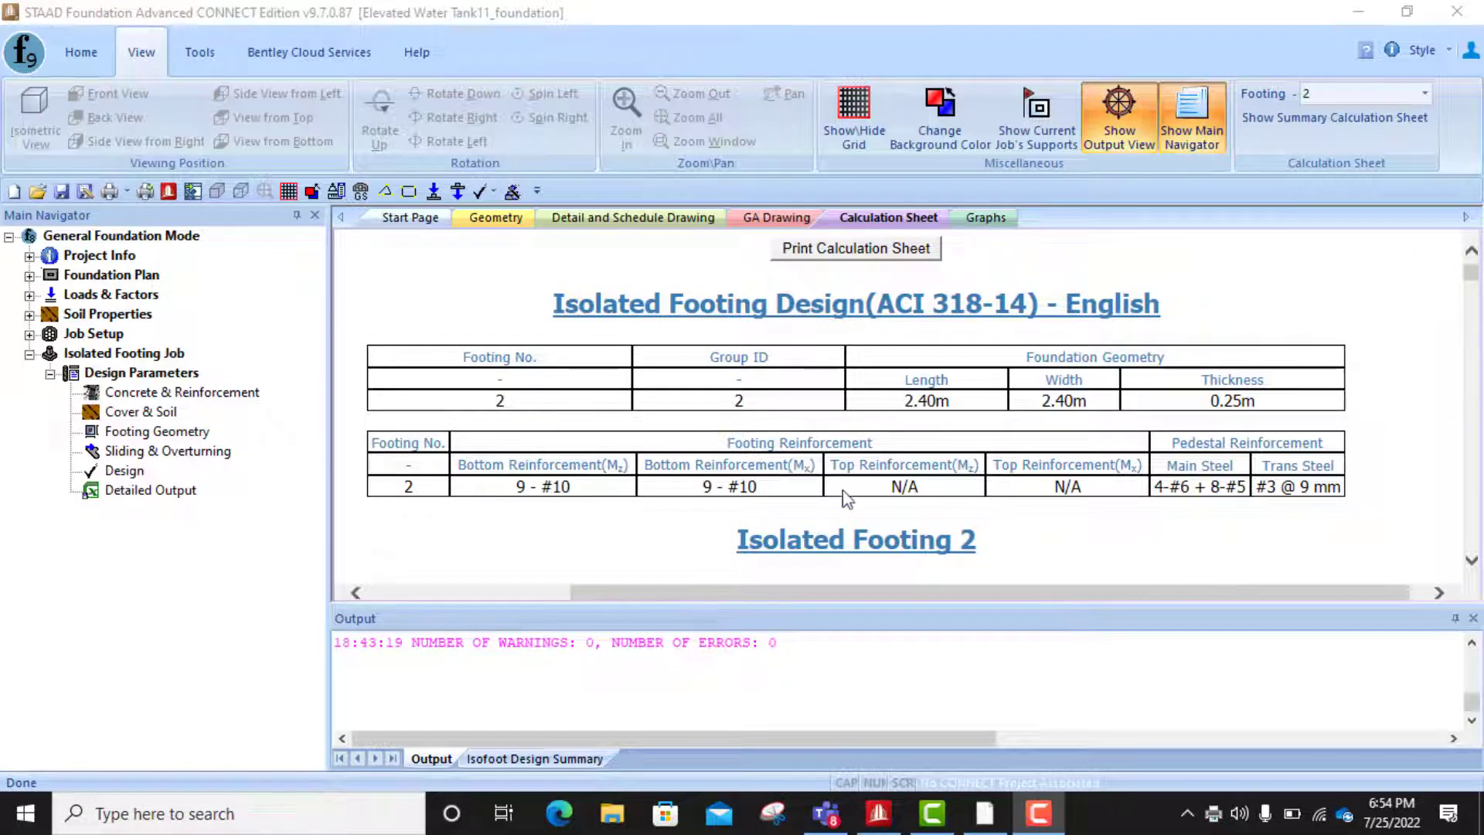
# - Display the geometry model with all four footings and their applied loads in view
pyautogui.scroll(-2, 850, 495)
pyautogui.scroll(2, 865, 479)
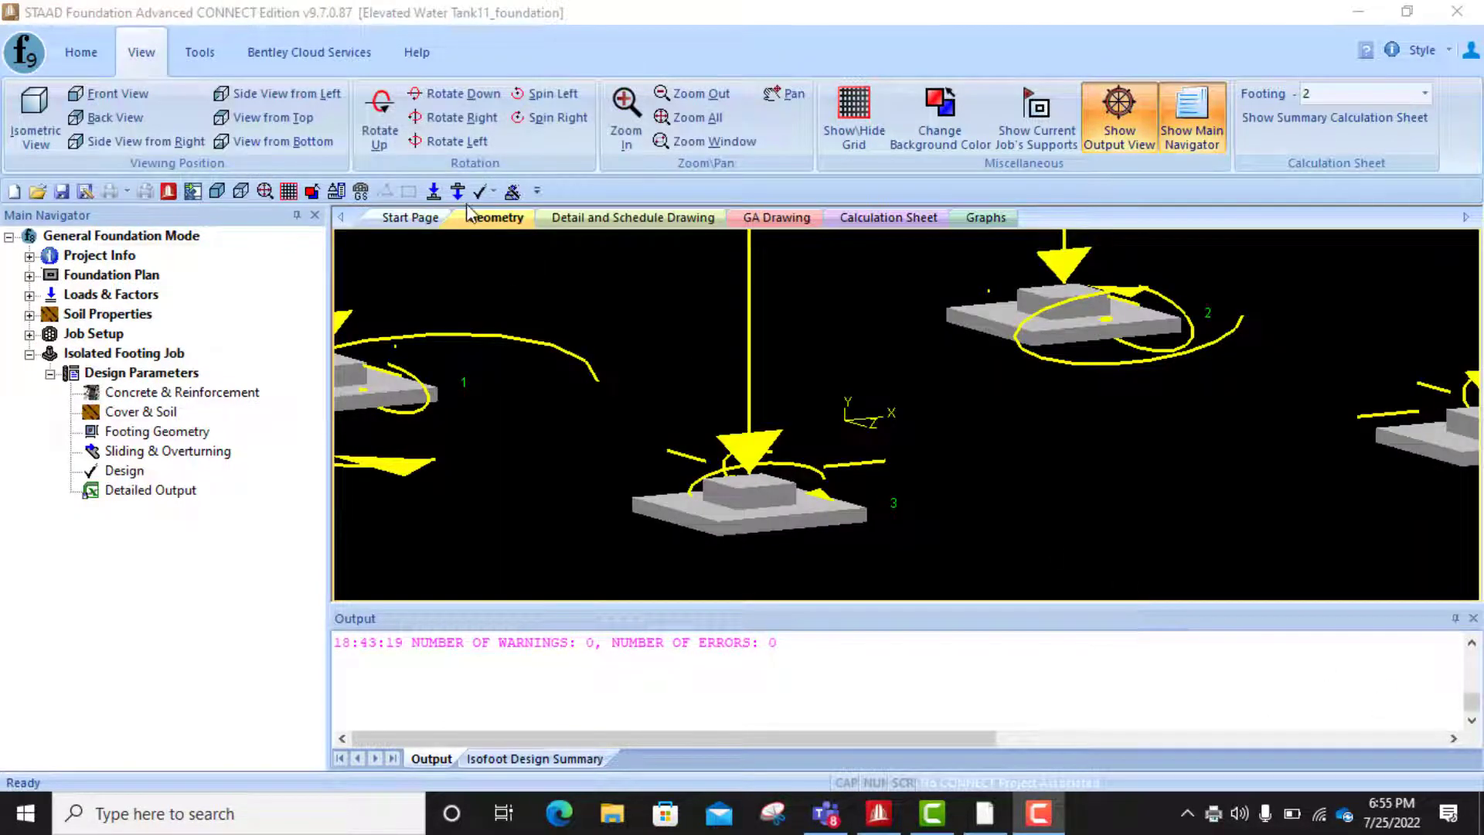
pyautogui.scroll(-4, 843, 447)
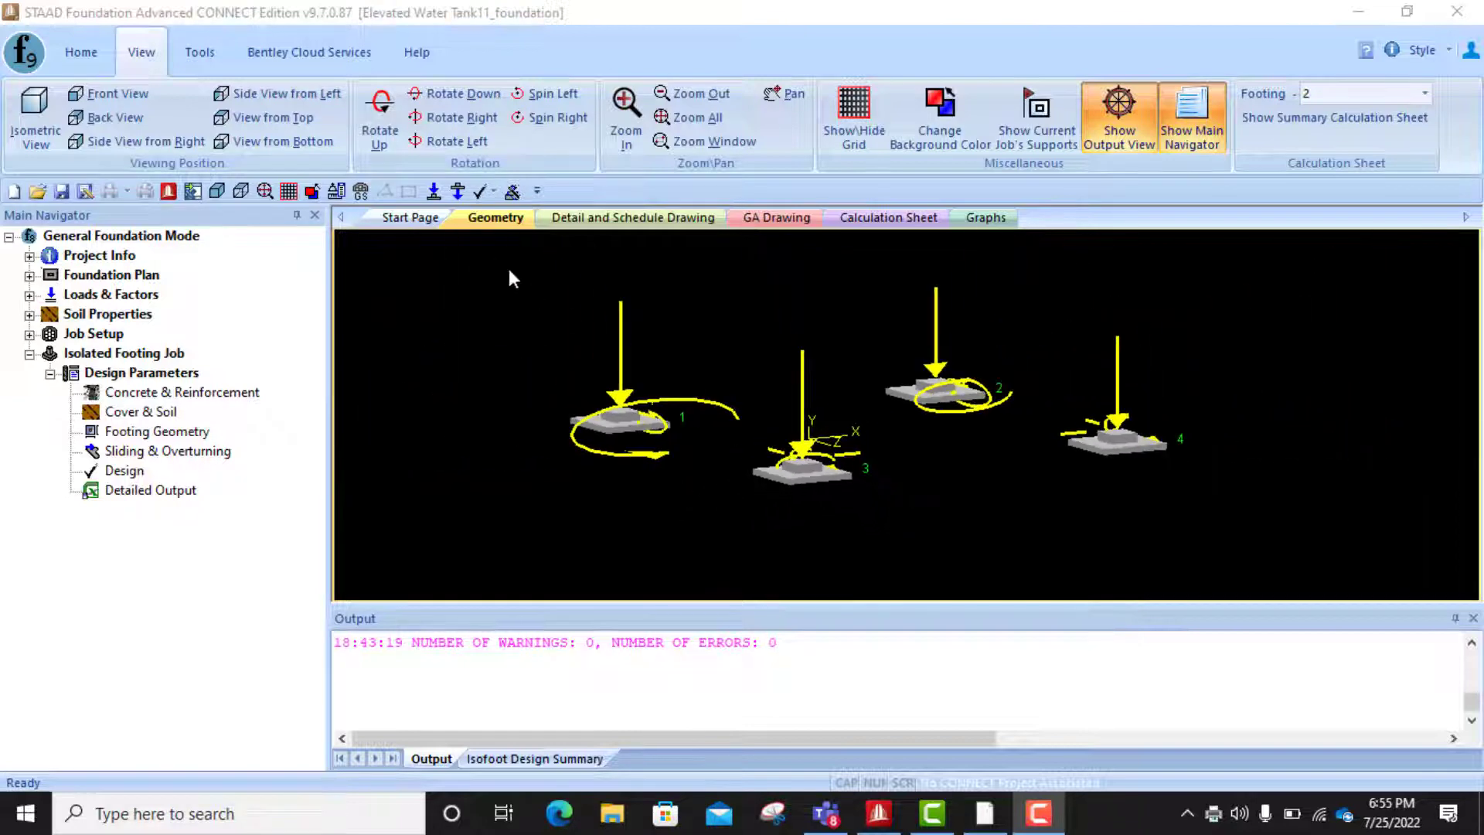
# - Examine footing 1's detail drawing, covering the footing plans, pedestal cross-section, and elevation, with the drawing options dismissed
pyautogui.click(599, 219)
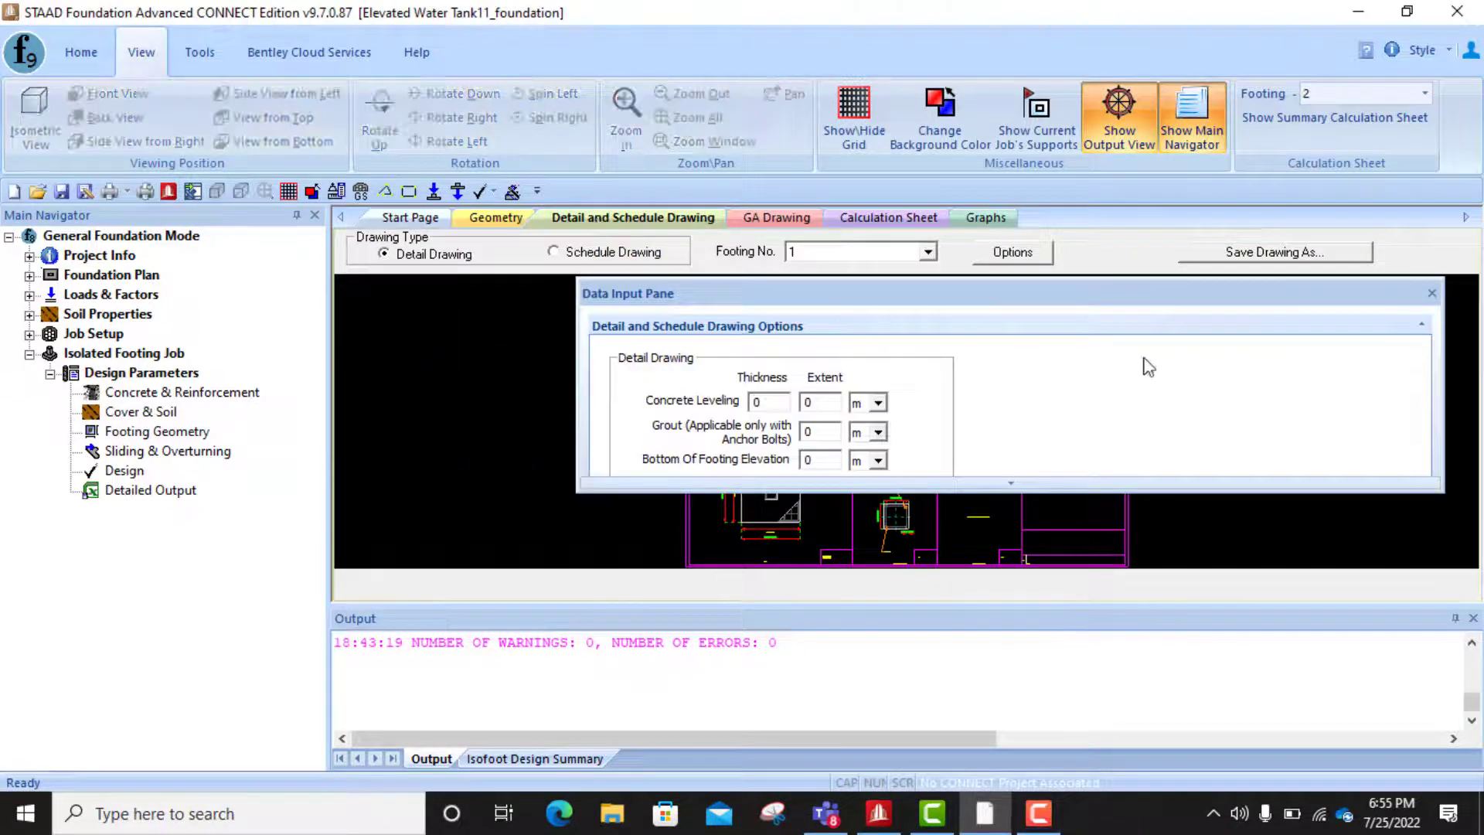
pyautogui.click(1431, 295)
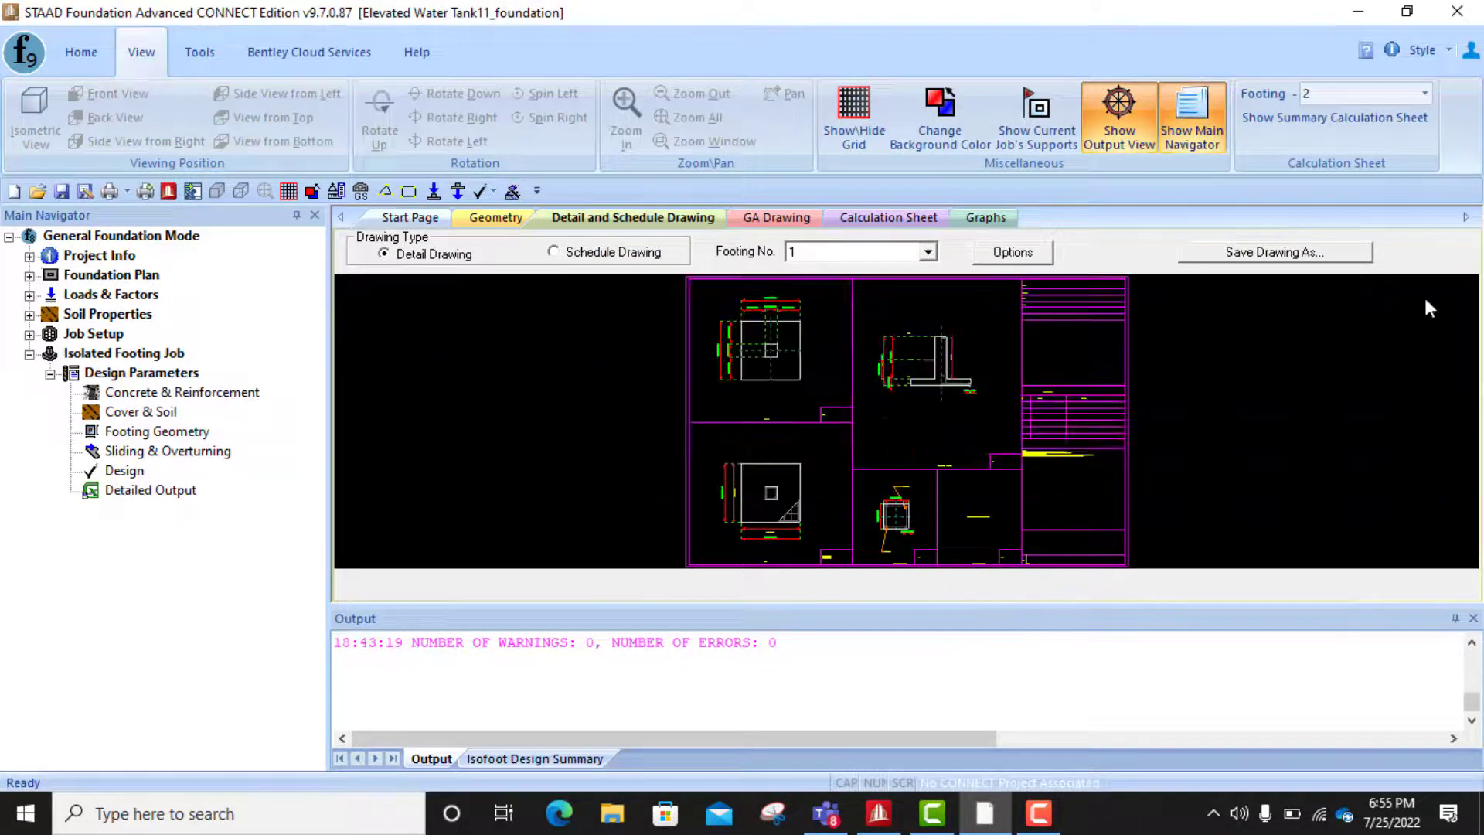
pyautogui.scroll(3, 746, 361)
pyautogui.scroll(-5, 908, 486)
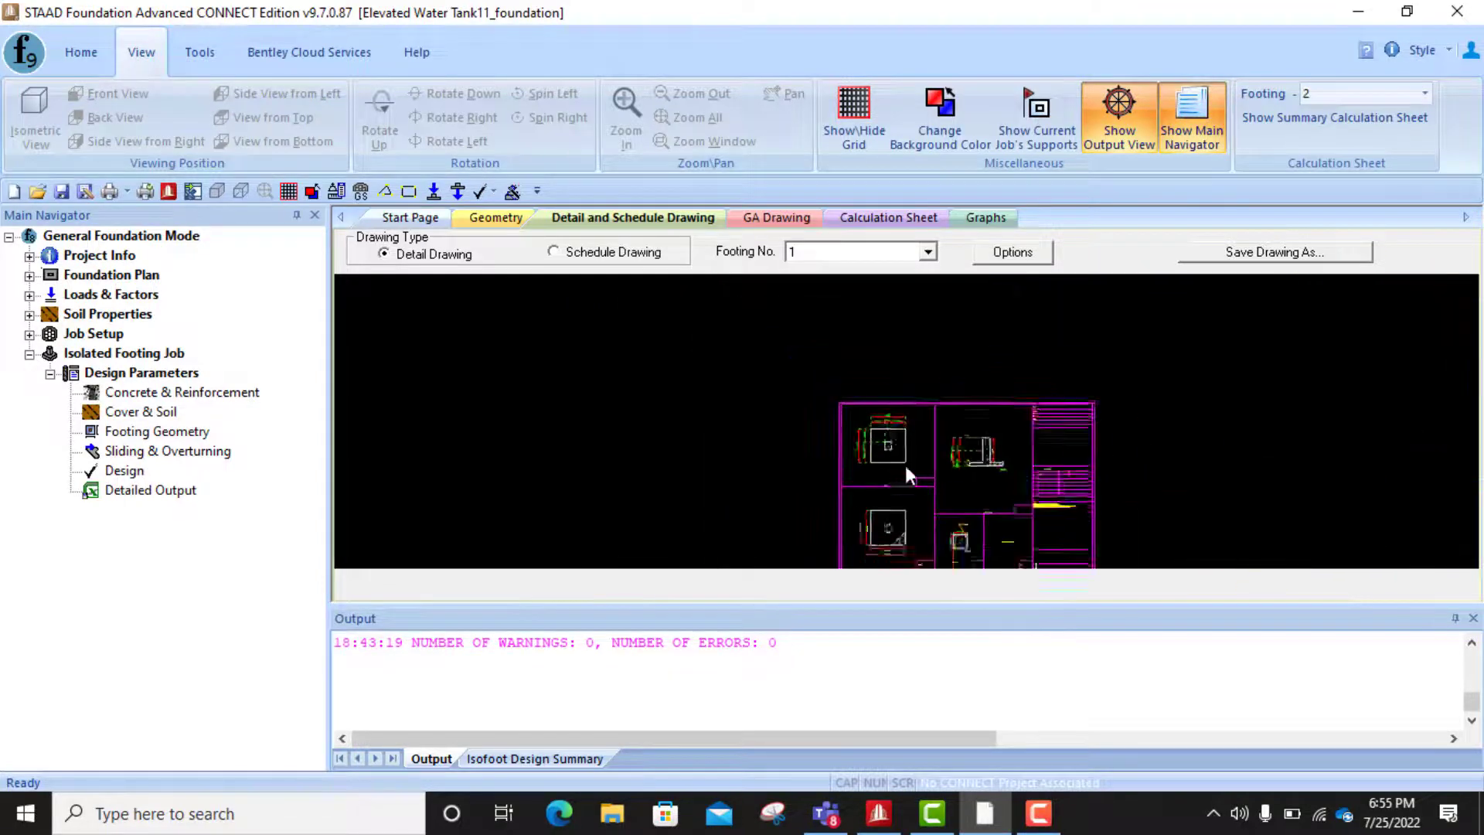
pyautogui.scroll(5, 900, 472)
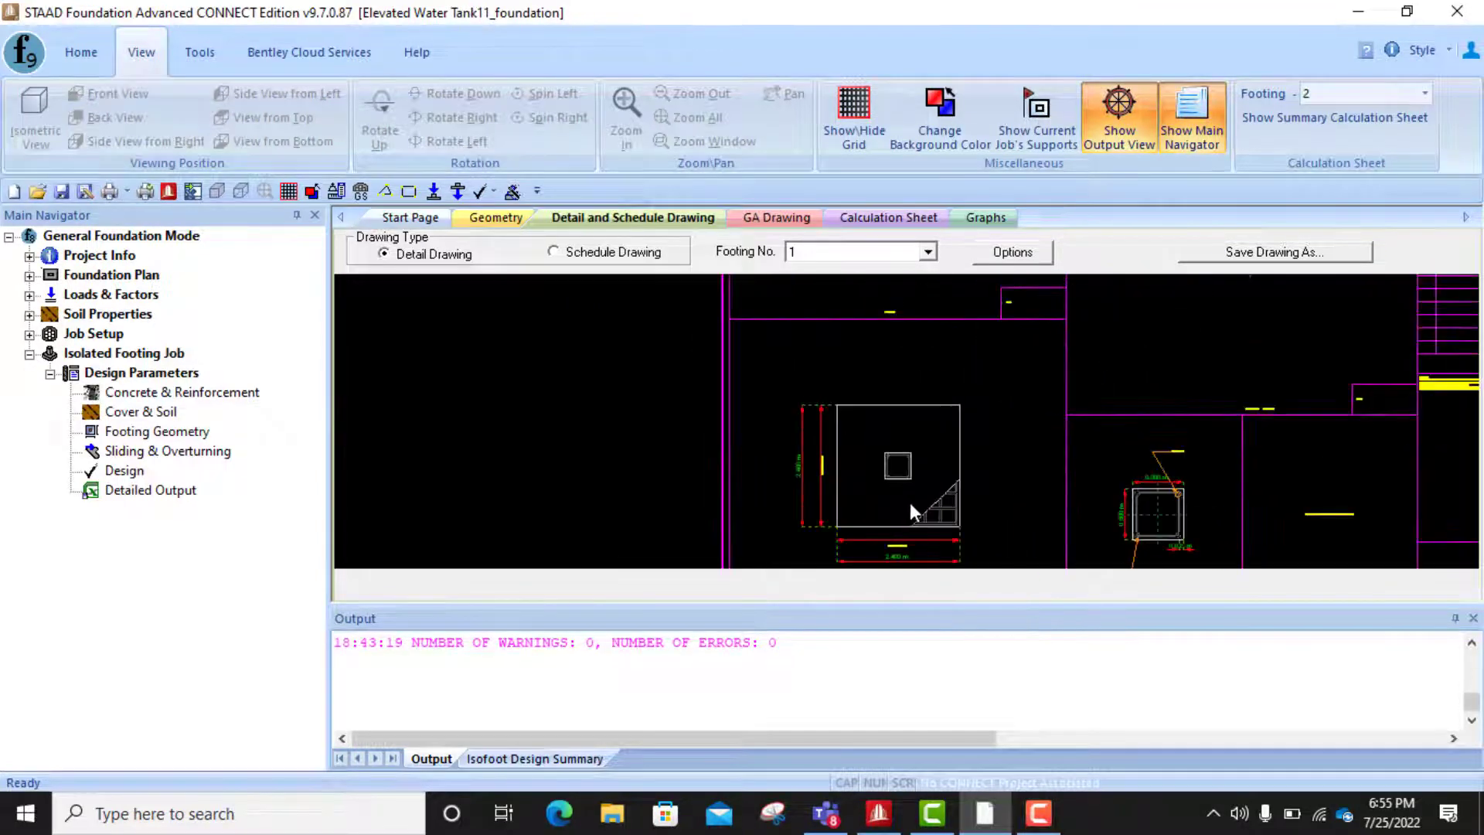
pyautogui.scroll(4, 1088, 508)
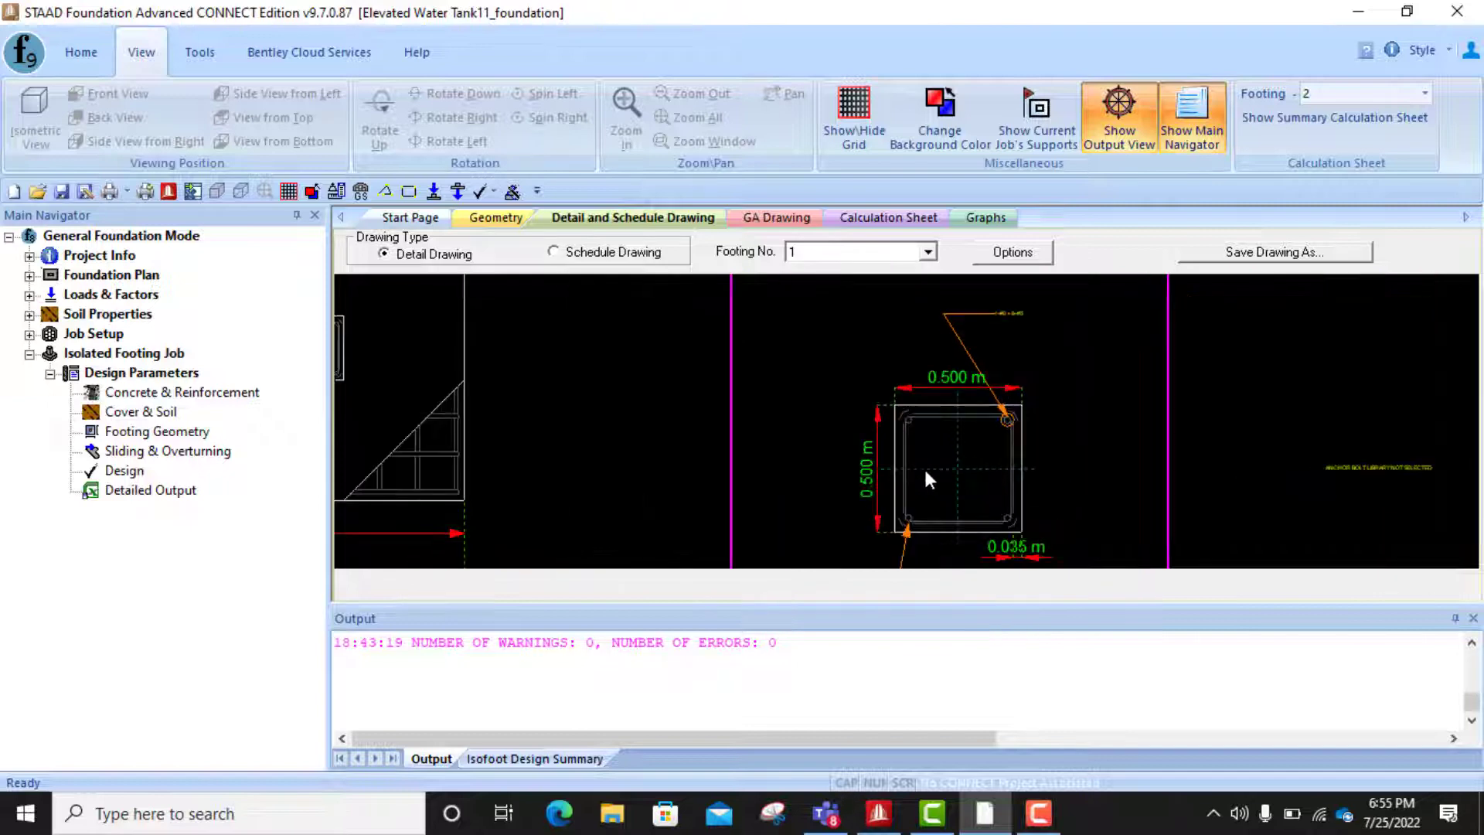
pyautogui.scroll(-5, 871, 464)
pyautogui.scroll(4, 910, 521)
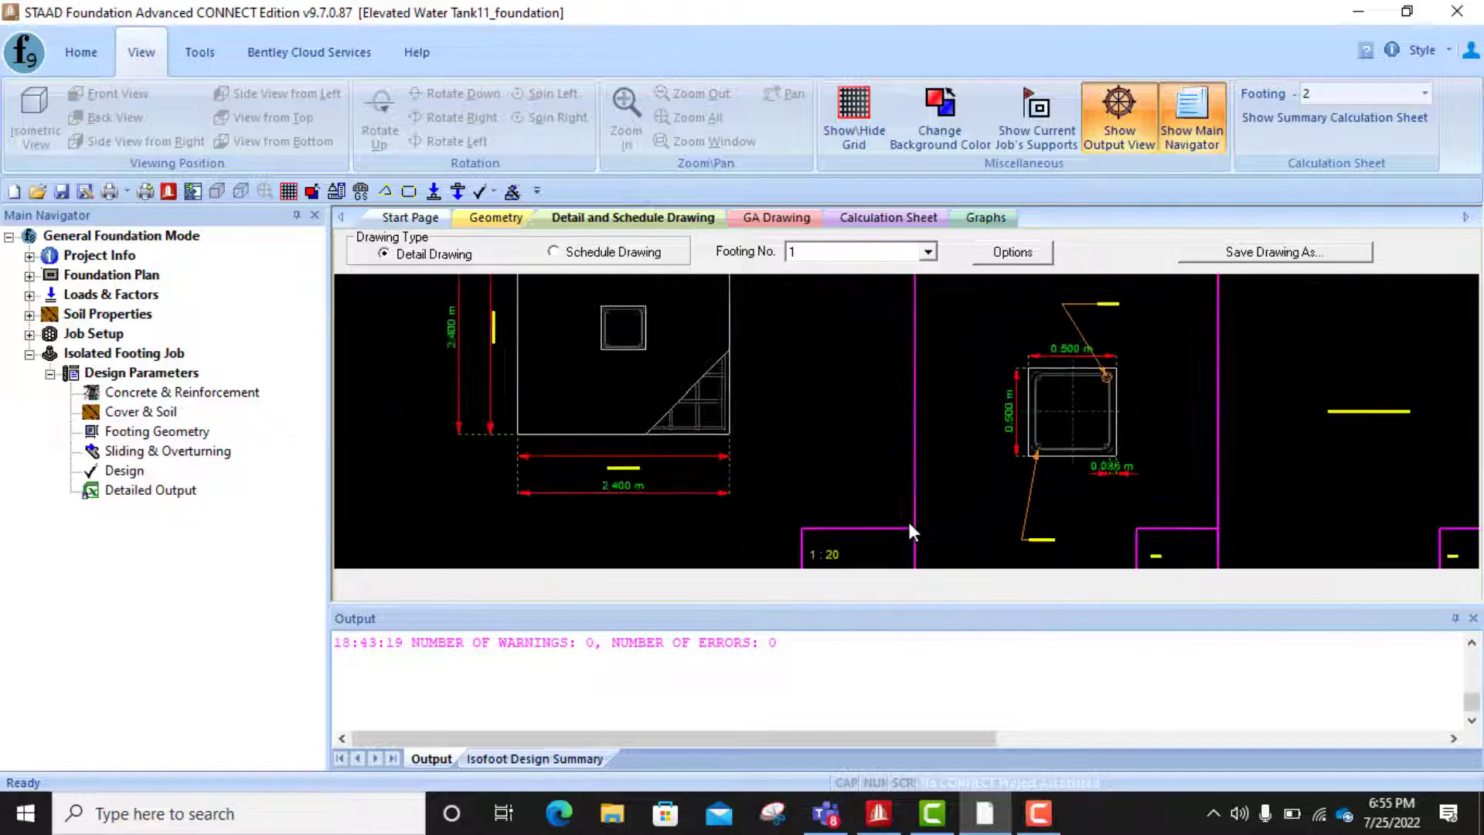
pyautogui.scroll(-3, 865, 525)
pyautogui.scroll(2, 1065, 521)
pyautogui.scroll(-6, 1007, 503)
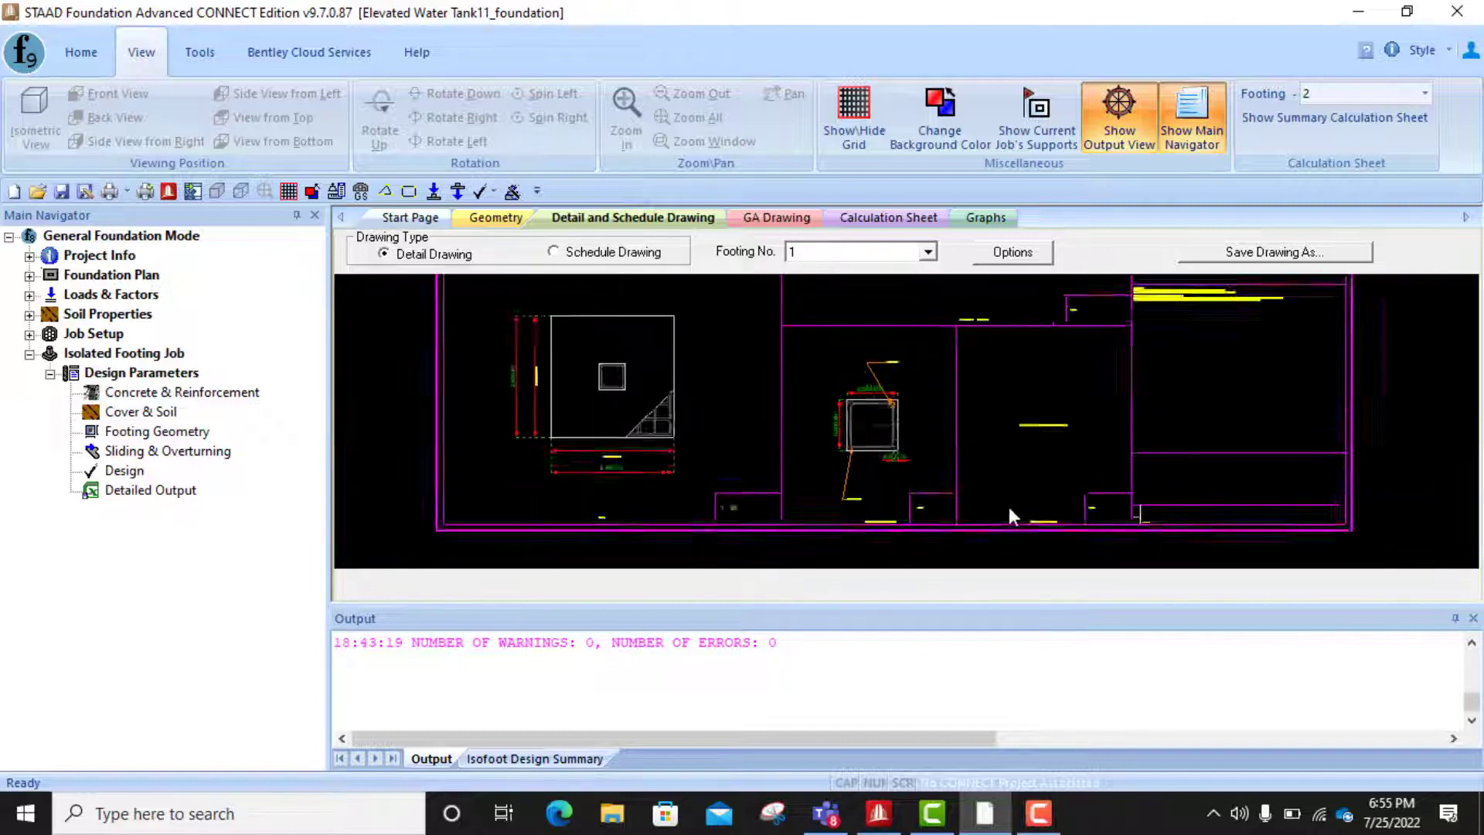
pyautogui.scroll(5, 901, 401)
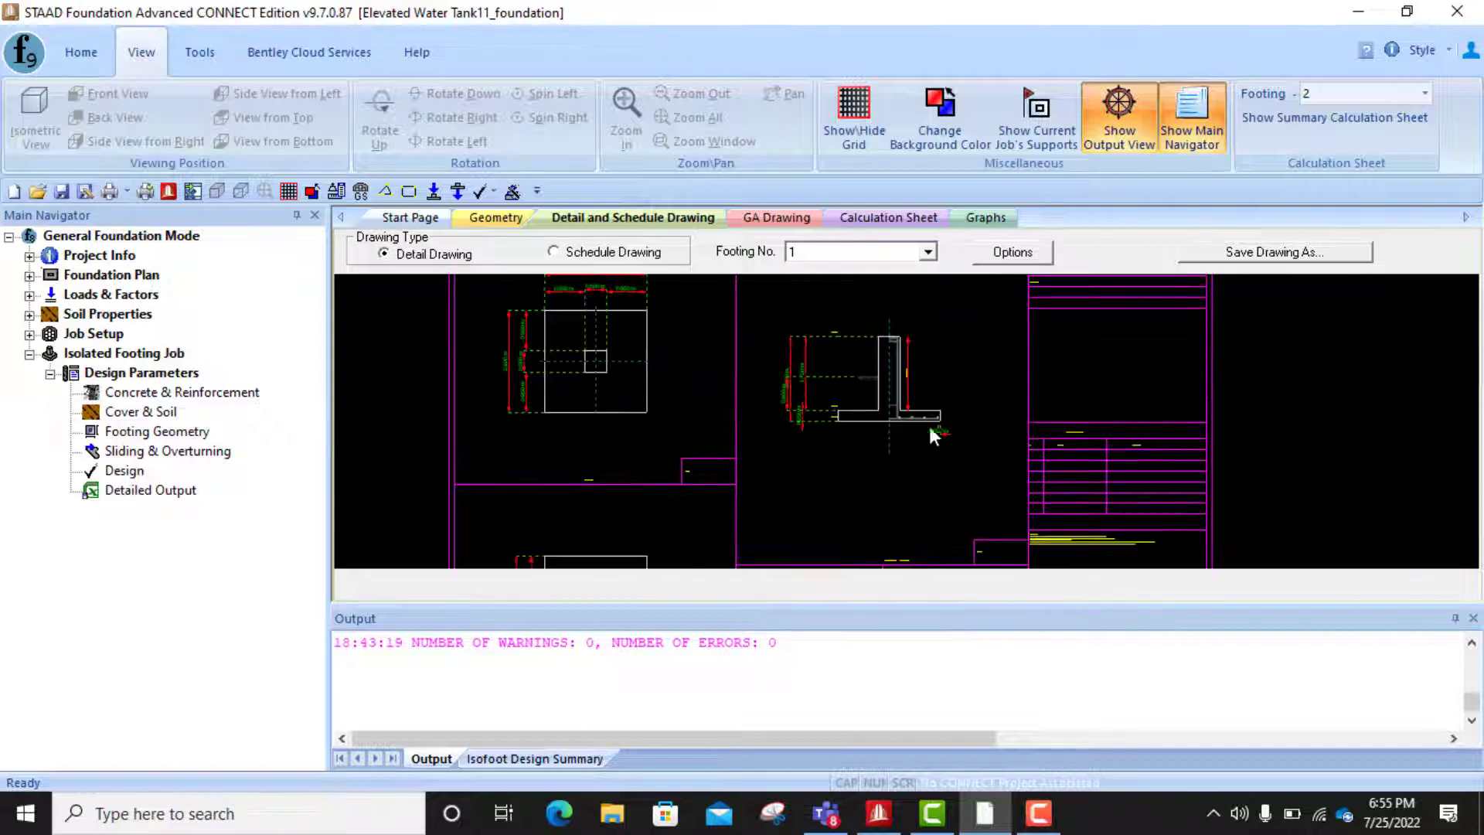
# - Examine the general arrangement drawing's layout of the four footings and pedestals, with the drawing options dismissed
pyautogui.click(777, 217)
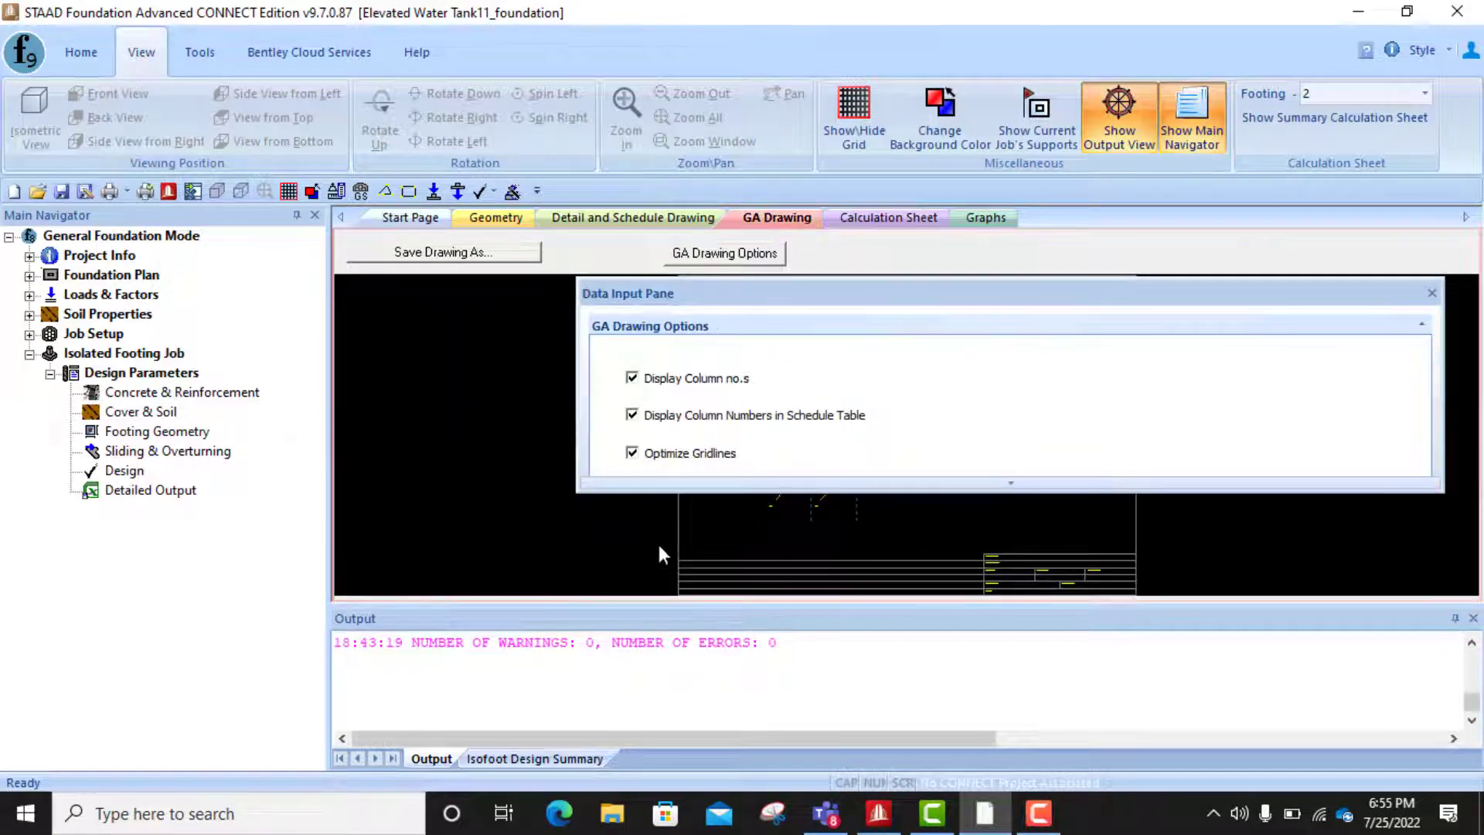
pyautogui.click(1431, 293)
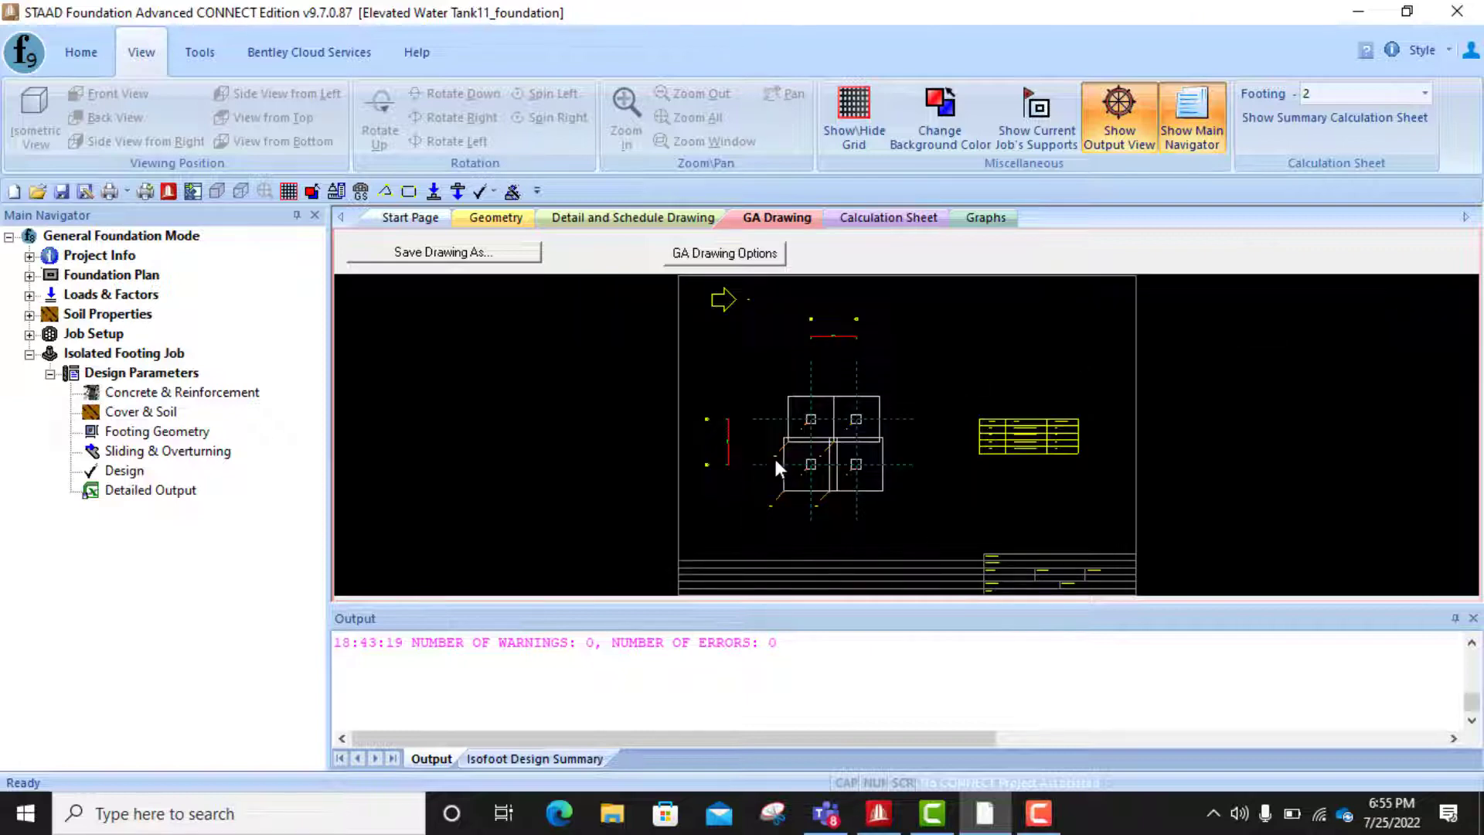
pyautogui.scroll(3, 839, 472)
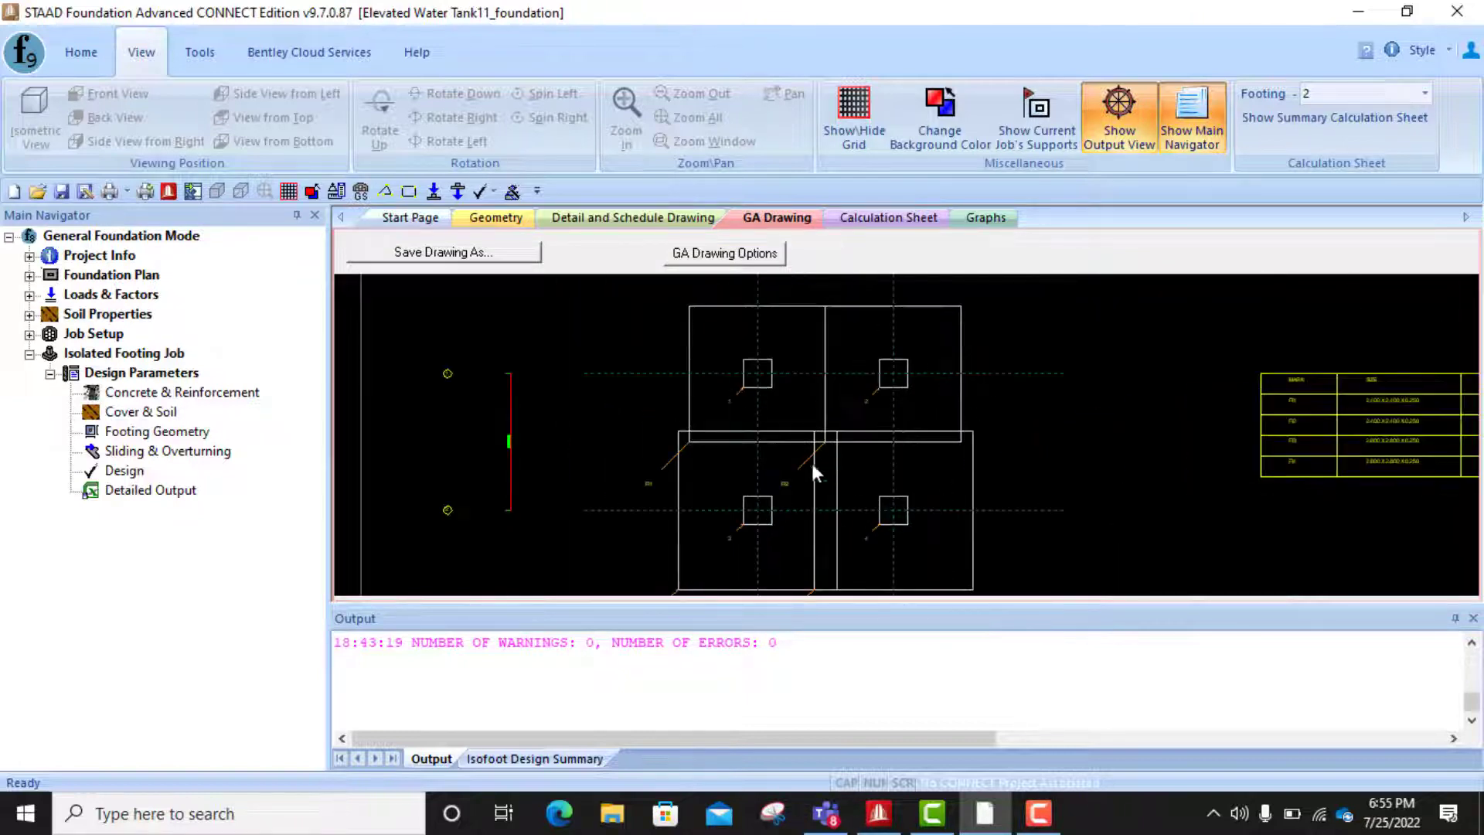
pyautogui.scroll(-2, 698, 462)
pyautogui.scroll(3, 717, 456)
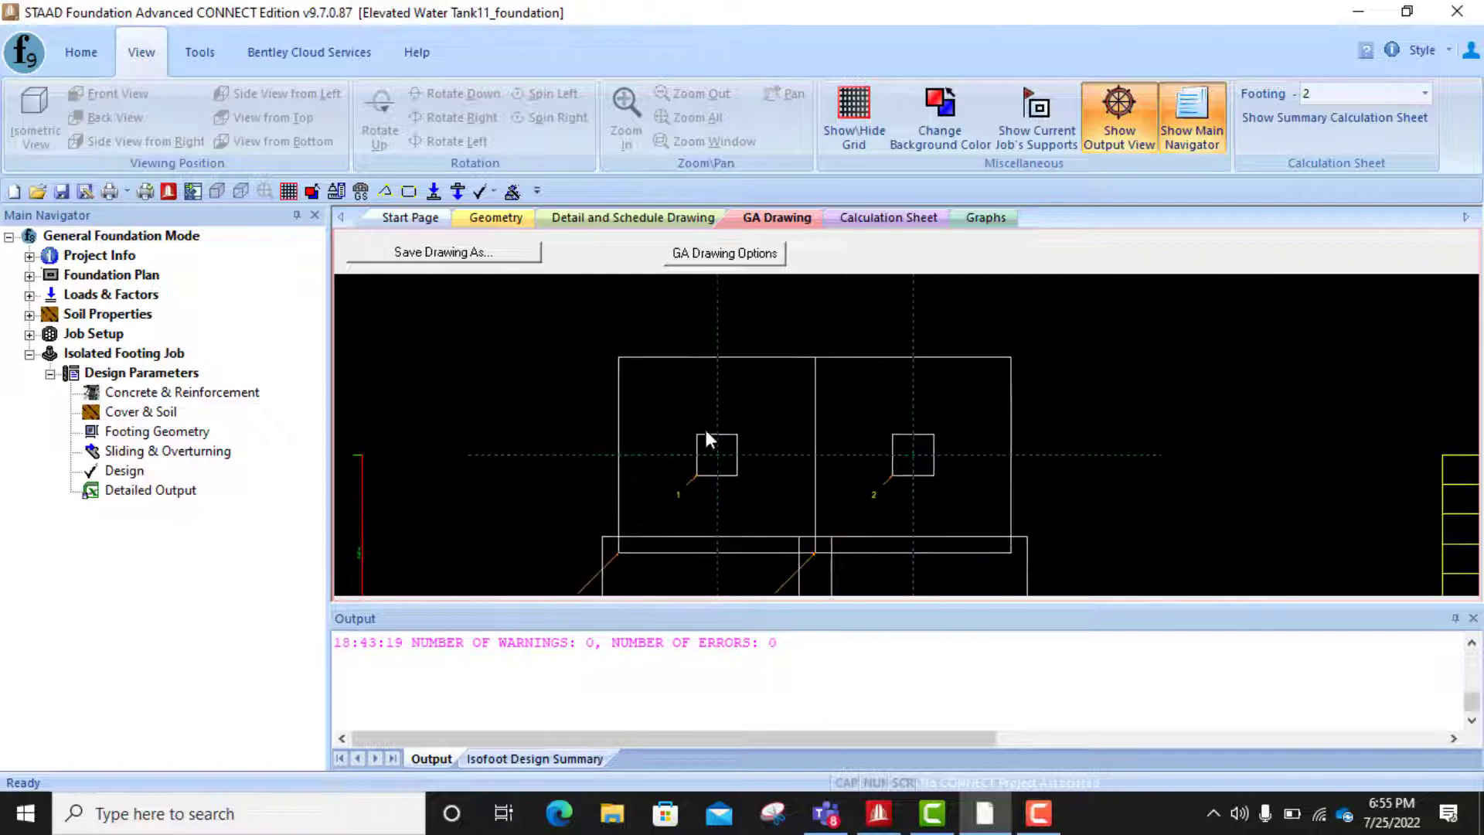
pyautogui.scroll(-2, 707, 439)
pyautogui.scroll(-2, 723, 460)
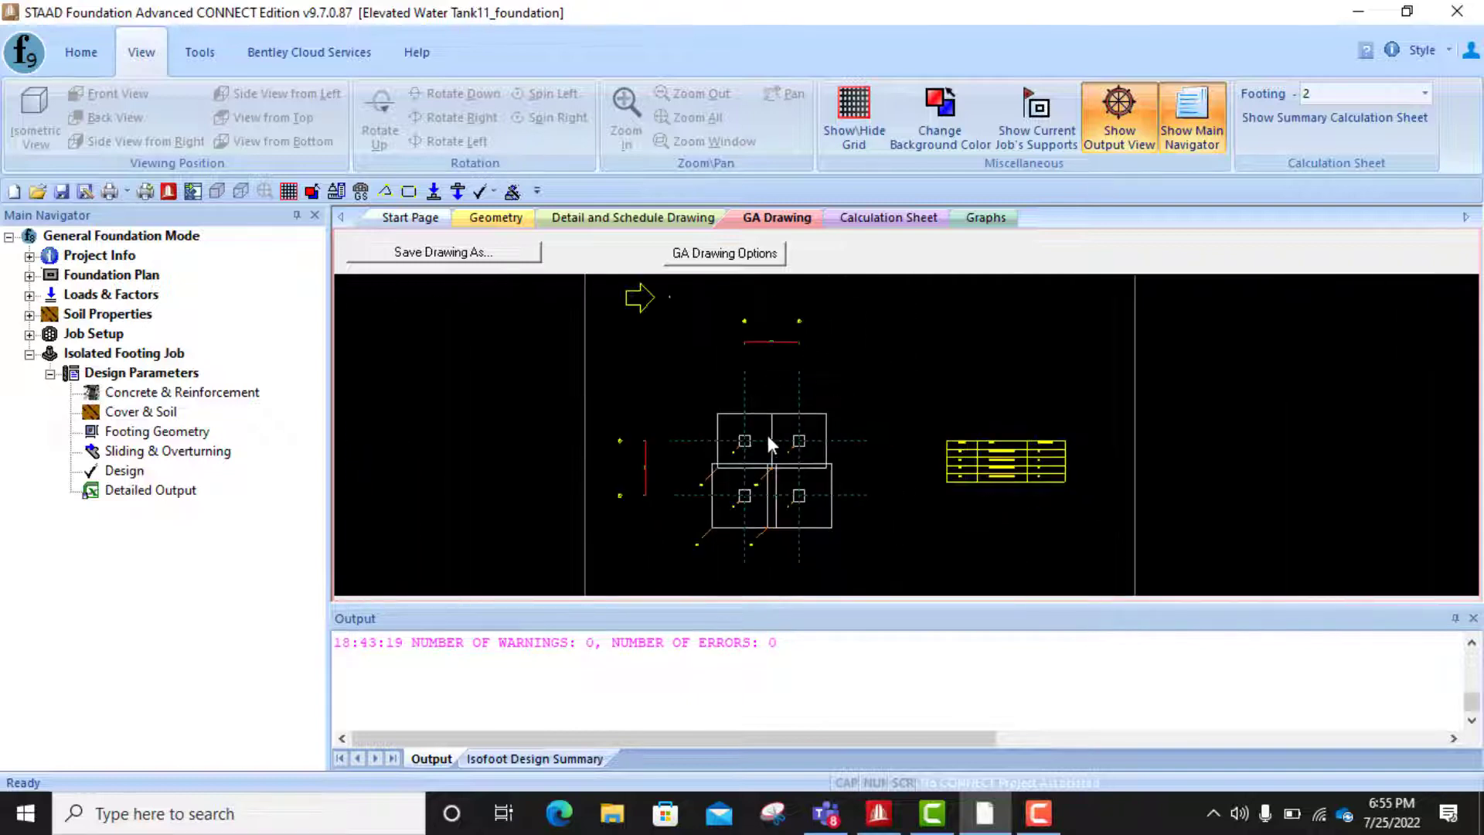
pyautogui.scroll(2, 765, 452)
pyautogui.scroll(-2, 735, 490)
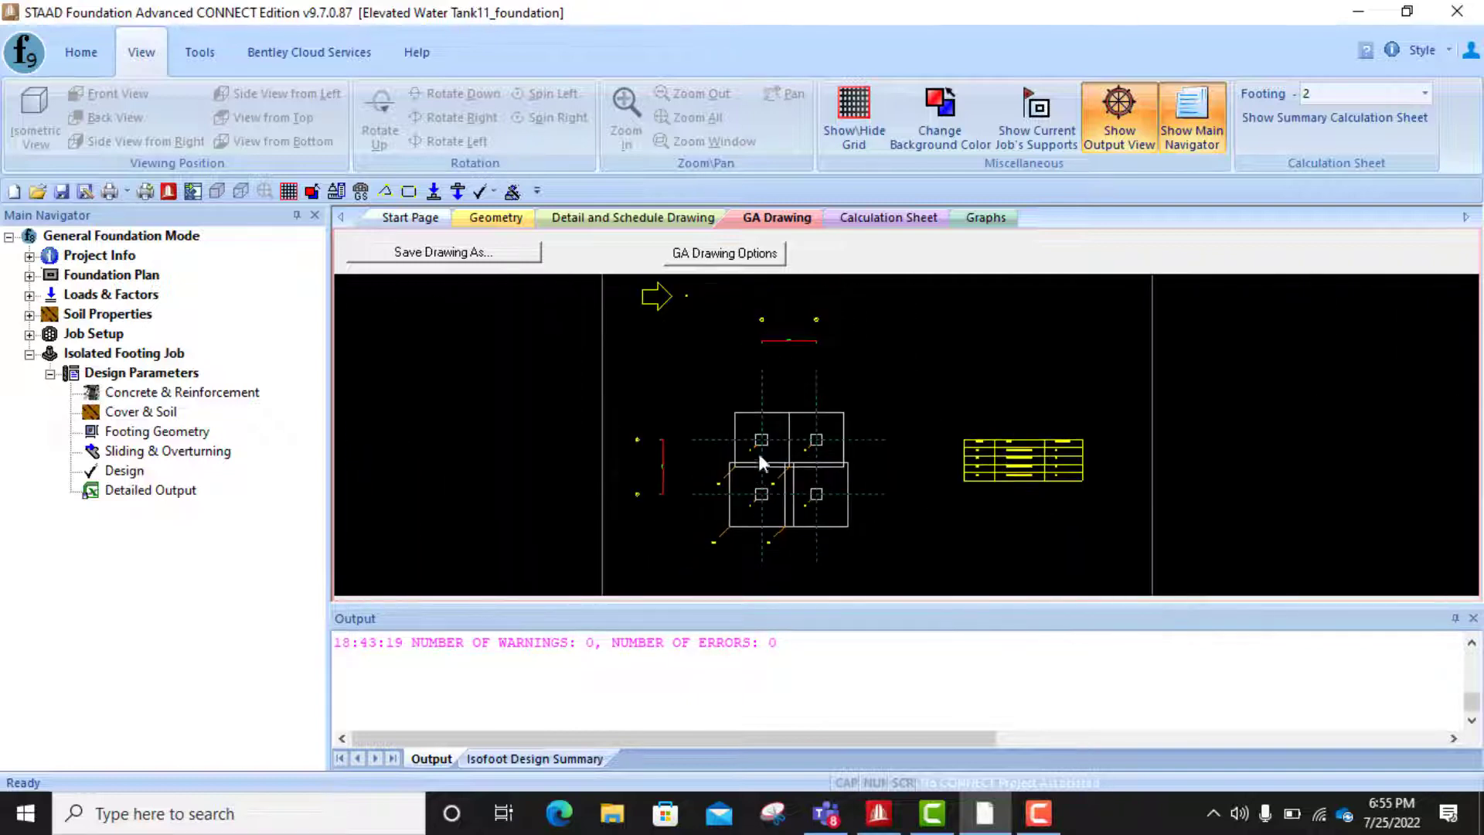
# - Return to footing 2's calculation sheet, dismiss its customization options, and review the summary tables, sketches, and footing geometry input values
pyautogui.click(880, 223)
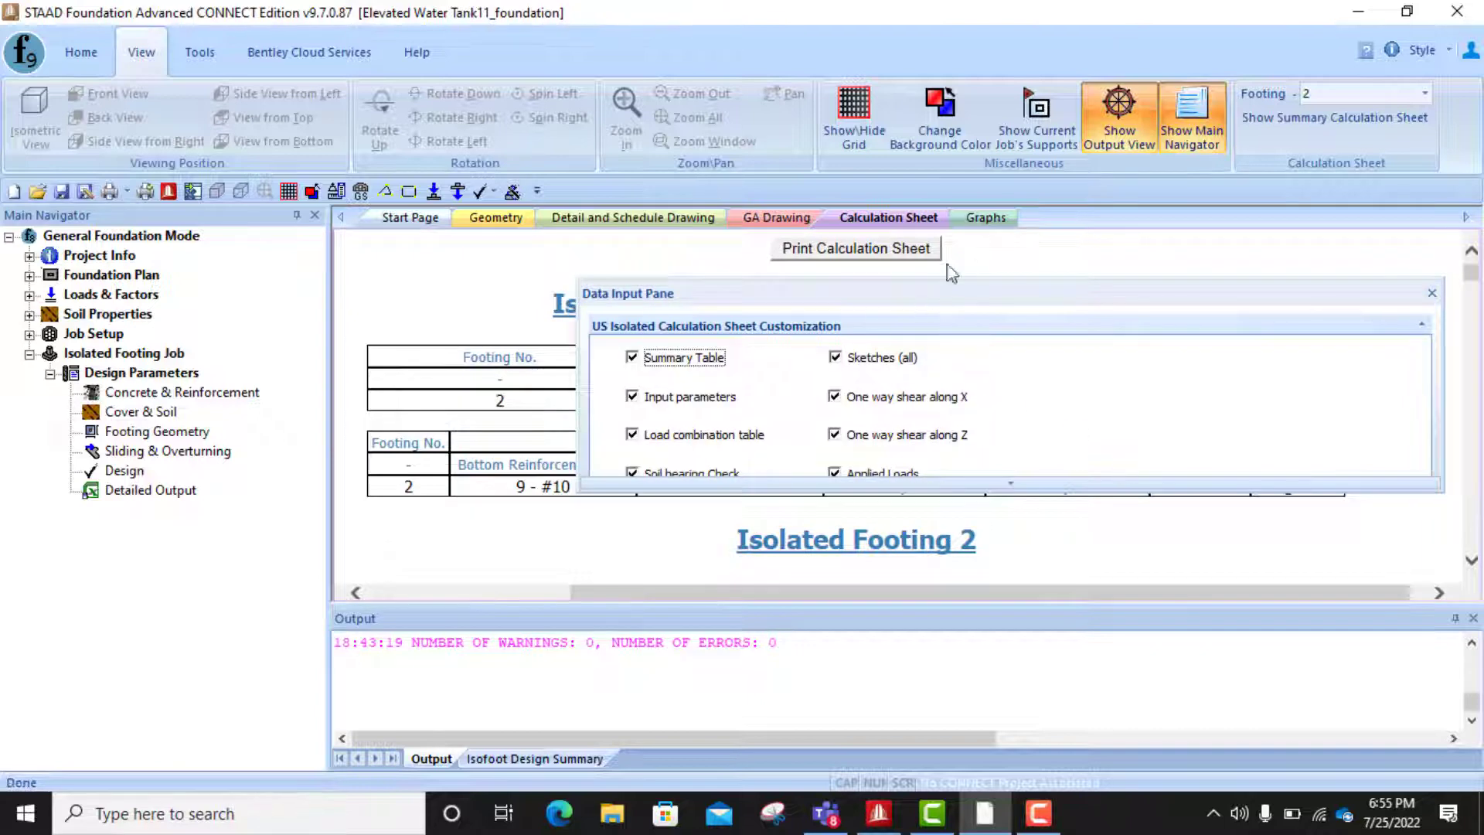
pyautogui.click(1431, 294)
pyautogui.scroll(-1, 863, 452)
pyautogui.scroll(-10, 861, 452)
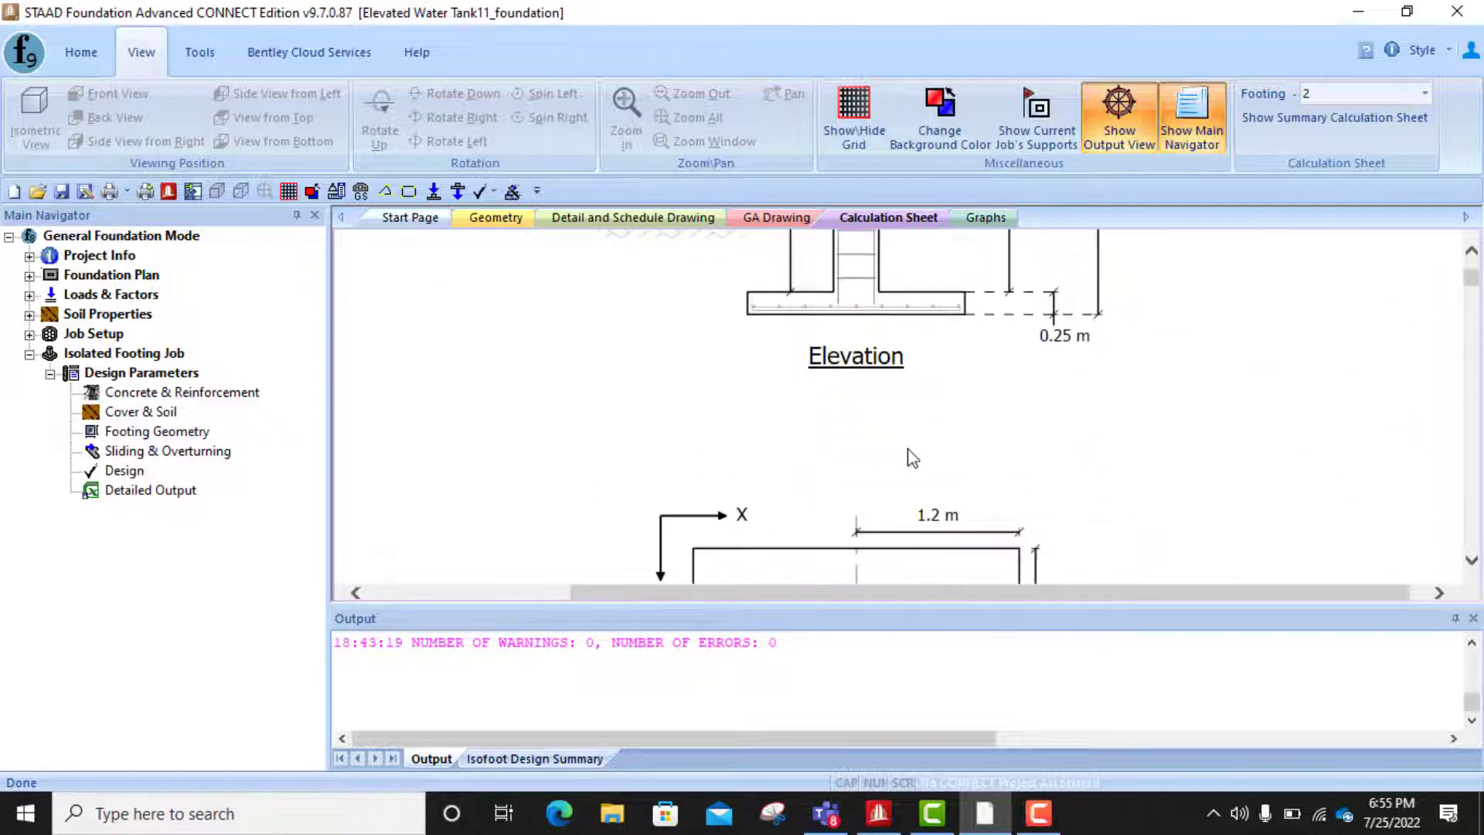
pyautogui.scroll(-5, 912, 517)
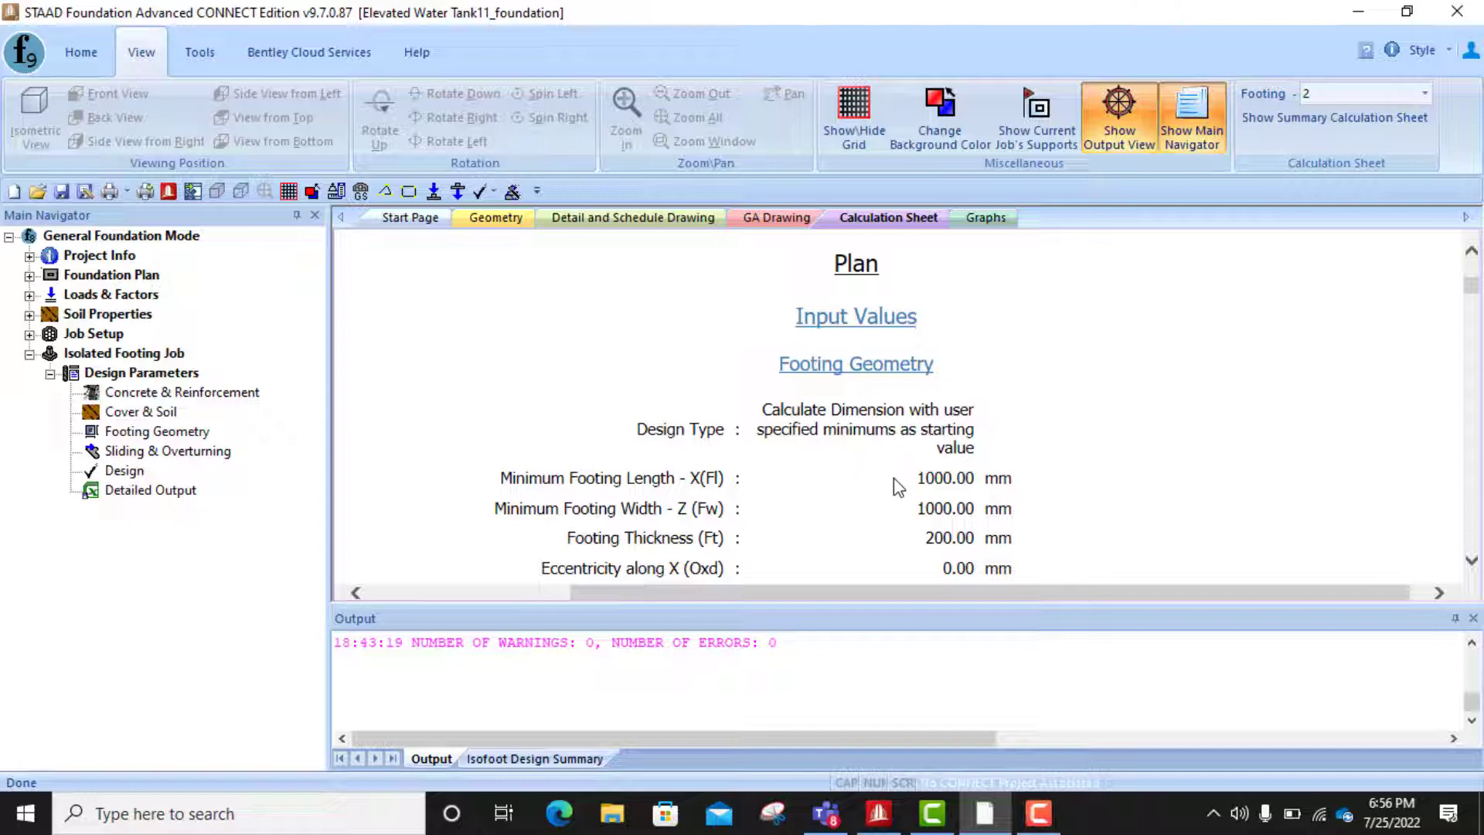
pyautogui.scroll(12, 893, 477)
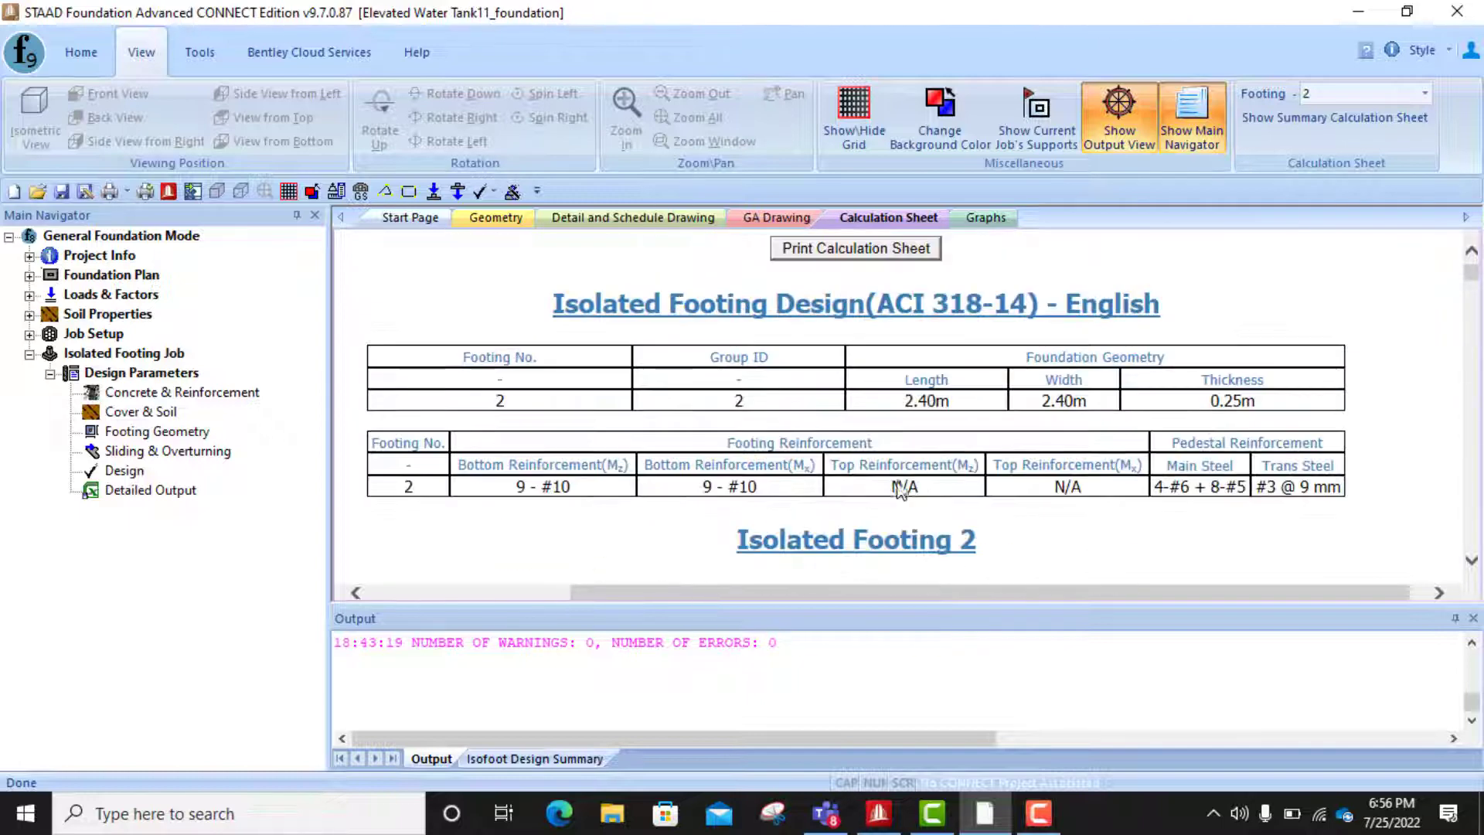
pyautogui.scroll(-12, 899, 489)
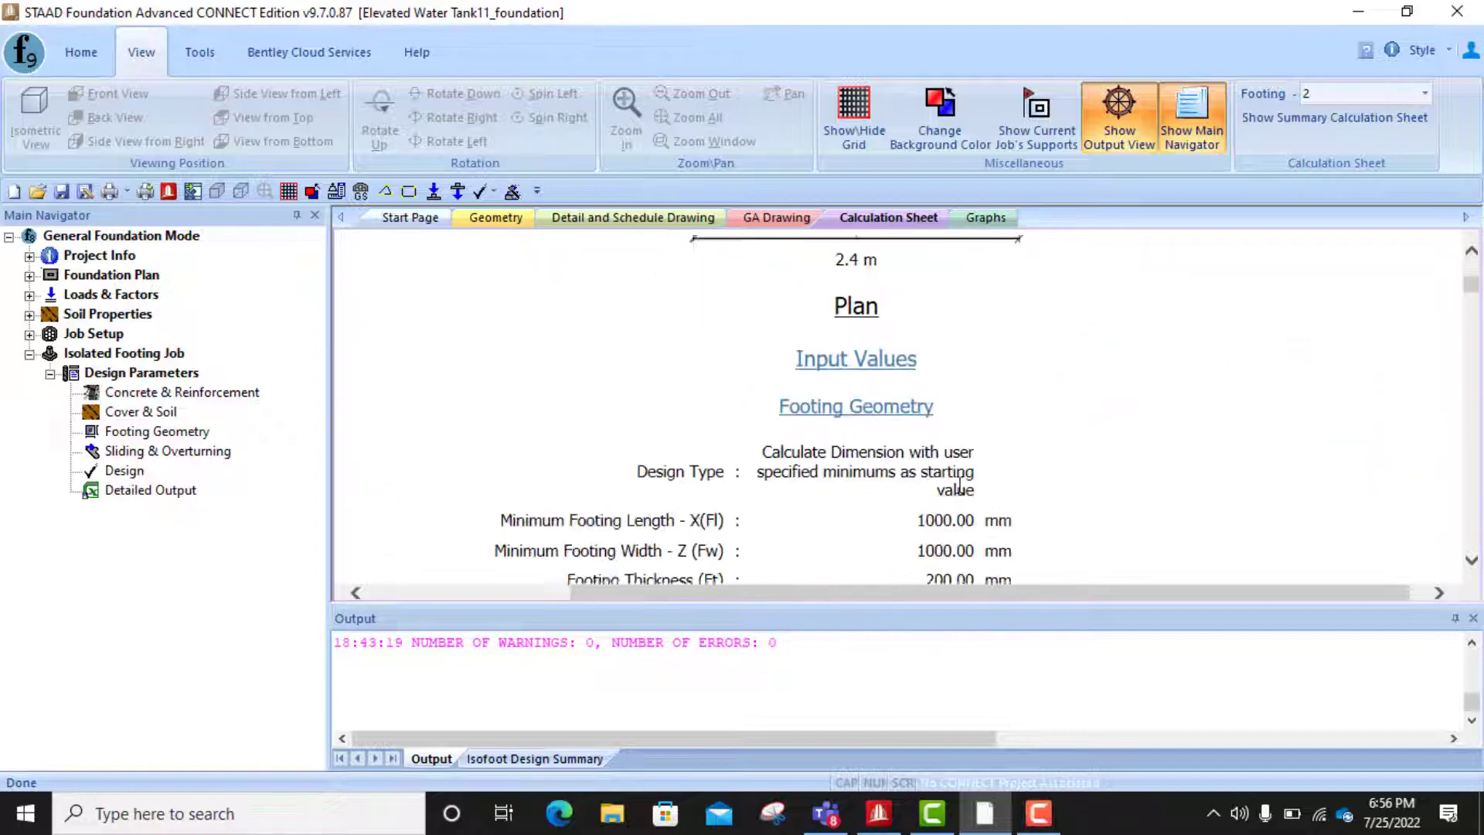
pyautogui.scroll(-1, 958, 487)
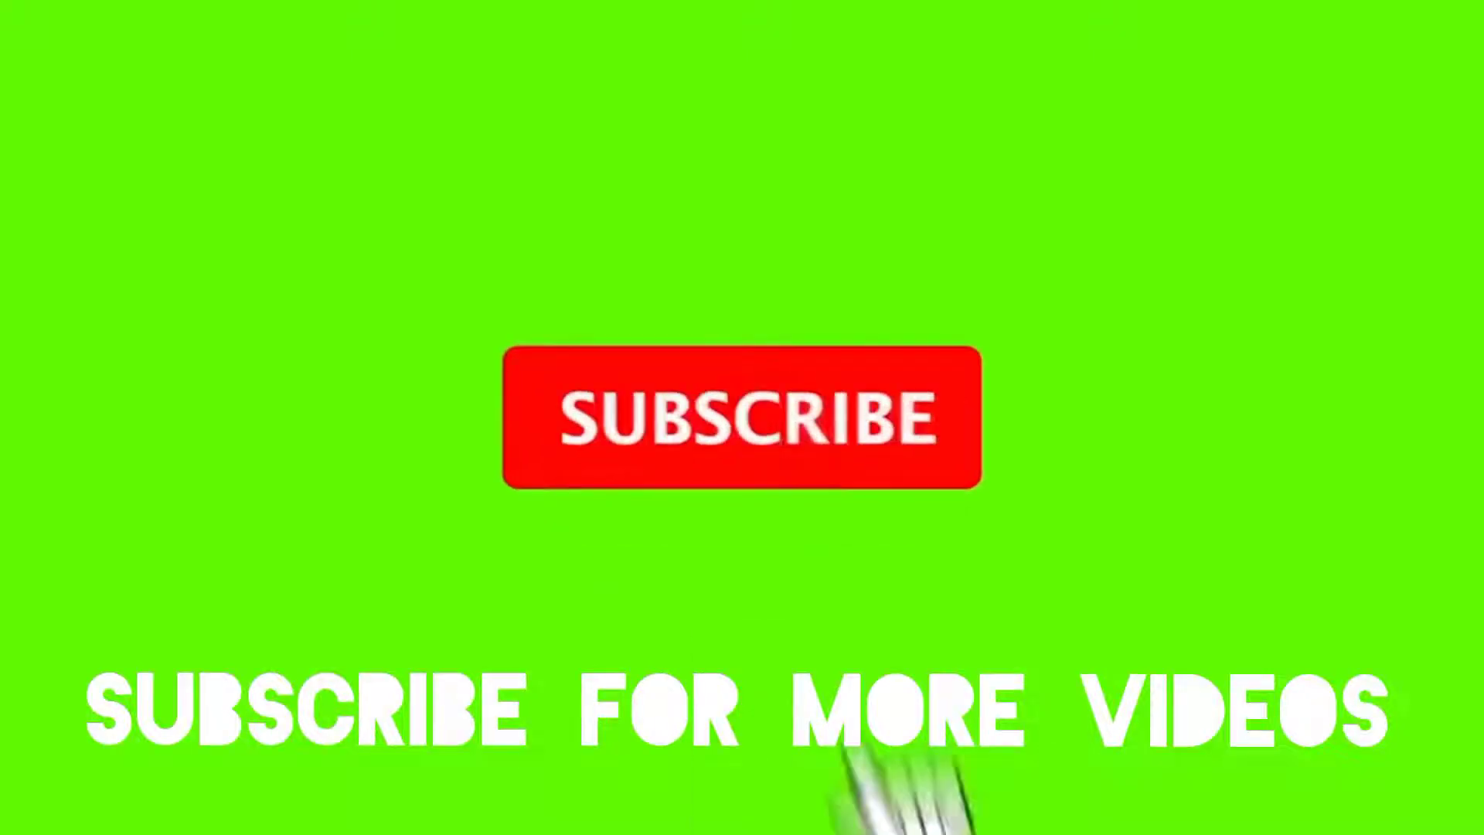